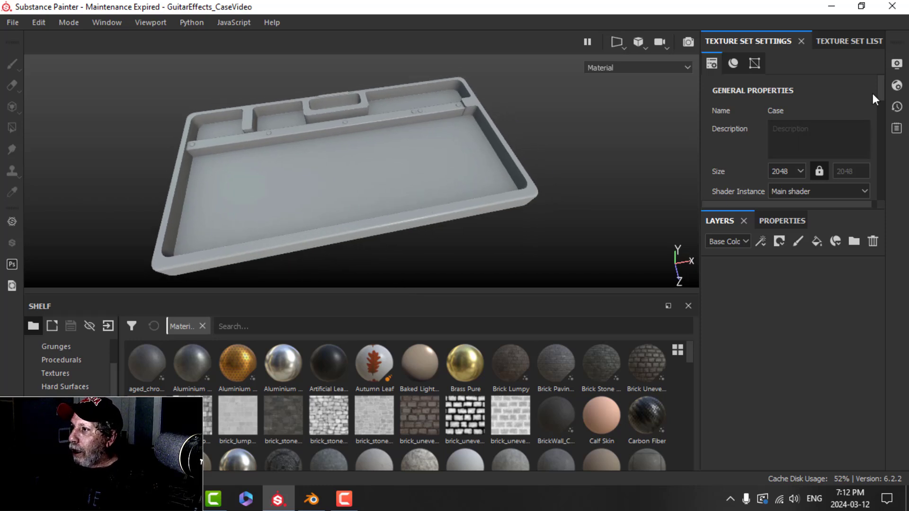
Step: Search the shelf materials for "pl" and add Plastic Grainy to the Case texture set as a layer
mouse_move(879, 81)
left_mouse_down()
mouse_move(879, 103)
mouse_move(880, 86)
left_mouse_up()
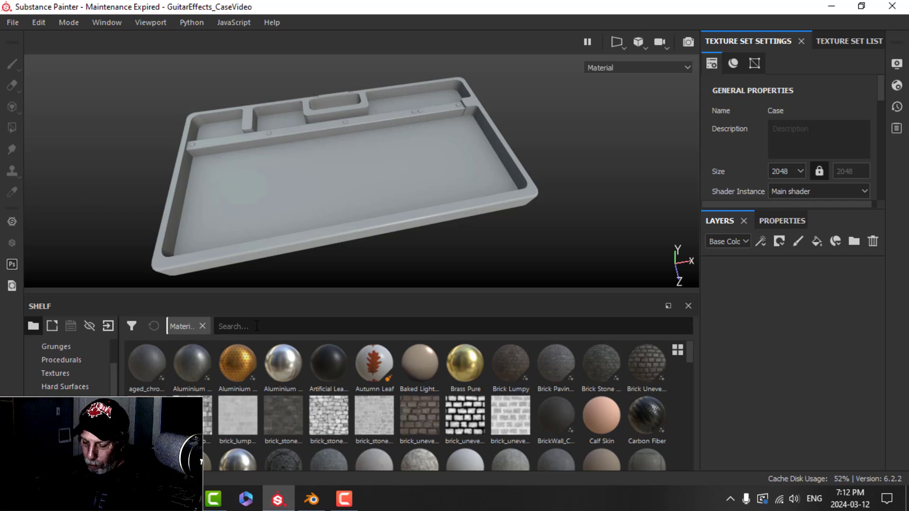
type("pl")
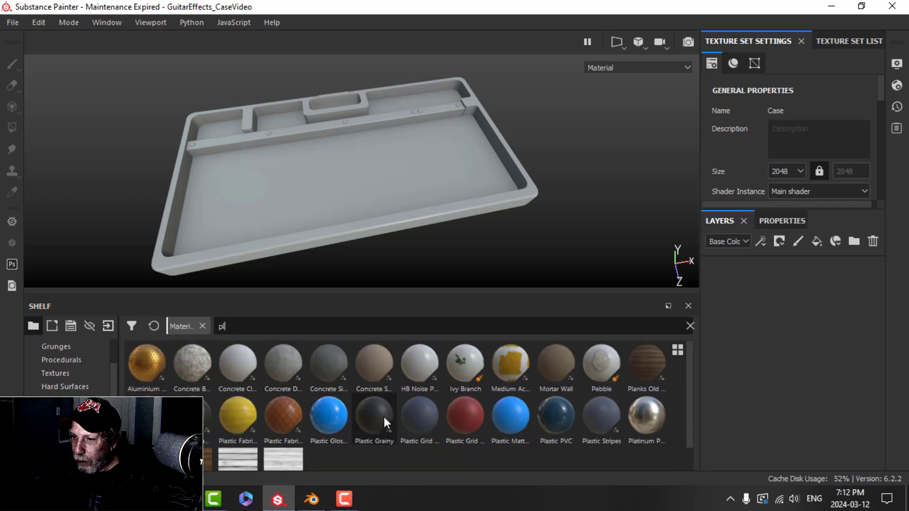
left_click_drag(383, 414, 732, 331)
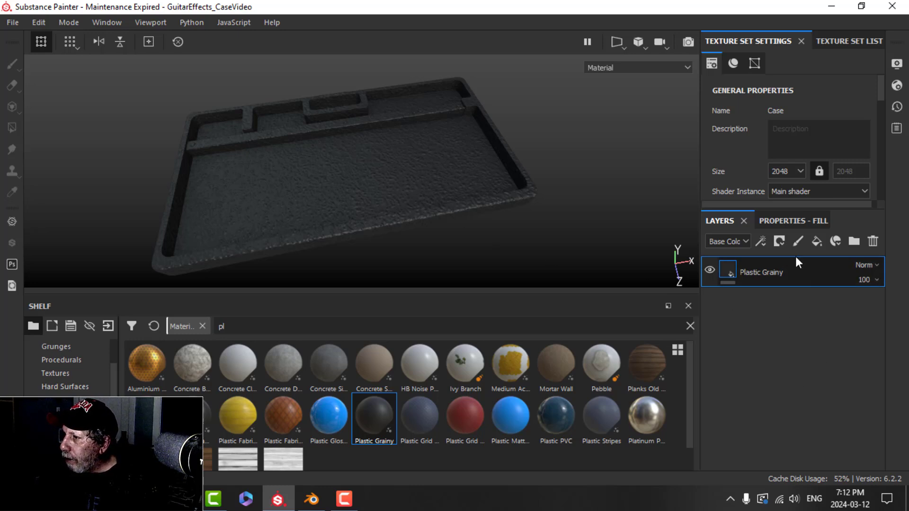
Step: Set the Plastic Grainy layer's UV scale to 25 and check the grain on the case
left_click(791, 221)
left_click(785, 351)
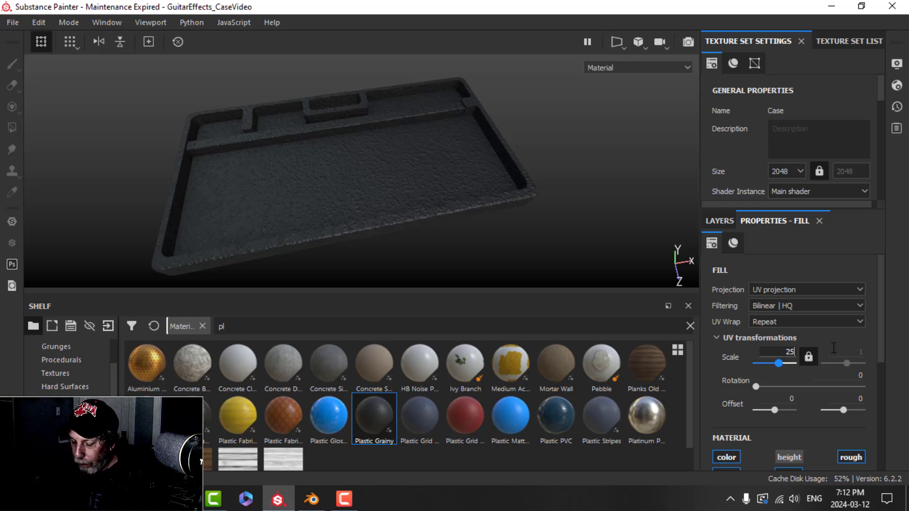
key("Return")
scroll(389, 236, "up", 3)
left_click_drag(490, 233, 466, 235, "alt")
right_click_drag(525, 200, 492, 210, "shift")
left_click_drag(492, 210, 426, 199, "alt")
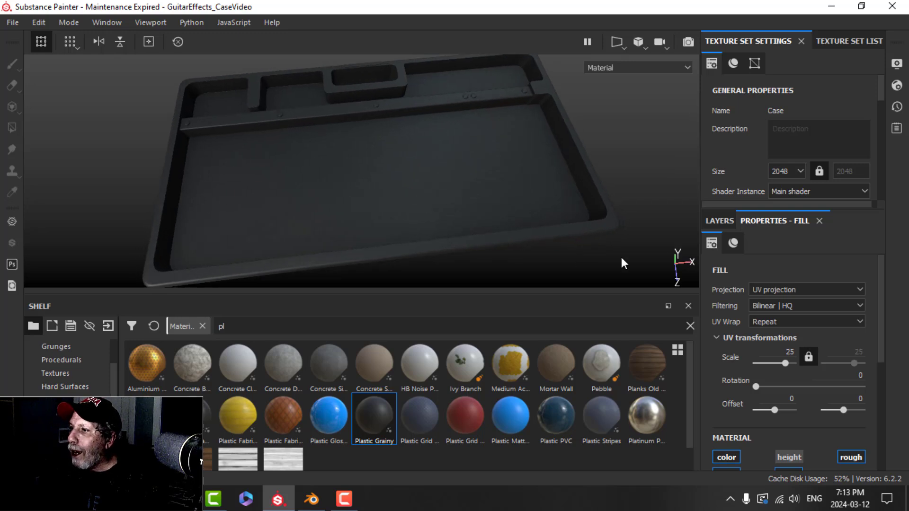
Step: Add a fill layer above Plastic Grainy with only the height channel active and set its height to about -0.058
left_click(721, 220)
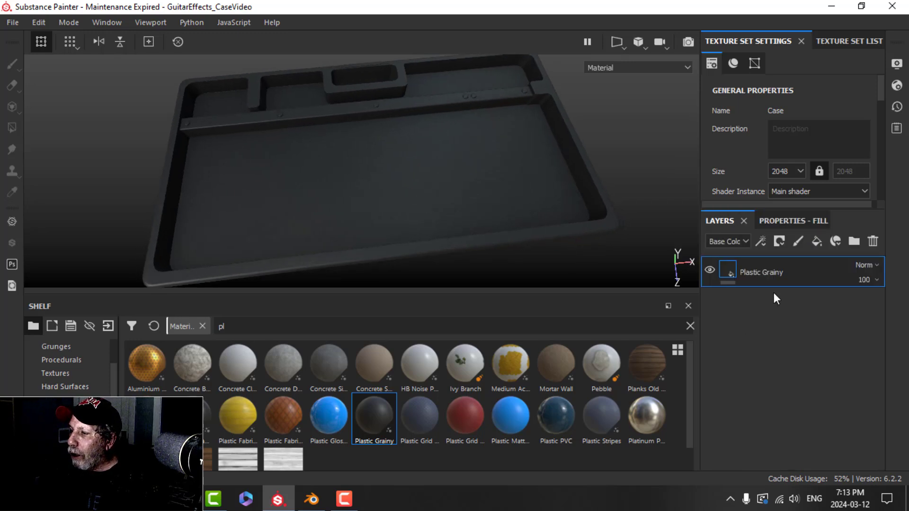
left_click(816, 241)
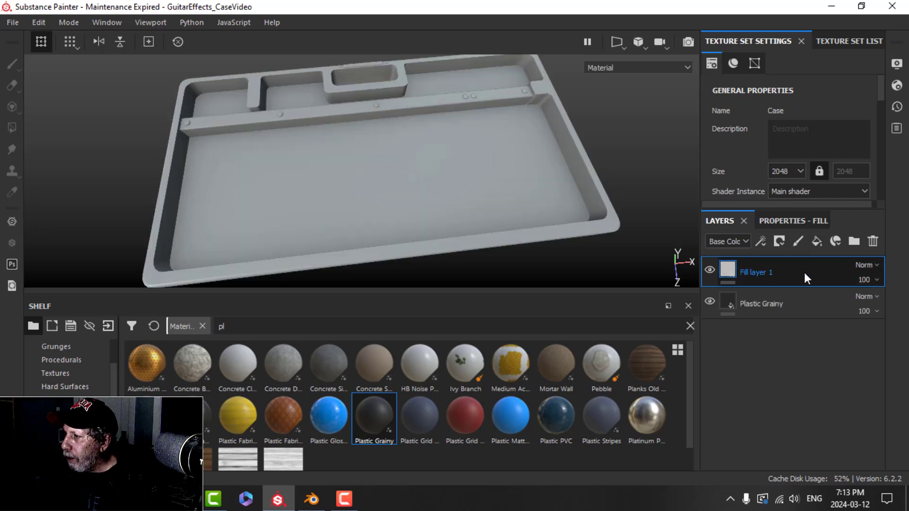
left_click(788, 222)
left_click(793, 455)
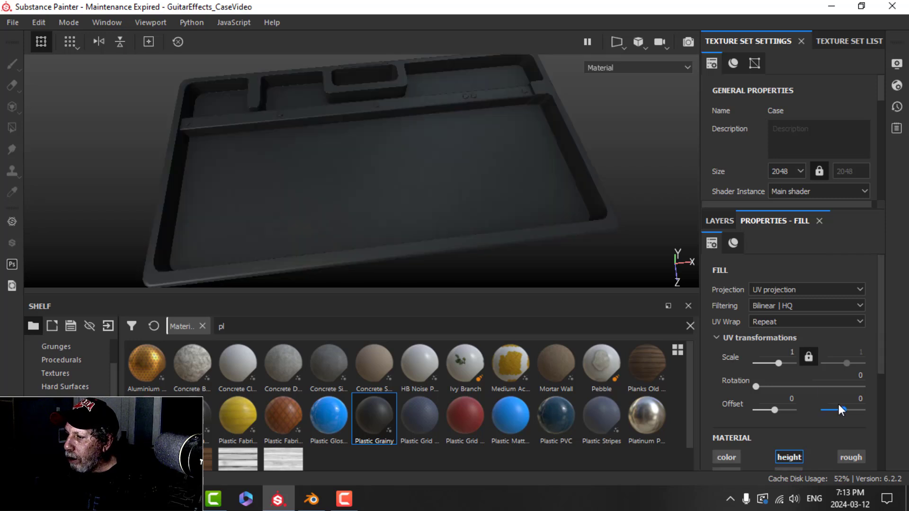
scroll(839, 404, "down", 5)
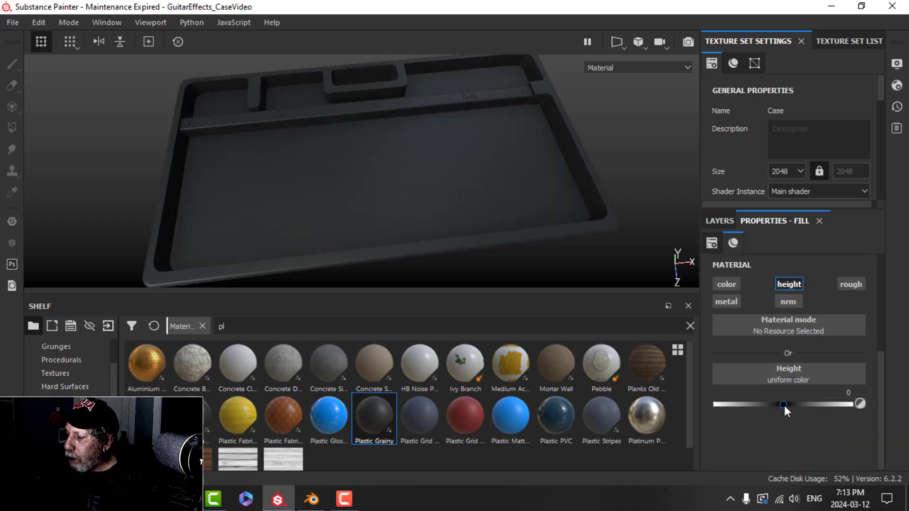
left_click_drag(783, 405, 779, 405)
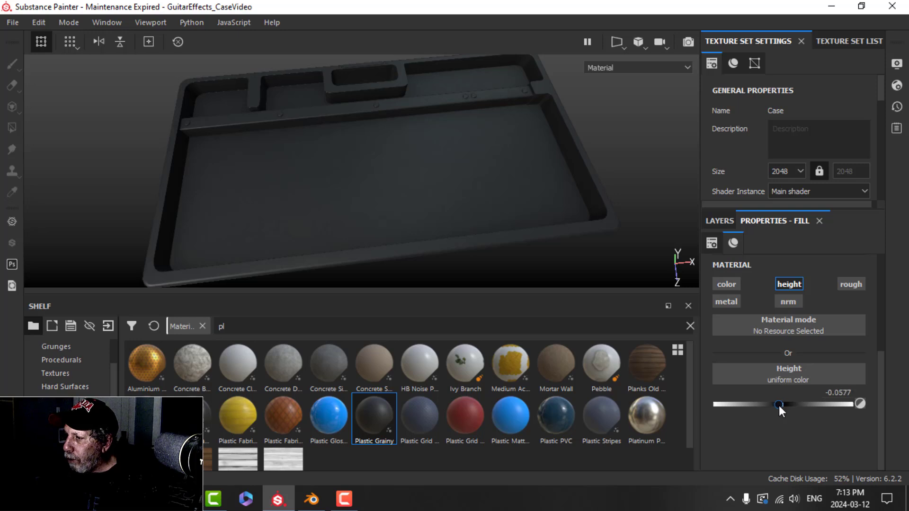
Step: Add a black mask to Fill layer 1 and put a fill effect on that mask
left_click(726, 220)
left_click(779, 241)
left_click(795, 272)
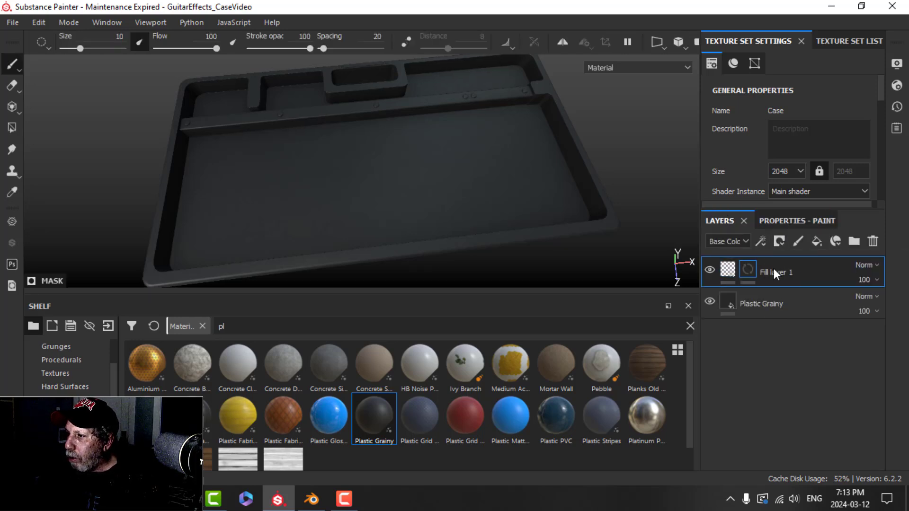
left_click(761, 242)
left_click(782, 286)
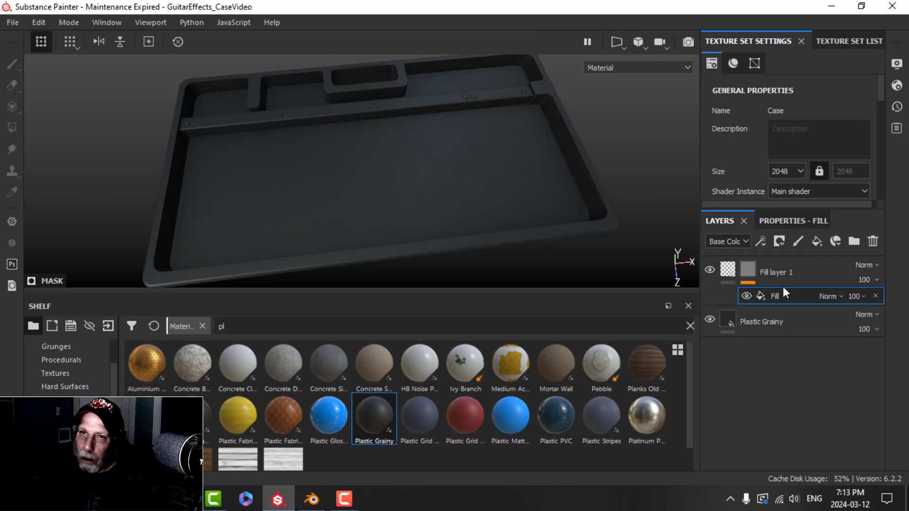
Step: Assign the Cells 2 procedural as the mask fill's grayscale source and check the pattern on the case
left_click(801, 221)
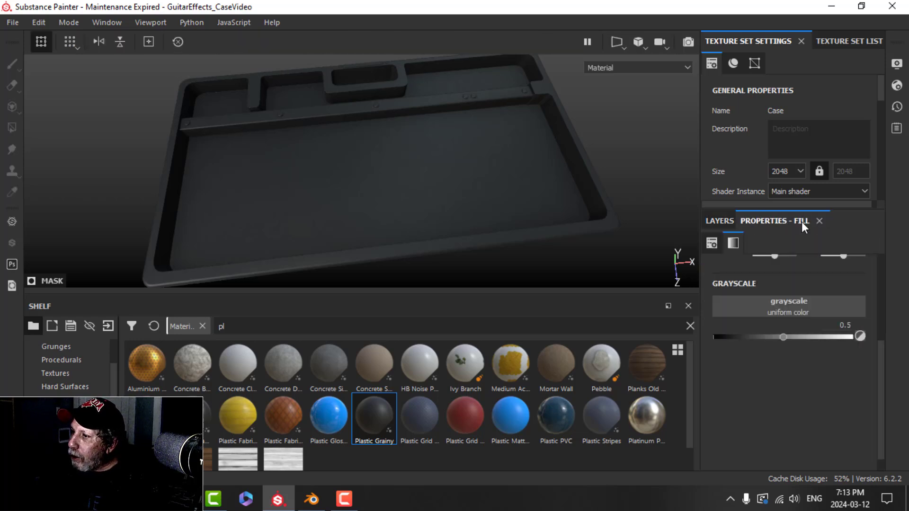
left_click(790, 306)
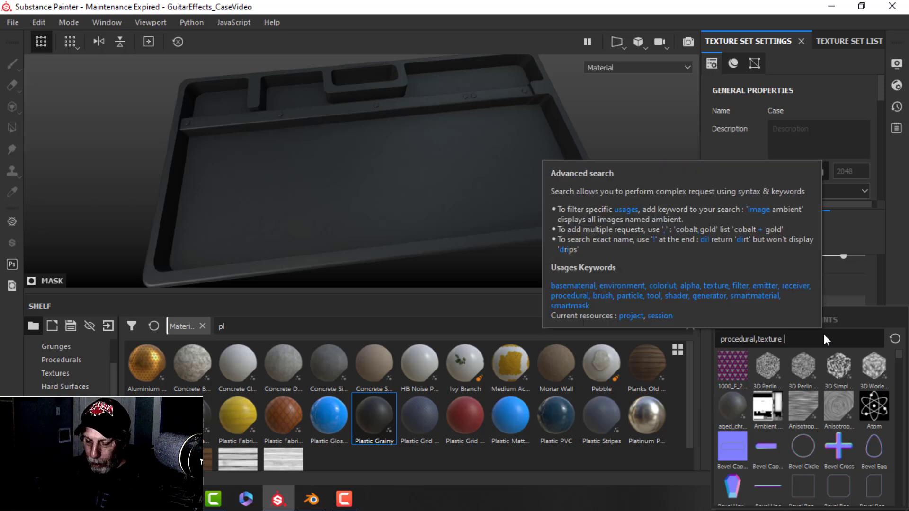
type("cells")
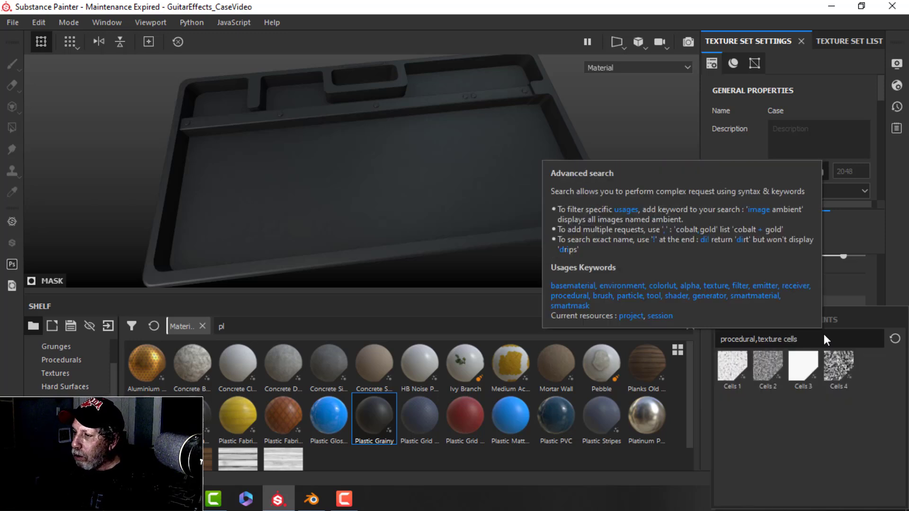
left_click(772, 370)
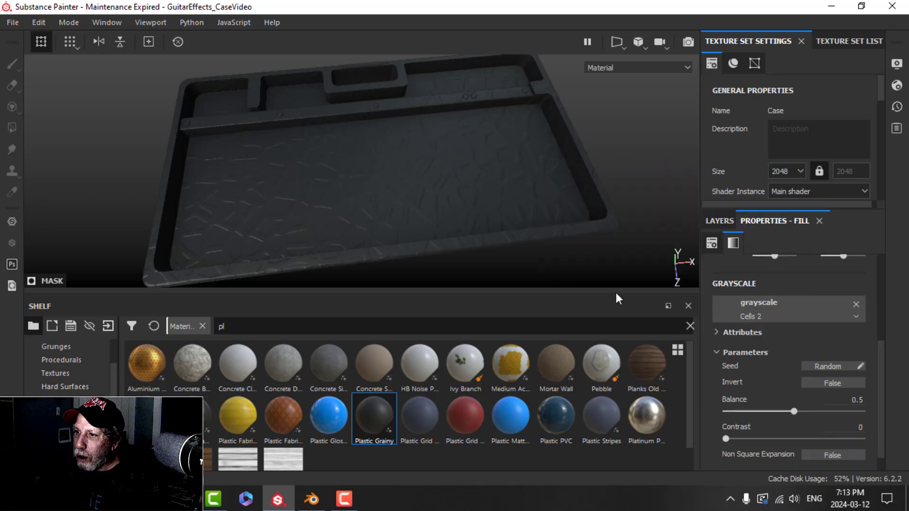
scroll(518, 233, "up", 5)
left_click_drag(516, 237, 532, 226, "alt")
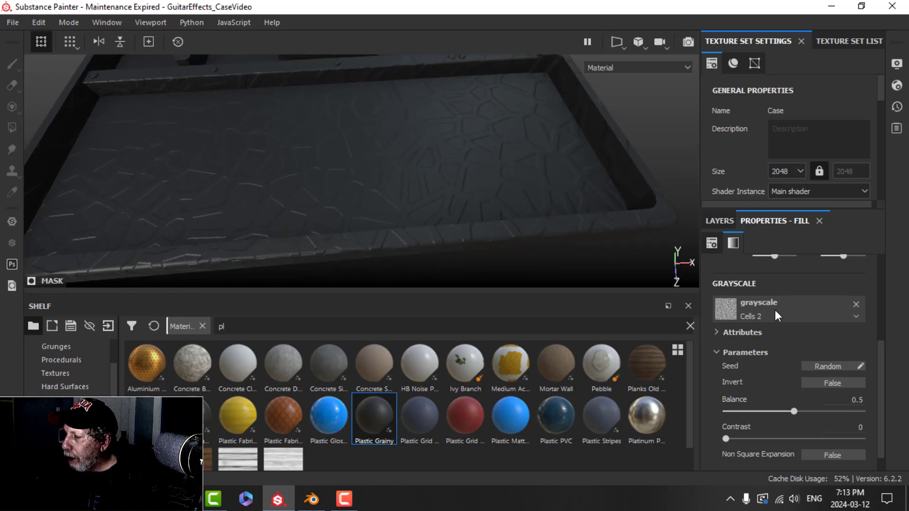
Step: Switch the mask fill to tri-planar projection and set its UV scale to 5
scroll(772, 310, "up", 1)
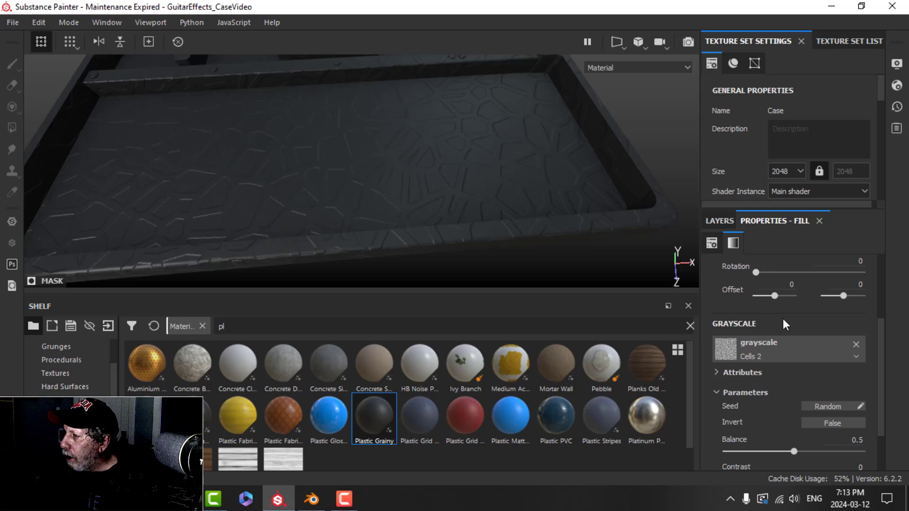
scroll(783, 314, "up", 3)
left_click(771, 289)
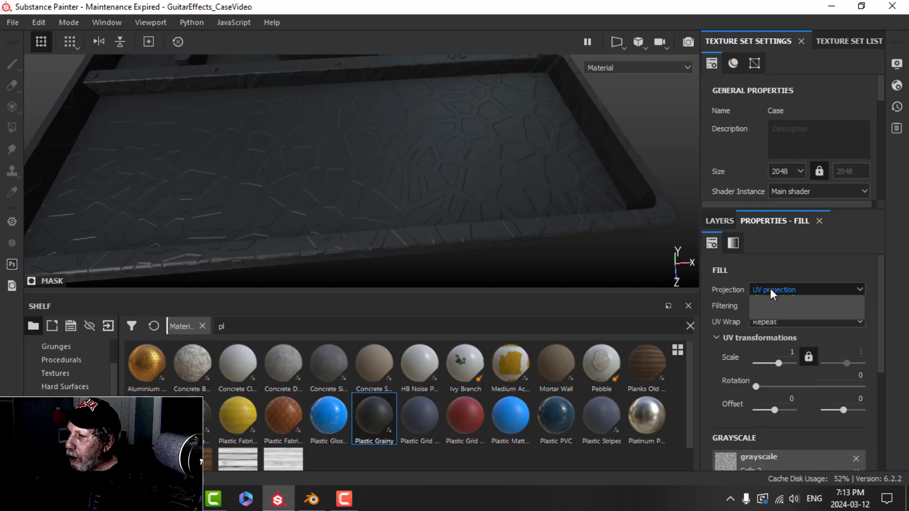
left_click(776, 319)
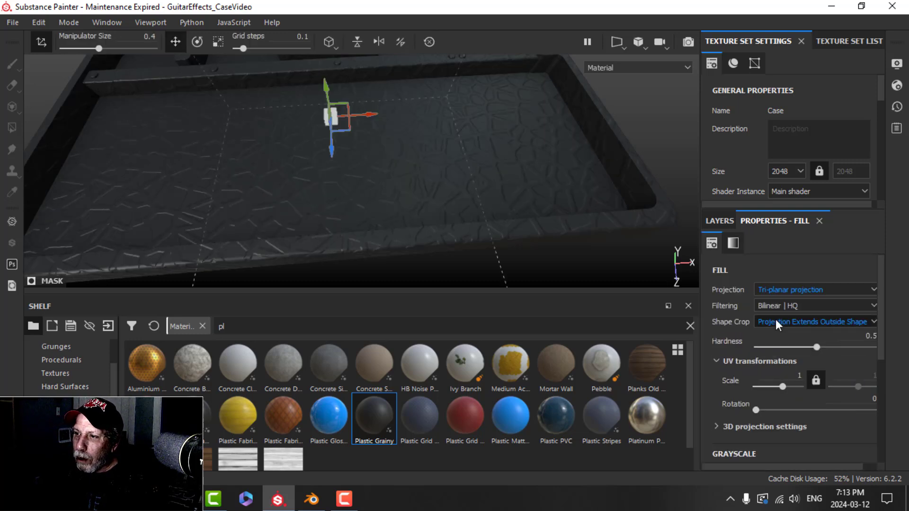
left_click(793, 378)
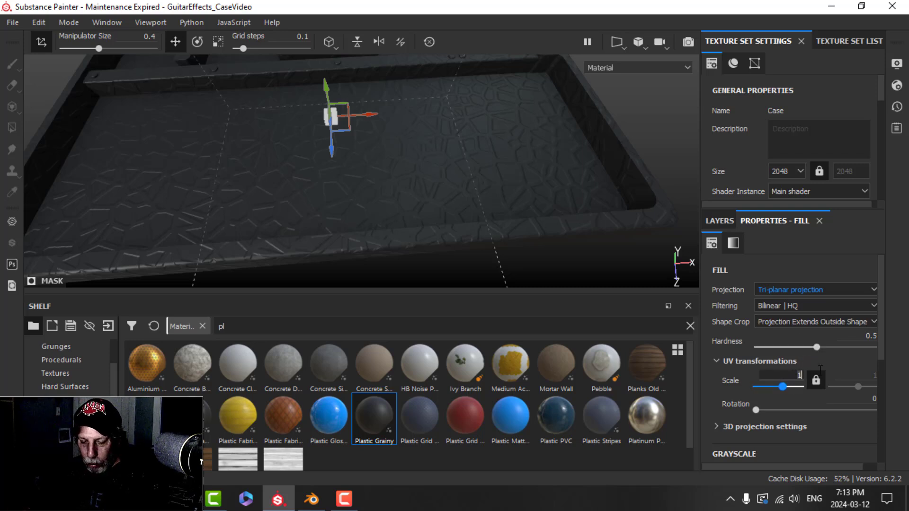
key("Return")
scroll(521, 196, "up", 2)
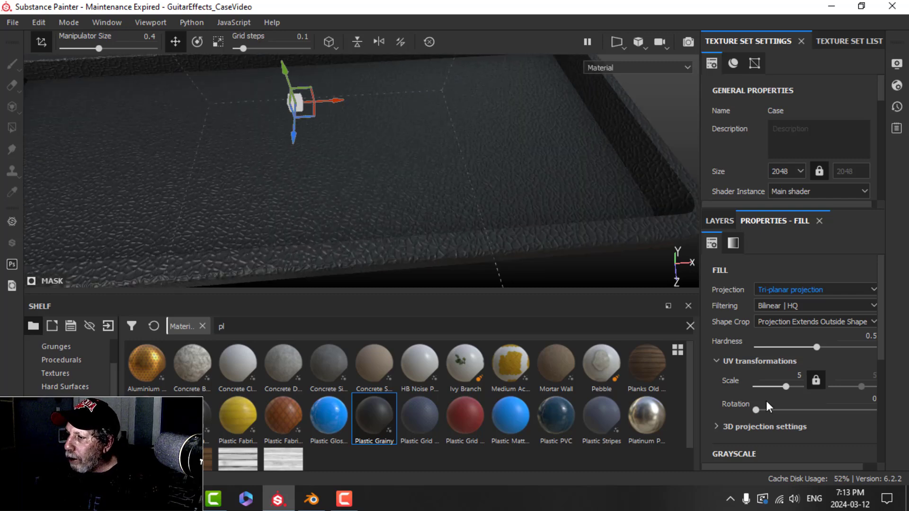
Step: Set the Cells 2 balance to 0.27 and contrast to 0.3, then expand its noise parameters for review
scroll(833, 398, "down", 5)
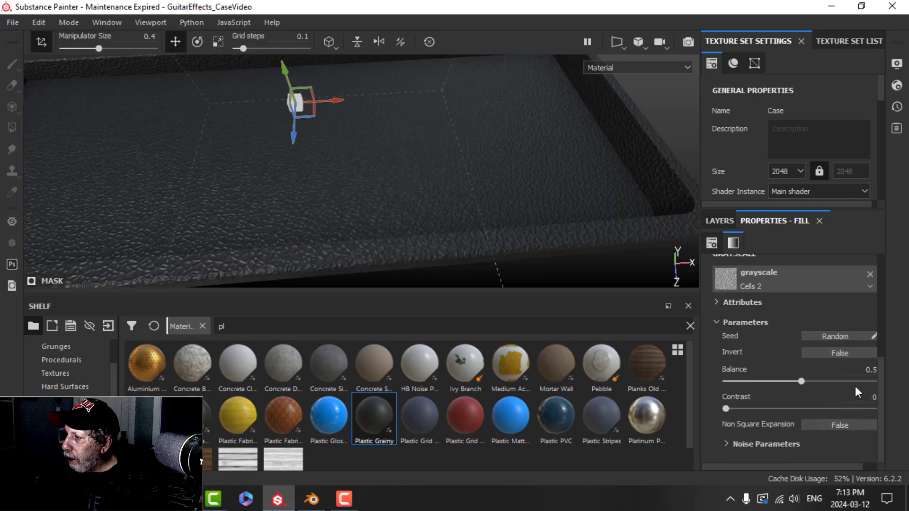
left_click(860, 369)
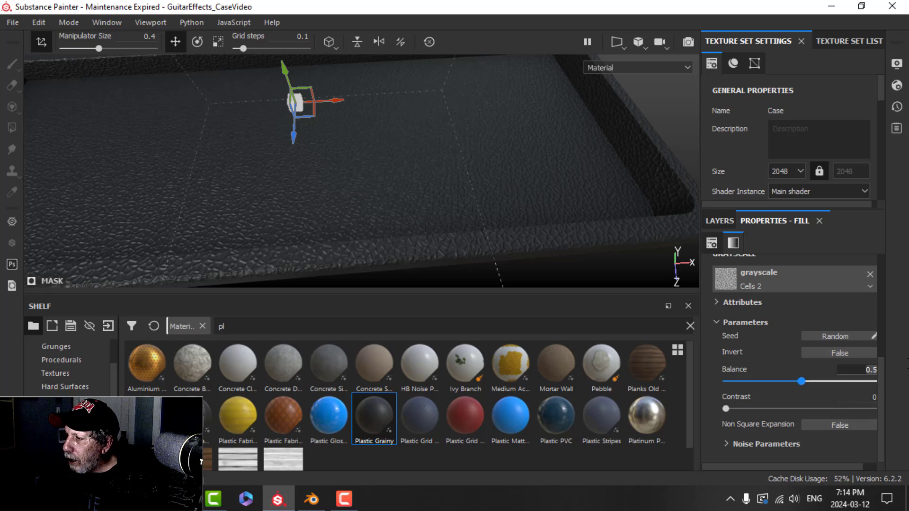
key("BackSpace")
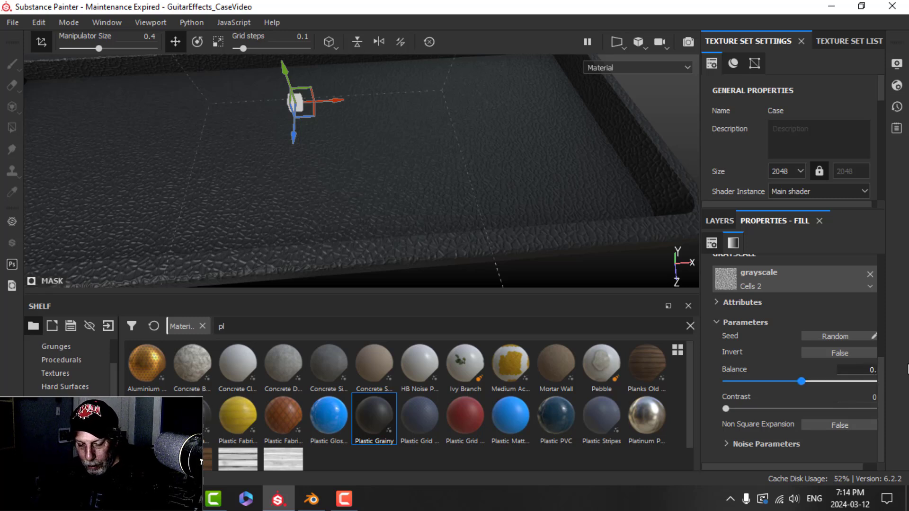
type("27")
key("Return")
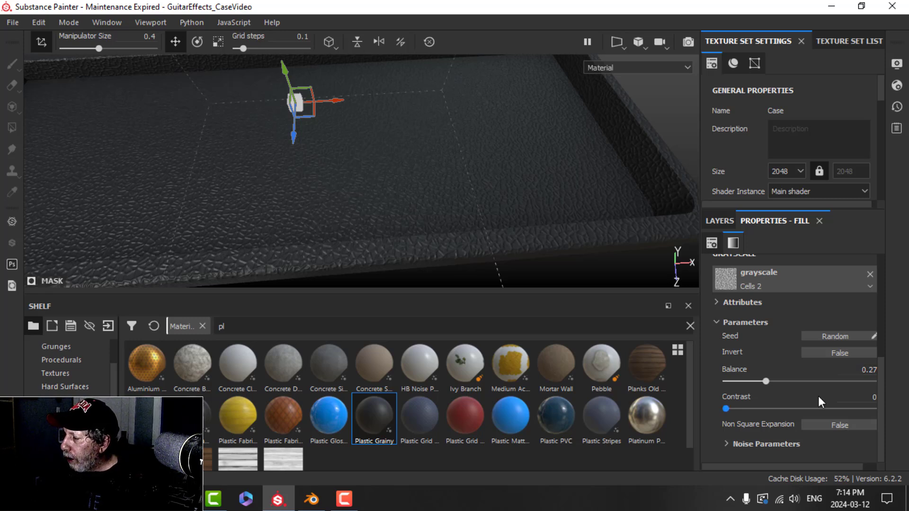
left_click(865, 397)
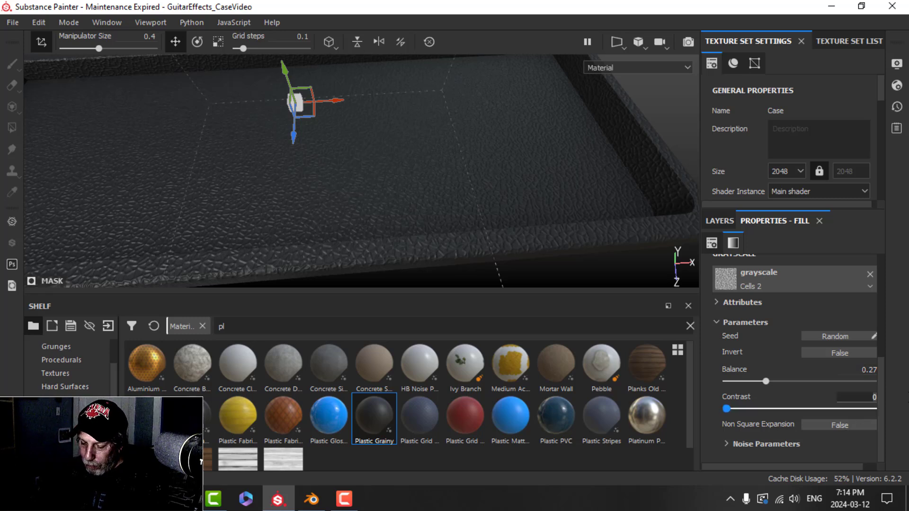
type("0.3")
key("Return")
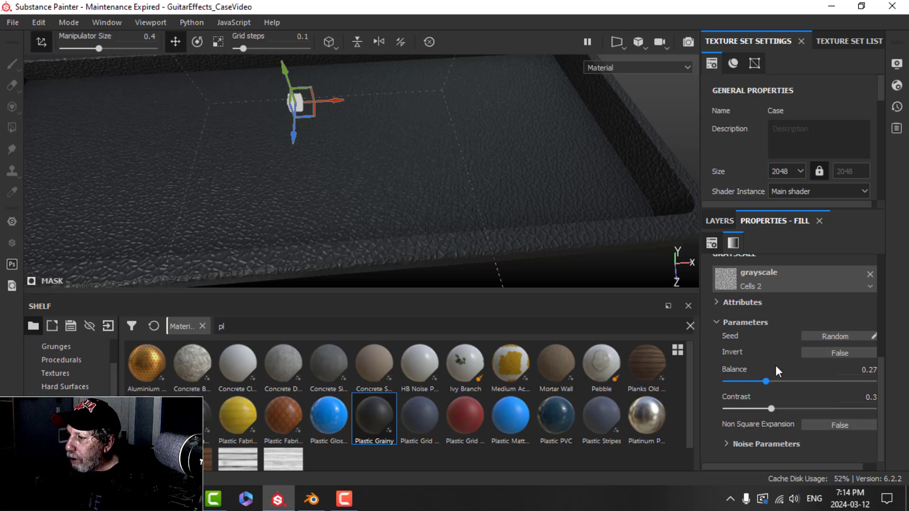
left_click(727, 444)
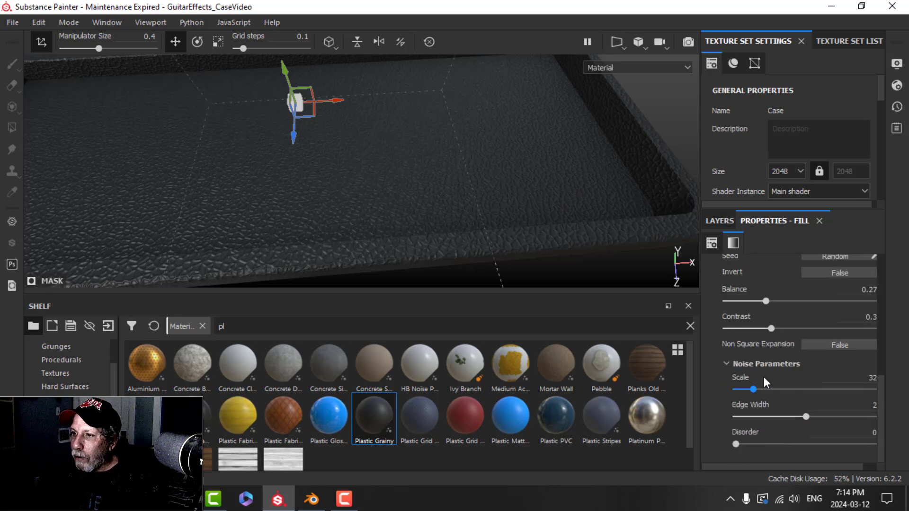
scroll(763, 377, "up", 5)
scroll(414, 191, "up", 1)
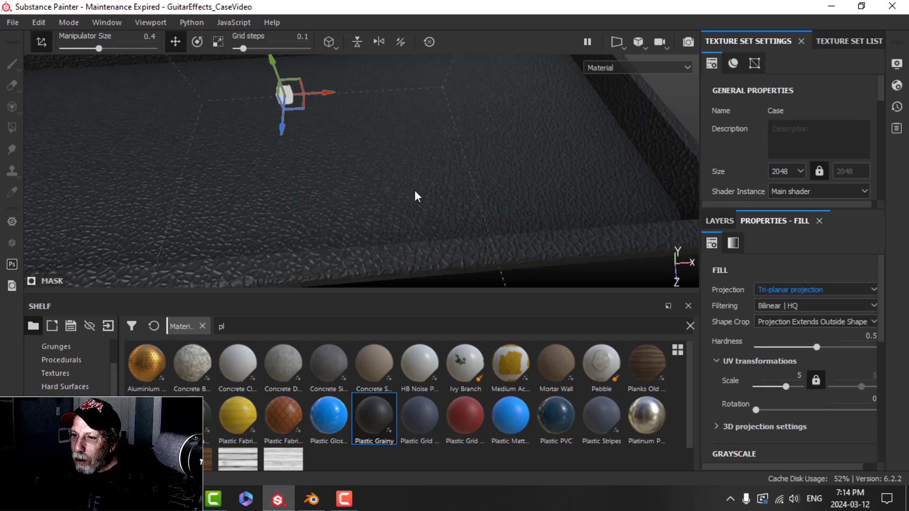
Step: Select the content of Fill layer 1 rather than its mask and set its height to -0.004
left_click(715, 221)
left_click(734, 265)
left_click(779, 221)
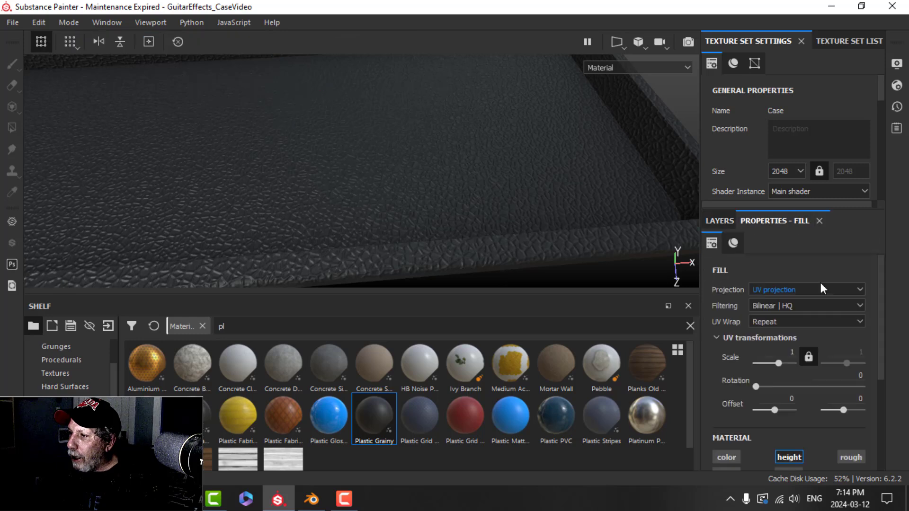
scroll(816, 402, "down", 5)
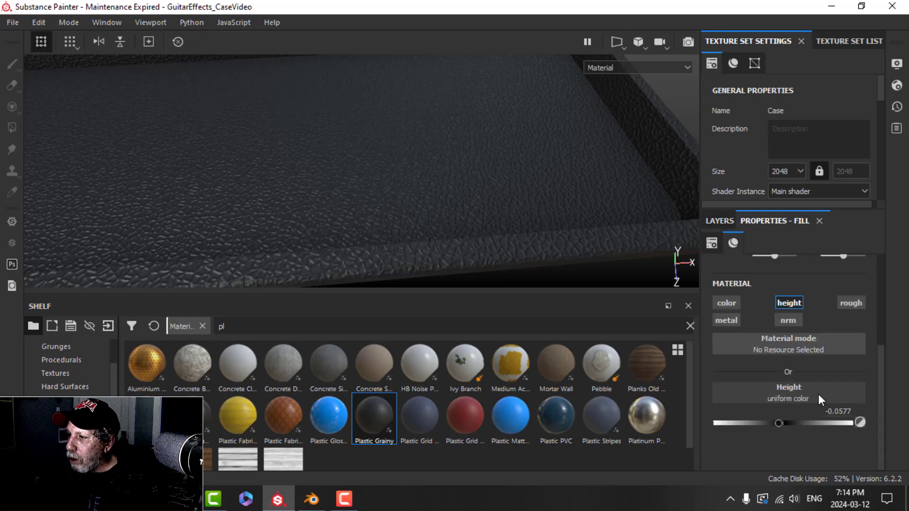
left_click(838, 411)
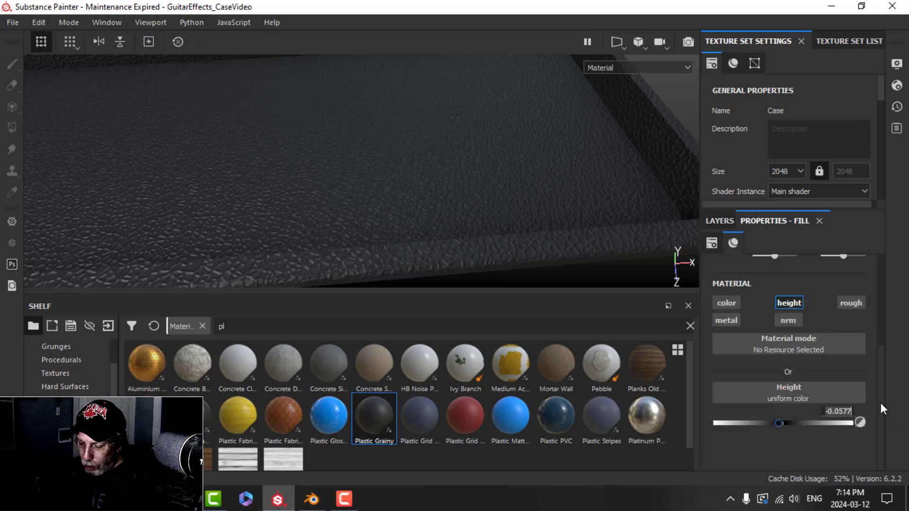
key("ctrl+a")
key("BackSpace")
type("-0.")
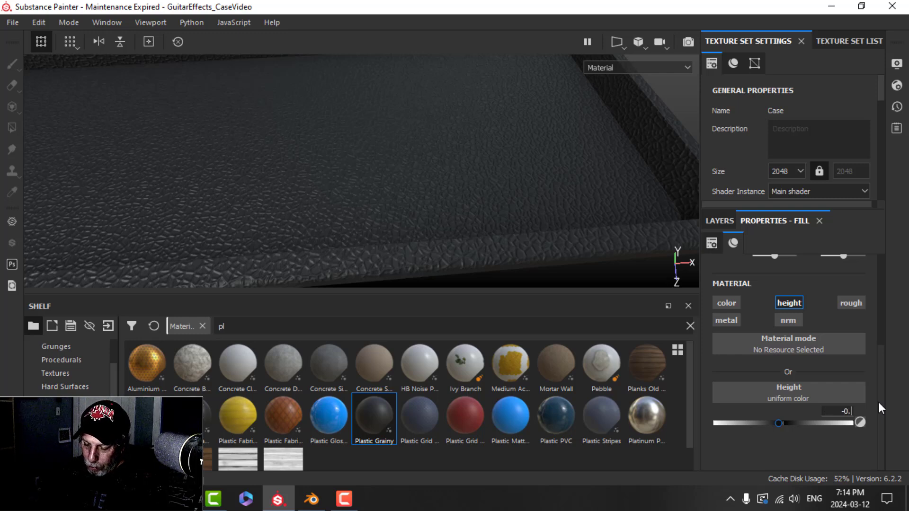
type("004")
key("Return")
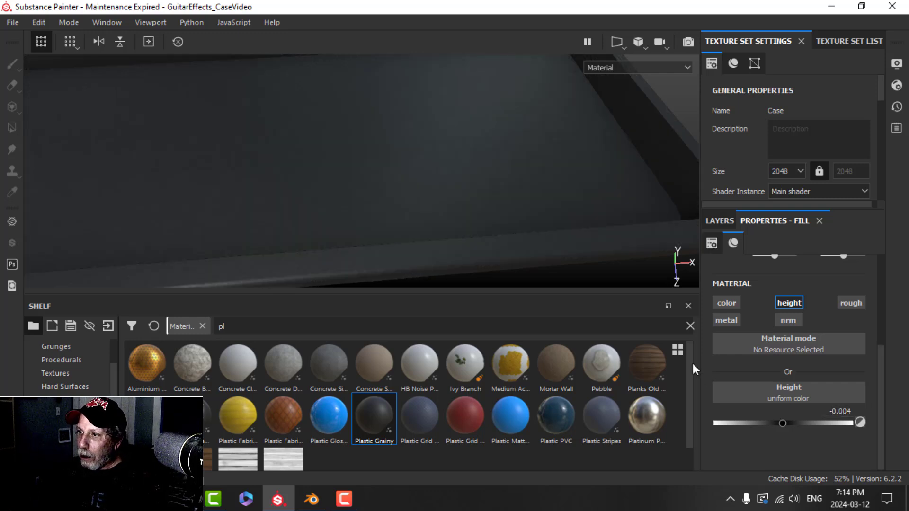
Step: Examine the cell-patterned surface on the case's floor, rim and front edge from several angles and distances
scroll(501, 187, "up", 3)
middle_click_drag(524, 209, 469, 175, "alt")
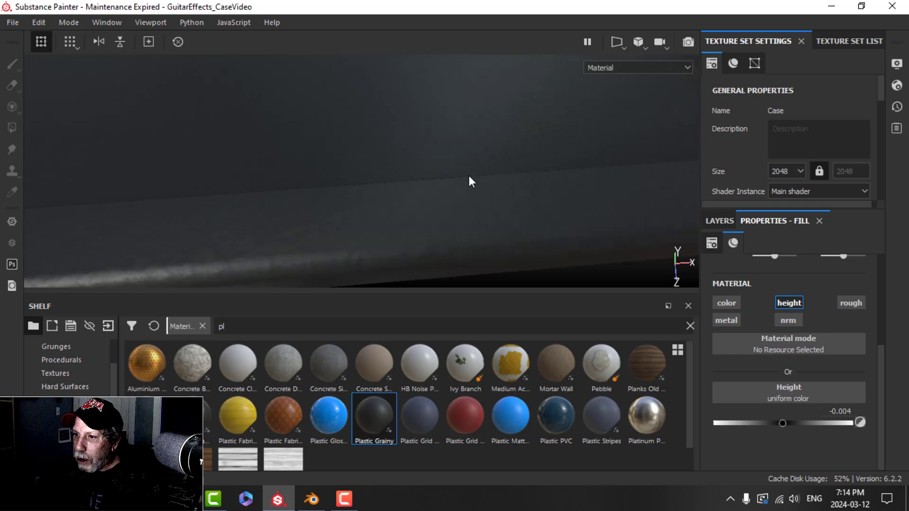
scroll(351, 239, "down", 2)
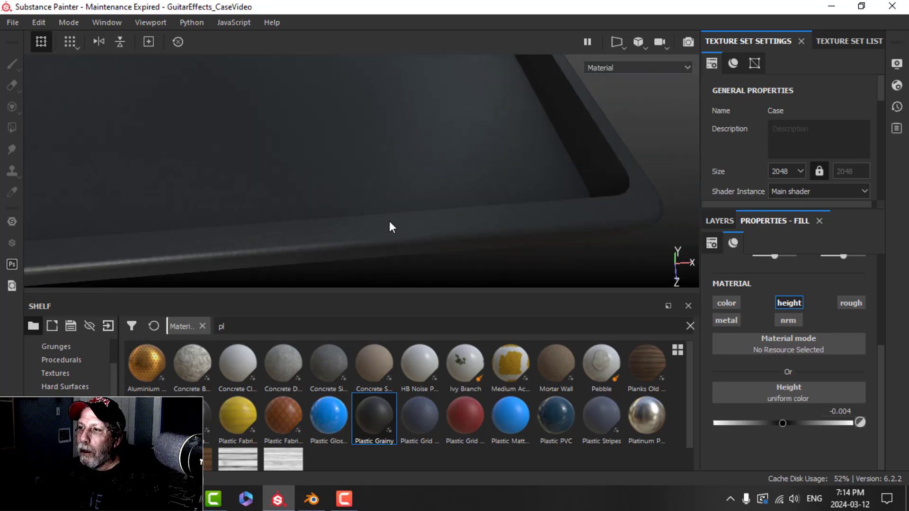
middle_click_drag(391, 226, 414, 187, "alt")
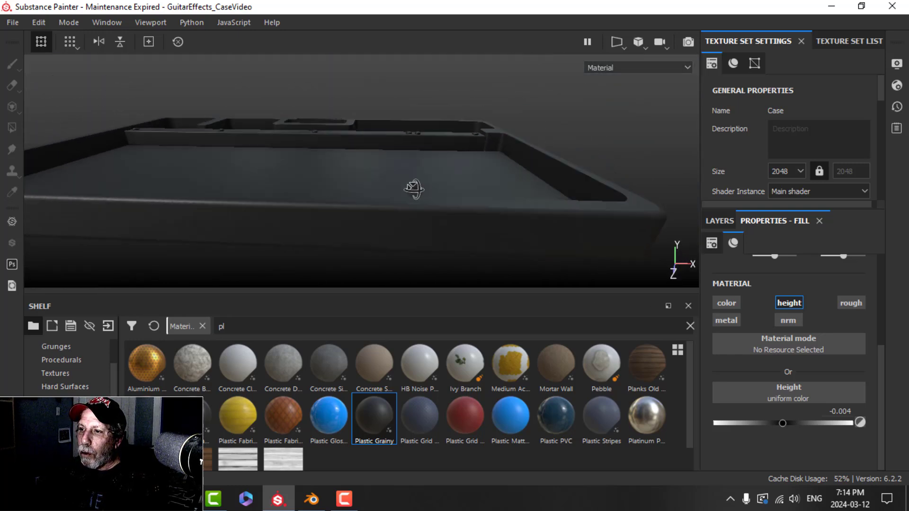
scroll(307, 176, "up", 2)
middle_click_drag(306, 176, 412, 197, "alt")
scroll(410, 201, "down", 1)
left_click_drag(412, 197, 416, 193, "alt")
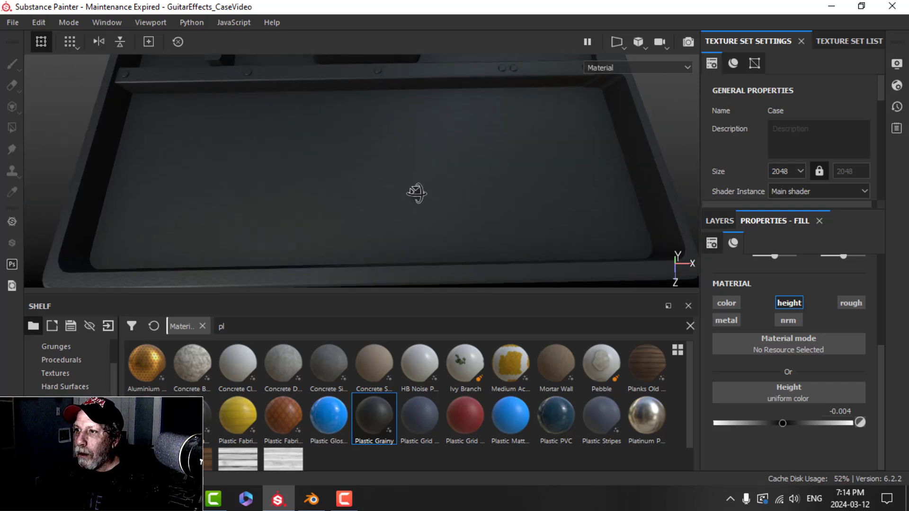
right_click_drag(426, 181, 322, 132, "alt")
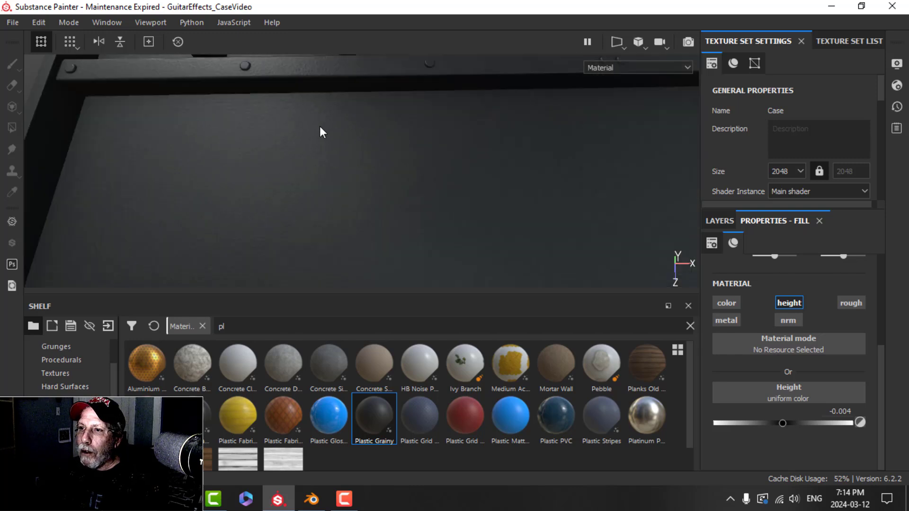
left_click_drag(233, 107, 369, 199, "alt")
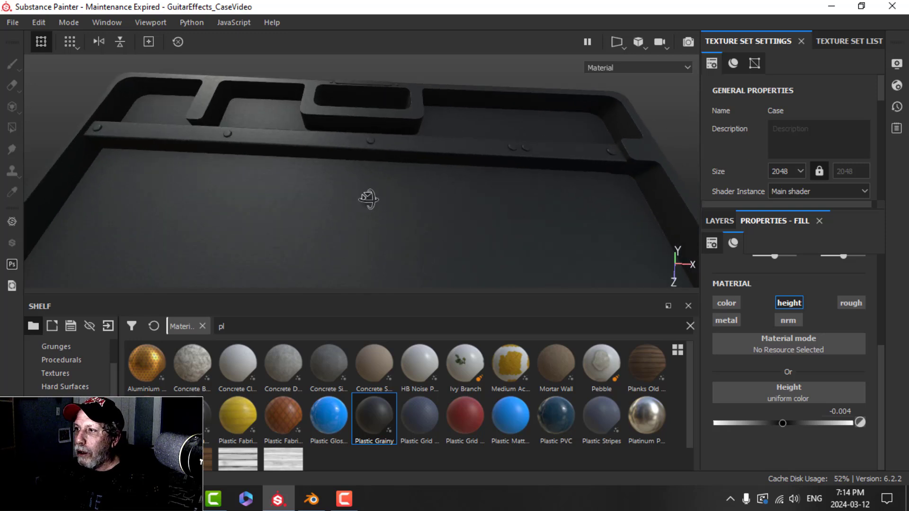
Step: Set up a straight top-down view that frames the whole case
left_click(636, 42)
left_click(657, 76)
left_click_drag(410, 138, 437, 154, "alt")
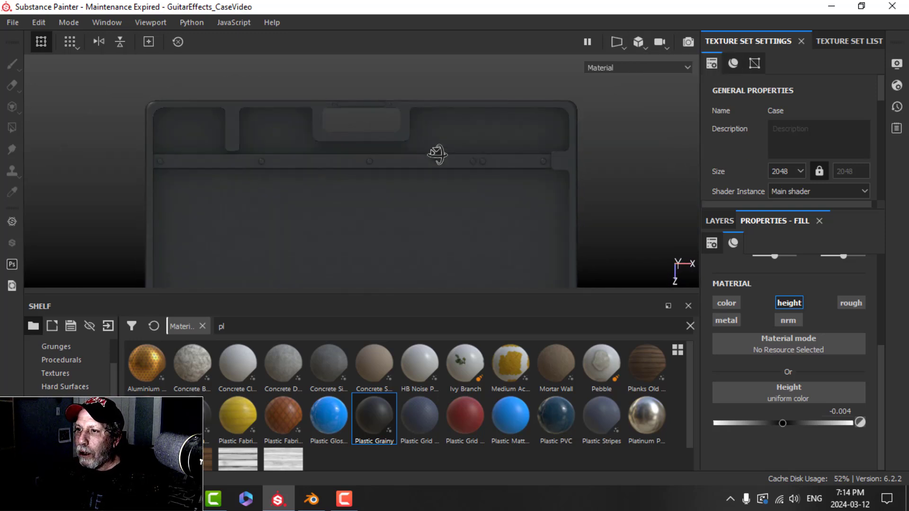
middle_click_drag(437, 155, 458, 152, "alt")
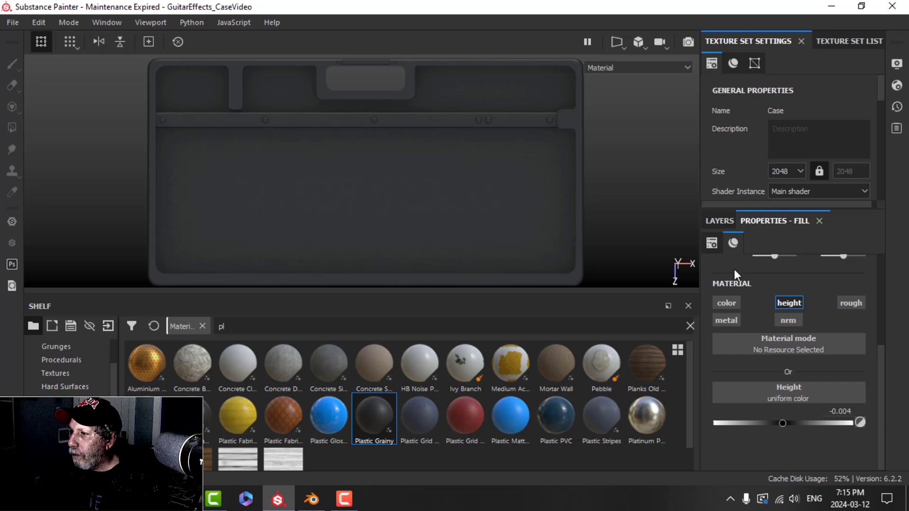
Step: Rename Fill layer 1 as cells2
left_click(721, 221)
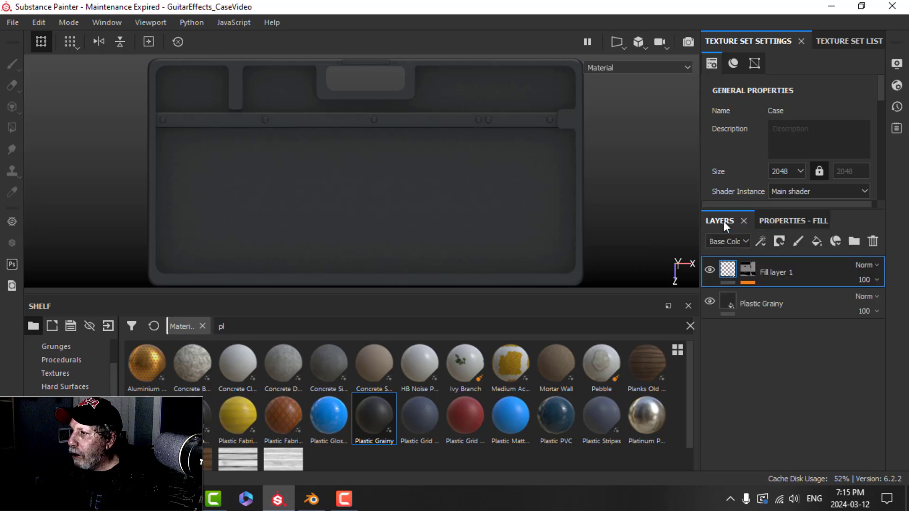
double_click(775, 274)
type("cel")
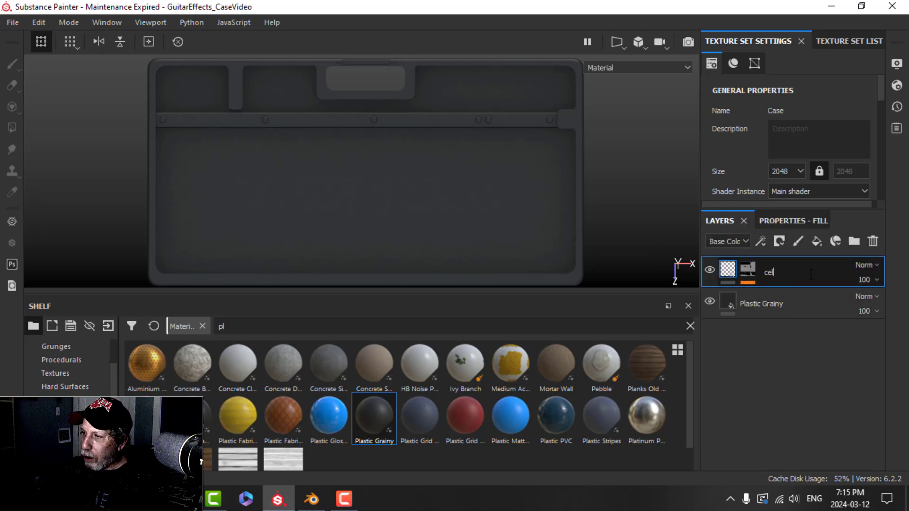
type("ls2")
key("Return")
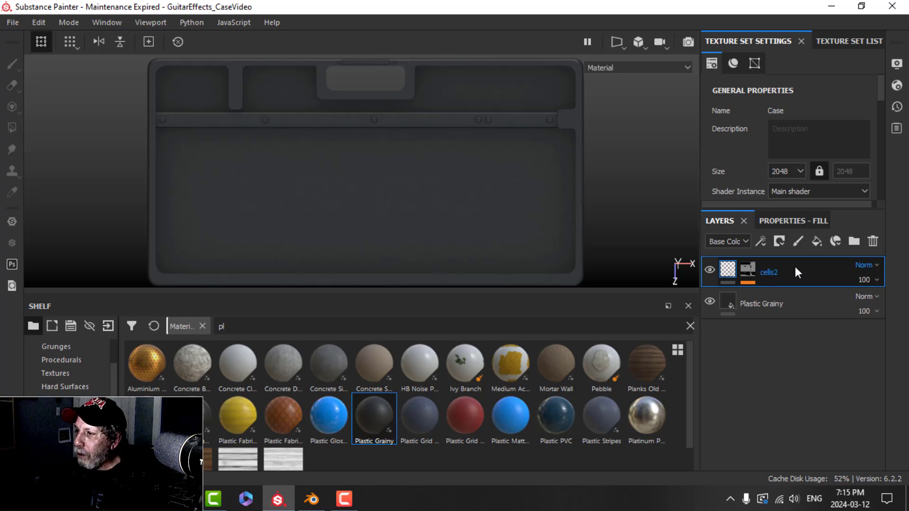
Step: Create a new fill layer above cells2 with a black mask and add a paint effect to that mask
left_click(815, 242)
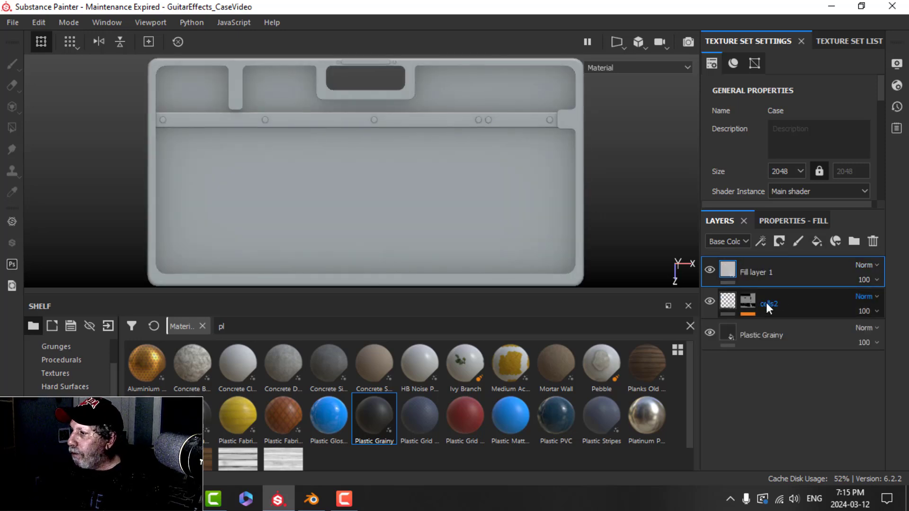
right_click(785, 263)
left_click(792, 272)
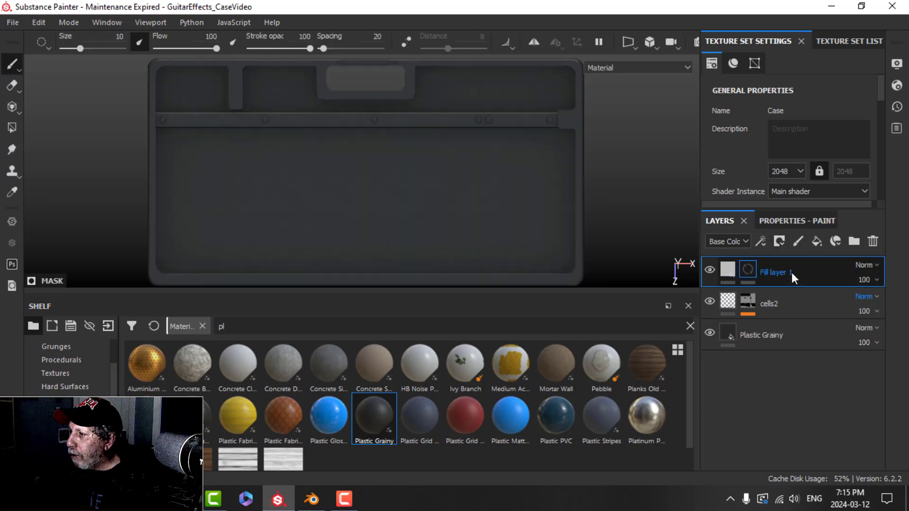
left_click(762, 242)
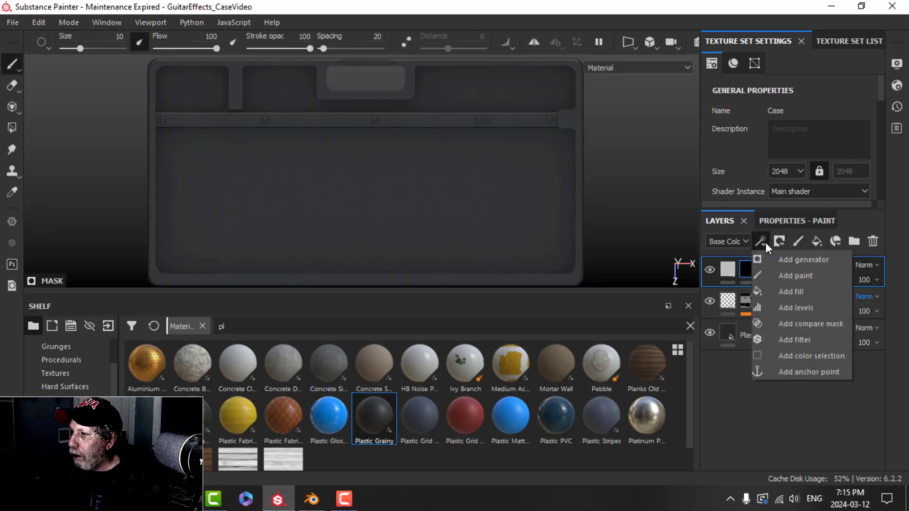
left_click(775, 275)
Step: Limit the new fill layer's content to the height channel and set its height to 0.38
left_click(728, 269)
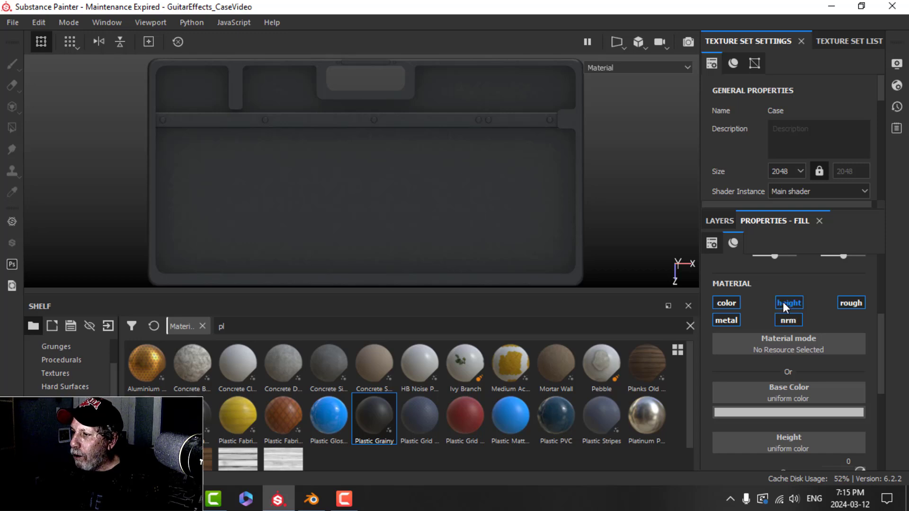
left_click(783, 302)
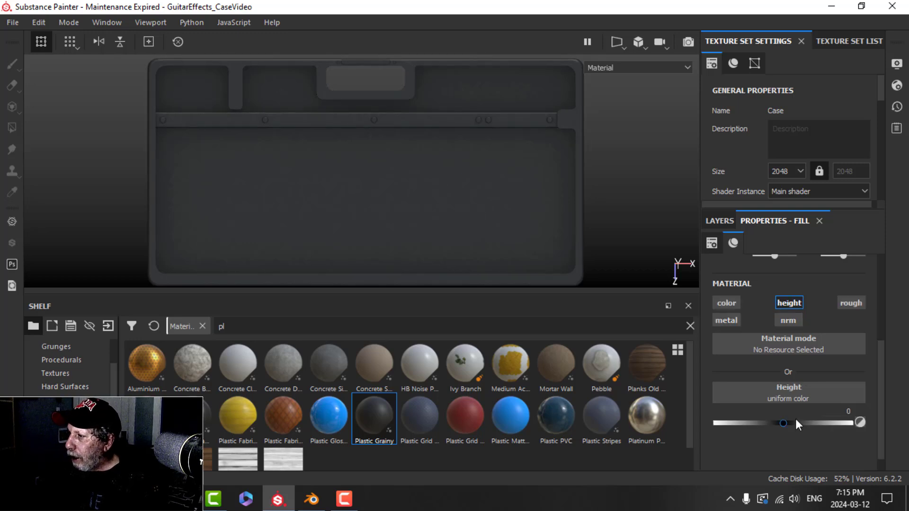
type(".")
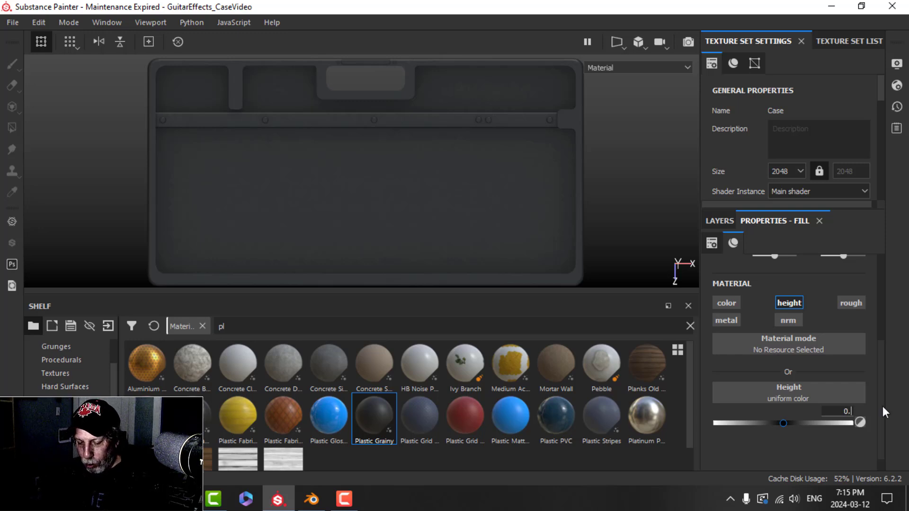
type("38")
key("Return")
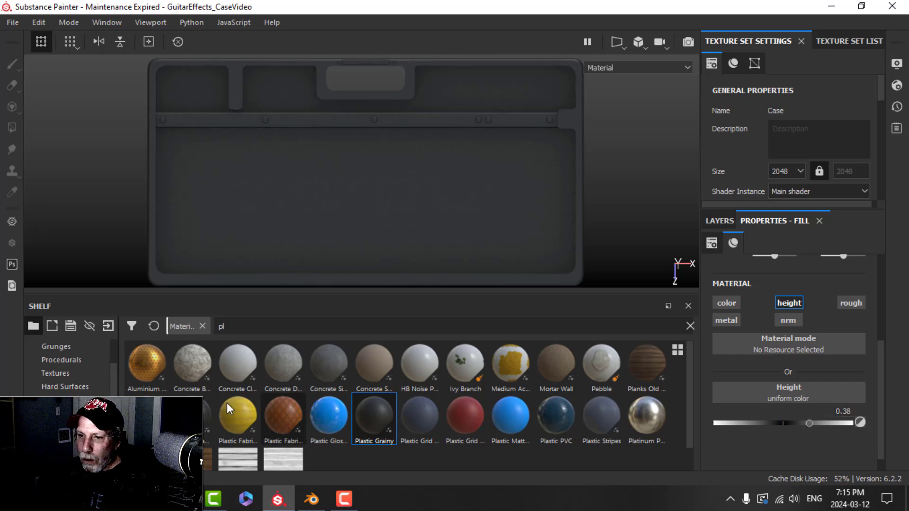
Step: Search the alphas for "cir", choose Circle Inverted Gradient as the brush alpha, and target the new fill layer's mask for painting
scroll(61, 367, "up", 1)
left_click(57, 373)
left_click(260, 327)
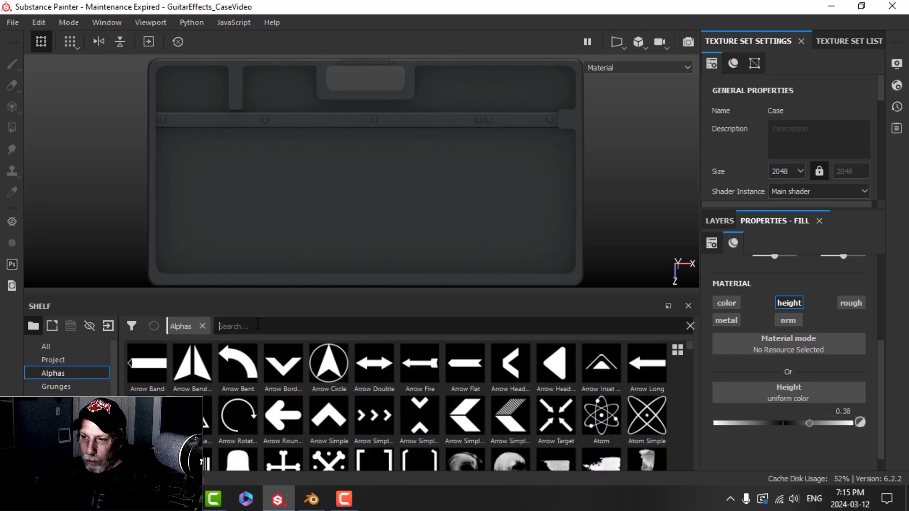
type("cir")
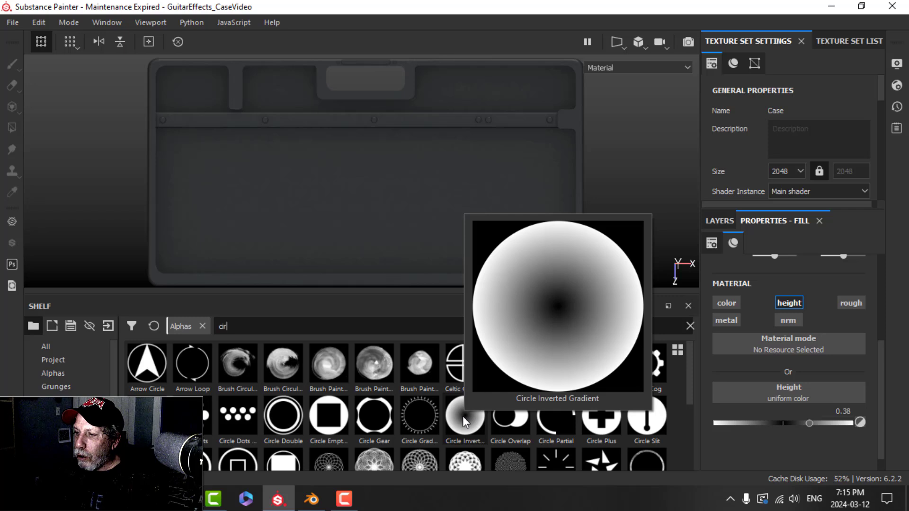
left_click(462, 416)
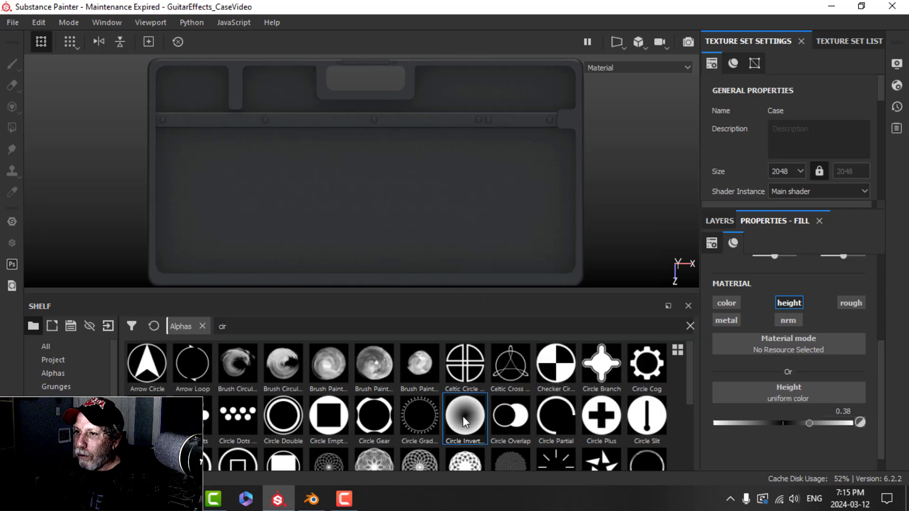
left_click(716, 221)
left_click(757, 277)
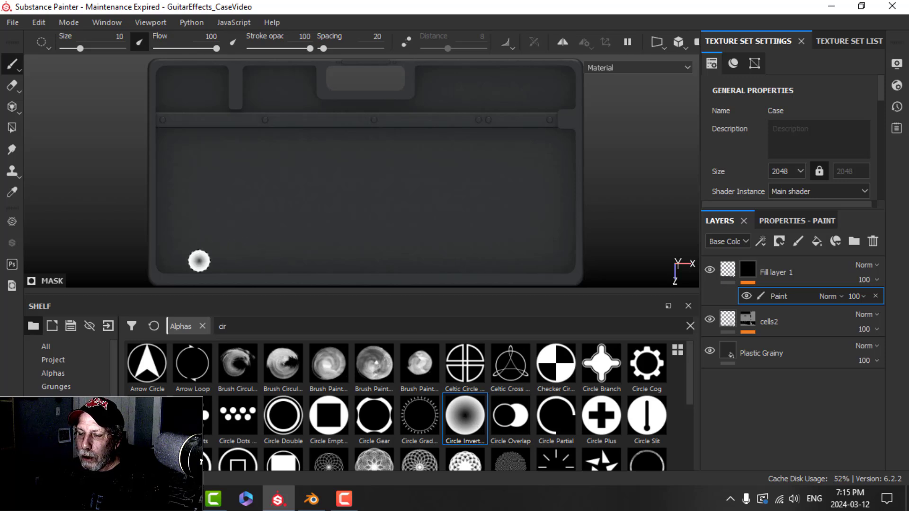
Step: Turn on mirror symmetry across the middle of the case and reduce the brush size to about 2.91
left_click(562, 41)
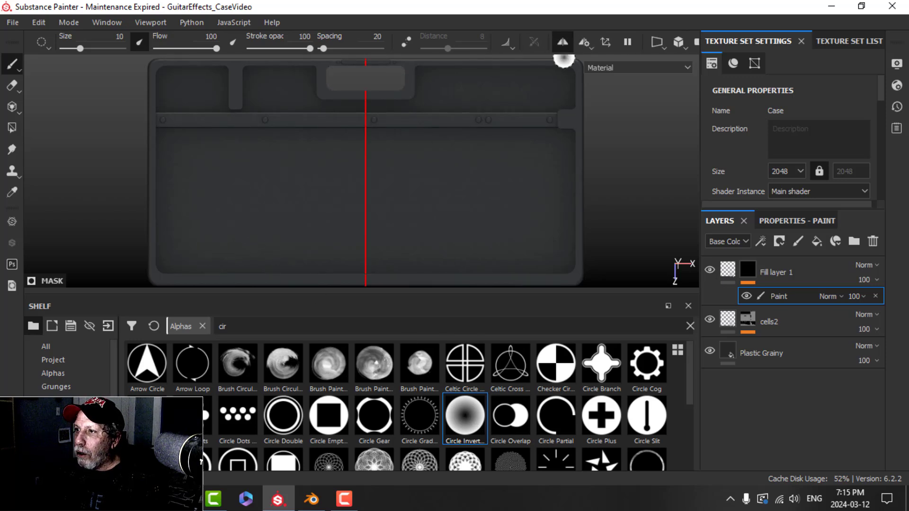
mouse_move(282, 162)
middle_mouse_down()
mouse_move(333, 177)
mouse_move(339, 168)
mouse_move(352, 237)
middle_mouse_up()
right_click(343, 180)
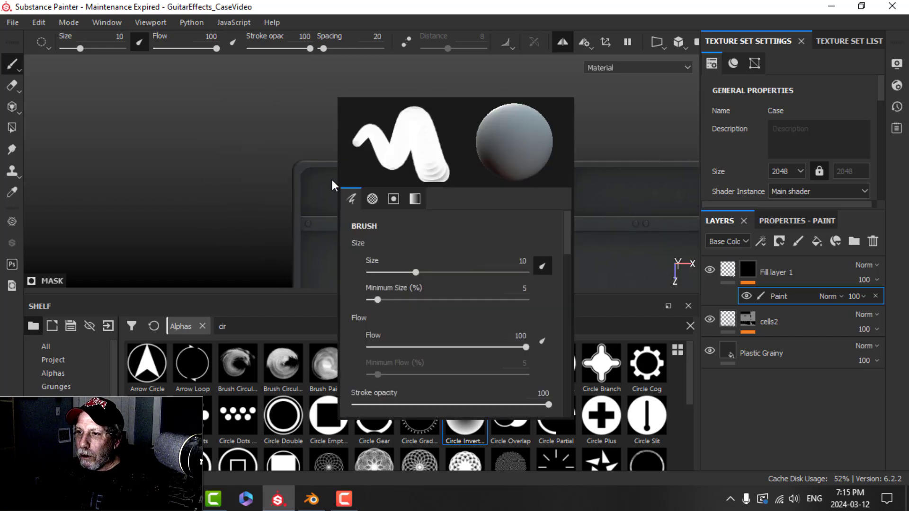
right_click(316, 137)
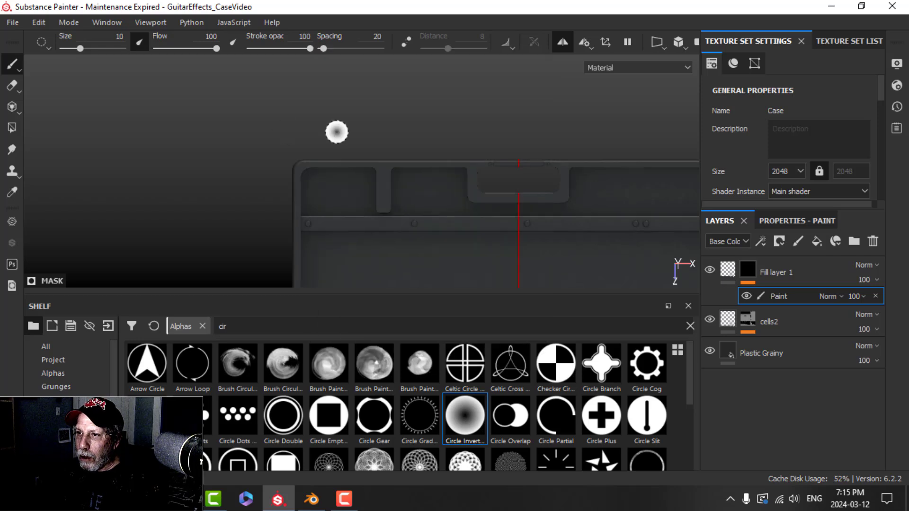
right_click_drag(337, 132, 334, 132, "ctrl")
scroll(295, 184, "up", 3)
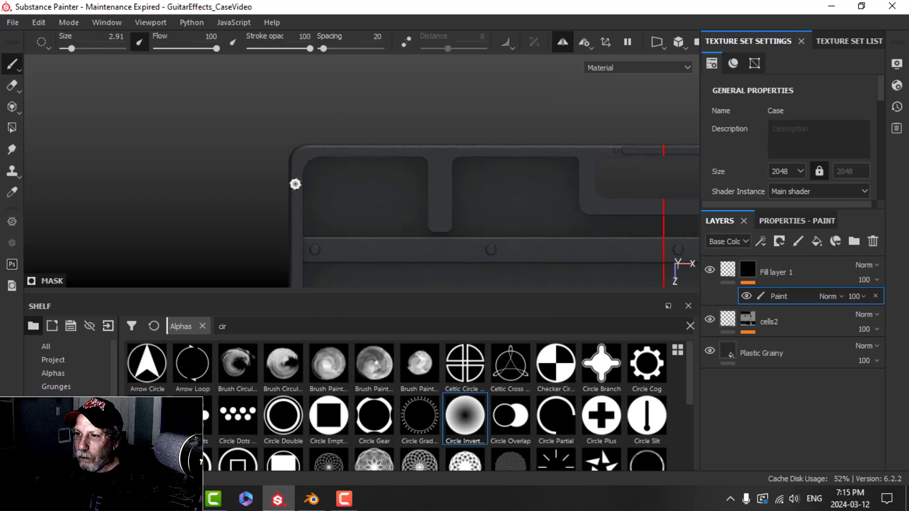
Step: Reduce the brush size to 2.21 and try stamping a circle on the upper-left corner of the case rim
scroll(294, 184, "up", 2)
key("bracketleft")
key("bracketleft")
key("bracketleft")
key("bracketleft")
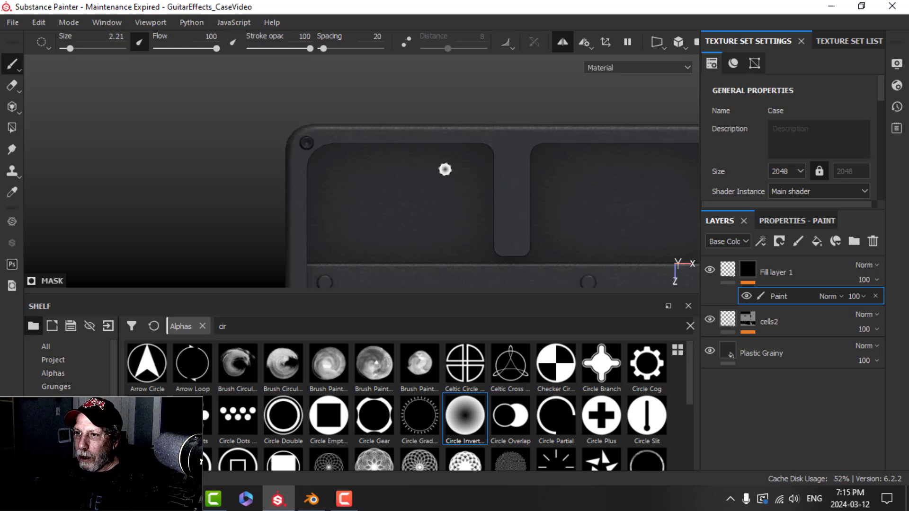
scroll(435, 171, "down", 1)
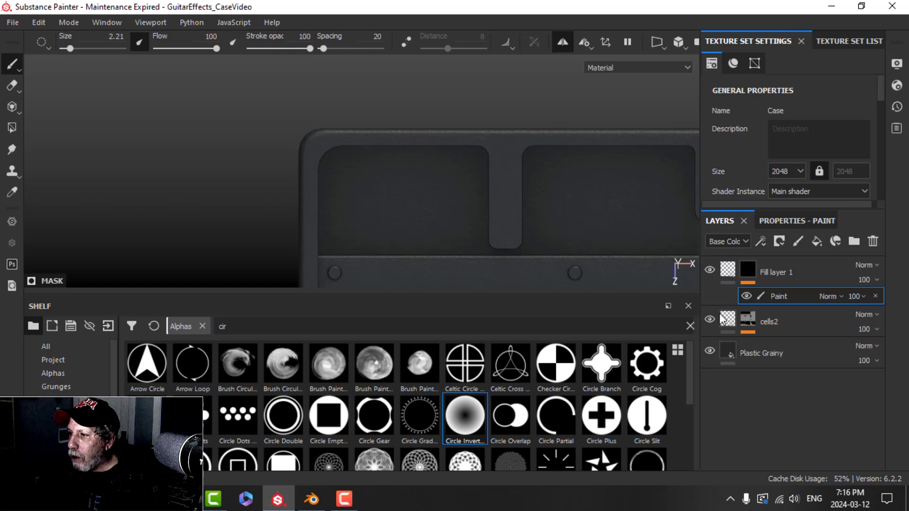
Step: Set the height of Fill layer 1's content to -0.3
left_click(724, 267)
left_click(766, 222)
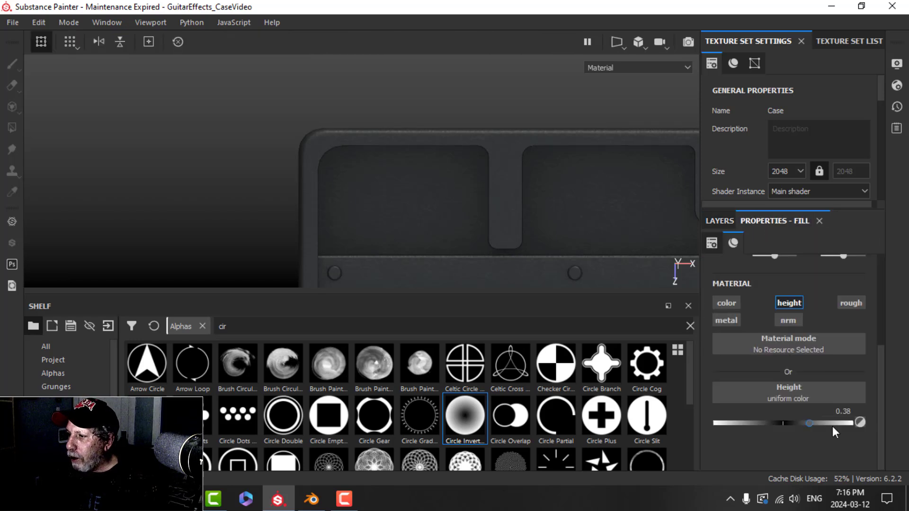
left_click(845, 410)
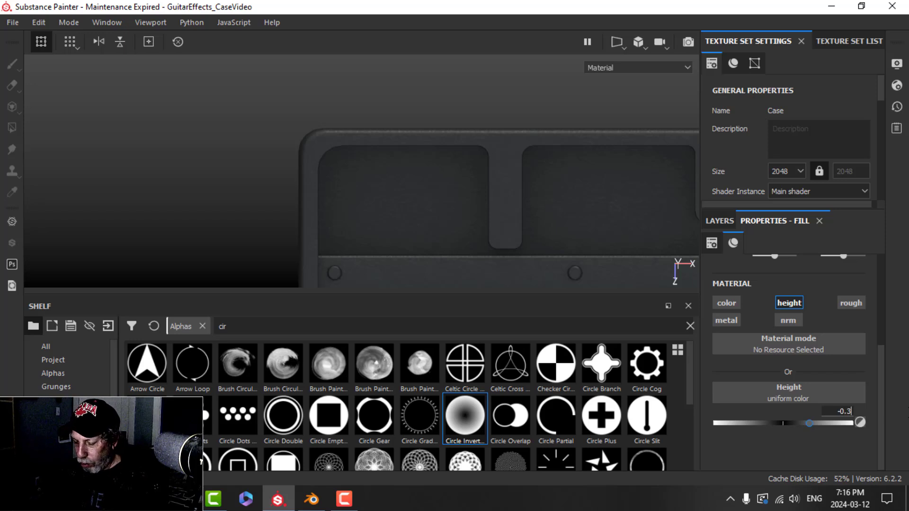
type("-0.3")
key("Return")
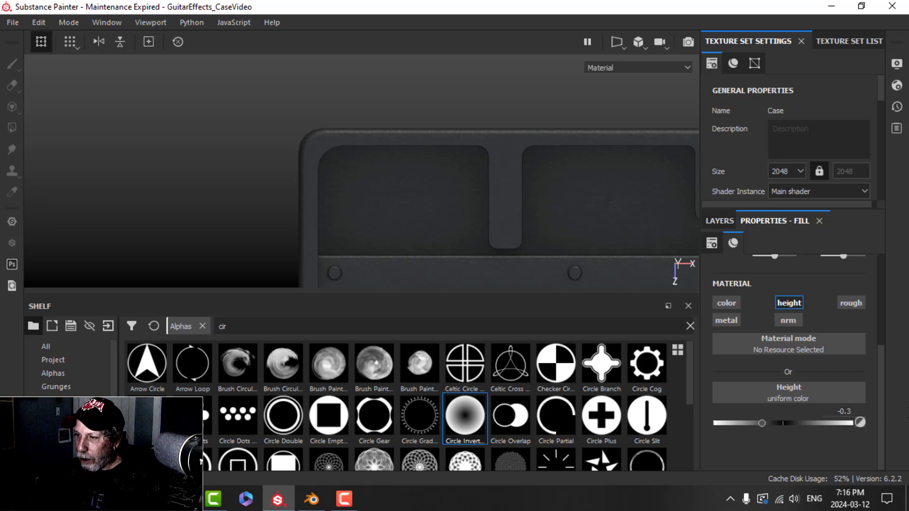
Step: Return to the Paint effect in Fill layer 1's mask and stamp a circle on the upper-left corner of the case rim
left_click(720, 221)
left_click(747, 269)
left_click(771, 296)
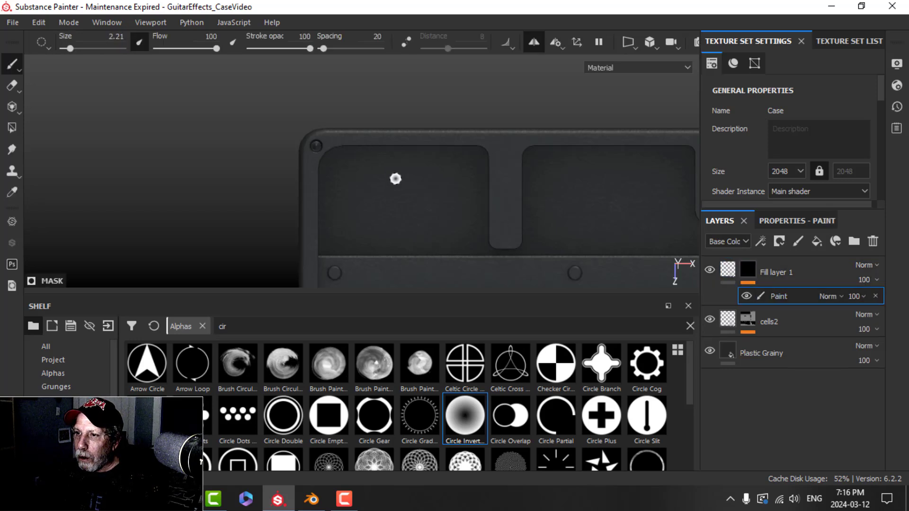
scroll(395, 179, "up", 2)
scroll(411, 182, "down", 3)
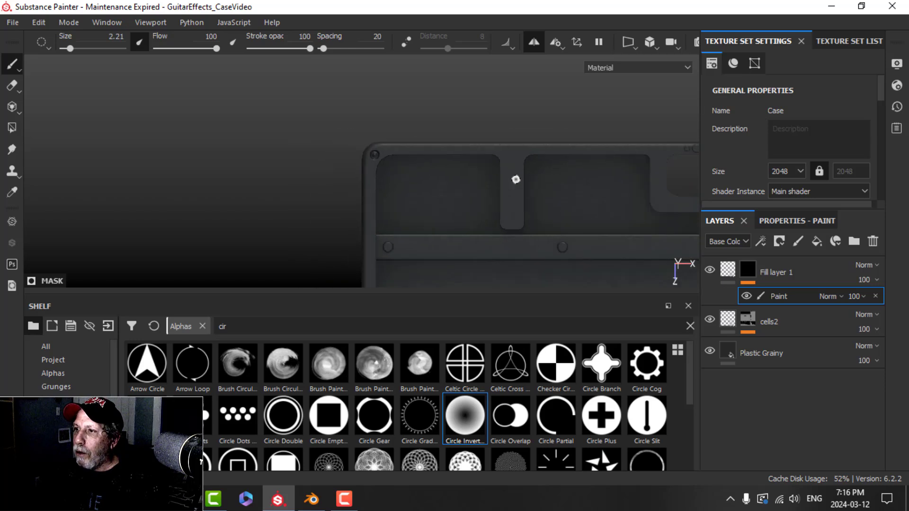
middle_click_drag(566, 173, 242, 156)
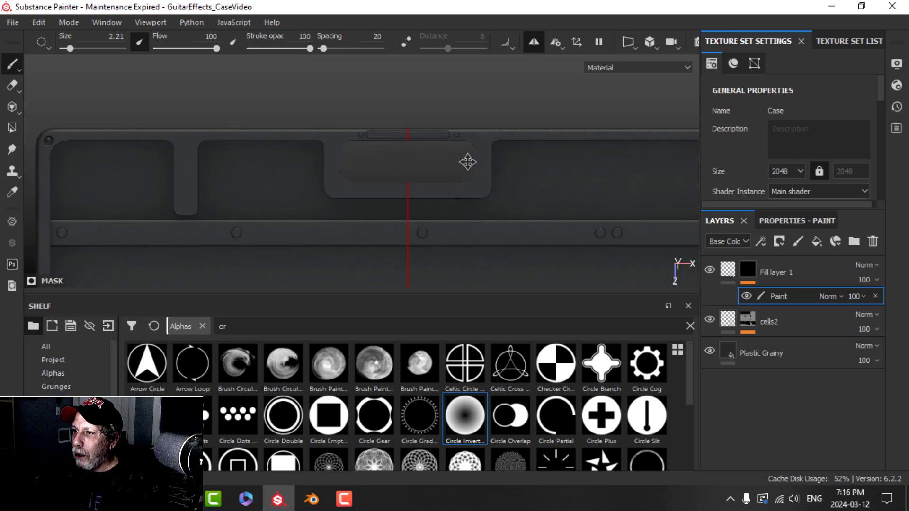
middle_click_drag(473, 160, 341, 100, "alt")
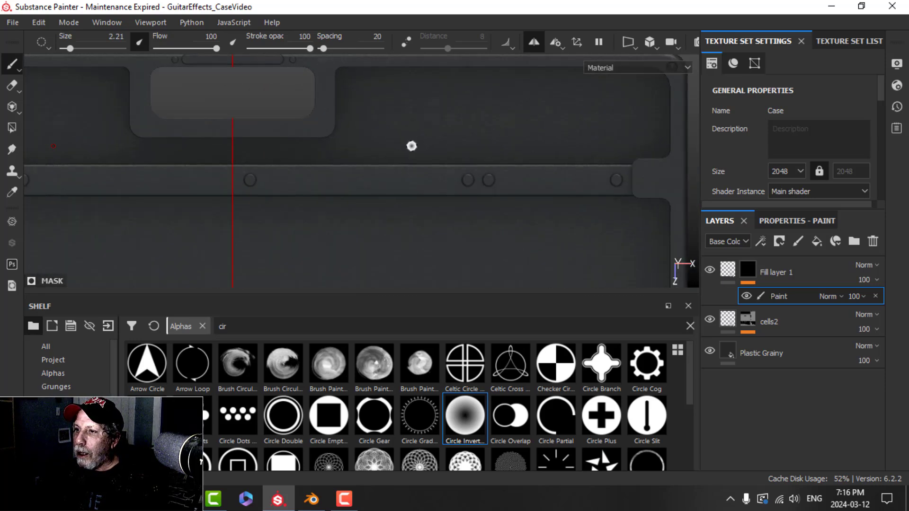
Step: Stamp a mirrored circle on the lower-left corner of the case rim
scroll(377, 127, "down", 3)
middle_click_drag(335, 190, 386, 162, "alt")
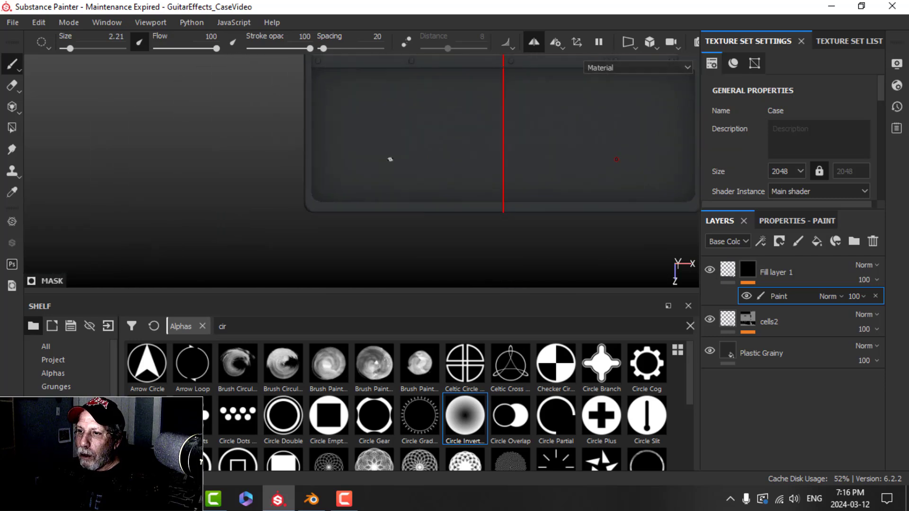
scroll(332, 200, "up", 2)
scroll(313, 209, "up", 2)
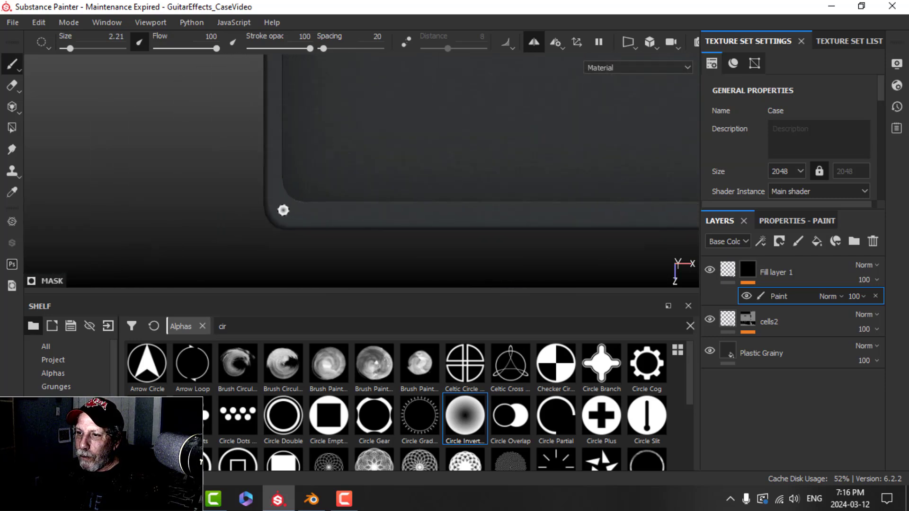
scroll(389, 195, "down", 5)
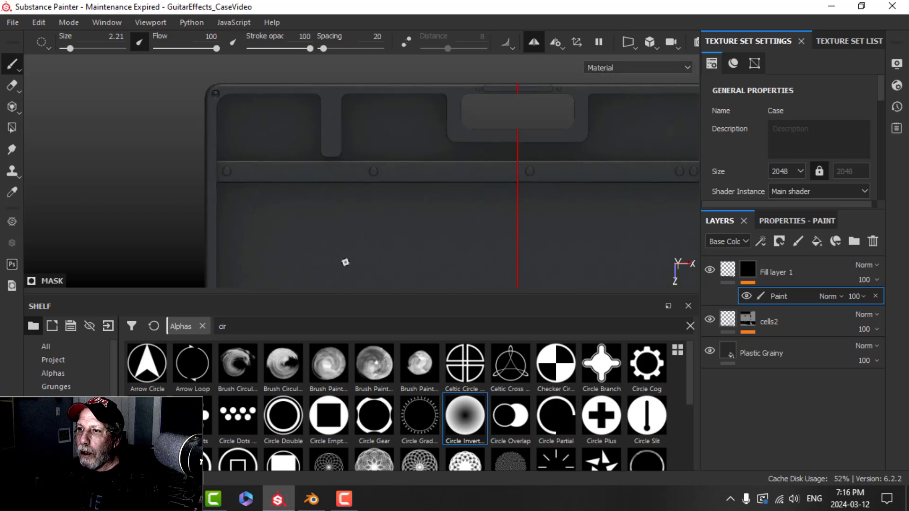
Step: Turn off mirror symmetry and stamp single circles on the short vertical divider's lower end and the crossbar's right end tab
middle_click_drag(415, 167, 398, 184, "alt")
left_click(530, 49)
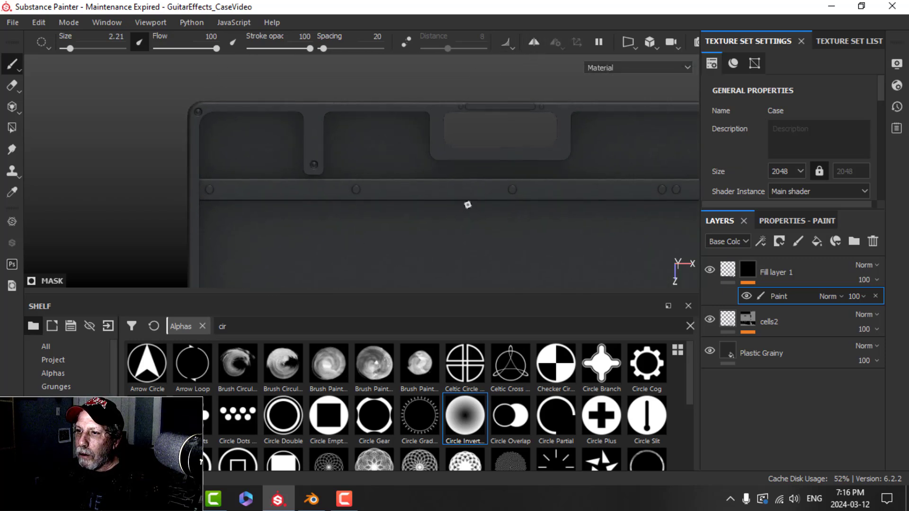
middle_click_drag(467, 205, 270, 193, "alt")
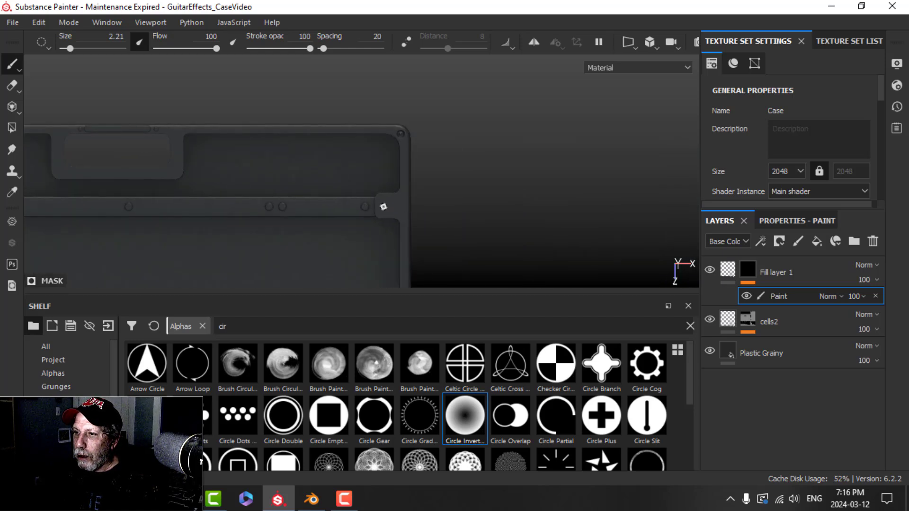
scroll(446, 210, "down", 5)
middle_click_drag(373, 215, 472, 169, "alt")
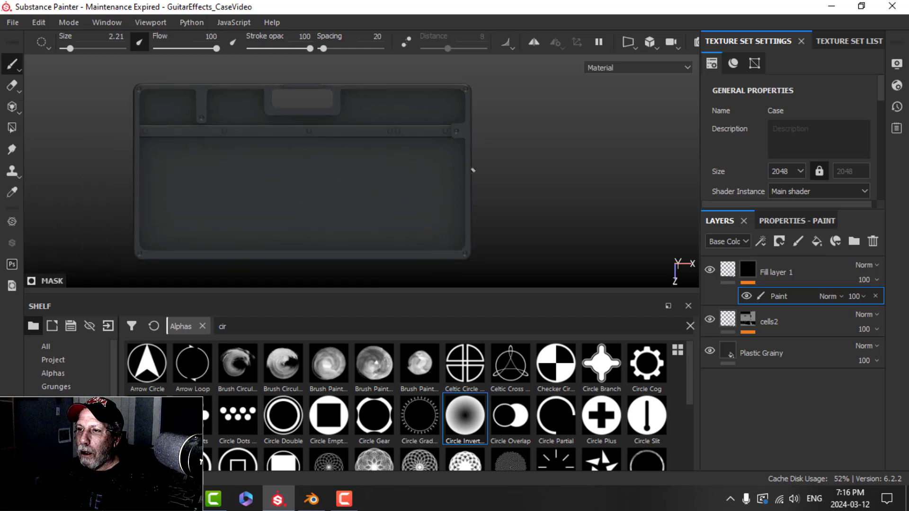
scroll(472, 169, "down", 3)
left_click_drag(388, 185, 409, 162, "alt")
scroll(493, 147, "up", 3)
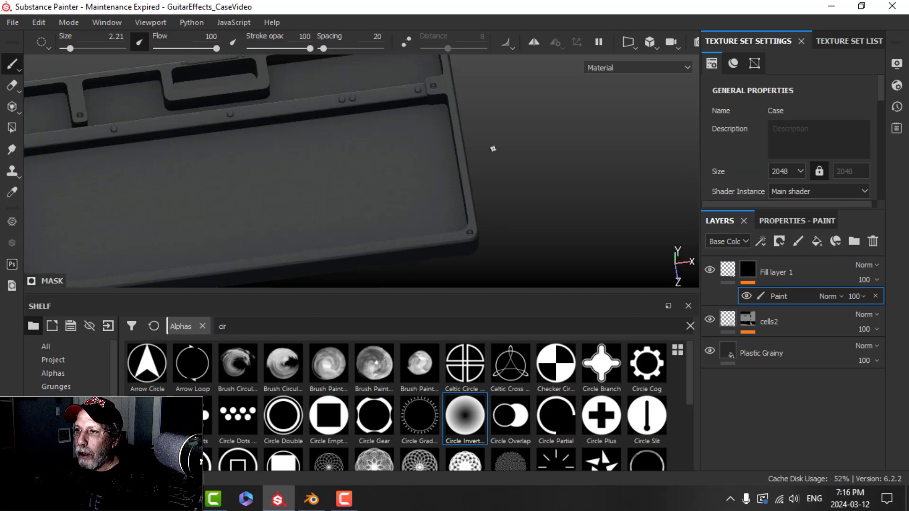
Step: Rename Fill layer 1 to "Alpha dots" and select its fill content
double_click(779, 272)
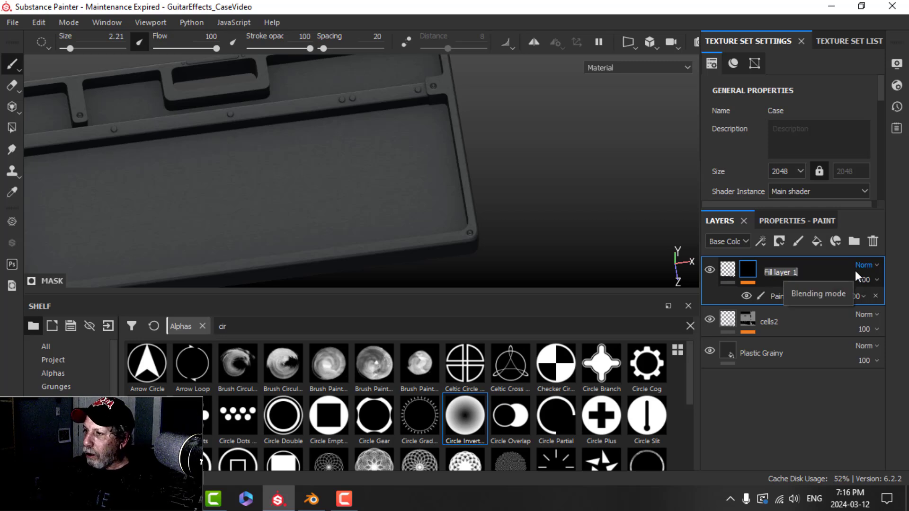
type("Alpha dots")
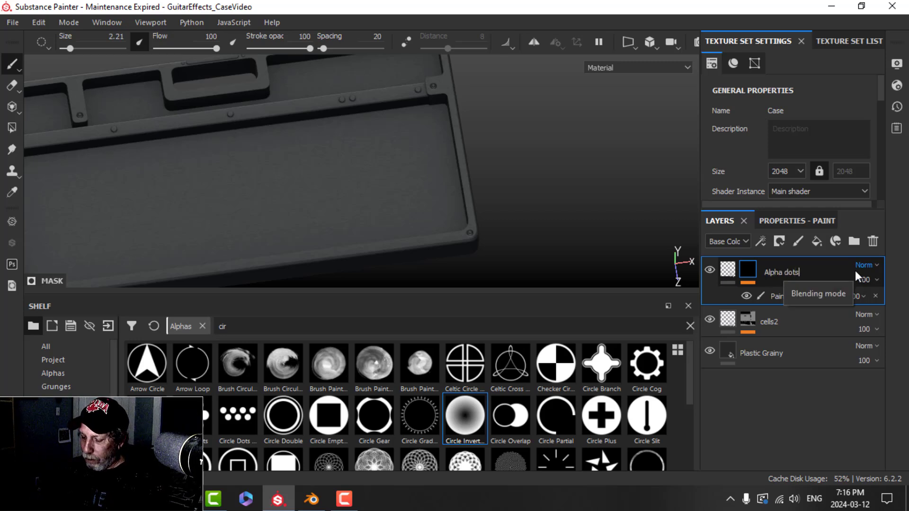
key("Return")
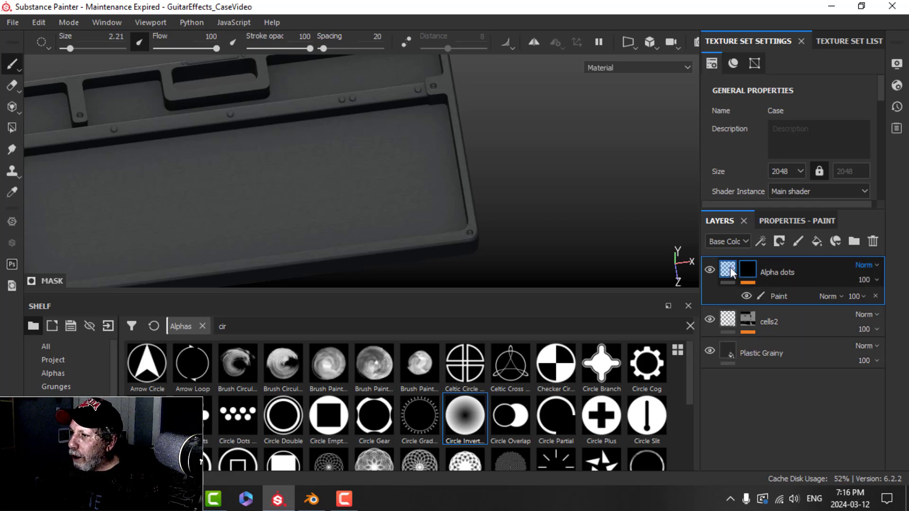
left_click(808, 271)
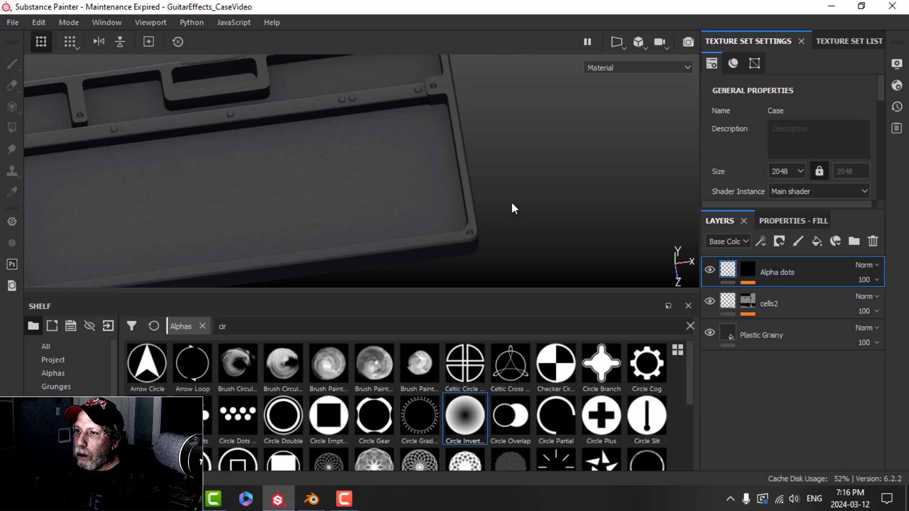
Step: Add a new paint layer above Alpha dots and set its brush base color to light grey
left_click_drag(511, 209, 447, 200, "alt")
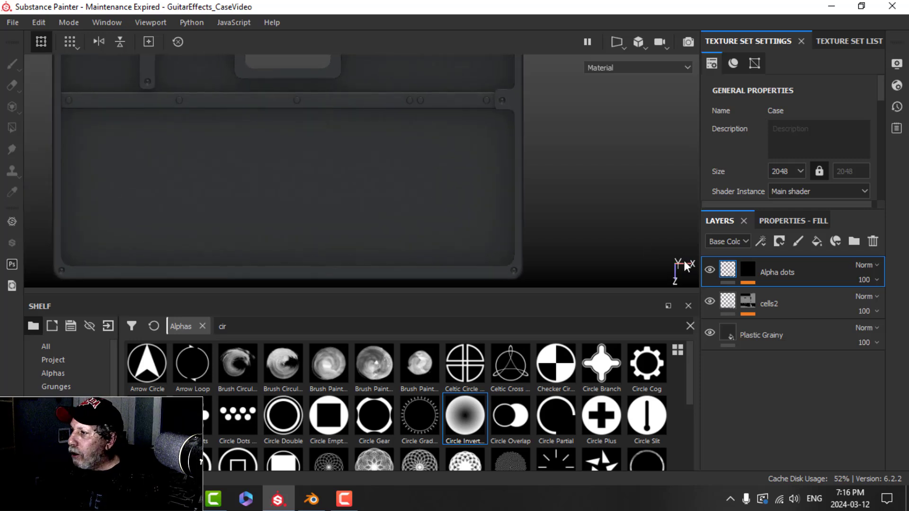
left_click(798, 243)
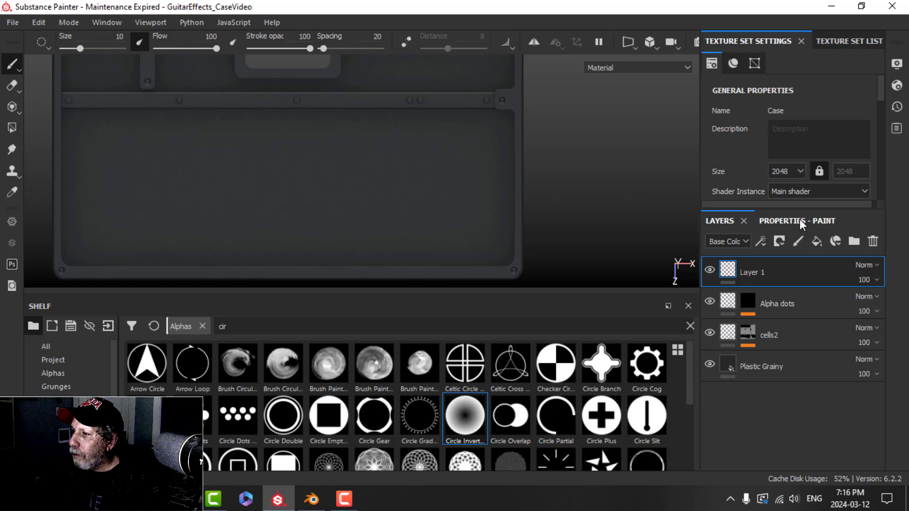
left_click(798, 221)
scroll(795, 350, "down", 6)
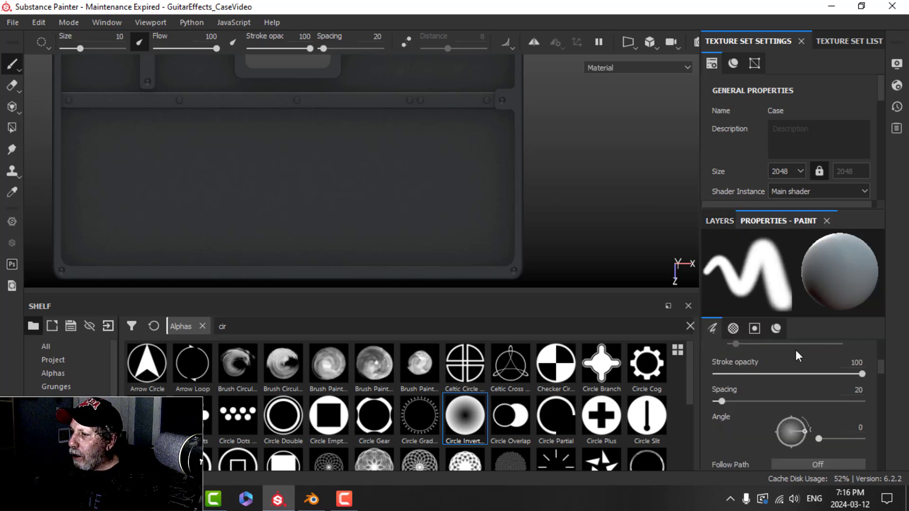
scroll(789, 360, "down", 10)
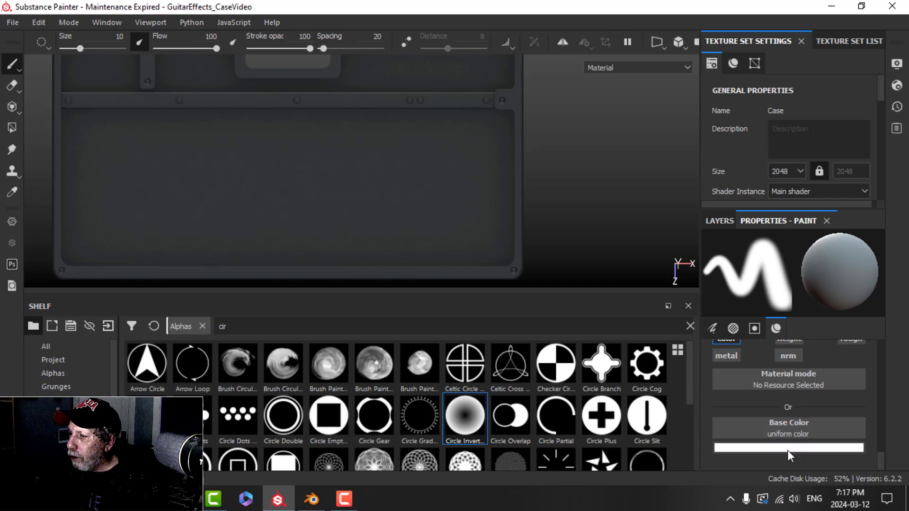
left_click(788, 450)
left_click_drag(743, 333, 714, 325)
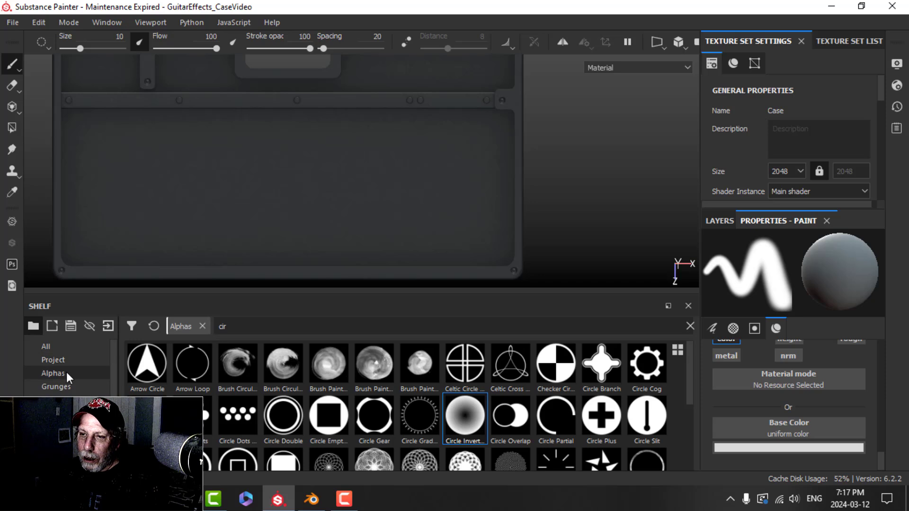
Step: Search the alphas for "font" and use Font Orbitron as the brush alpha
left_click(53, 373)
left_click(289, 326)
type("font")
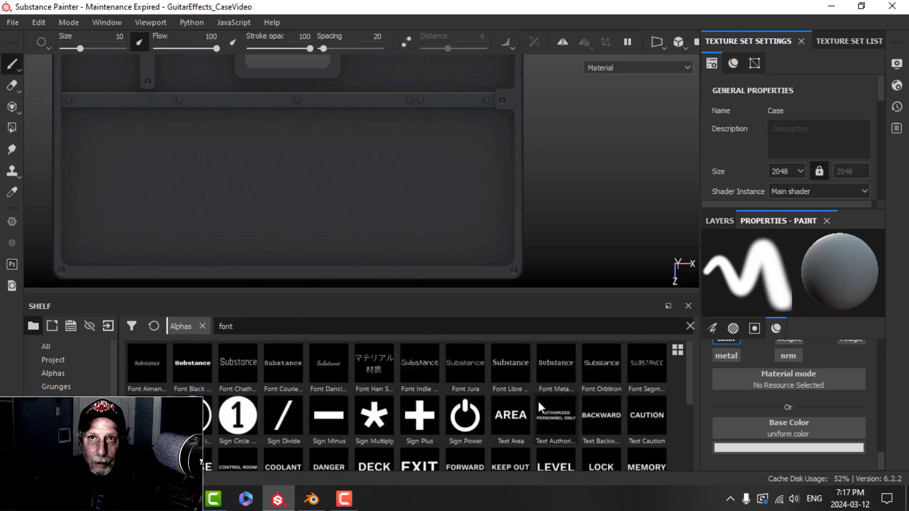
mouse_move(538, 402)
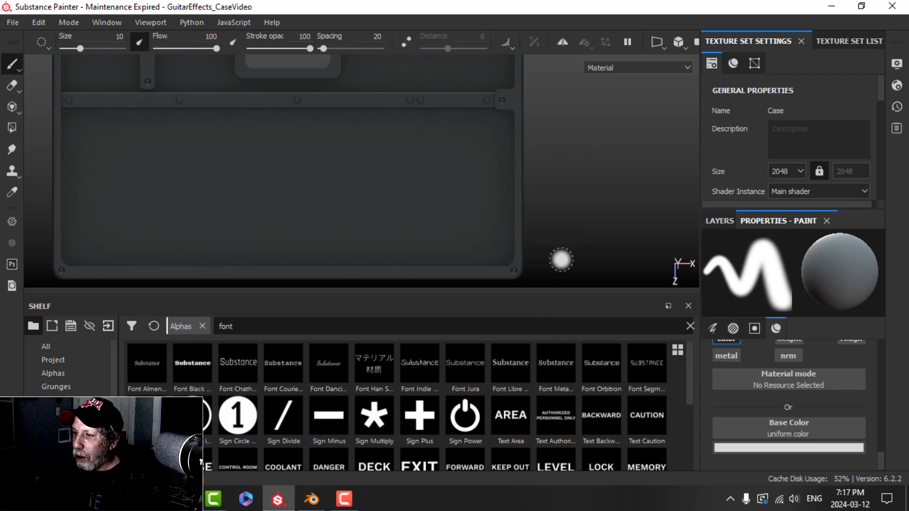
left_click(600, 363)
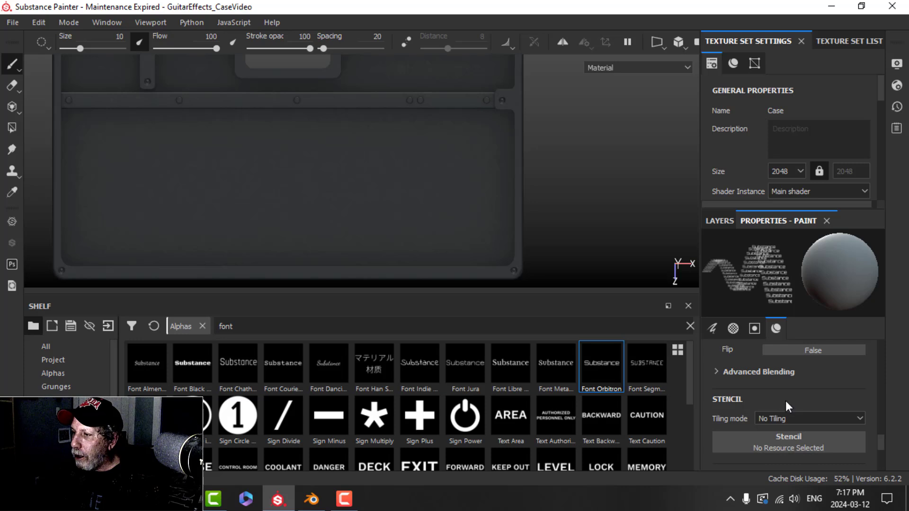
Step: Set the Font Orbitron alpha's text to "GUITAR FX"
scroll(786, 401, "up", 3)
double_click(849, 423)
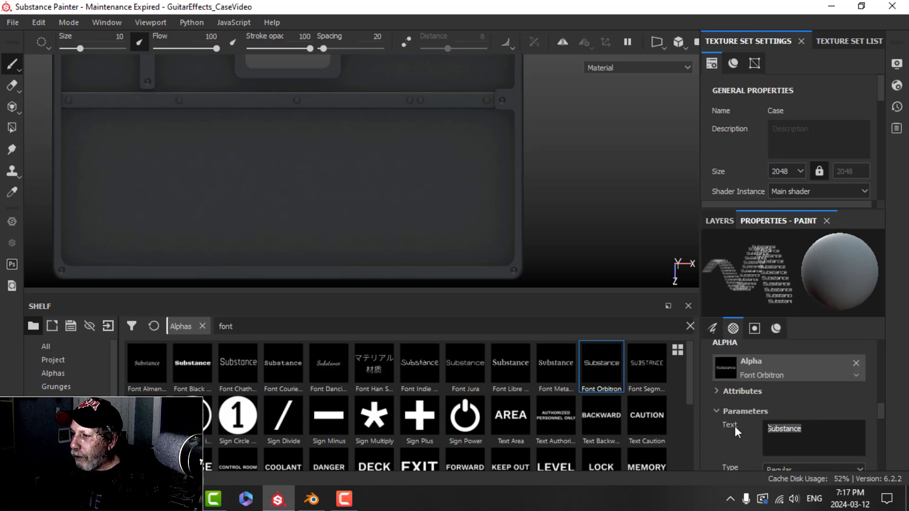
key("Caps_Lock")
type("GUITAR ")
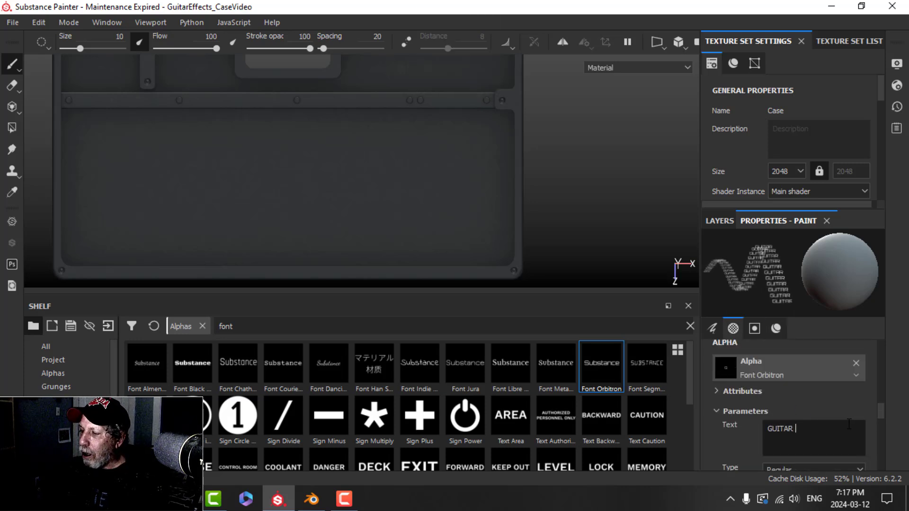
type("FX")
key("Return")
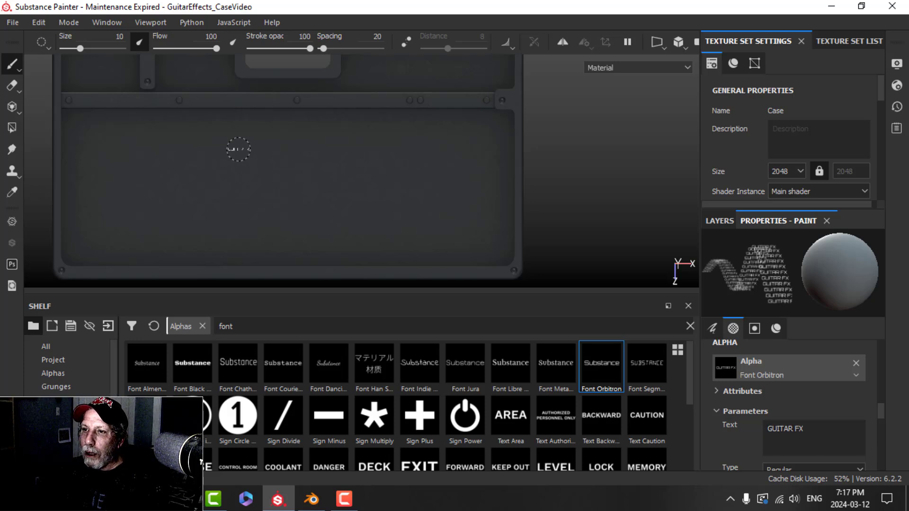
Step: Enlarge the brush to 26.38 and stamp GUITAR FX on the crossbar, between the two screws left of center
right_click_drag(231, 124, 275, 136, "ctrl")
scroll(276, 136, "up", 2)
middle_click_drag(273, 137, 395, 208)
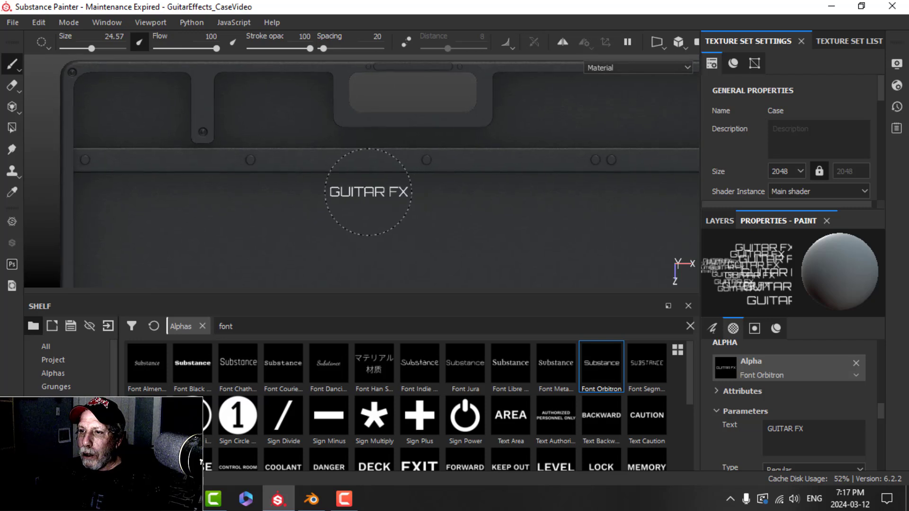
scroll(344, 160, "up", 1)
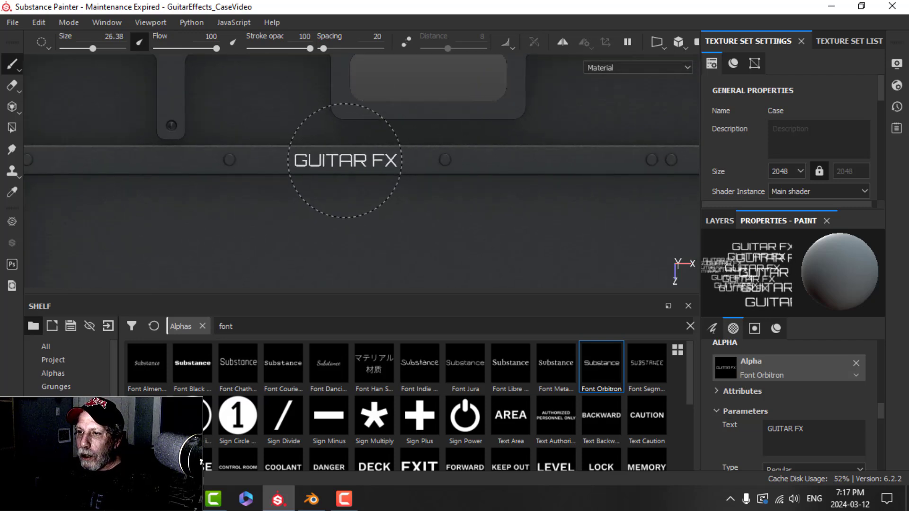
right_click_drag(344, 161, 339, 159, "ctrl")
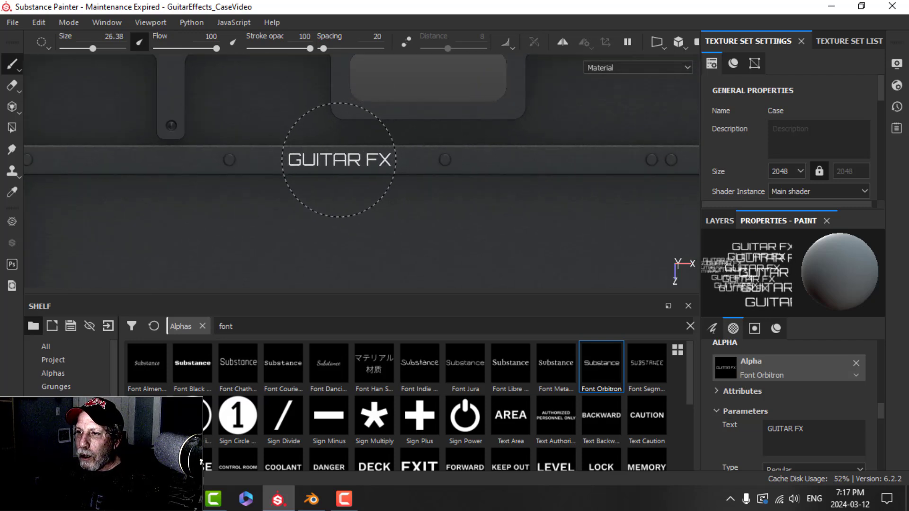
left_click(339, 159)
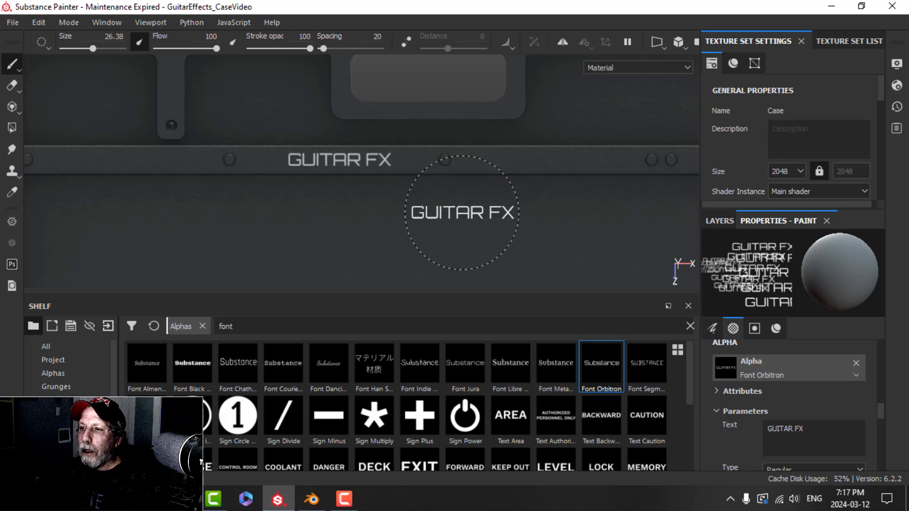
Step: Change the Font Orbitron alpha's text to "B90-D"
scroll(461, 211, "down", 2)
middle_click_drag(468, 212, 302, 177)
left_click_drag(806, 429, 749, 429)
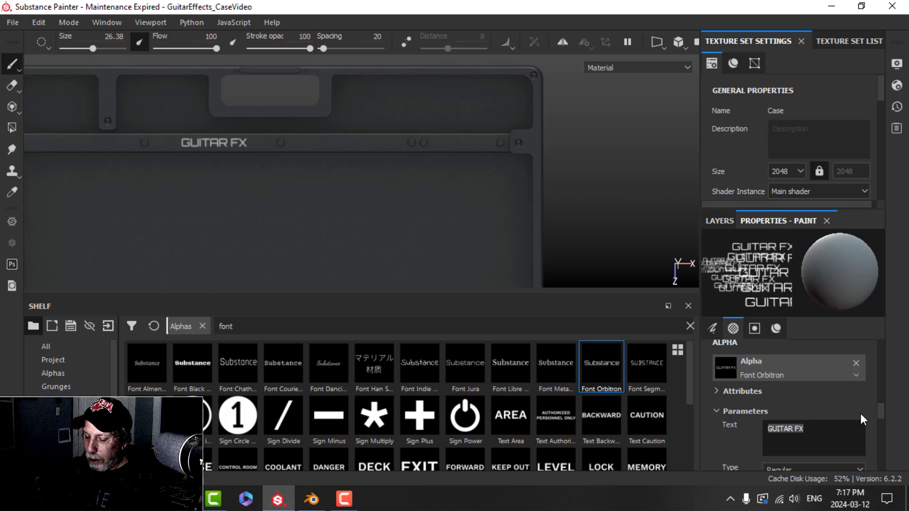
type("B")
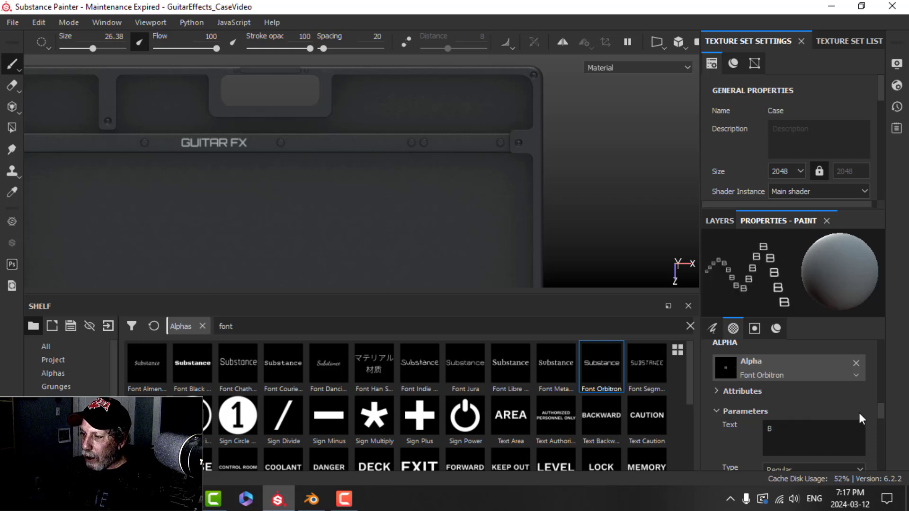
type("90")
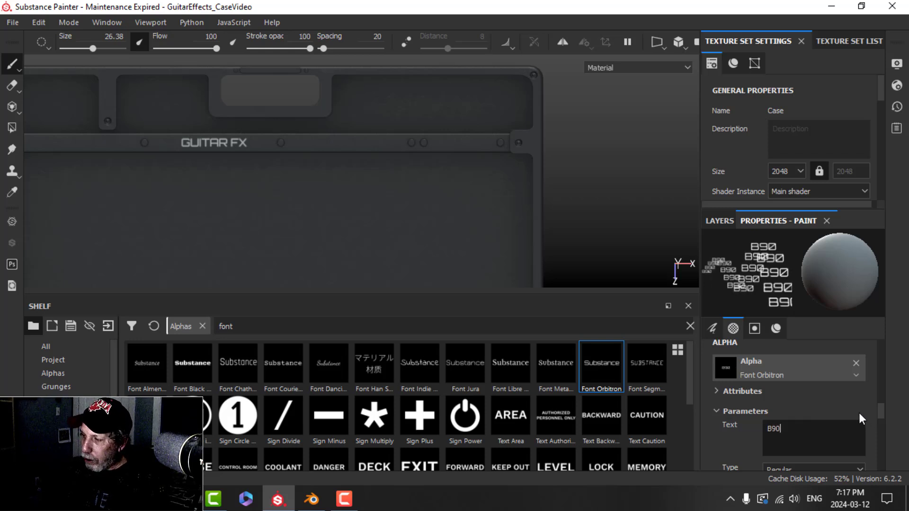
type("-D")
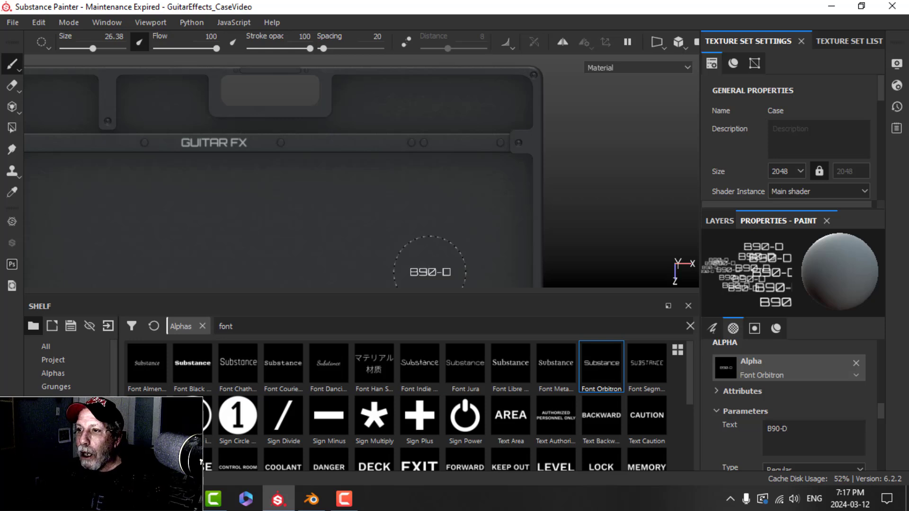
Step: Stamp B90-D on the crossbar, just right of the center screw and level with GUITAR FX
scroll(330, 145, "up", 2)
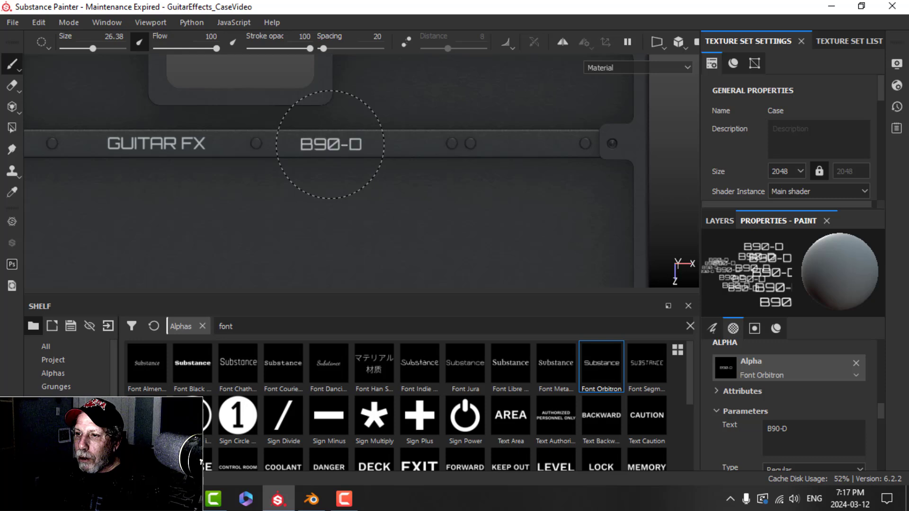
scroll(359, 201, "down", 3)
mouse_move(344, 197)
left_mouse_down("alt")
mouse_move(382, 191)
mouse_move(374, 194)
left_mouse_up("alt")
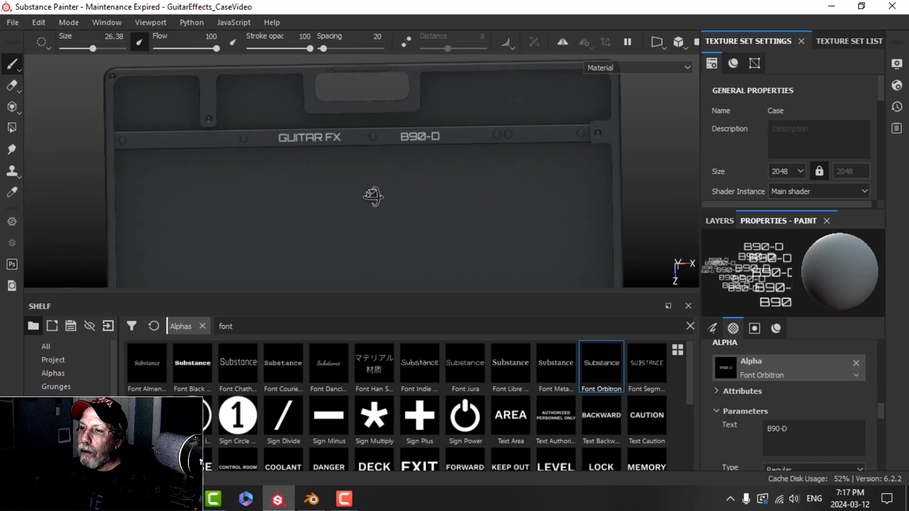
scroll(364, 196, "up", 3)
scroll(359, 198, "down", 4)
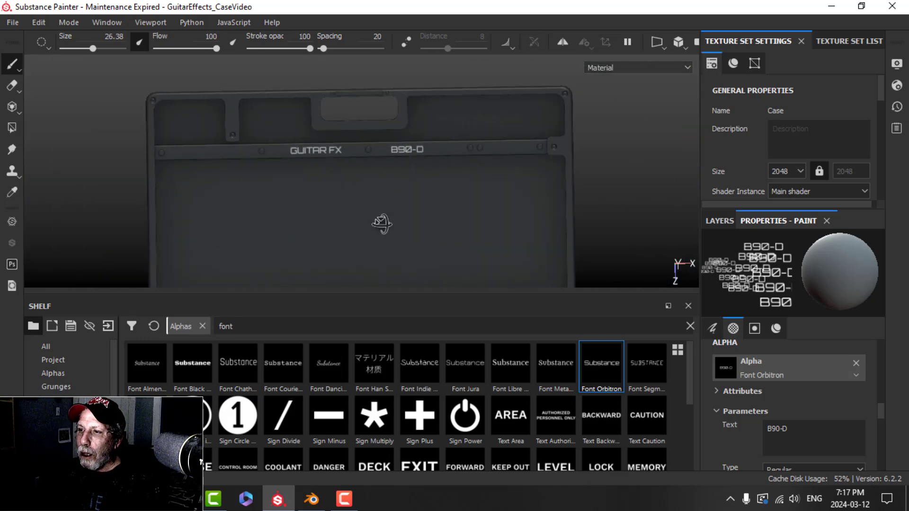
mouse_move(377, 210)
left_mouse_down("alt")
mouse_move(402, 209)
mouse_move(365, 202)
mouse_move(360, 211)
left_mouse_up("alt")
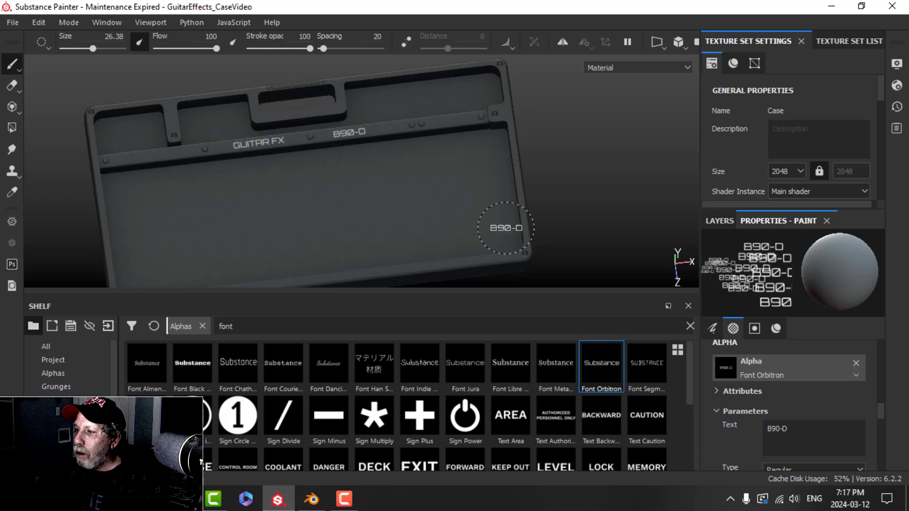
Step: Switch the viewport to perspective view and frame the case around the lettered crossbar
left_click(666, 39)
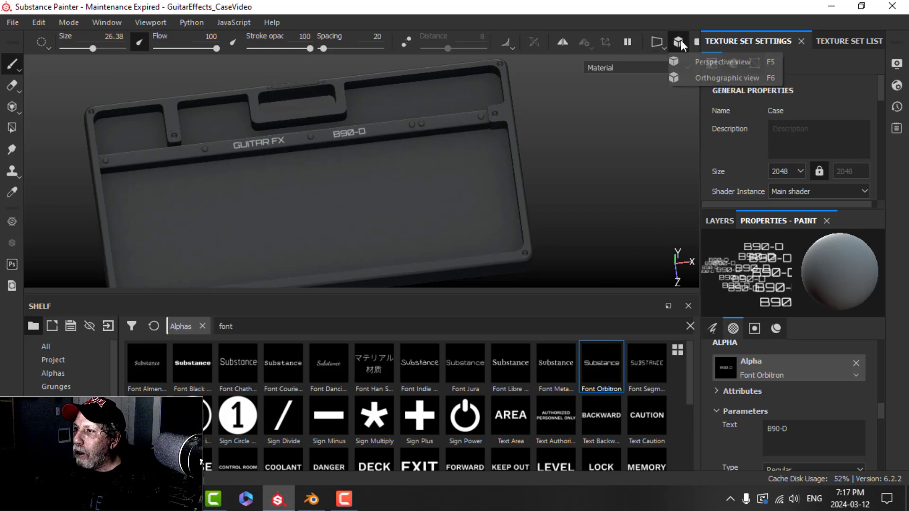
left_click(689, 59)
scroll(334, 201, "up", 4)
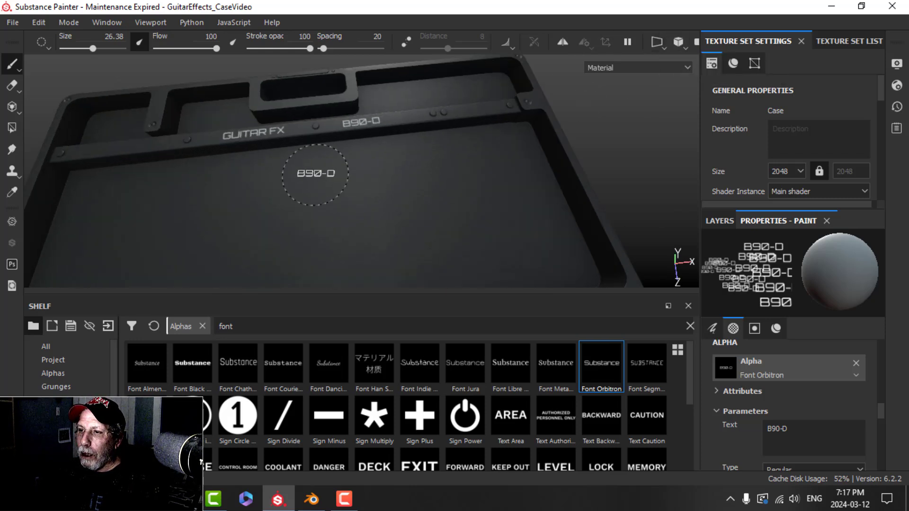
middle_click_drag(383, 185, 321, 182, "alt")
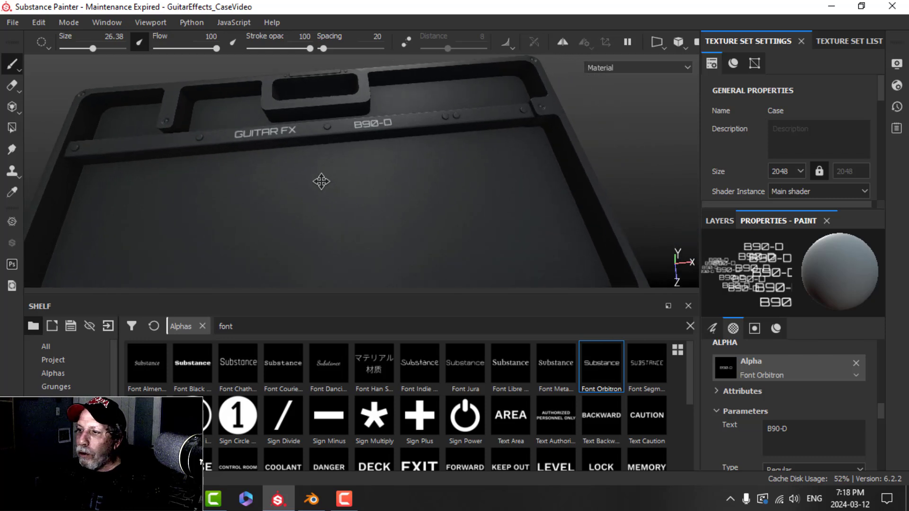
Step: Rename the lettering layer, Layer 1, as "Text"
left_click(719, 220)
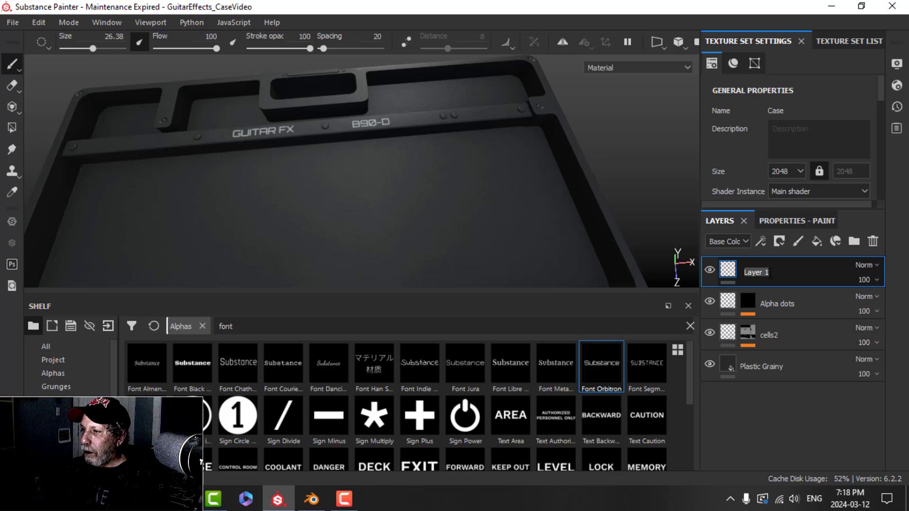
key("Caps_Lock")
type("Text")
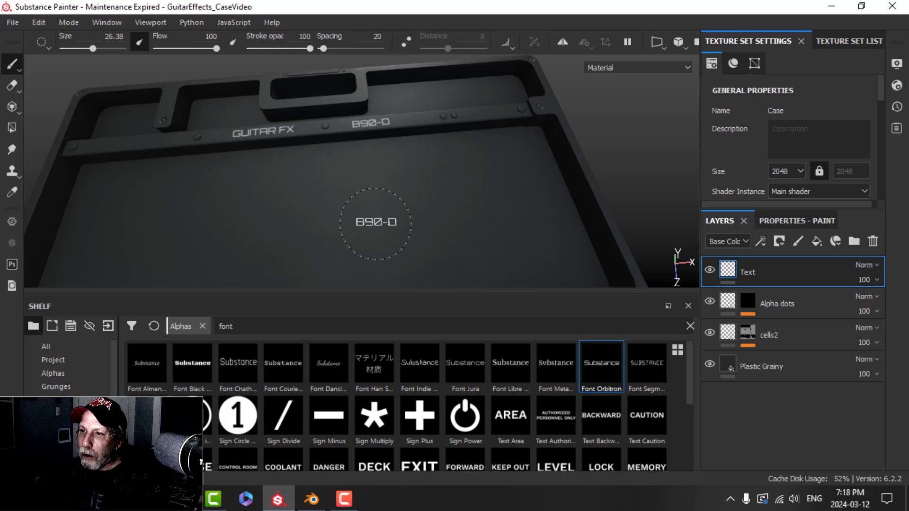
Step: Add a Glow filter to the Text layer
left_click(761, 241)
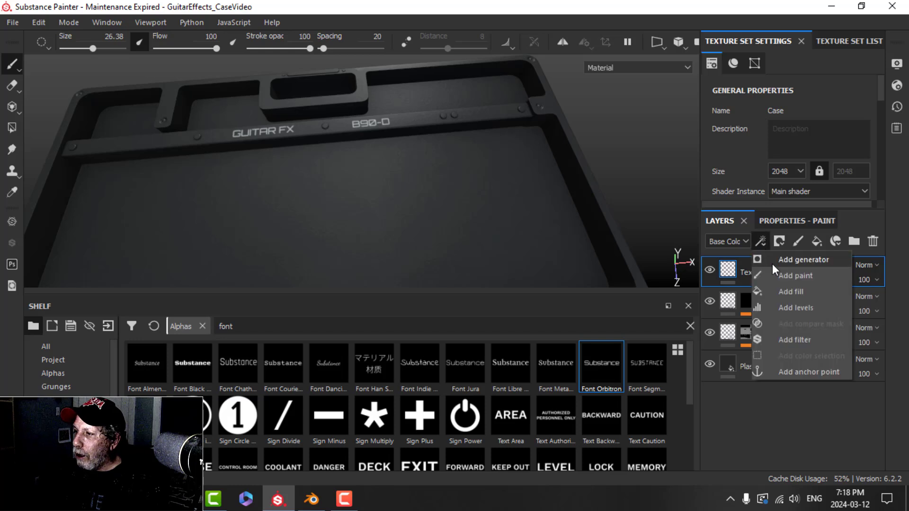
left_click(787, 337)
left_click(780, 222)
left_click(792, 288)
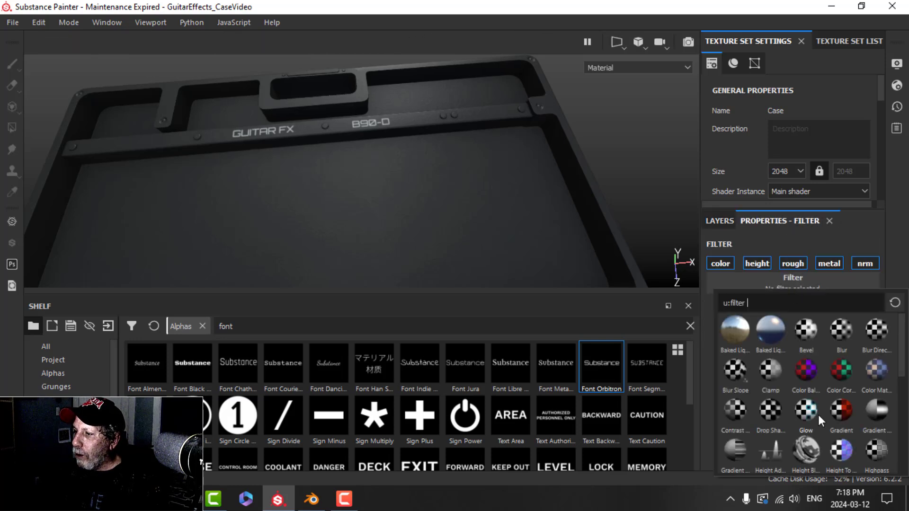
left_click(803, 413)
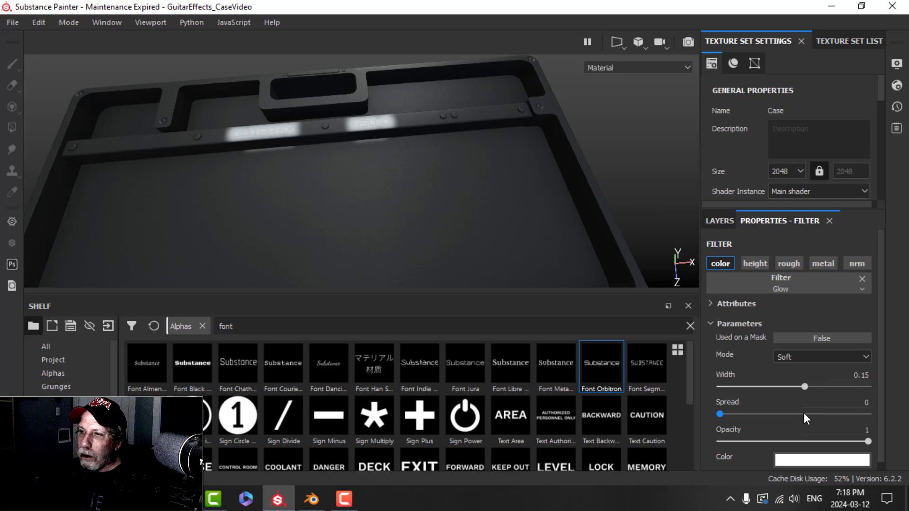
Step: Set the Glow filter's color to green, R 0.190, G 0.820, B 0.379
left_click(831, 460)
left_click(838, 393)
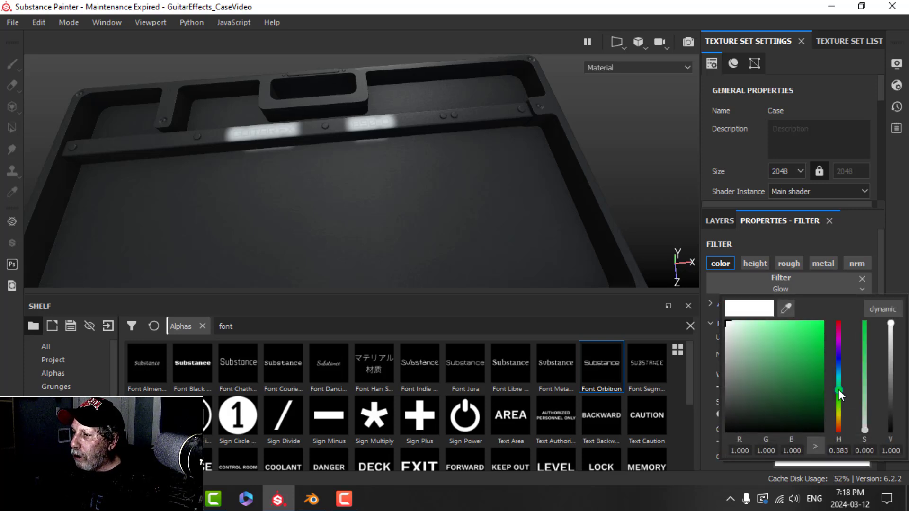
left_click(801, 341)
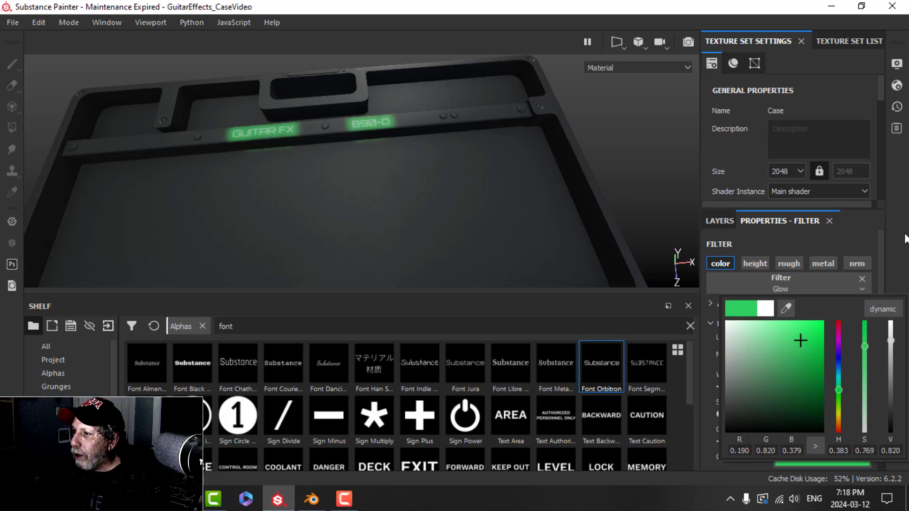
Step: Set the Glow filter's width to 0.01 and check the lettering up close
left_click(847, 377)
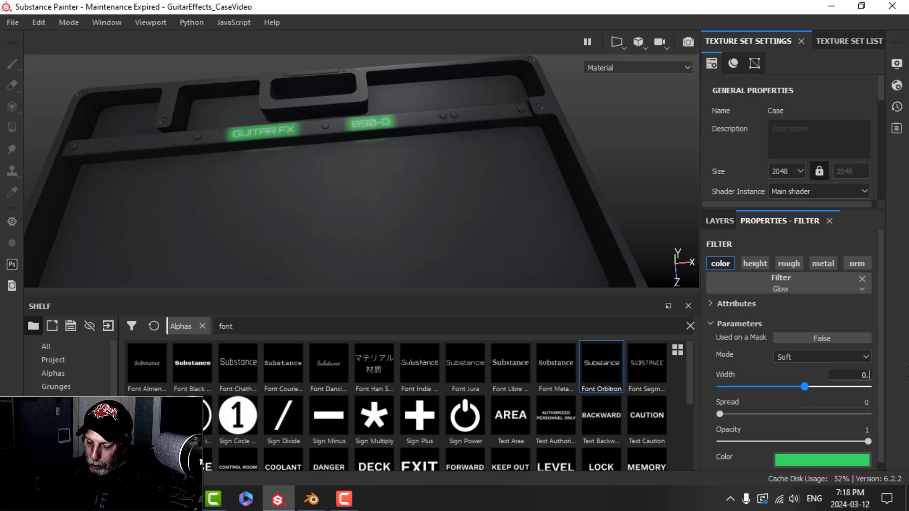
type("0.01")
key("Return")
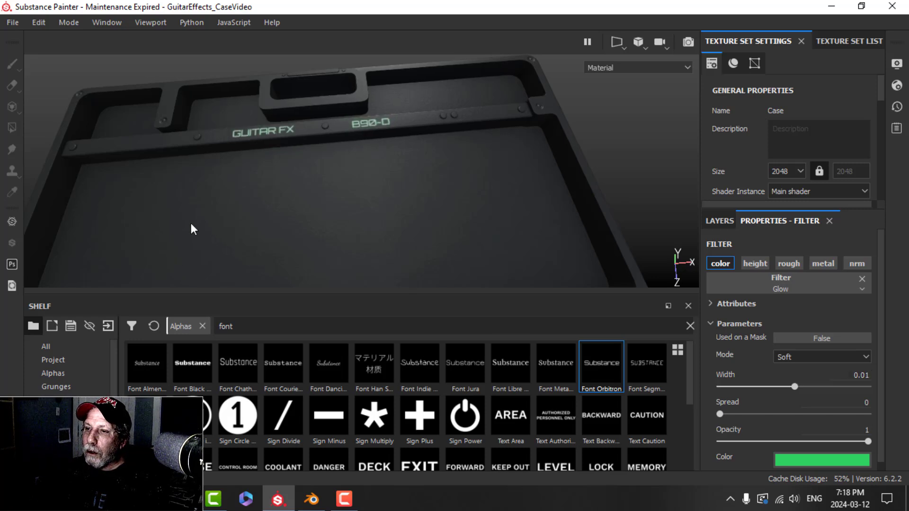
scroll(311, 164, "up", 5)
middle_click_drag(268, 139, 299, 175)
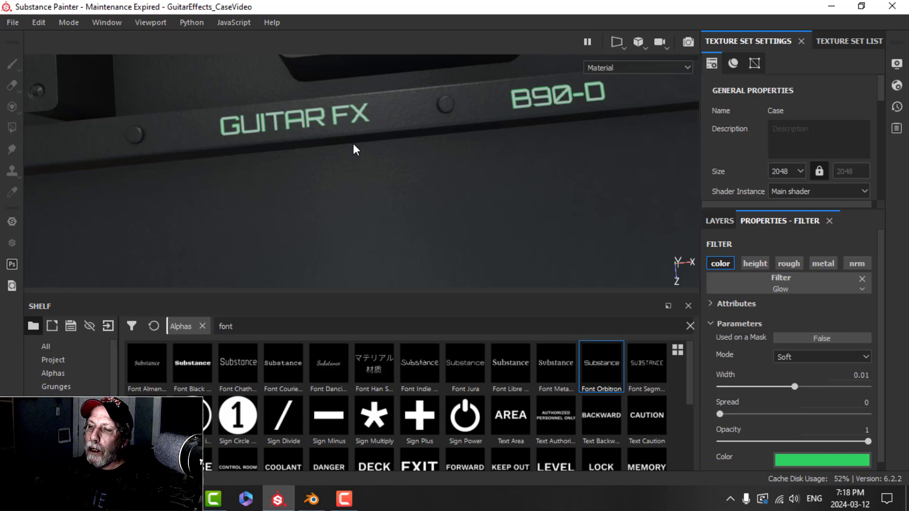
left_click_drag(354, 150, 292, 121, "alt")
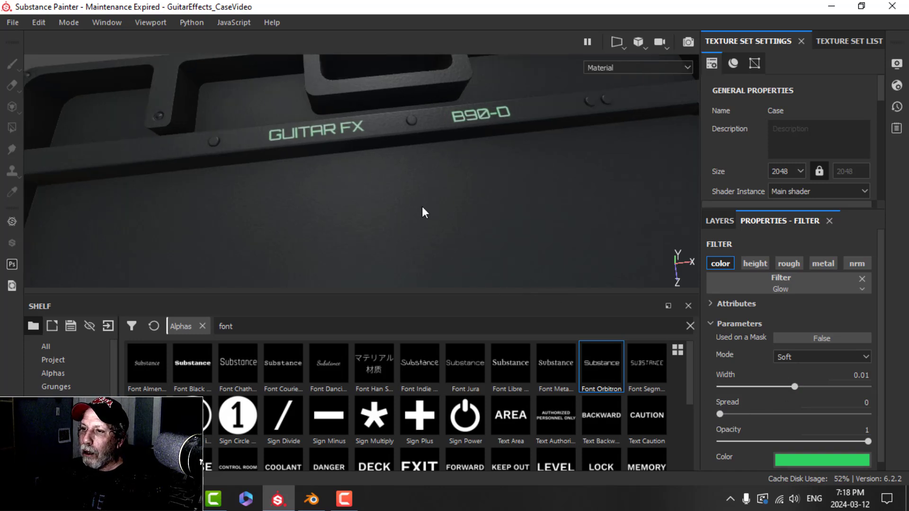
left_click_drag(422, 206, 397, 206, "alt")
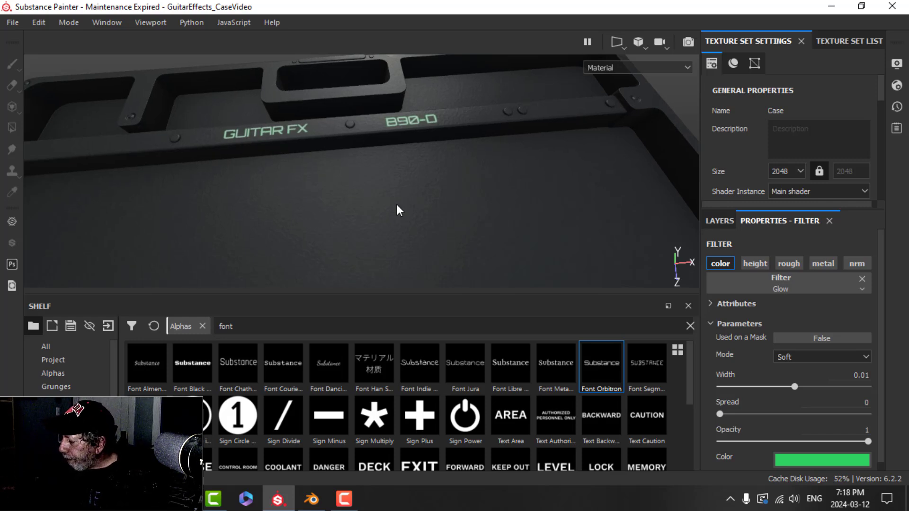
Step: Add a fill layer above Text with only the color and rough channels active, and set its roughness to 1
left_click(721, 221)
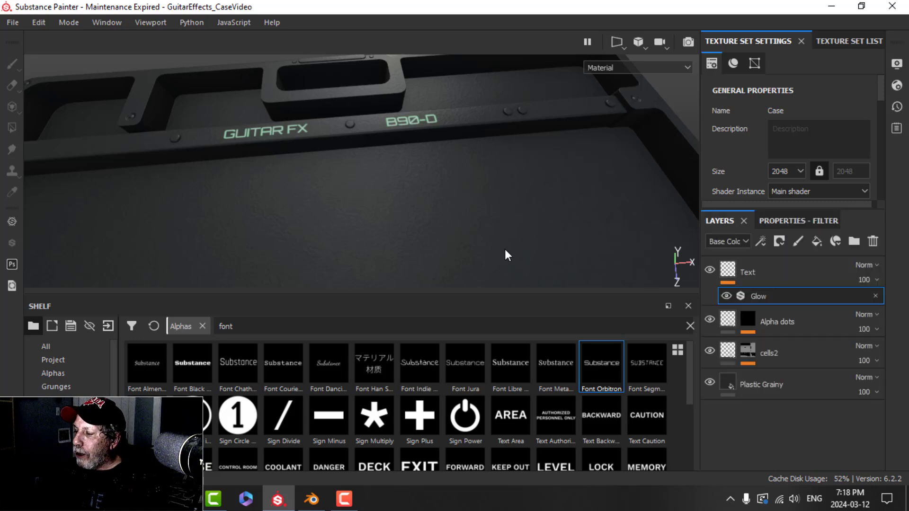
left_click(817, 242)
left_click(813, 221)
left_click(726, 320)
left_click(789, 302)
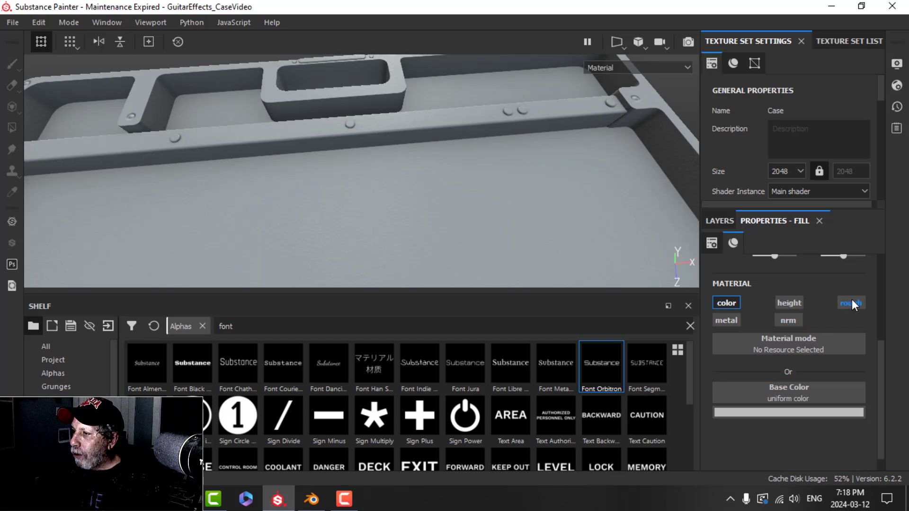
left_click(788, 320)
left_click_drag(807, 454, 874, 447)
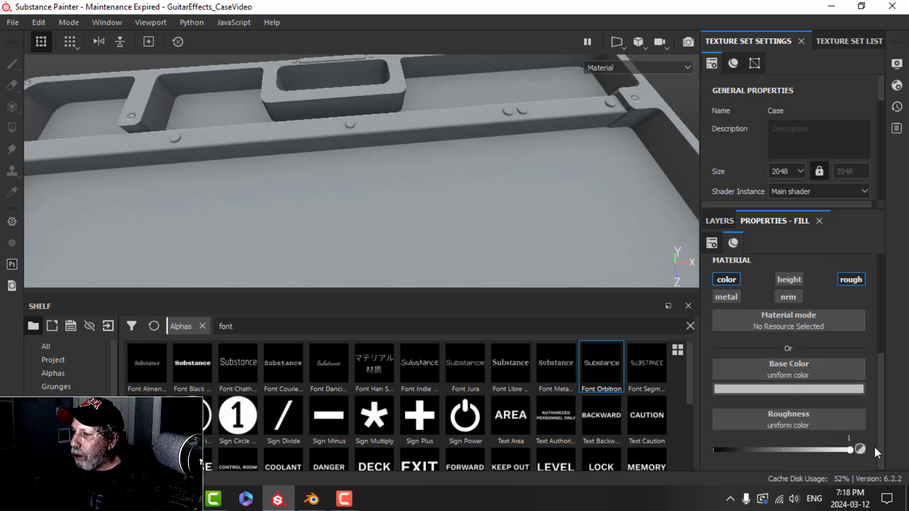
Step: Set the new fill layer's base color to a dark yellowish brown, R 0.027, G 0.020, B 0.001
left_click(802, 386)
left_click(876, 231)
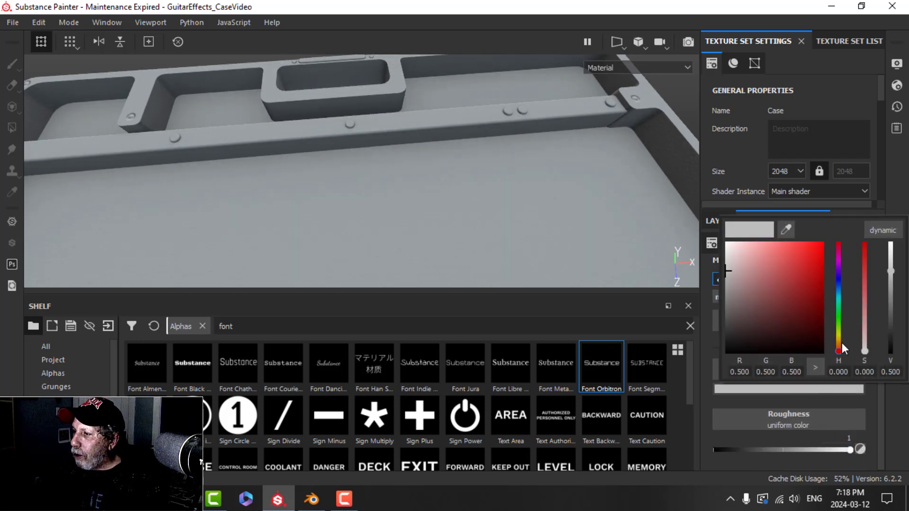
left_click(839, 341)
left_click_drag(794, 328, 798, 331)
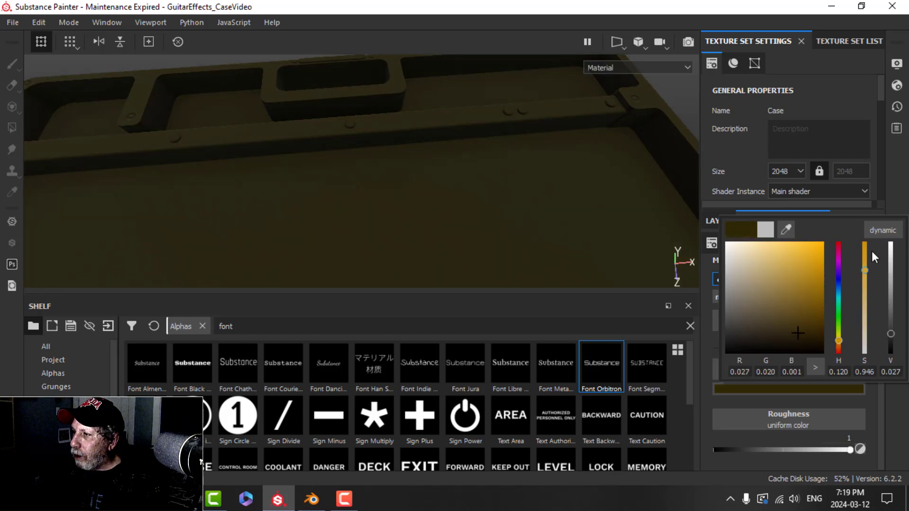
Step: Add a black mask to the brown fill layer and apply a Dirt generator to the mask
left_click(720, 221)
left_click(779, 242)
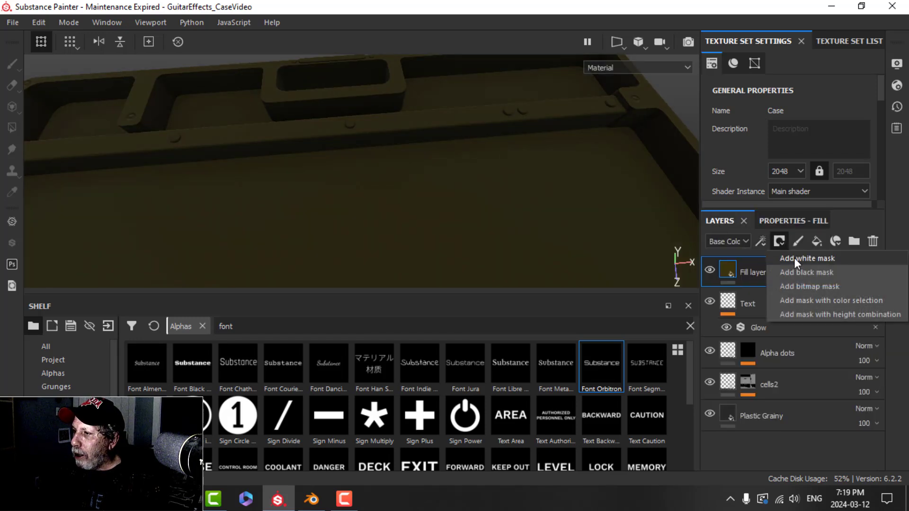
left_click(799, 270)
left_click(761, 242)
left_click(787, 259)
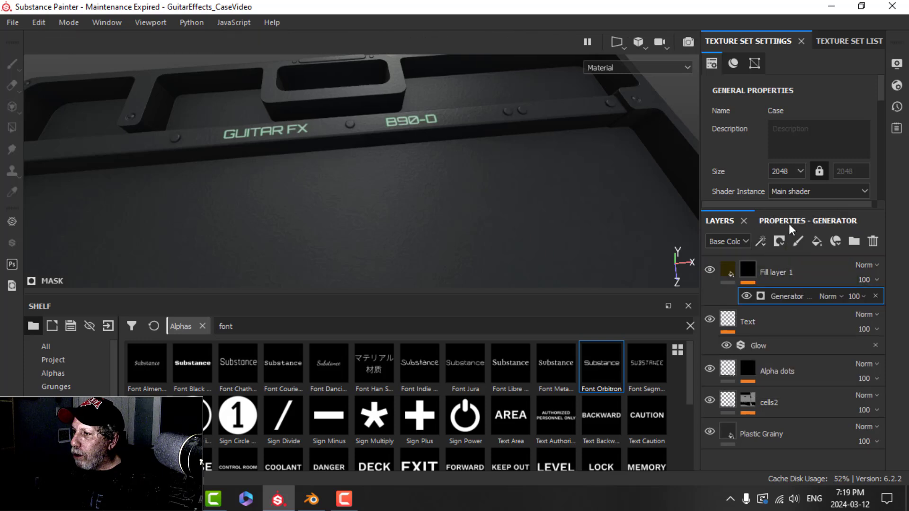
left_click(792, 262)
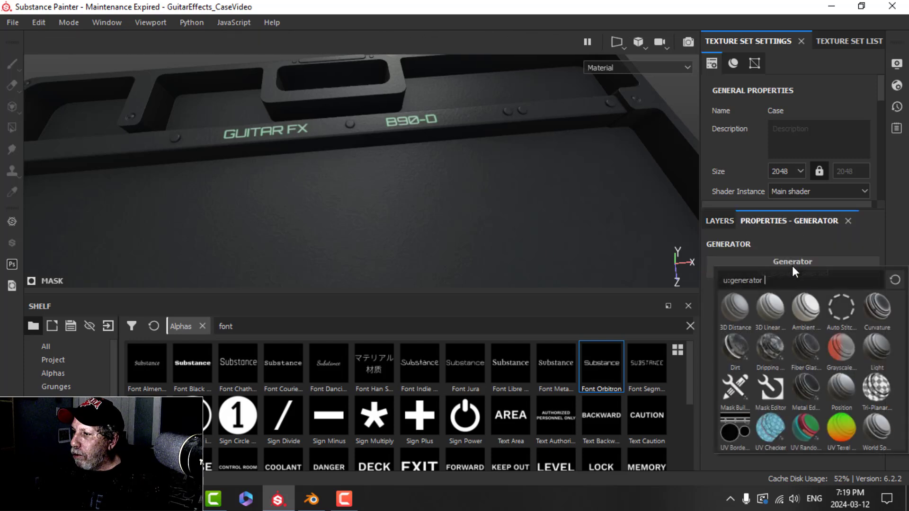
left_click(743, 348)
Step: Set the generator's Dirt Level to 0.33 and check the dirt across the case
left_click_drag(776, 366, 760, 371)
left_click_drag(493, 230, 402, 188, "alt")
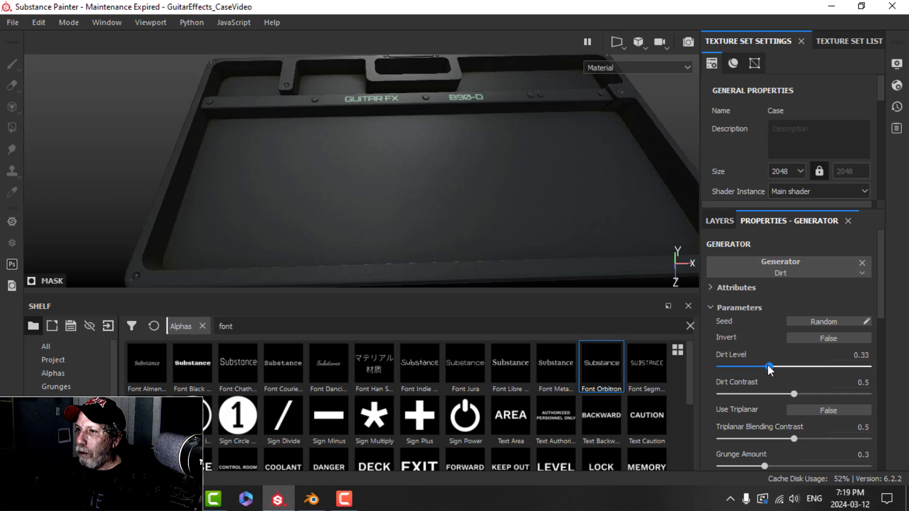
left_click_drag(463, 176, 432, 195, "alt")
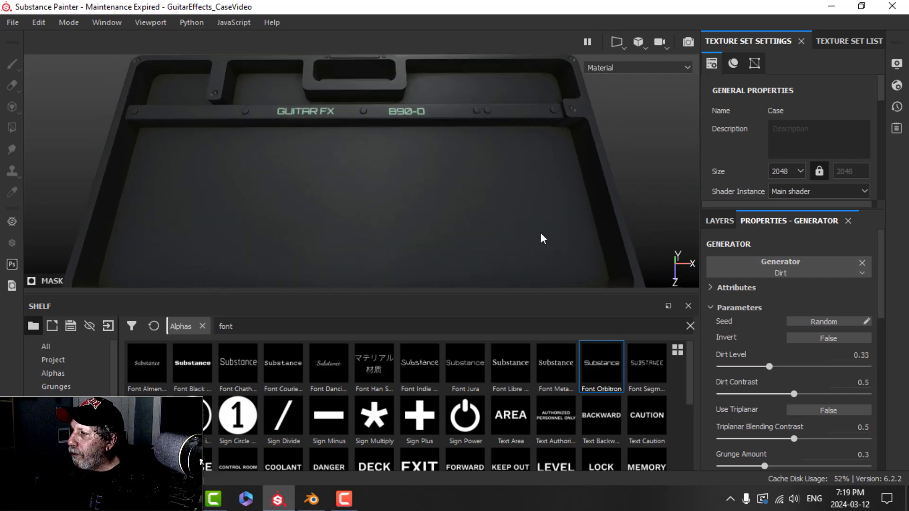
Step: Rename the brown fill layer as "Dirt"
left_click(718, 221)
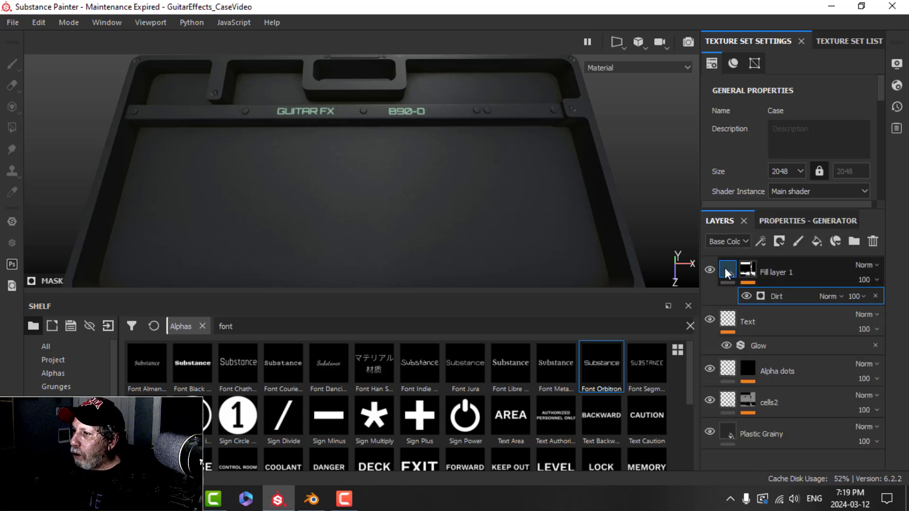
left_click(786, 274)
double_click(787, 274)
type("Di")
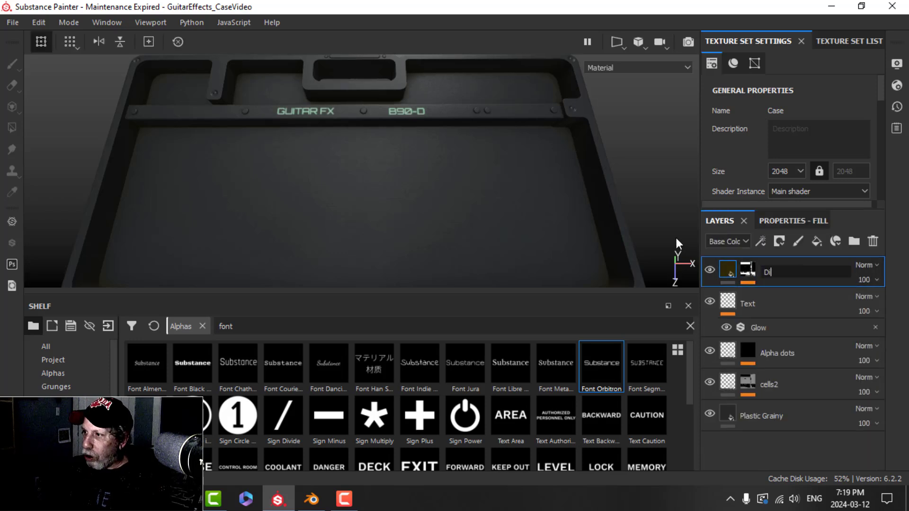
type("rt")
key("Return")
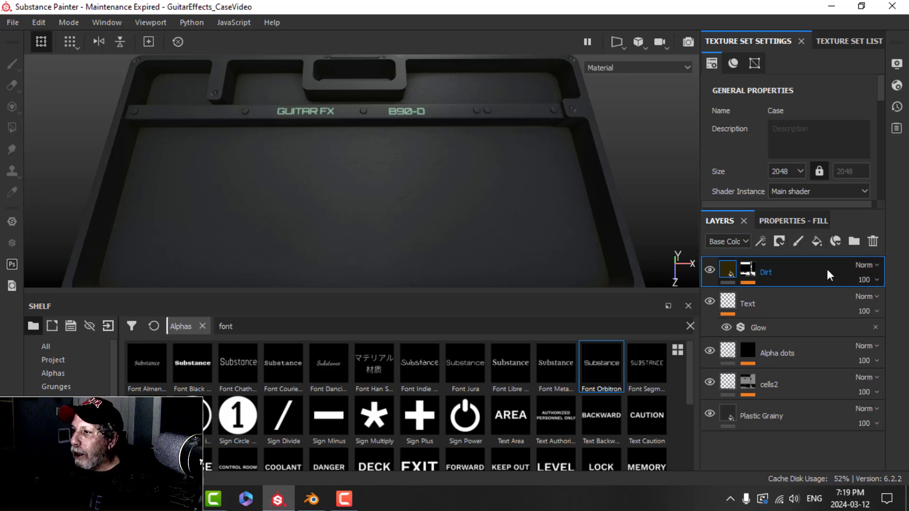
Step: Add a fill layer above Dirt with only the color channel active
left_click(817, 242)
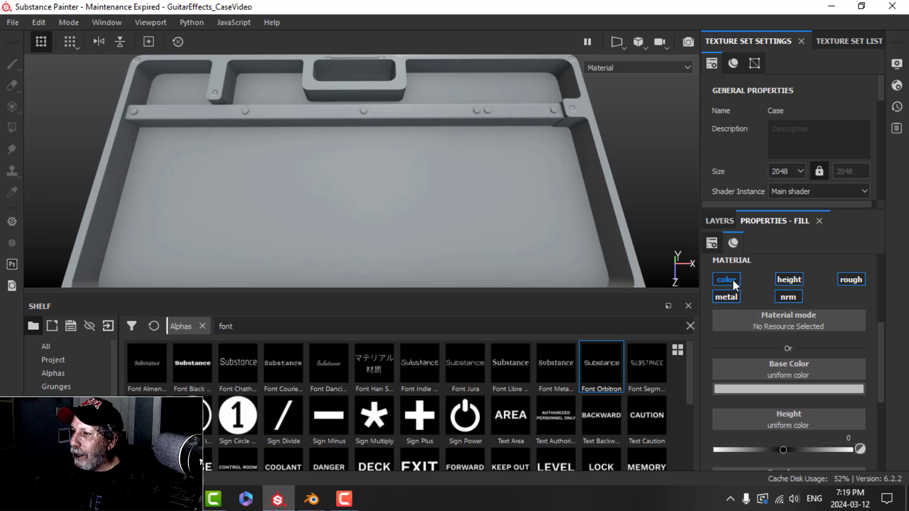
left_click(732, 279)
left_click(720, 221)
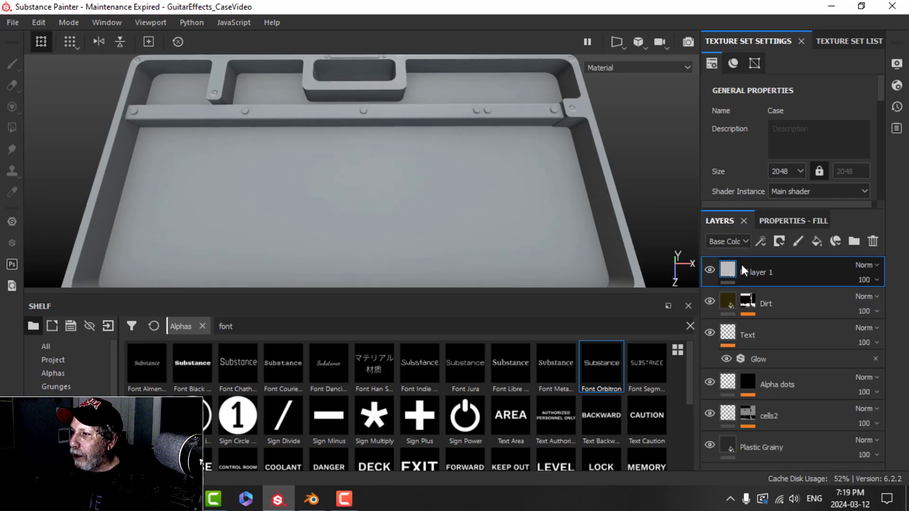
left_click(787, 222)
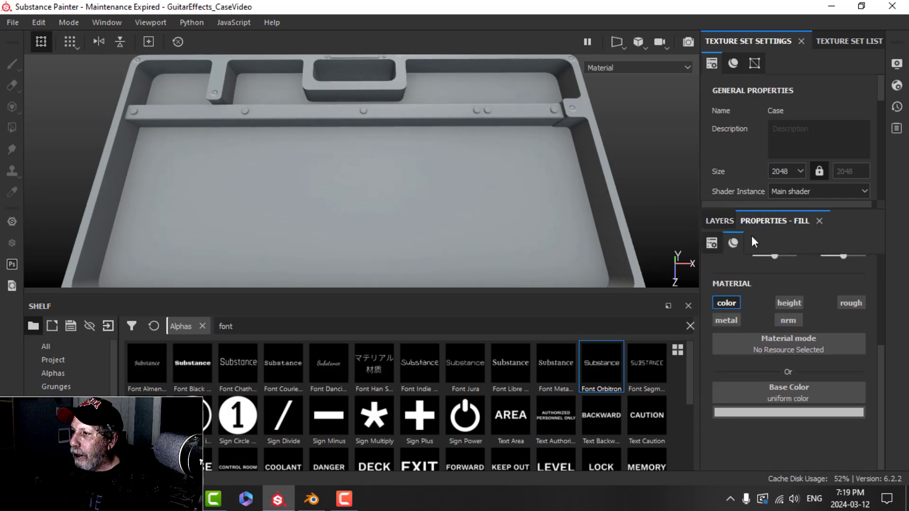
Step: Add a black mask with a Curvature generator to the new fill layer and set Global Balance to 0.12
left_click(724, 221)
left_click(780, 241)
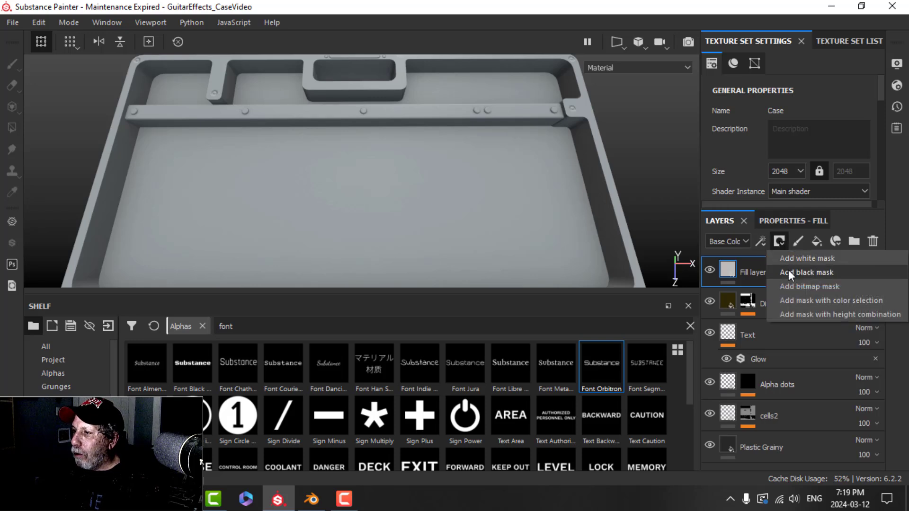
left_click(788, 271)
left_click(762, 241)
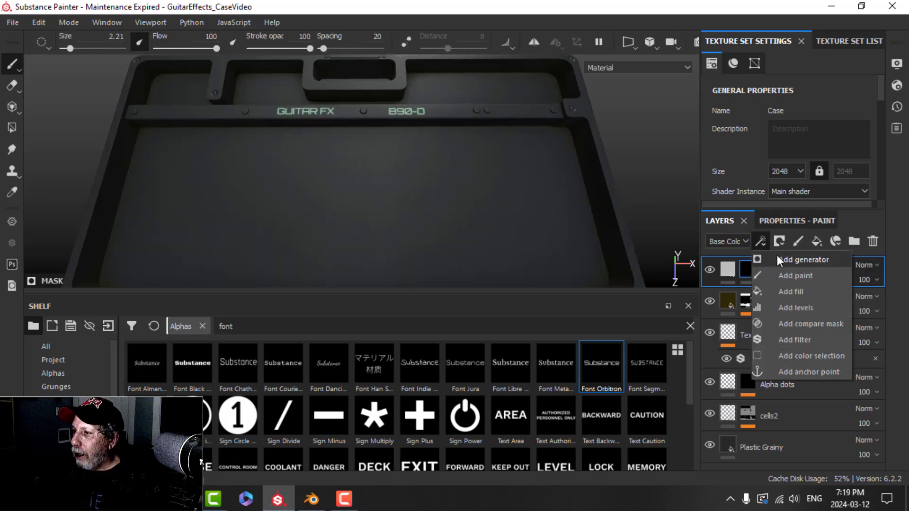
left_click(779, 258)
left_click(774, 222)
left_click(784, 262)
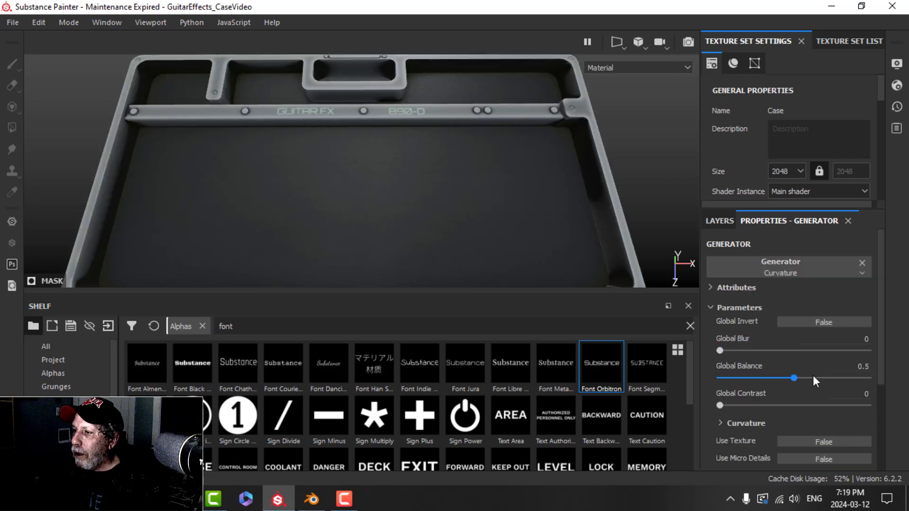
left_click_drag(794, 378, 739, 378)
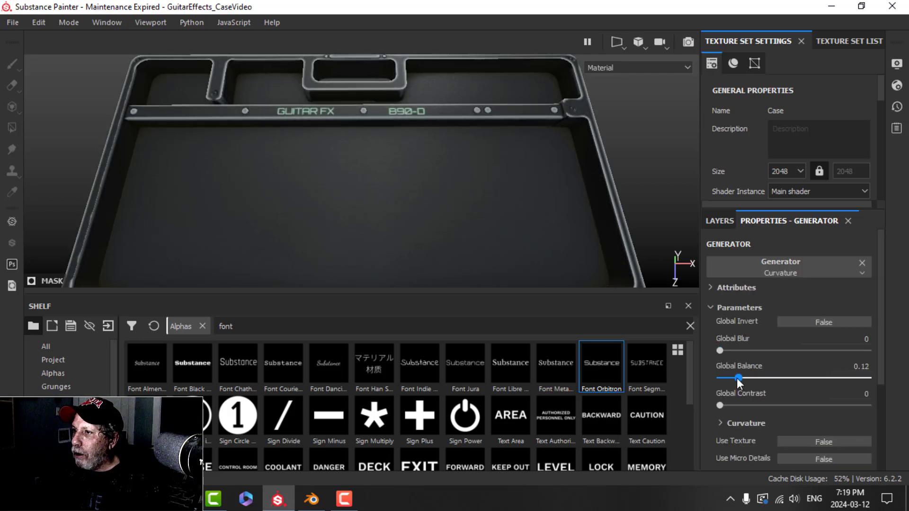
Step: Set the Curvature generator's Global Blur to 0.87 and Global Balance to 0.1
left_click(725, 350)
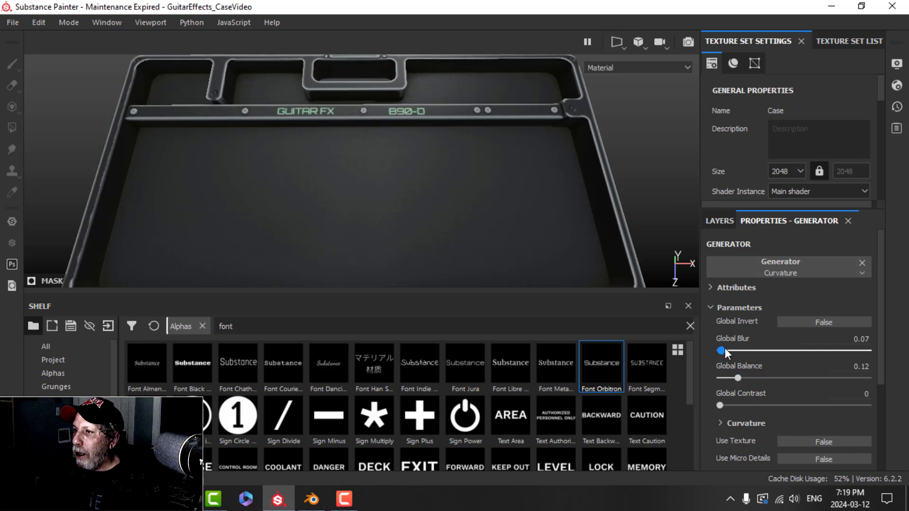
left_click_drag(725, 350, 734, 377)
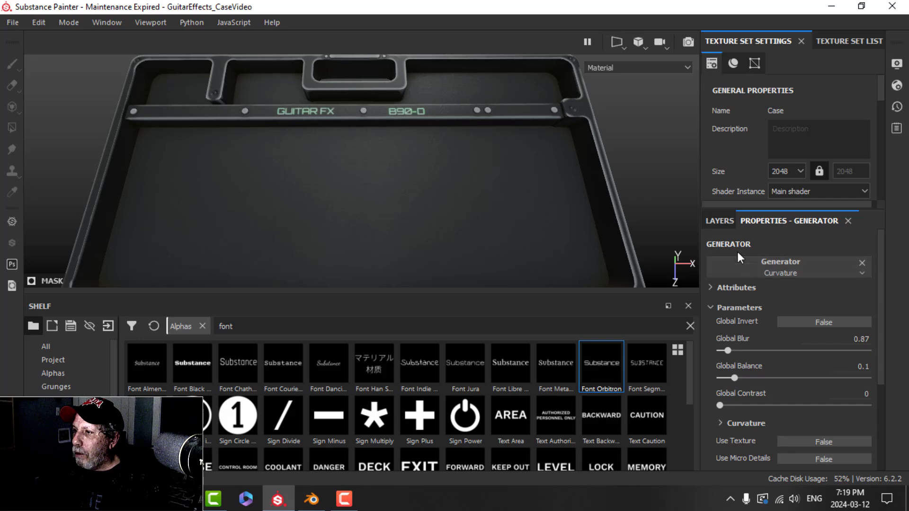
Step: Lower the Curvature effect's opacity to 11 in the top fill layer's mask and check the case's edge highlights
left_click(719, 221)
left_click(851, 299)
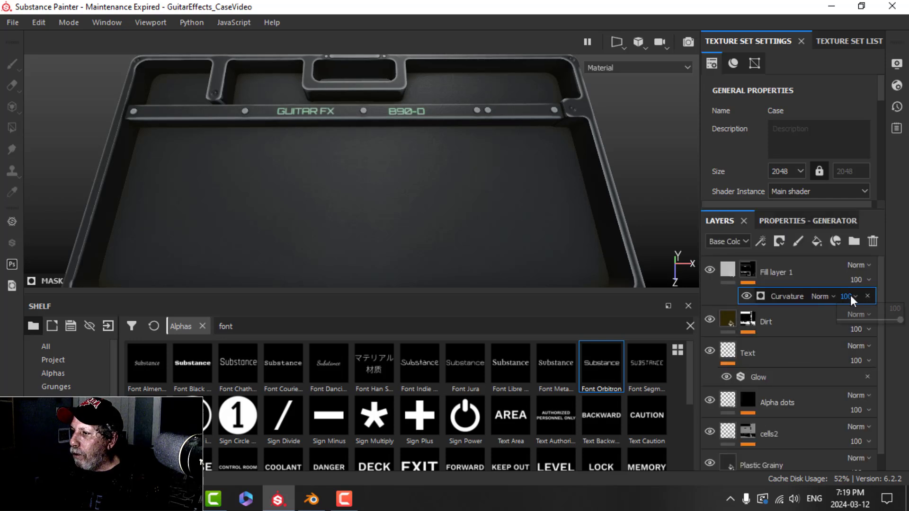
left_click_drag(902, 325, 866, 328)
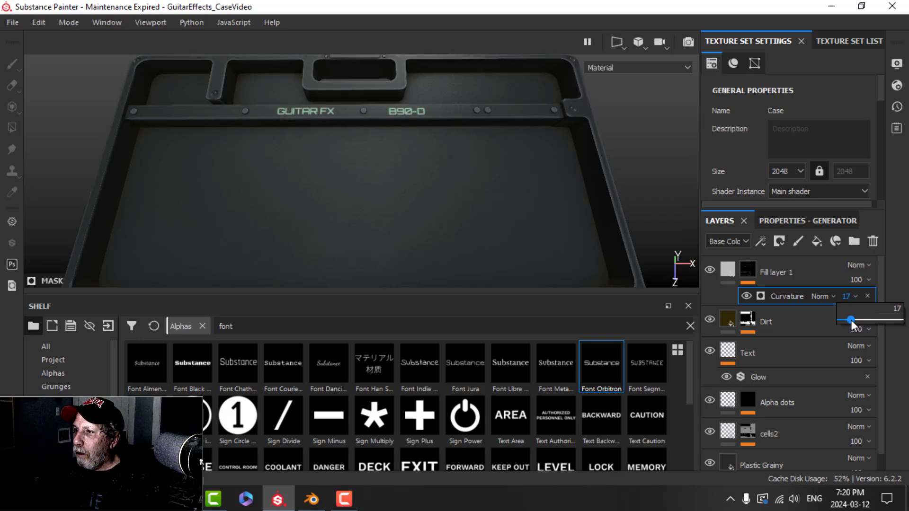
left_click_drag(625, 183, 424, 157, "alt")
scroll(410, 162, "up", 5)
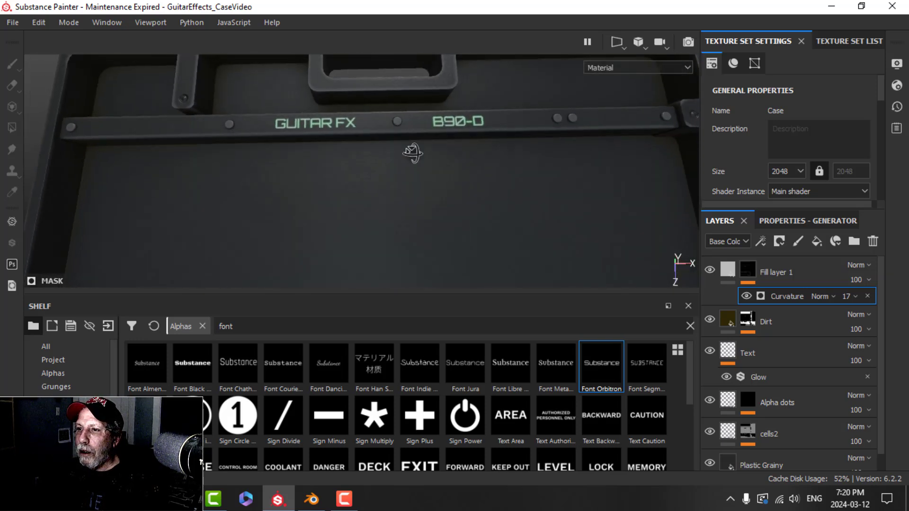
left_click(846, 297)
left_click_drag(850, 324, 849, 323)
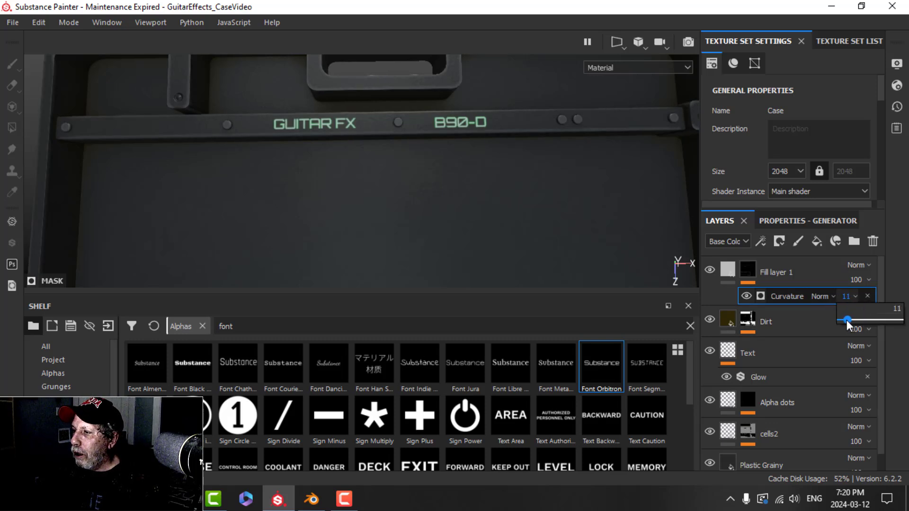
scroll(540, 182, "down", 3)
scroll(534, 197, "down", 3)
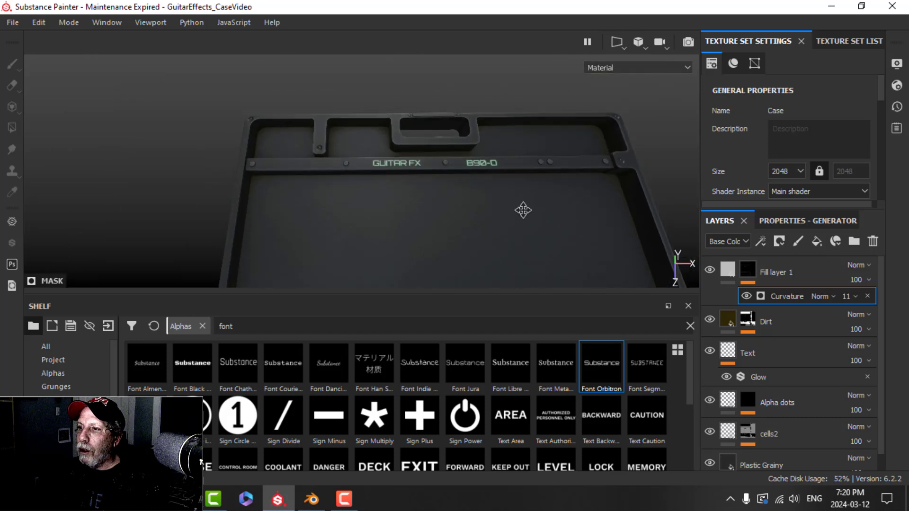
left_click_drag(523, 210, 432, 211, "alt")
left_click_drag(438, 170, 403, 179, "alt")
Step: Rename the fill layer with the Curvature mask as "Edges"
left_click(774, 276)
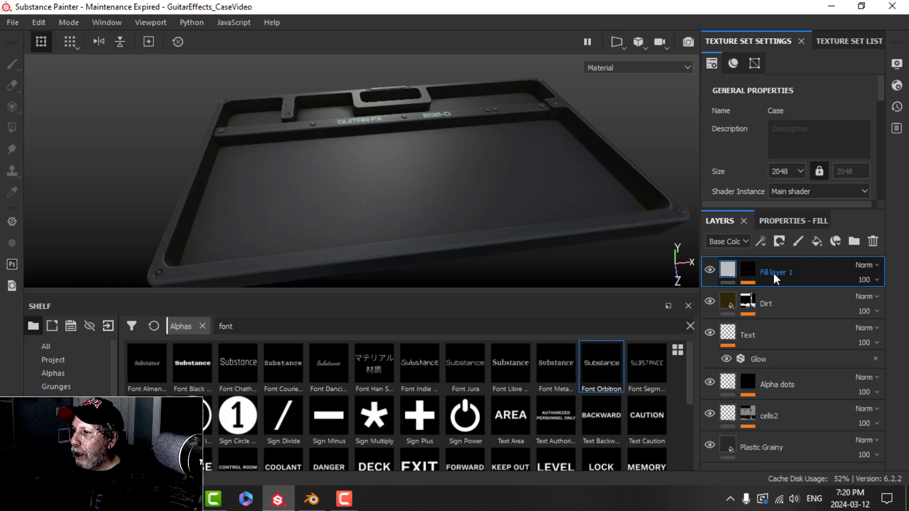
double_click(776, 275)
type("Edges")
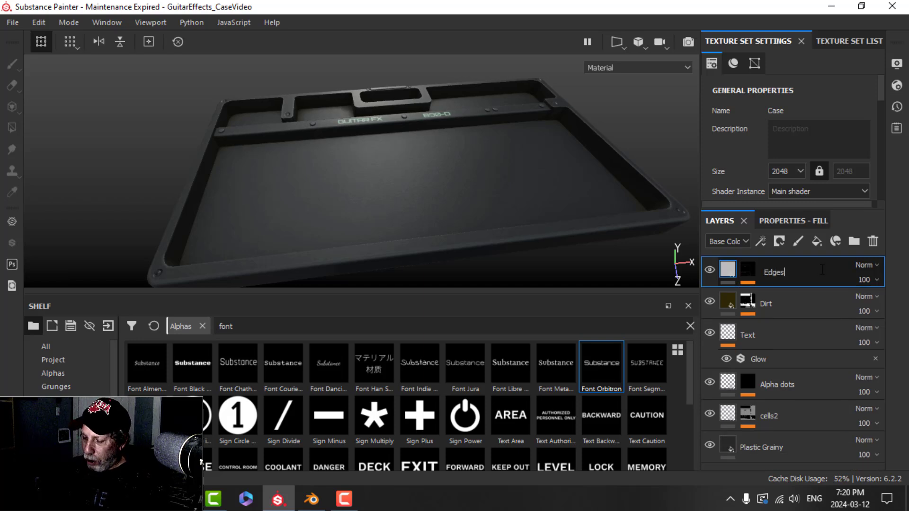
key("Return")
Step: Add a fill layer above Edges with only the roughness channel active and rename it "Roghness Var"
left_click(817, 242)
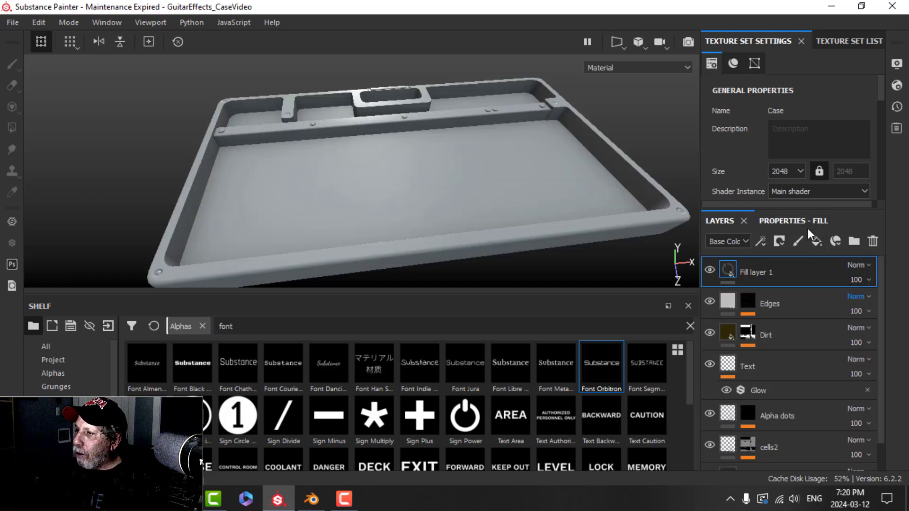
left_click(851, 303)
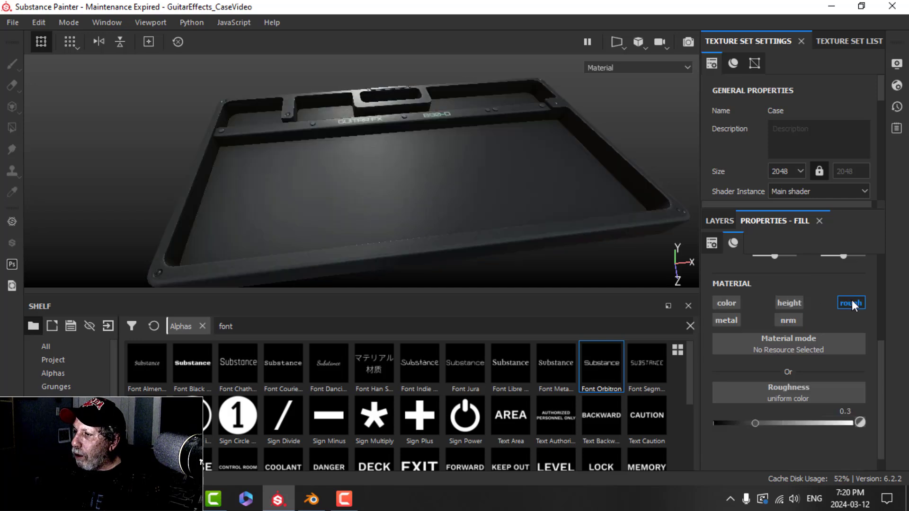
left_click(720, 220)
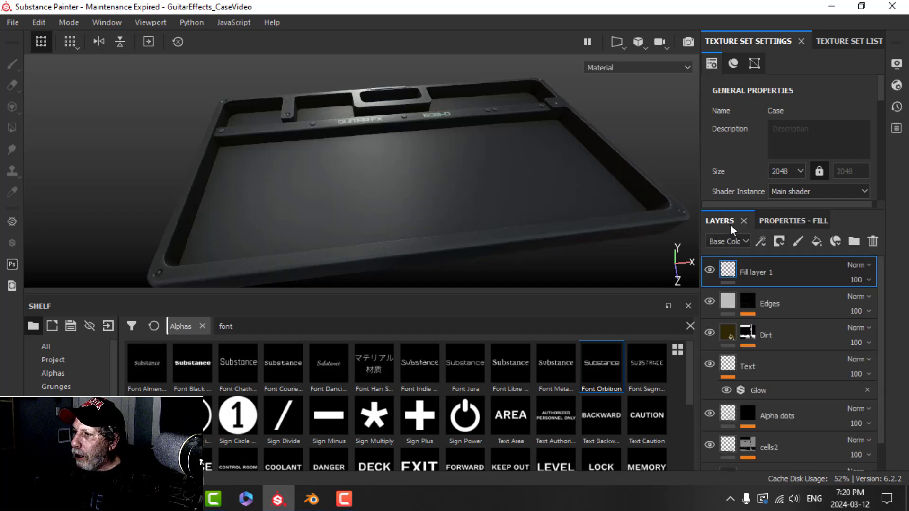
double_click(791, 268)
type("Roghness Var")
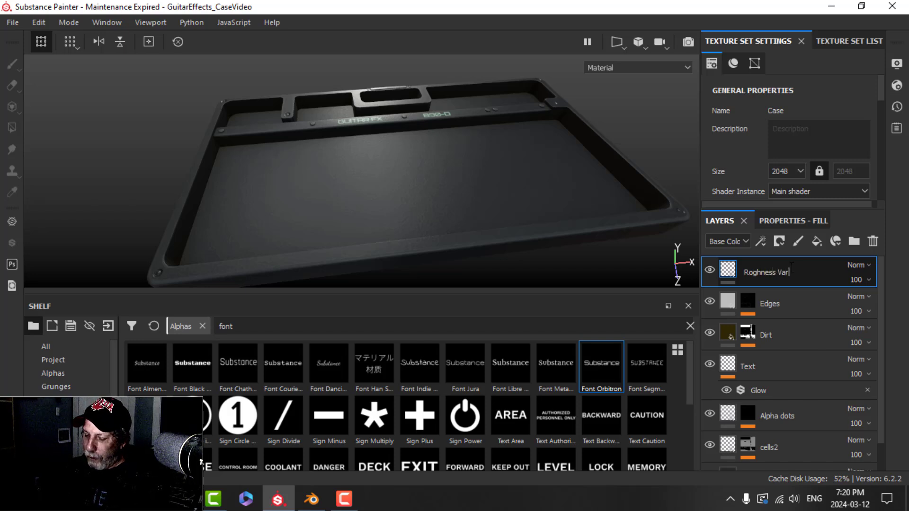
key("Return")
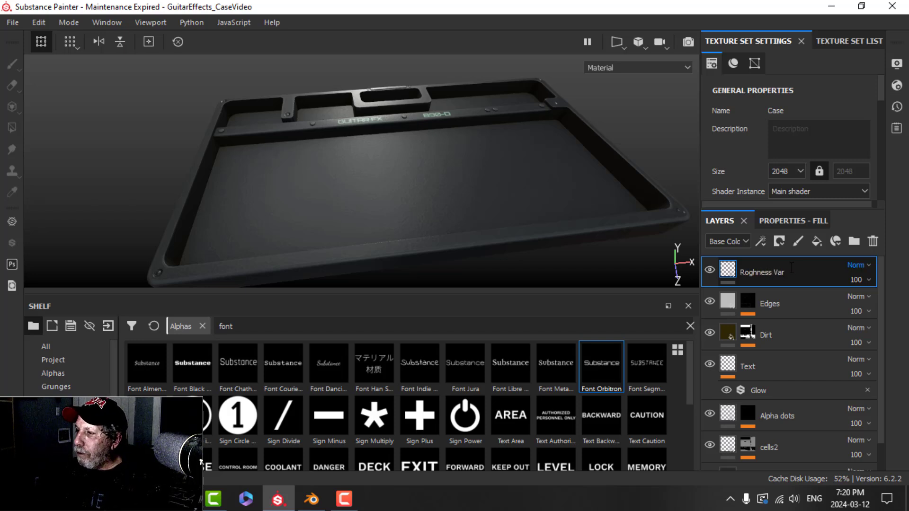
Step: Add a black mask to the Roghness Var layer and put a fill effect in that mask
left_click(779, 241)
left_click(789, 270)
left_click(761, 241)
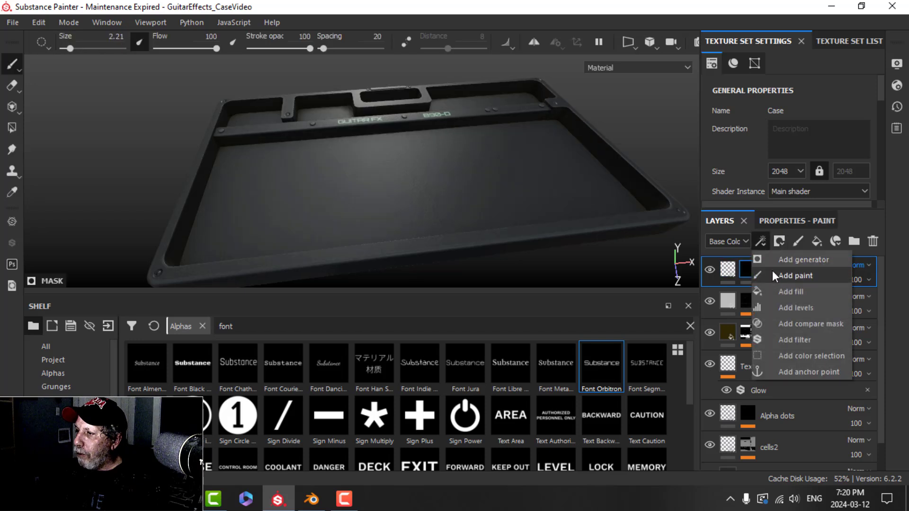
left_click(788, 292)
Step: Search the grayscale resources for "grunge dirt" and apply Grunge Dirt Scratchy to the mask fill
left_click(791, 309)
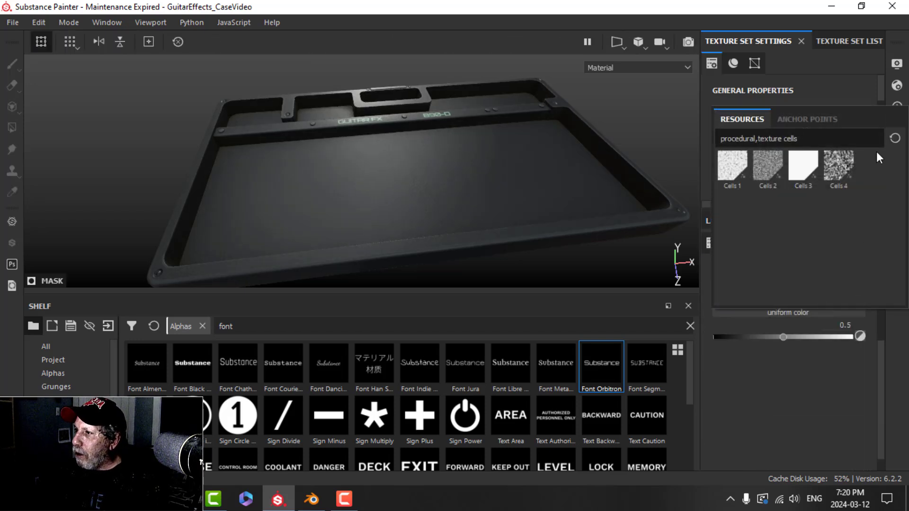
left_click(895, 138)
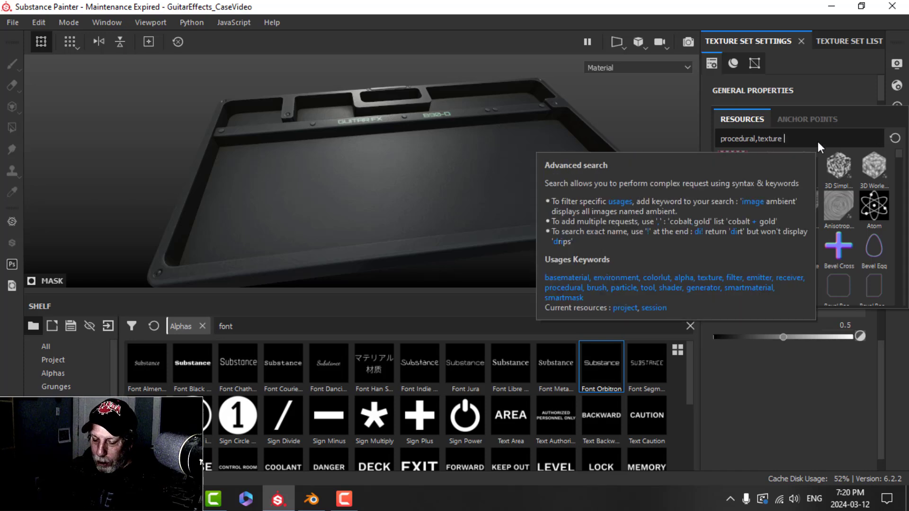
type("grunge dir")
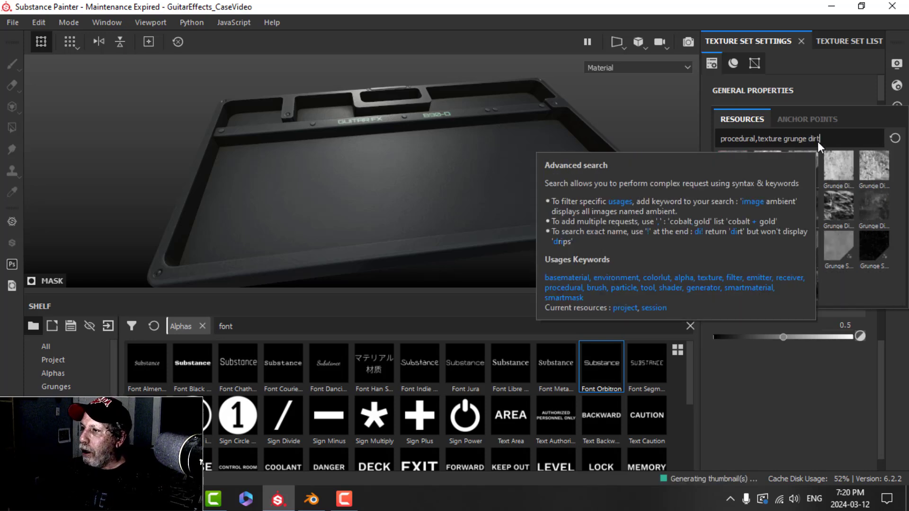
type("t")
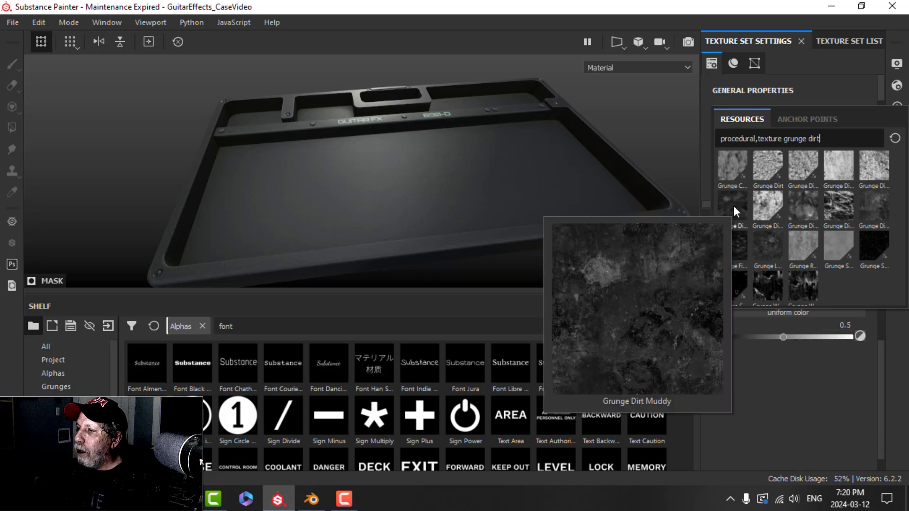
mouse_move(767, 207)
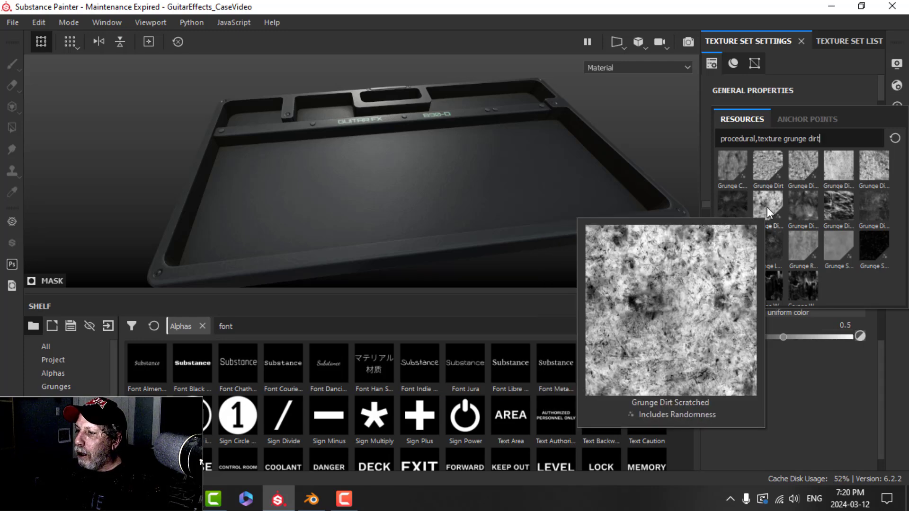
mouse_move(798, 208)
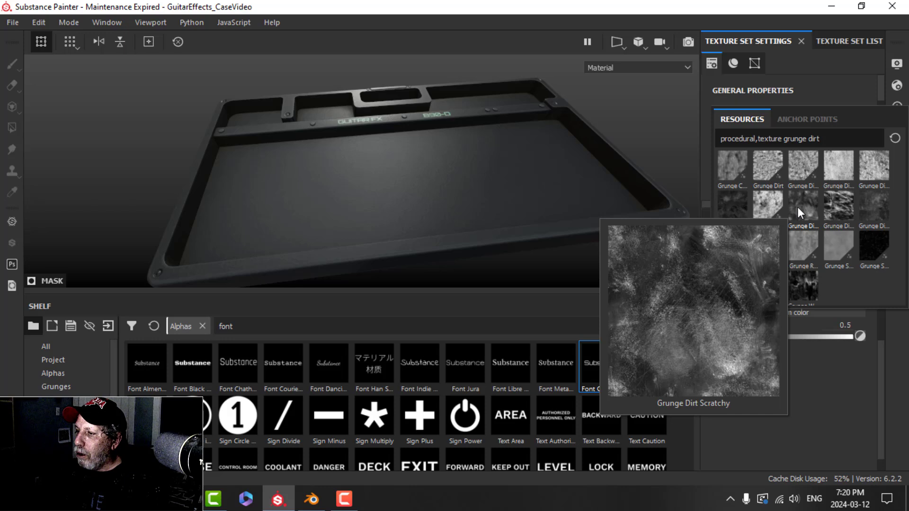
left_click(797, 206)
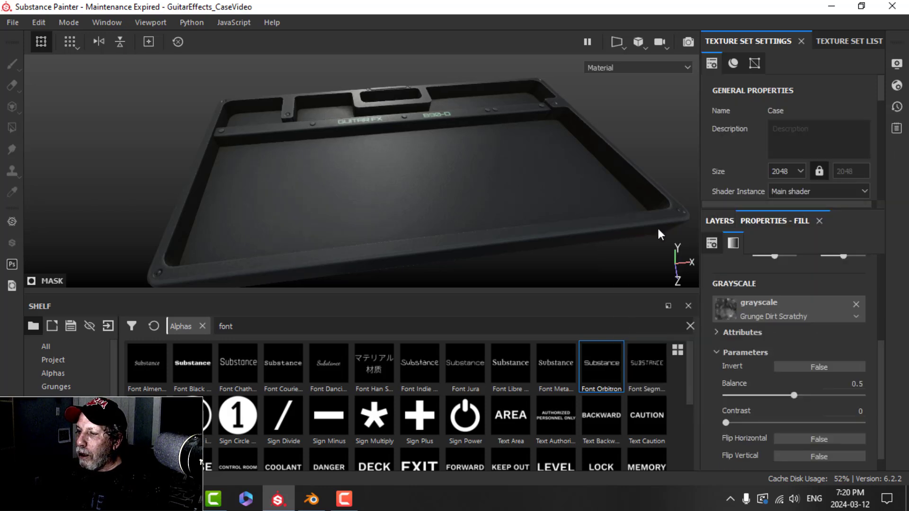
Step: Examine the light reflections on the case floor with the Roghness Var layer hidden and shown
left_click_drag(530, 218, 426, 184, "alt")
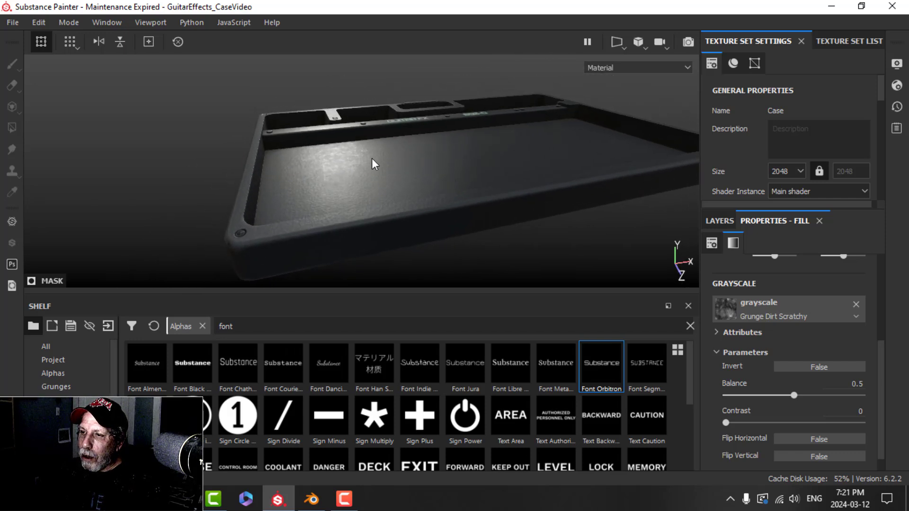
right_click_drag(372, 159, 357, 166, "shift")
right_click_drag(503, 163, 549, 161, "alt")
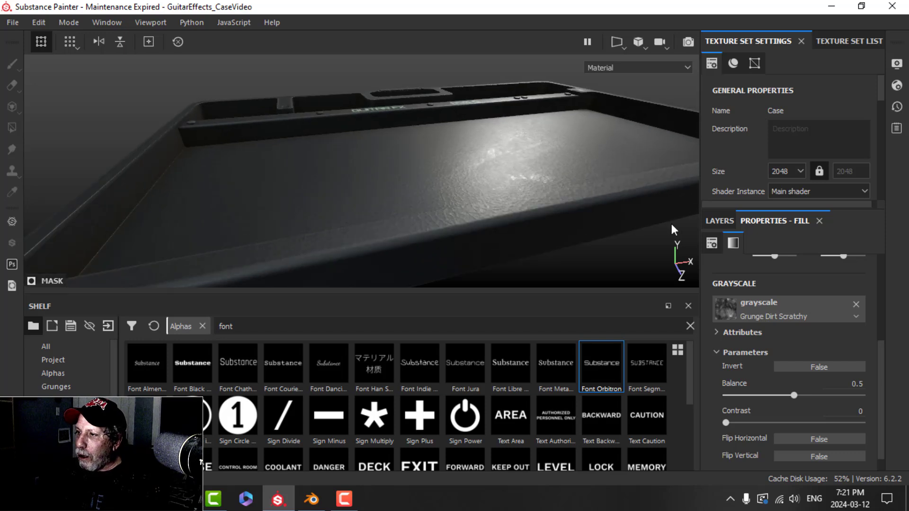
left_click(717, 221)
left_click(711, 271)
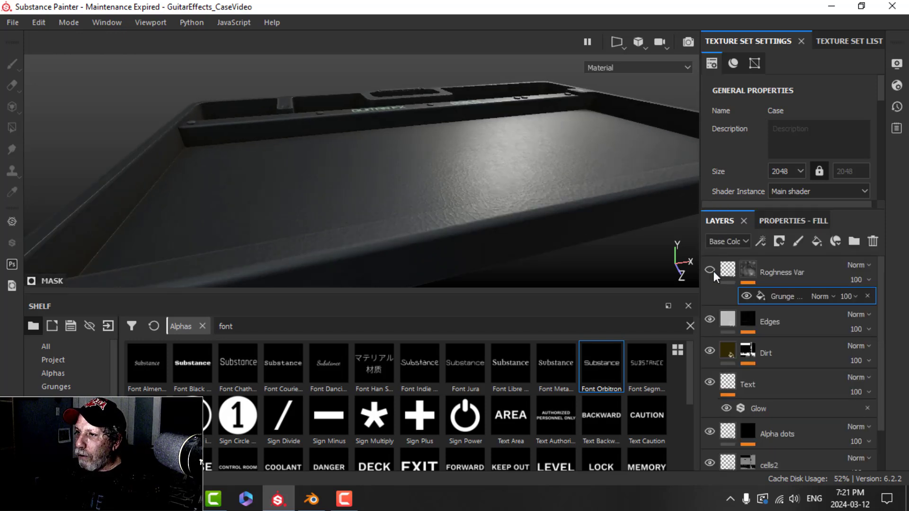
left_click(713, 273)
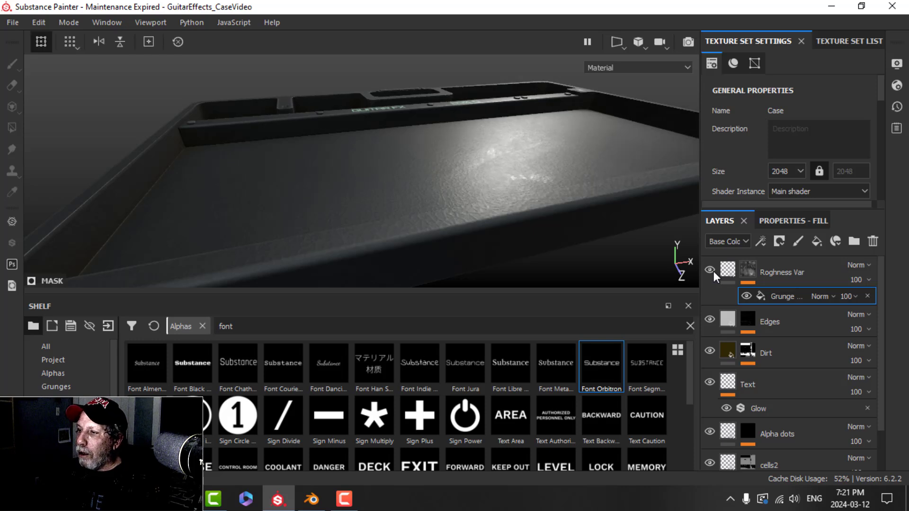
Step: Try a roughness of 0.1 on the Roghness Var layer and set it back to 0.3
left_click(782, 272)
left_click(793, 221)
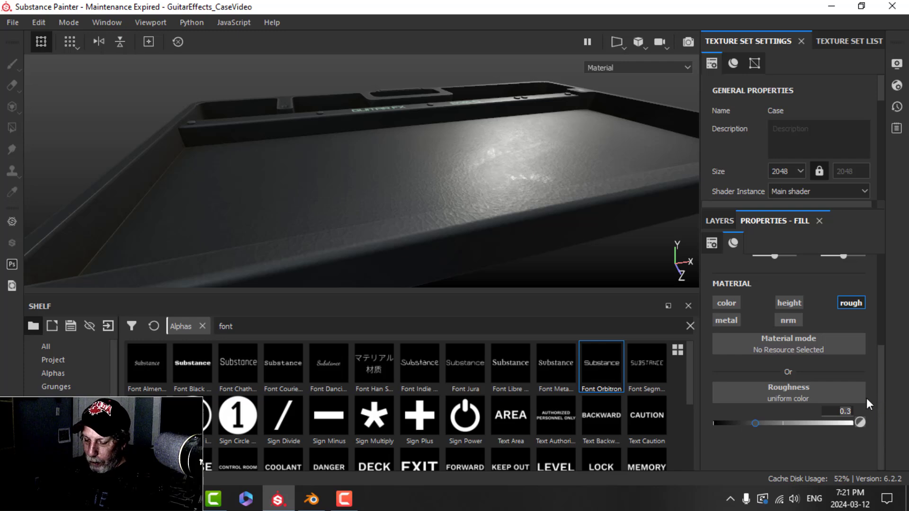
type("0.1")
key("Return")
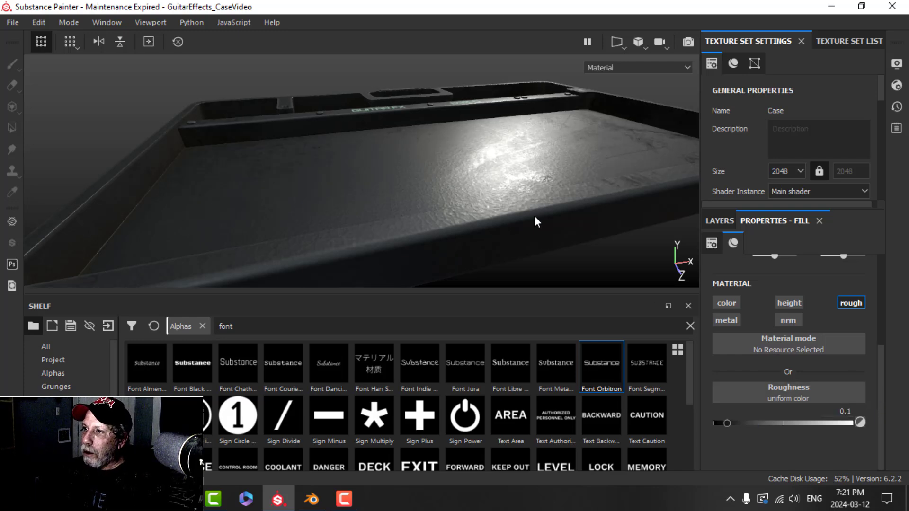
left_click_drag(536, 222, 571, 178, "alt")
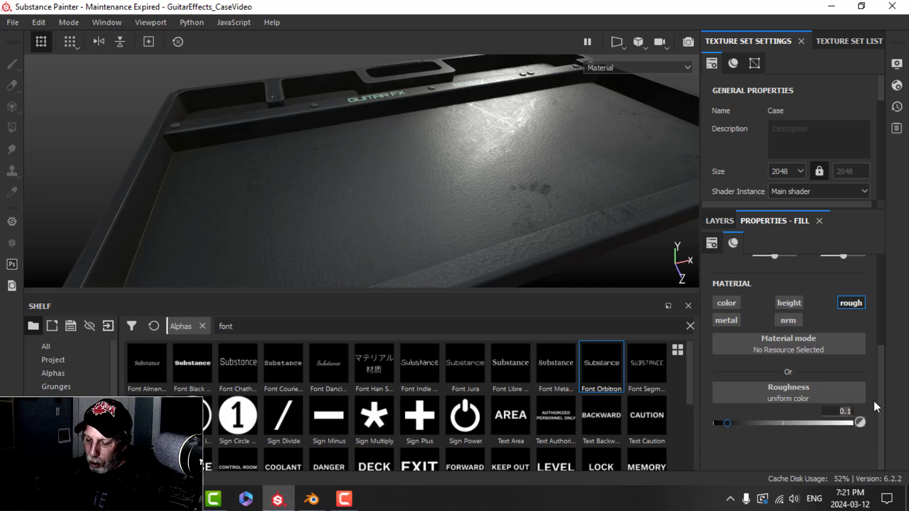
type("0.3")
key("Return")
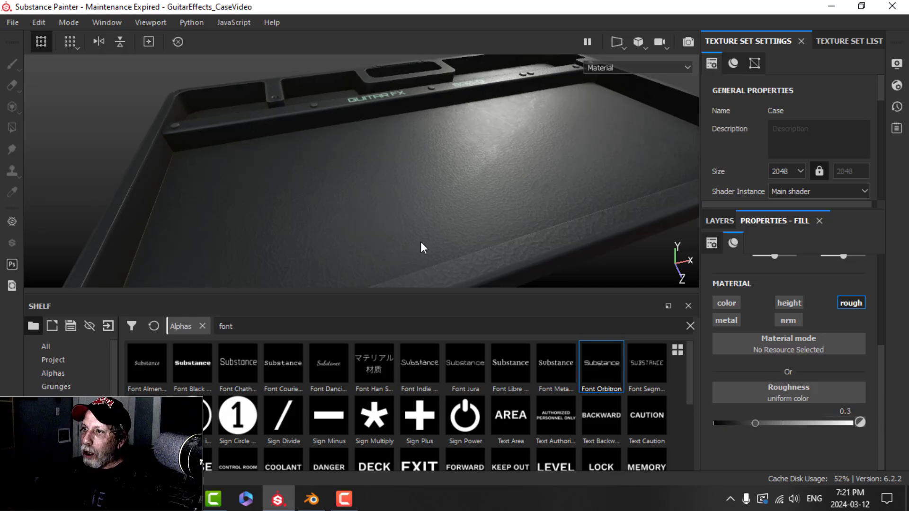
scroll(560, 227, "down", 3)
left_click_drag(560, 228, 459, 230, "alt")
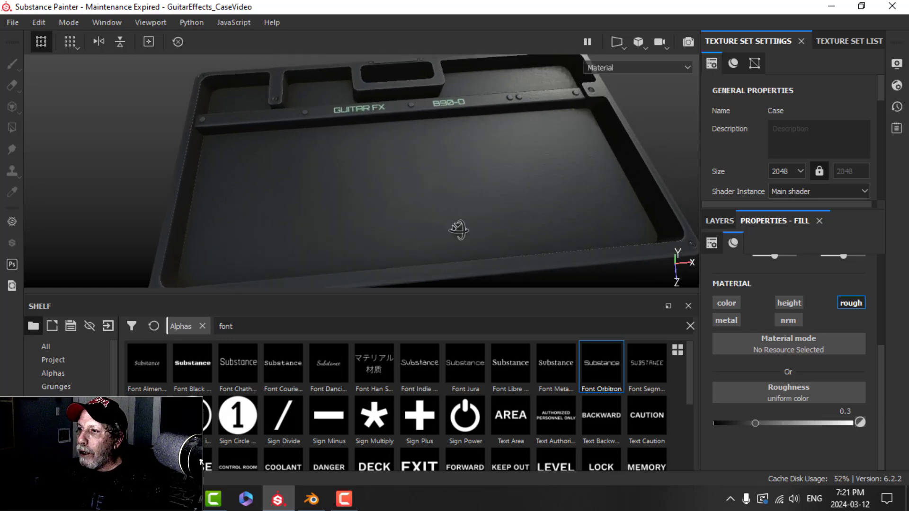
Step: Add a fill layer above Roghness Var with only the color channel active
left_click(720, 221)
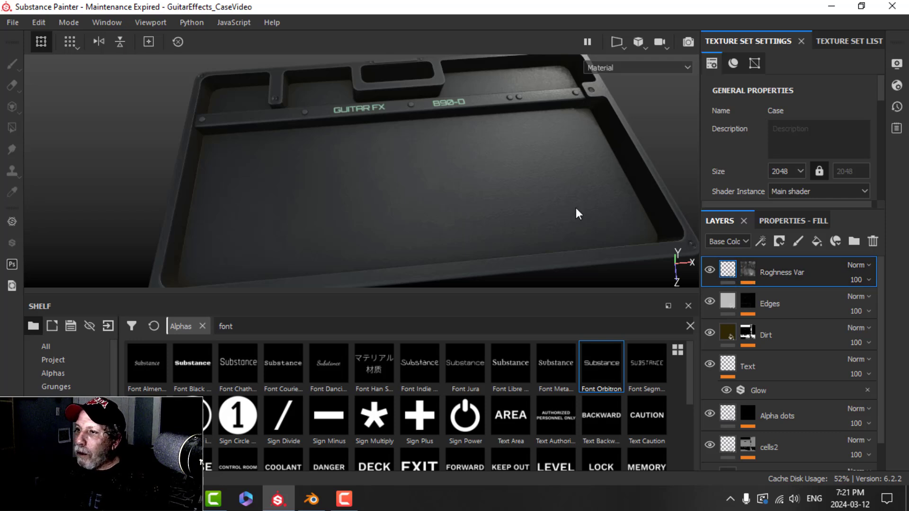
mouse_move(484, 182)
left_mouse_down("alt")
mouse_move(481, 166)
mouse_move(488, 192)
left_mouse_up("alt")
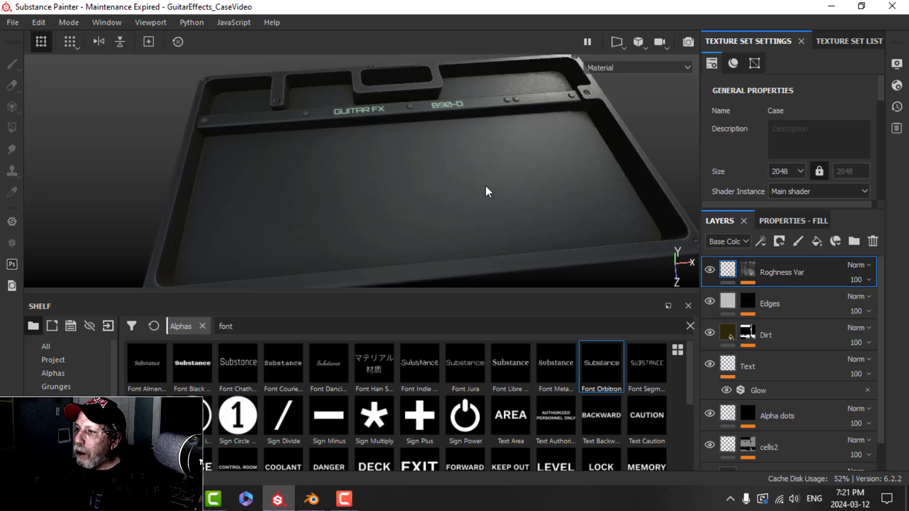
left_click(817, 242)
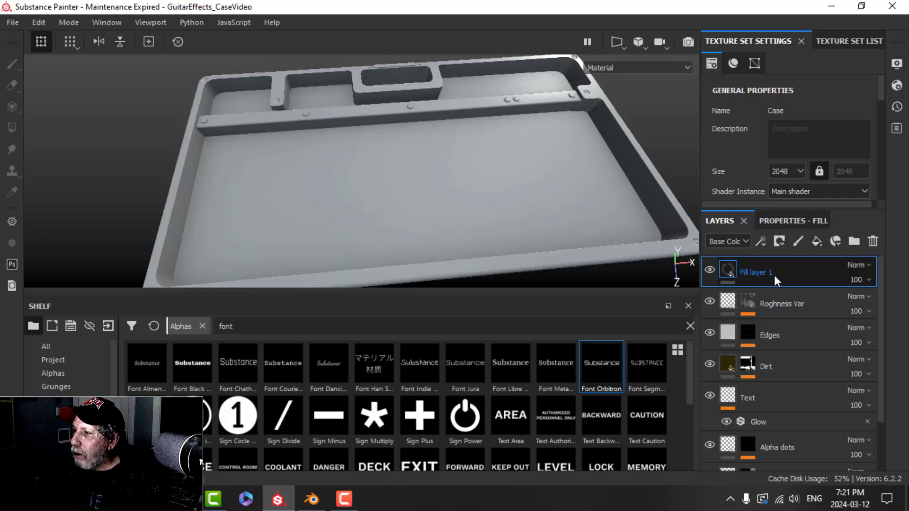
left_click(793, 221)
left_click(735, 303)
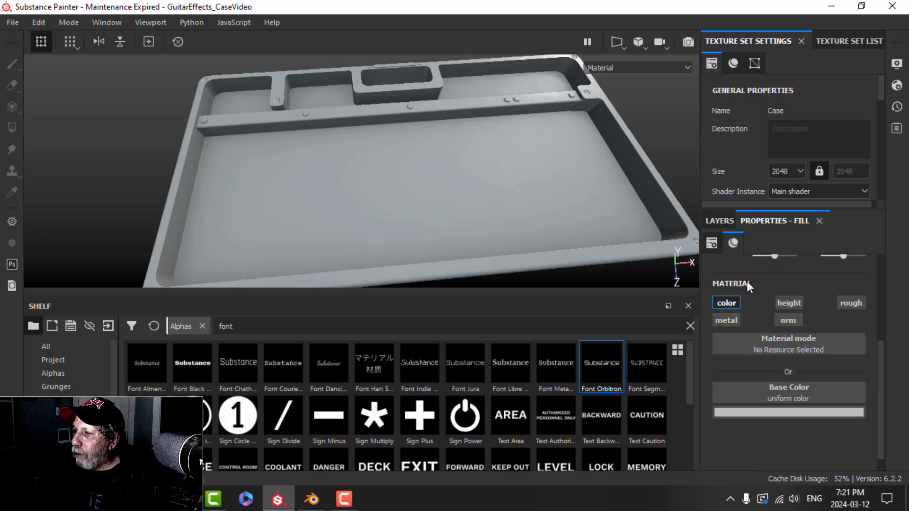
Step: Give the new color fill layer a black mask and add a fill to that mask
left_click(719, 221)
left_click(778, 241)
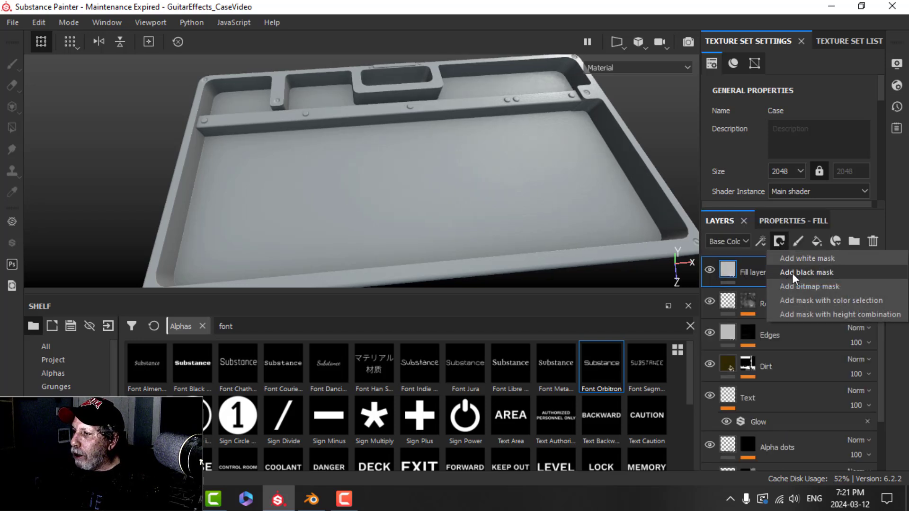
left_click(798, 272)
left_click(761, 241)
left_click(795, 291)
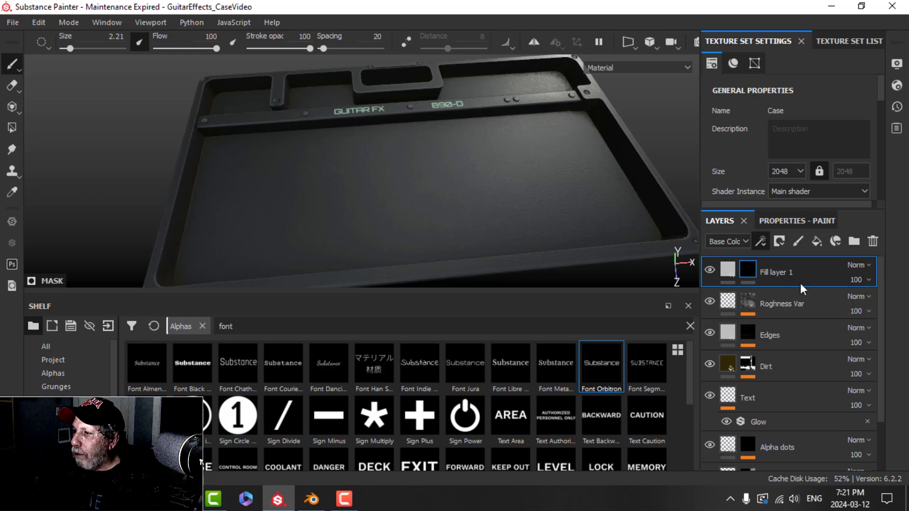
Step: Search the grayscale resources for "grunge leak dirt", apply Grunge Leak Dirty to the mask fill, and set its balance to 0.28
left_click(780, 221)
left_click(795, 303)
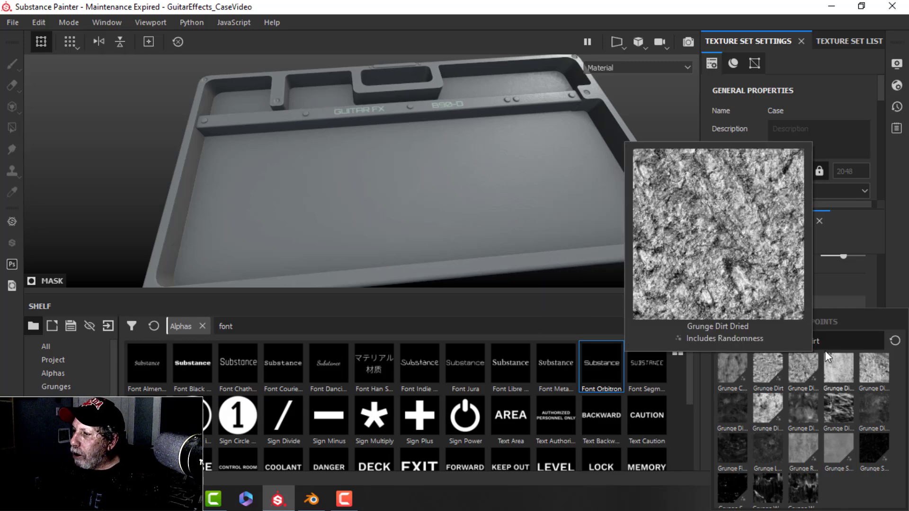
key("BackSpace")
key("BackSpace")
key("BackSpace")
key("BackSpace")
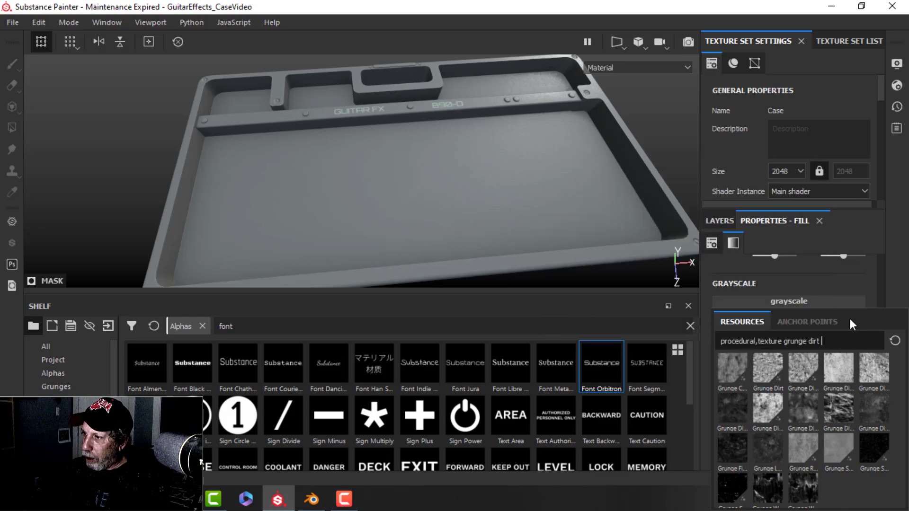
type("leak dirt")
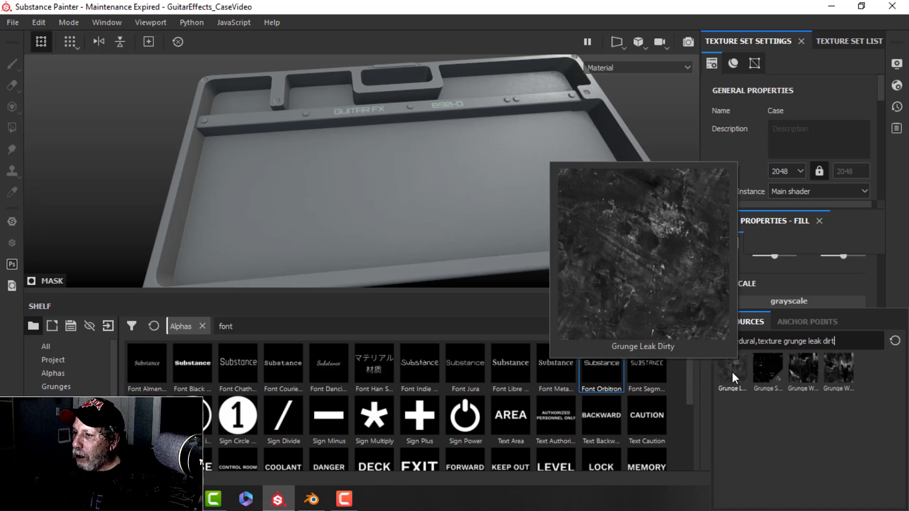
left_click(732, 372)
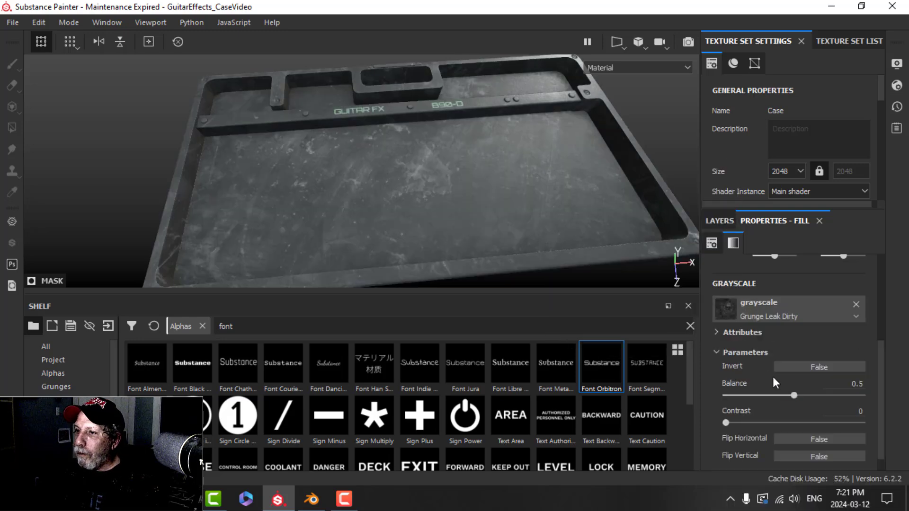
left_click_drag(792, 395, 763, 396)
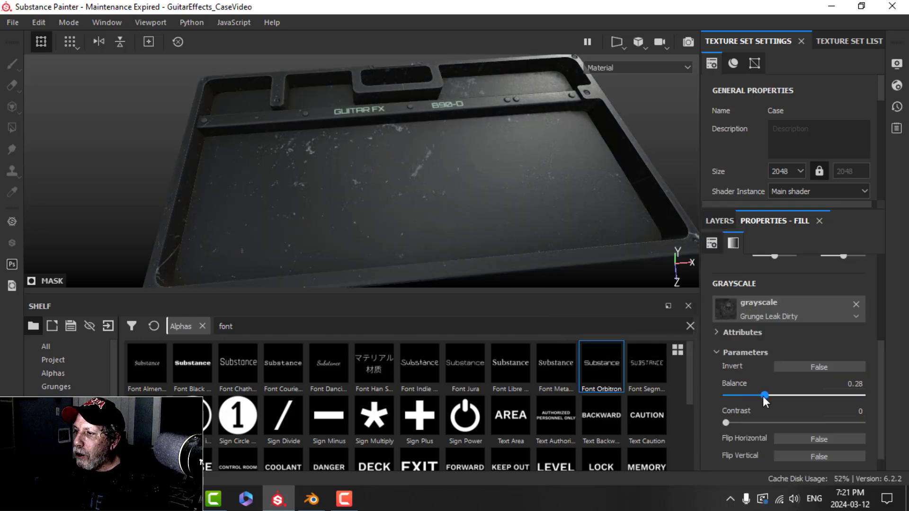
left_click_drag(446, 222, 493, 209, "alt")
Step: Try tri-planar projection on the grunge mask fill and return it to UV projection
scroll(813, 322, "up", 3)
left_click(768, 288)
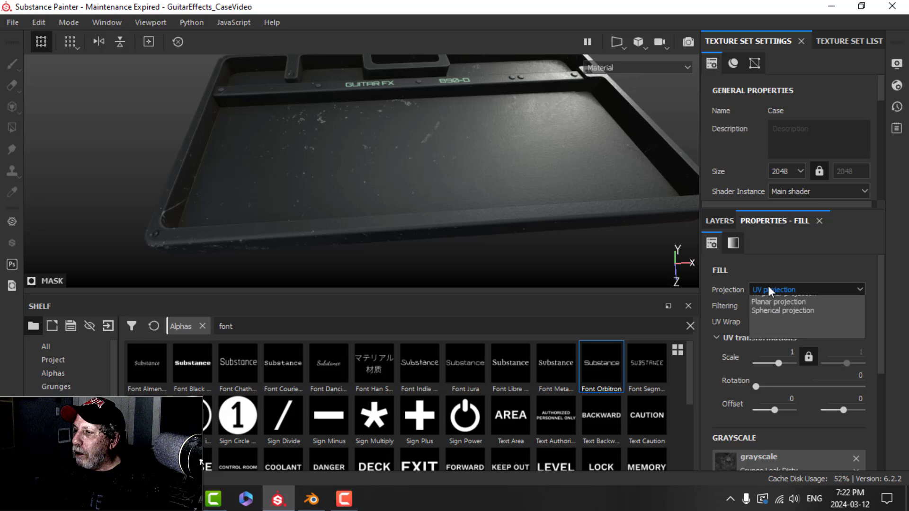
left_click(775, 315)
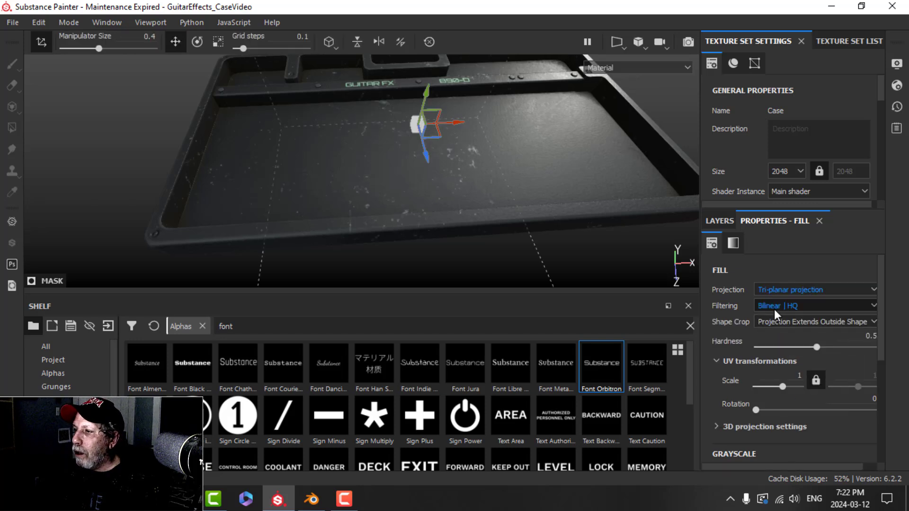
left_click(774, 288)
left_click(777, 308)
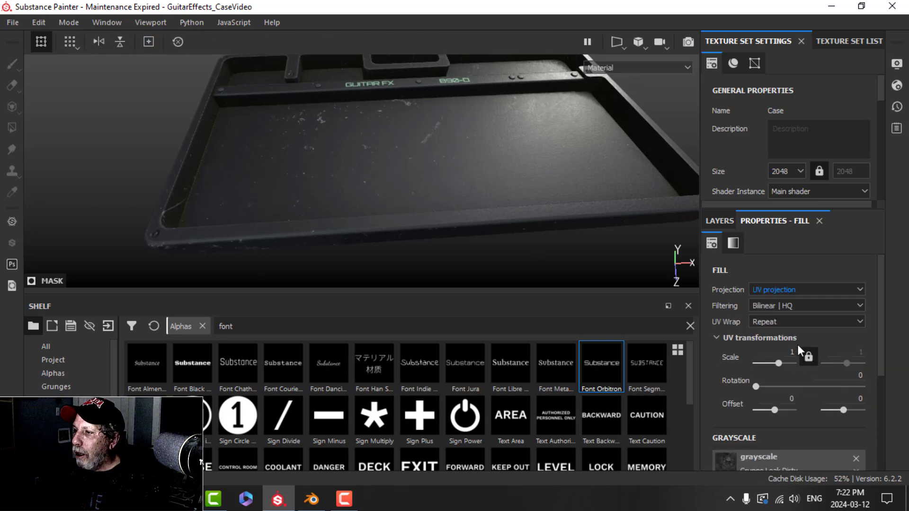
Step: Set the Grunge Leak Dirty fill's UV scale to 0.5 and its balance to 0.17
left_click(787, 350)
type("0.")
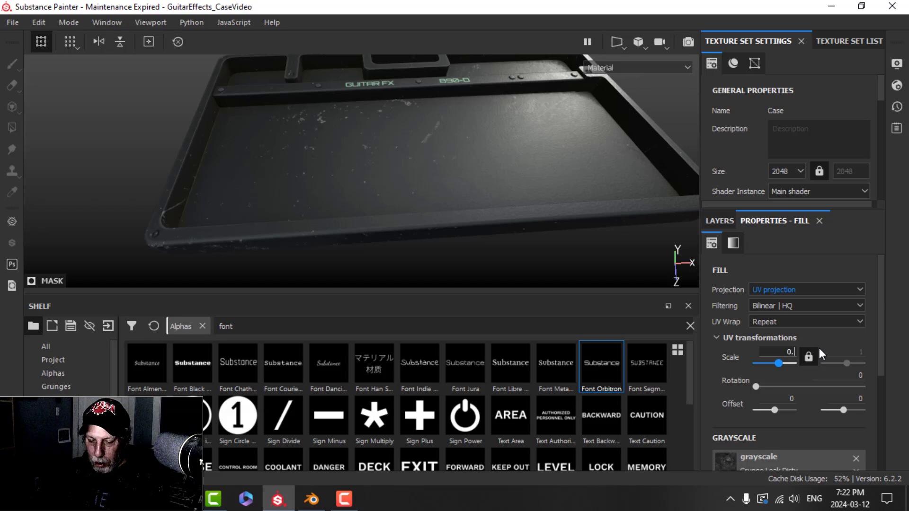
type("5")
key("Return")
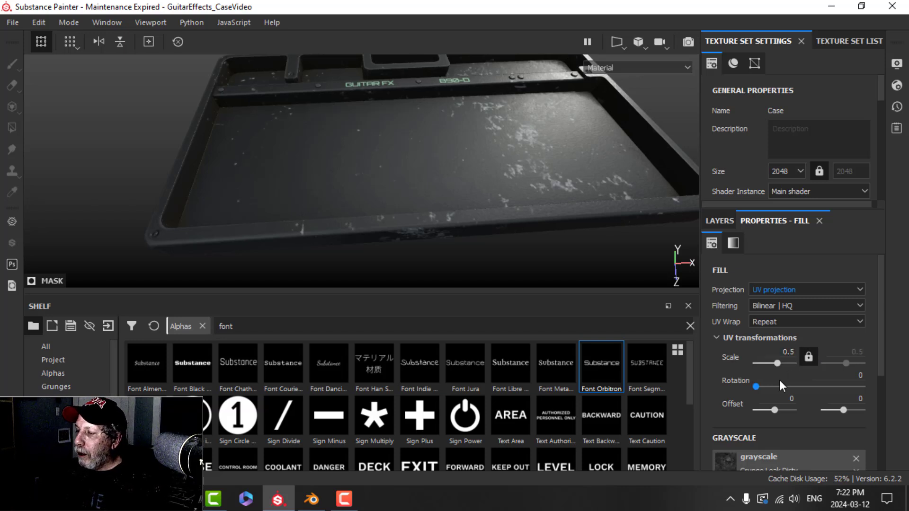
scroll(767, 387, "down", 3)
left_click_drag(780, 422, 745, 425)
left_click_drag(432, 209, 484, 231, "alt")
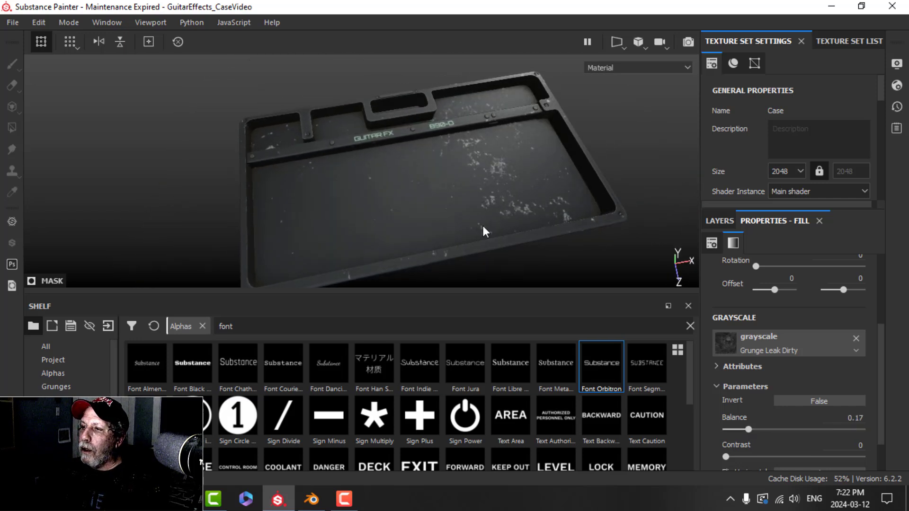
Step: Reduce the opacity of the Grunge Leak Dirty fill in the mask to 15
left_click(720, 220)
left_click(847, 296)
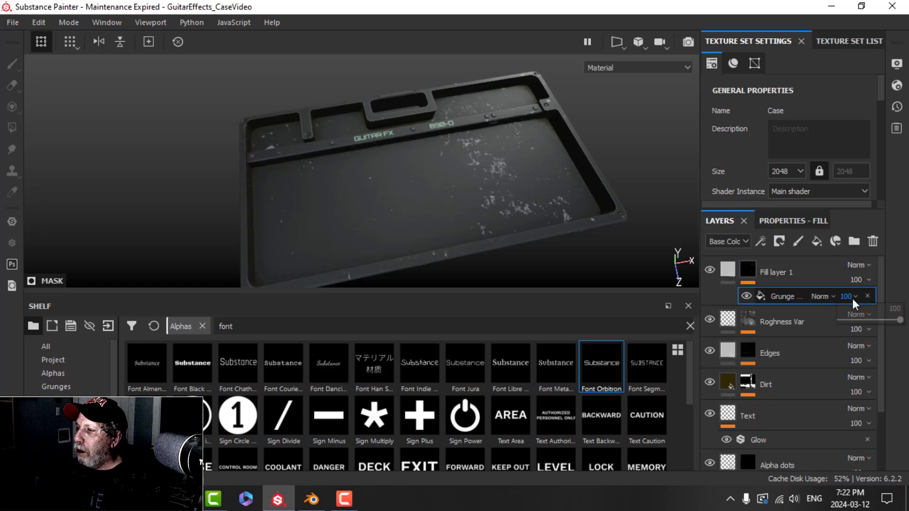
left_click_drag(886, 319, 853, 326)
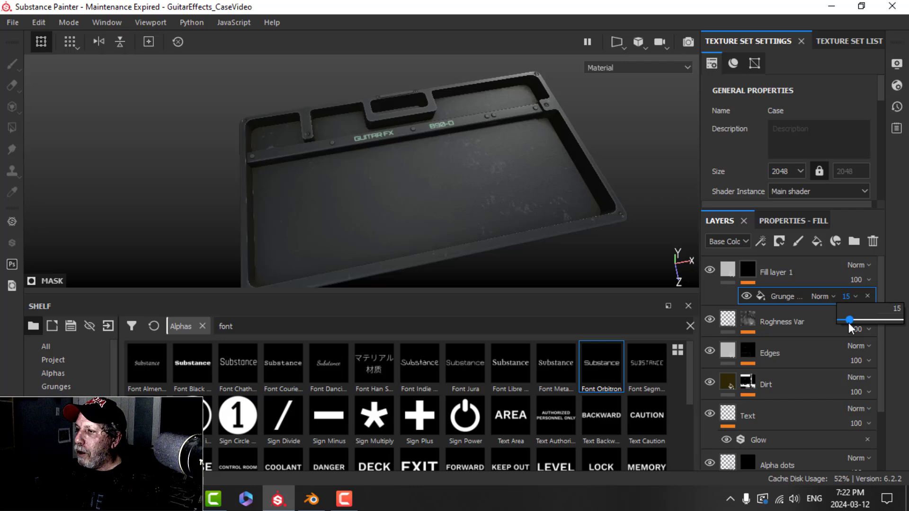
scroll(422, 190, "up", 5)
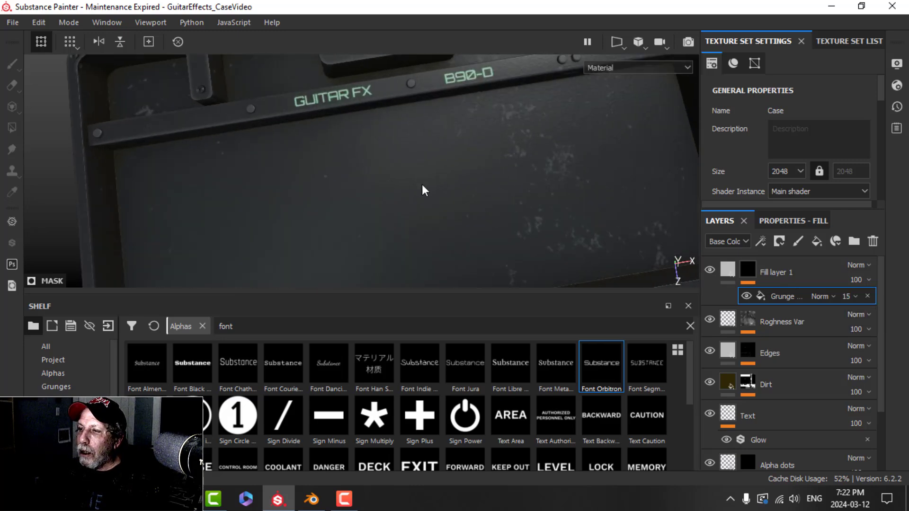
mouse_move(423, 190)
left_mouse_down("alt")
mouse_move(425, 154)
mouse_move(311, 189)
mouse_move(365, 166)
mouse_move(374, 183)
mouse_move(424, 201)
mouse_move(379, 196)
mouse_move(375, 176)
mouse_move(424, 213)
mouse_move(438, 199)
left_mouse_up("alt")
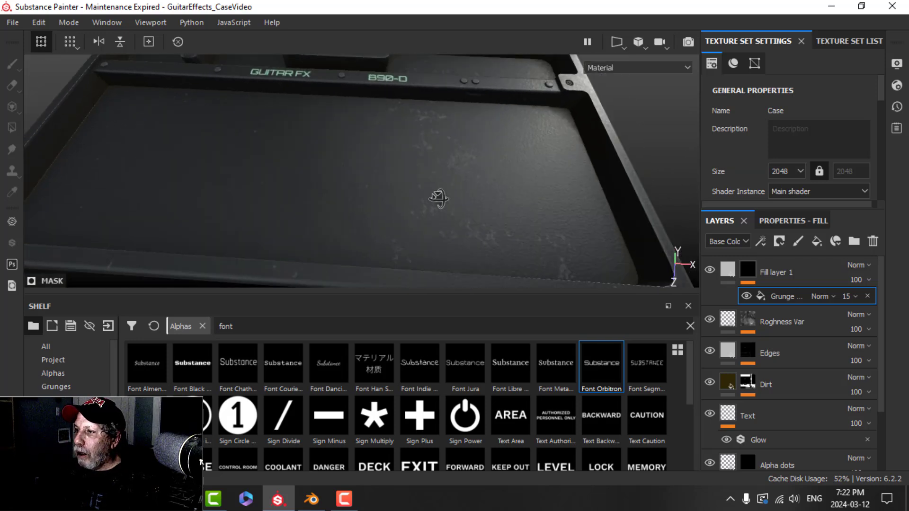
Step: Rename the grunge-masked color fill layer as Smudges
left_click(759, 275)
double_click(768, 273)
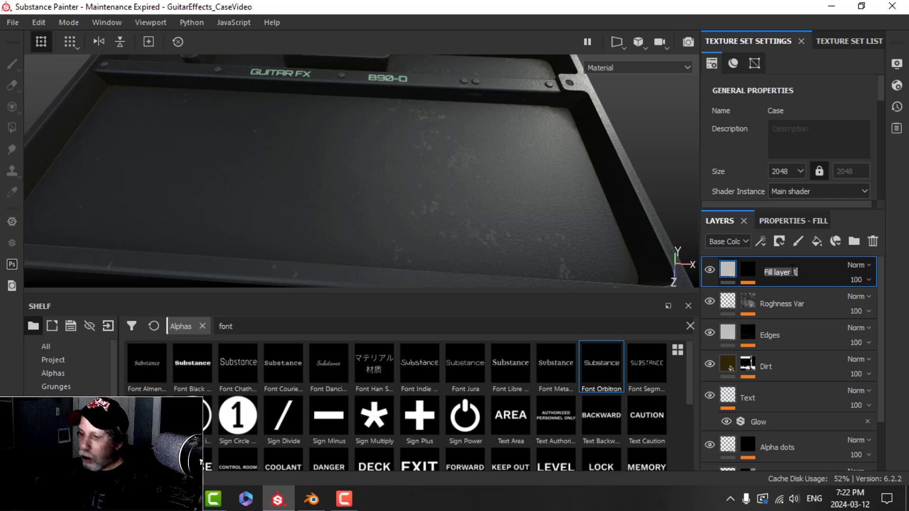
type("smu")
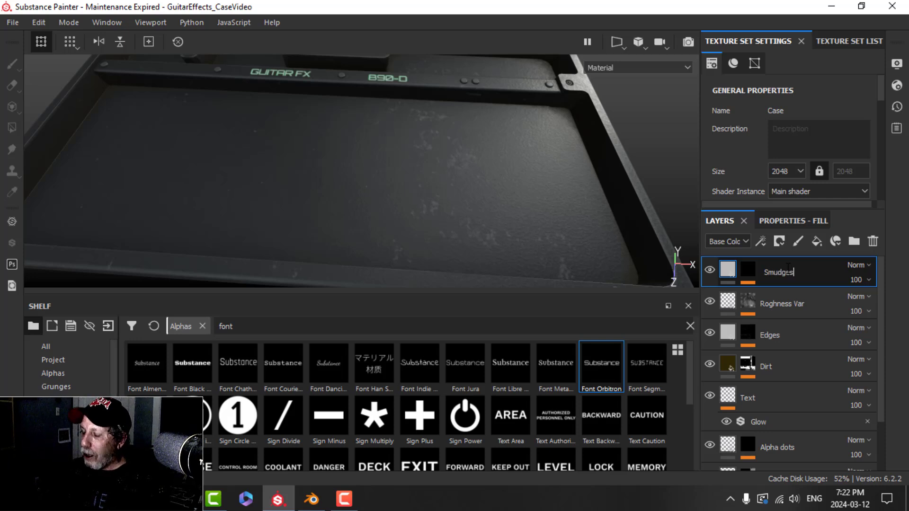
key("Return")
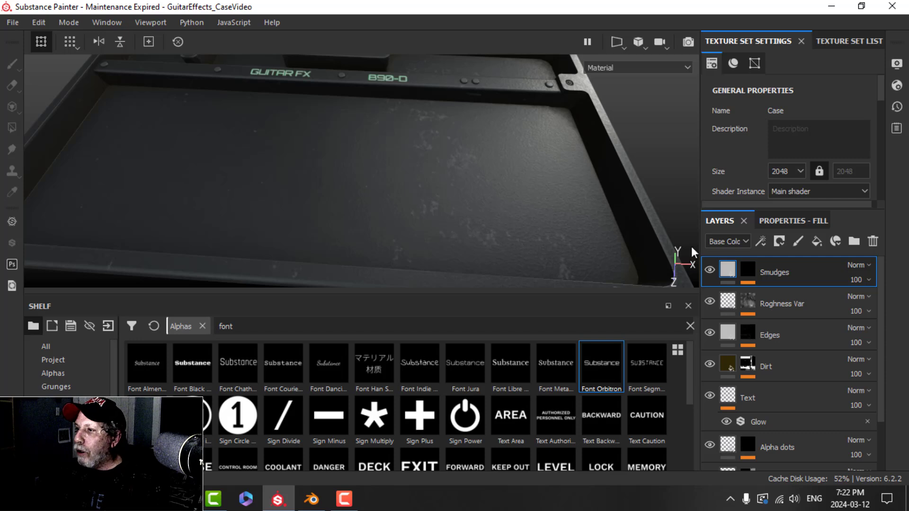
left_click_drag(434, 208, 414, 187, "alt")
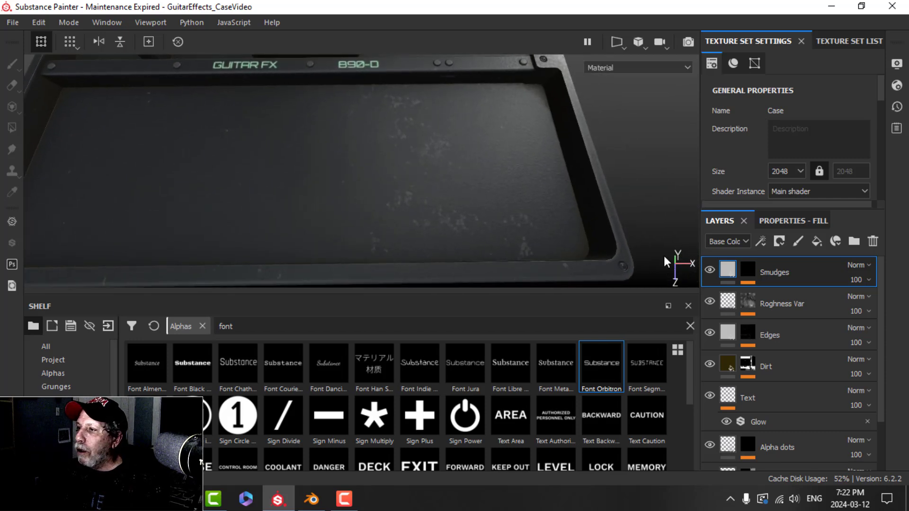
Step: Add a fill layer above Smudges with only the height channel active and a height of -0.0481
left_click(780, 243)
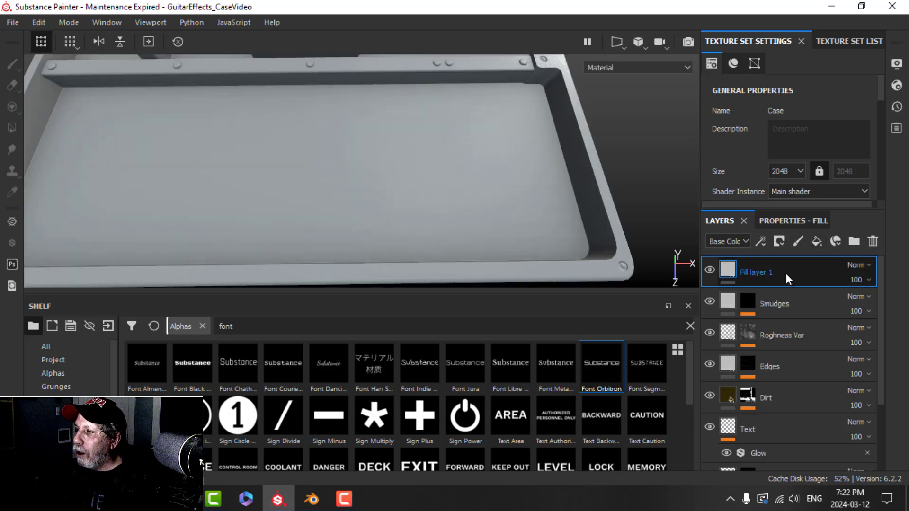
left_click(786, 220)
left_click(788, 338)
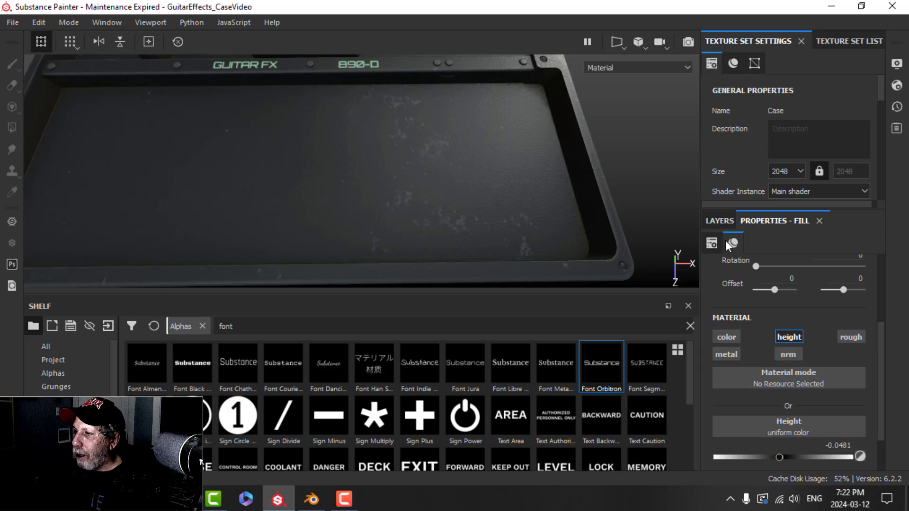
Step: Give the new height fill layer a black mask and add a fill to that mask
left_click(720, 221)
left_click(779, 242)
left_click(791, 270)
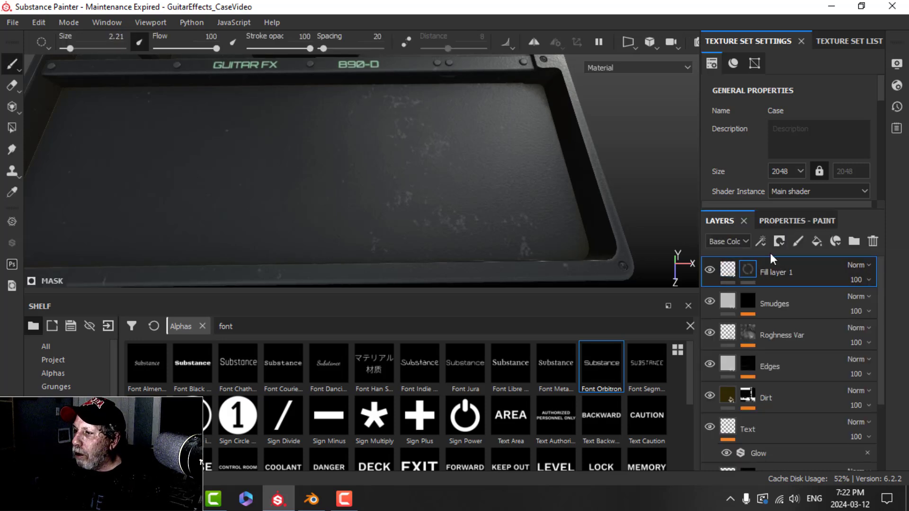
left_click(762, 242)
left_click(802, 290)
Step: Search the grayscale resources for "scra" and apply Grunge Scratches Rough to the mask fill
left_click(786, 221)
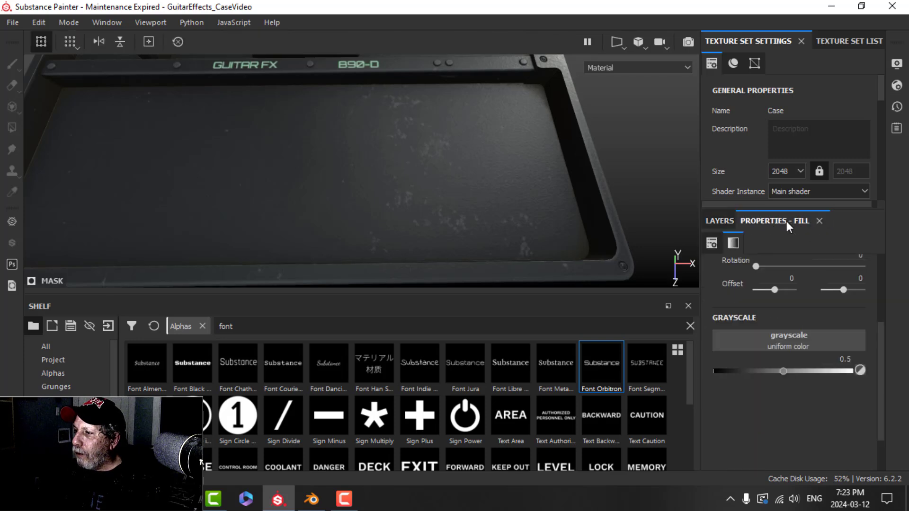
left_click(793, 342)
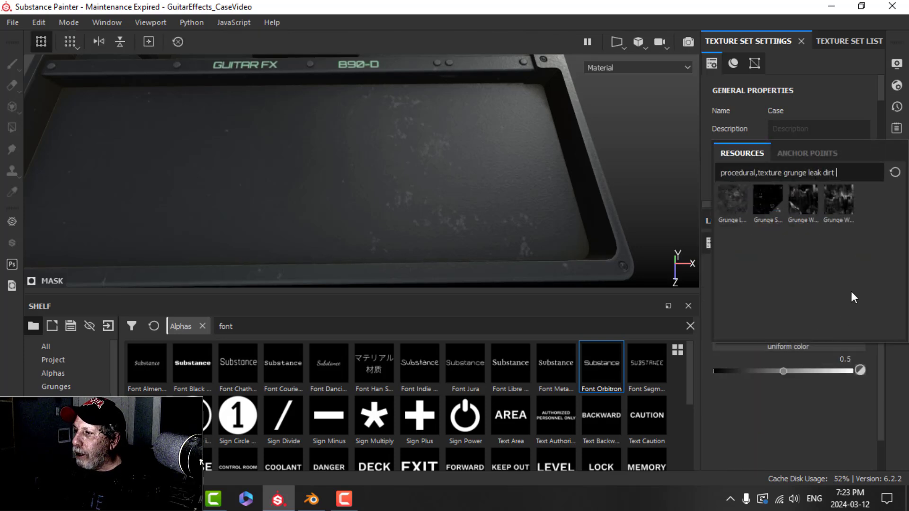
left_click(894, 172)
type("scra")
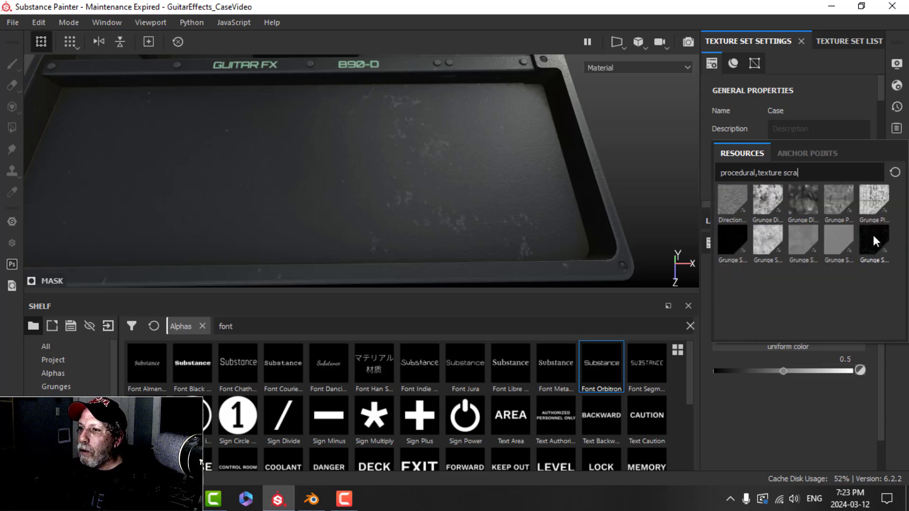
left_click(873, 241)
Step: Set the Grunge Scratches Rough balance to 0.11, scratch quantity to 0.63 and scratch width to 0.29
scroll(797, 399, "down", 3)
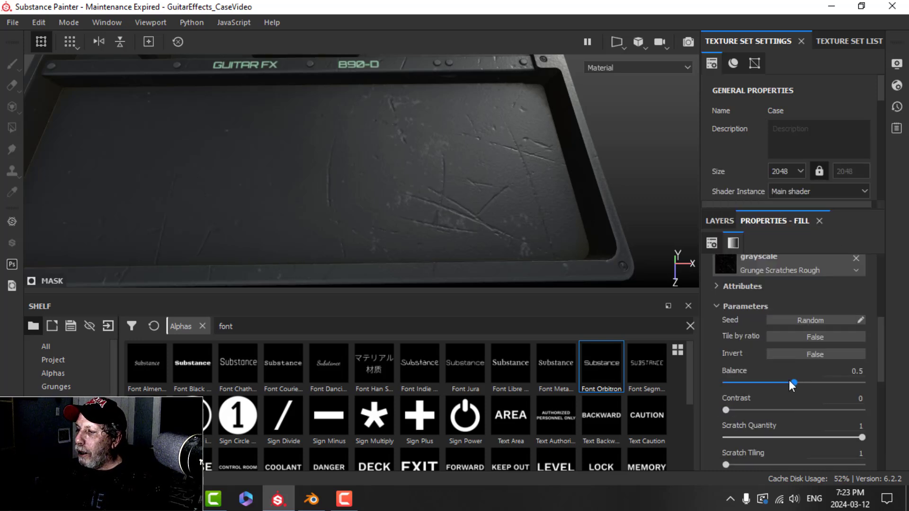
left_click_drag(789, 380, 740, 382)
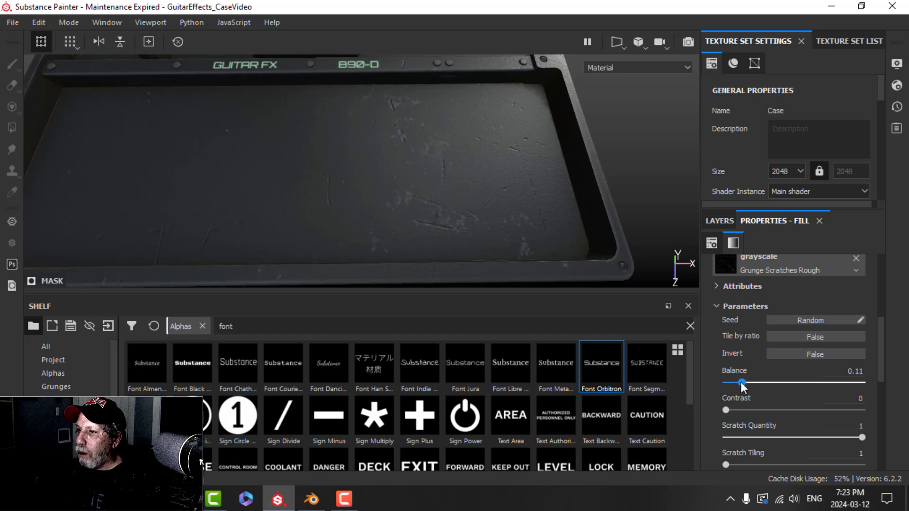
left_click_drag(377, 222, 587, 299, "alt")
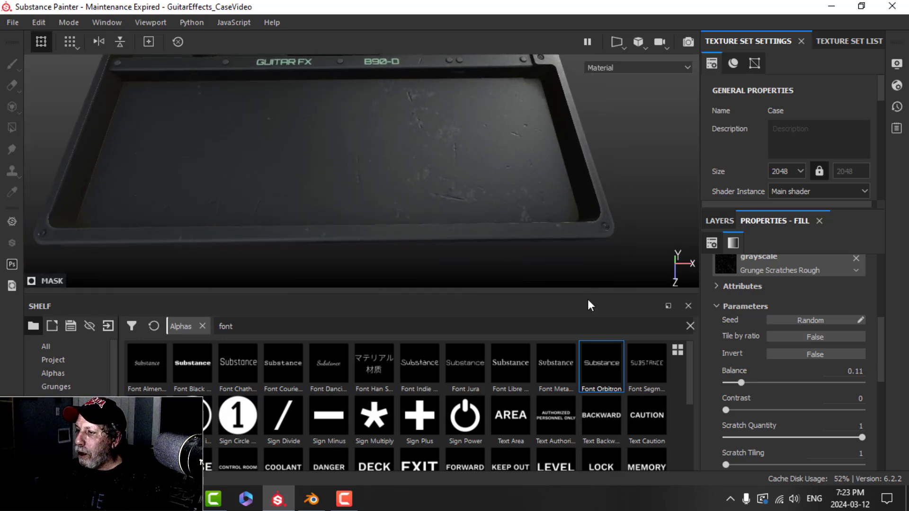
scroll(813, 407, "down", 2)
scroll(806, 401, "down", 1)
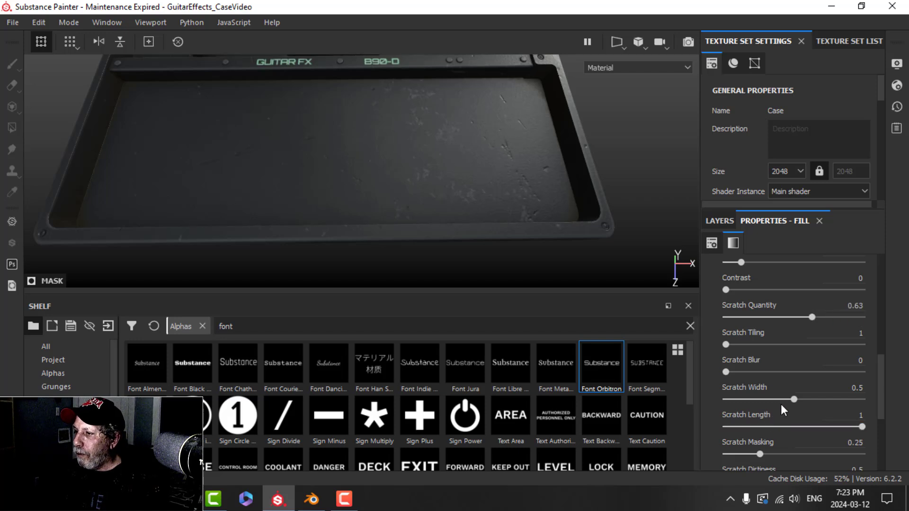
left_click_drag(792, 399, 765, 395)
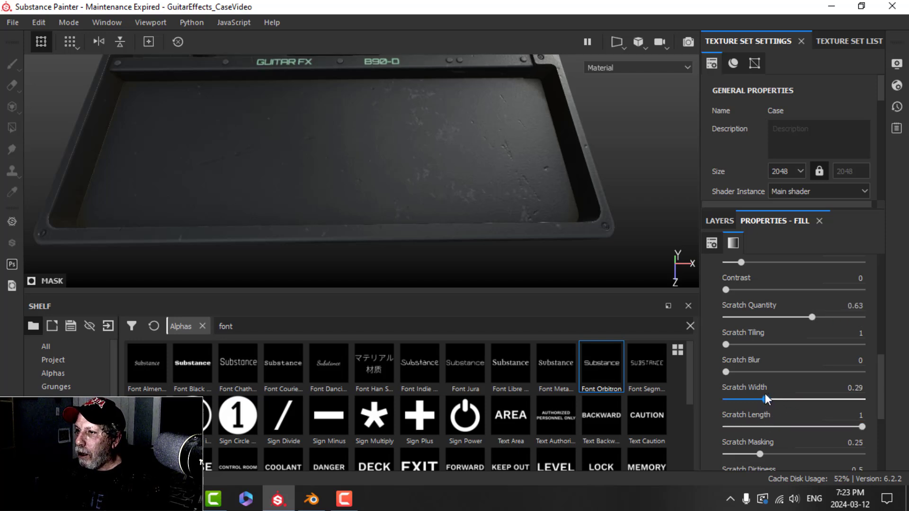
Step: Randomize the seed of Grunge Scratches Rough to redistribute the scratches on the case floor
left_click_drag(301, 127, 447, 183, "alt")
scroll(445, 183, "up", 5)
scroll(432, 185, "up", 4)
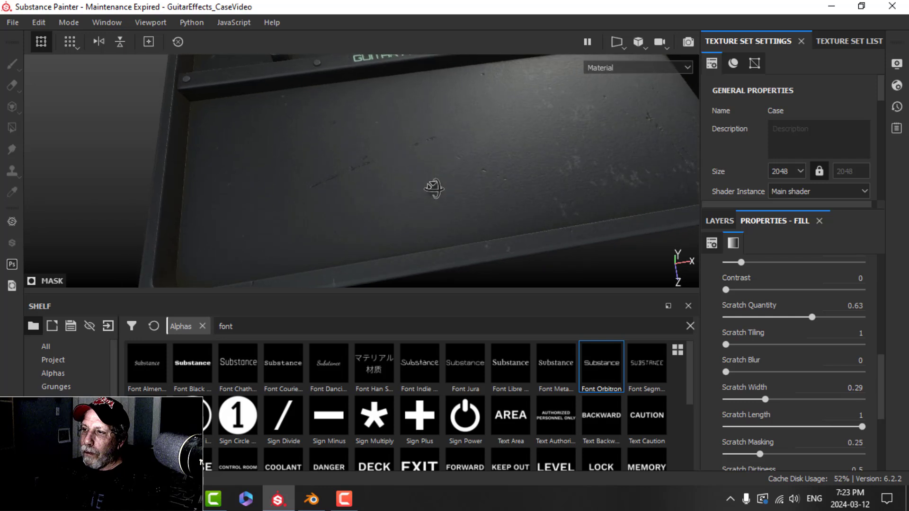
scroll(782, 328, "up", 4)
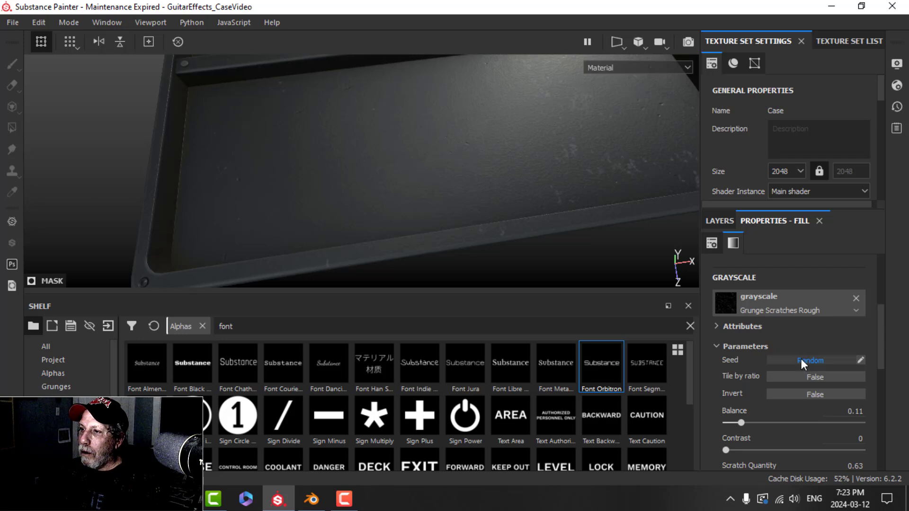
left_click_drag(502, 189, 440, 197, "alt")
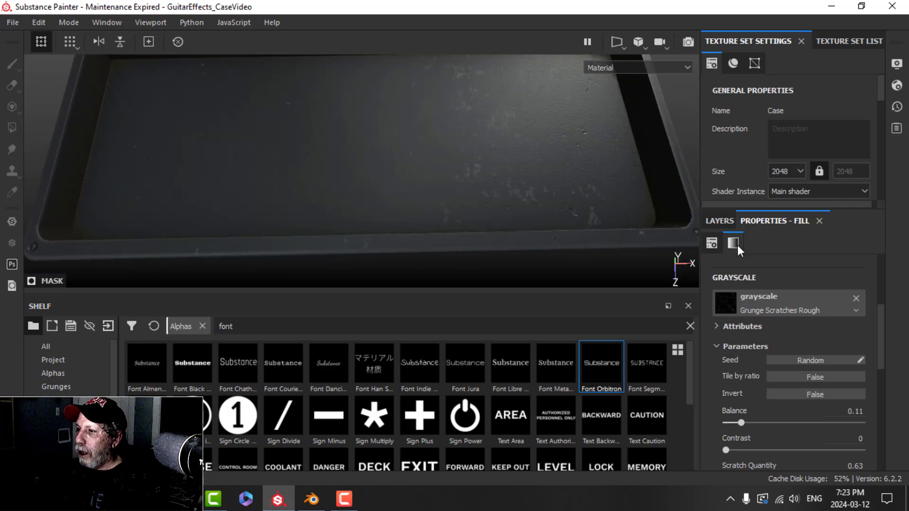
Step: Rename the scratch-masked height fill layer as Scratches and select its material
left_click(719, 221)
double_click(814, 273)
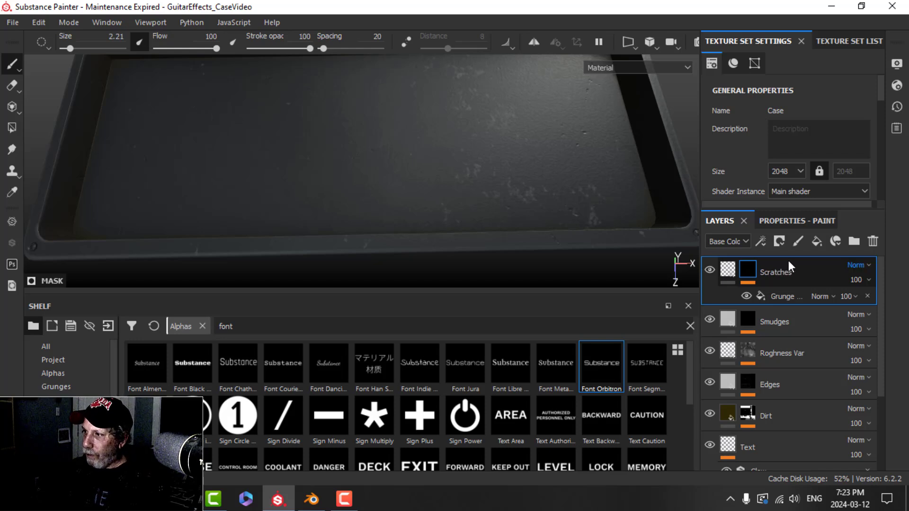
key("Return")
left_click(728, 269)
Step: Examine the smudges and scratches on the case floor and rim from several angles and under changed lighting
scroll(468, 142, "down", 6)
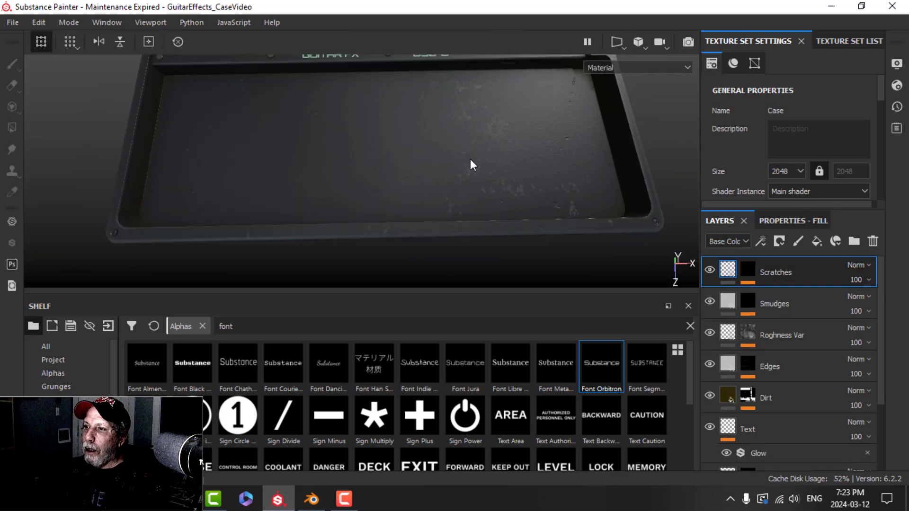
middle_click_drag(472, 164, 457, 199, "alt")
scroll(455, 203, "up", 3)
left_click_drag(455, 208, 478, 188, "alt")
right_click_drag(477, 188, 427, 192, "shift")
scroll(451, 193, "up", 3)
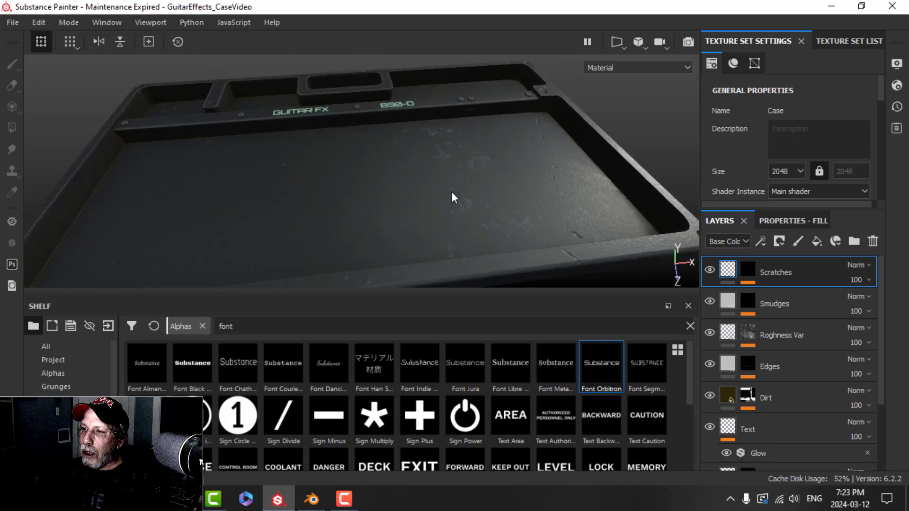
left_click_drag(459, 169, 465, 181, "alt")
middle_click_drag(478, 200, 431, 171, "alt")
scroll(434, 182, "down", 2)
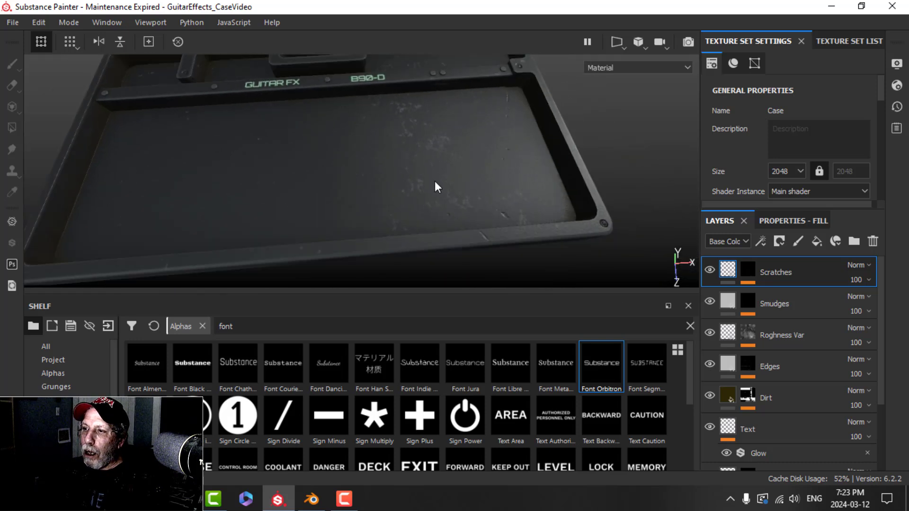
left_click_drag(434, 181, 426, 176, "alt")
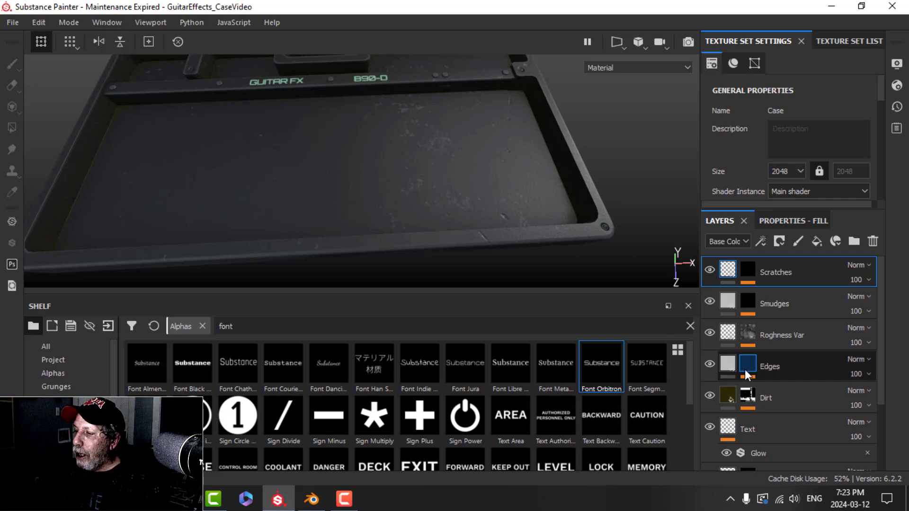
Step: Group all layers from Scratches down to Plastic Grainy into one folder and collapse it
scroll(744, 371, "down", 3)
left_click(756, 338)
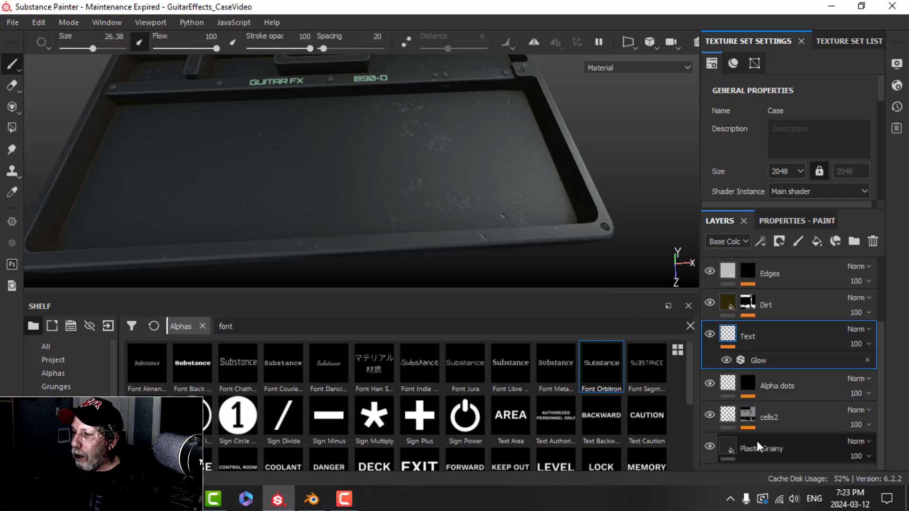
left_click(730, 449)
scroll(772, 403, "up", 3)
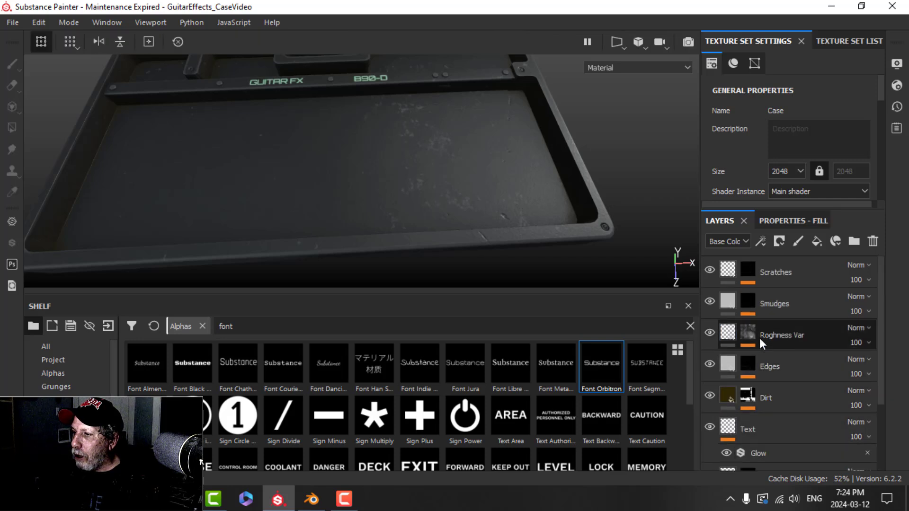
left_click_drag(735, 270, 791, 452)
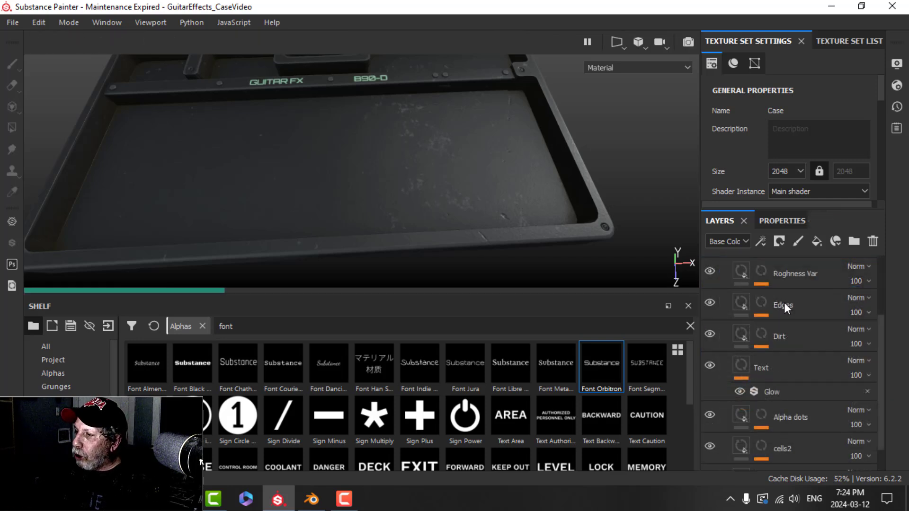
key("ctrl+g")
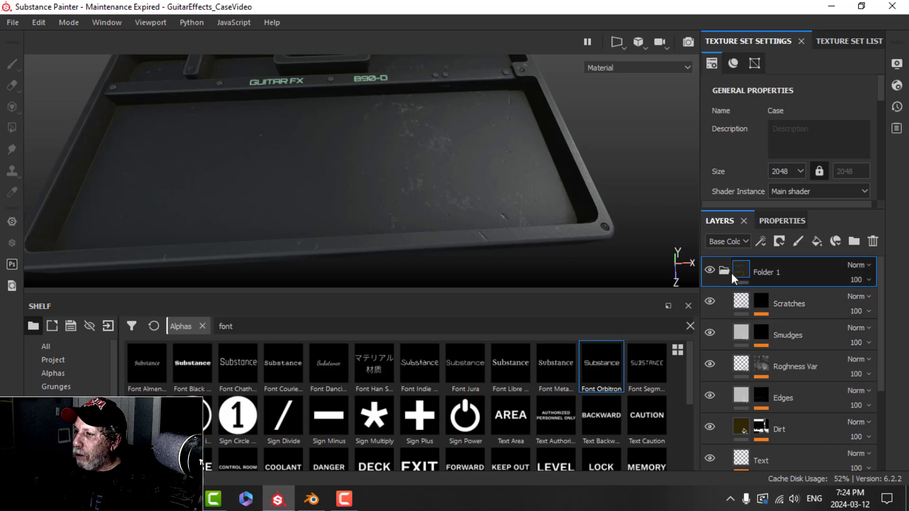
left_click(725, 272)
Step: Create a smart material from the Folder 1 group of case layers
double_click(766, 272)
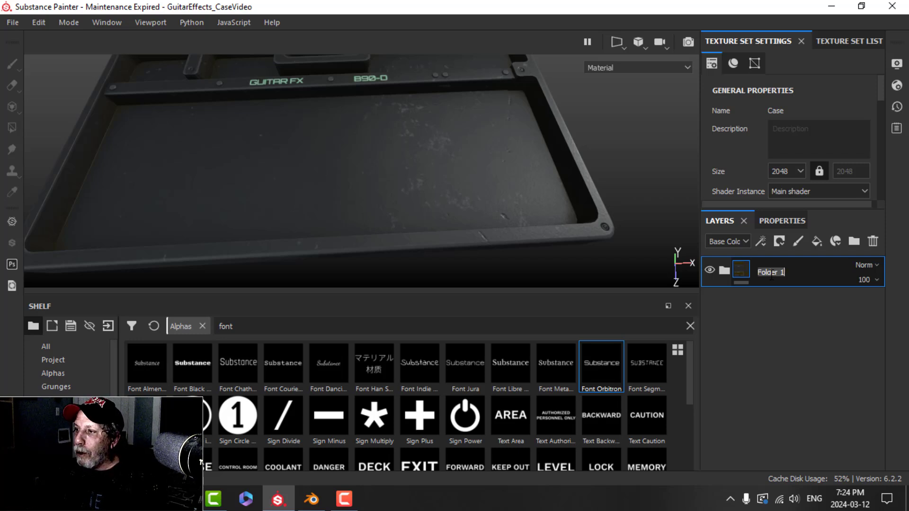
key("Return")
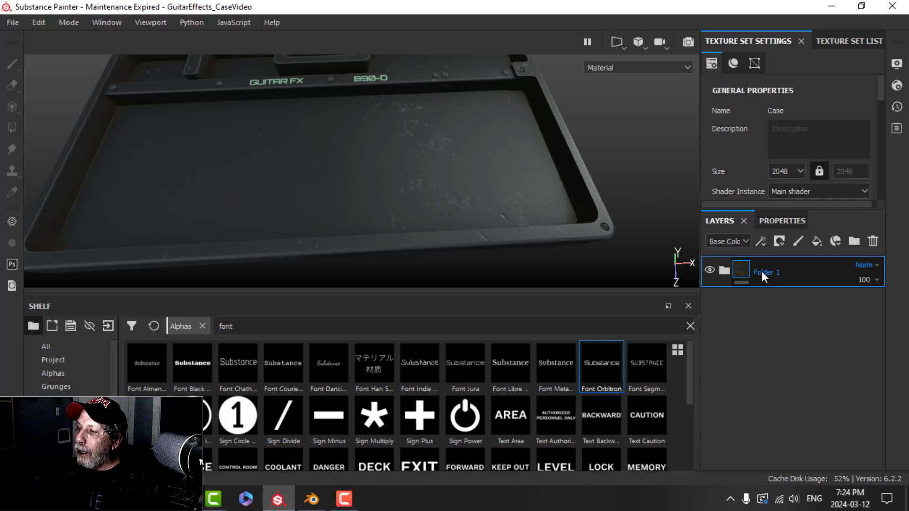
right_click(761, 271)
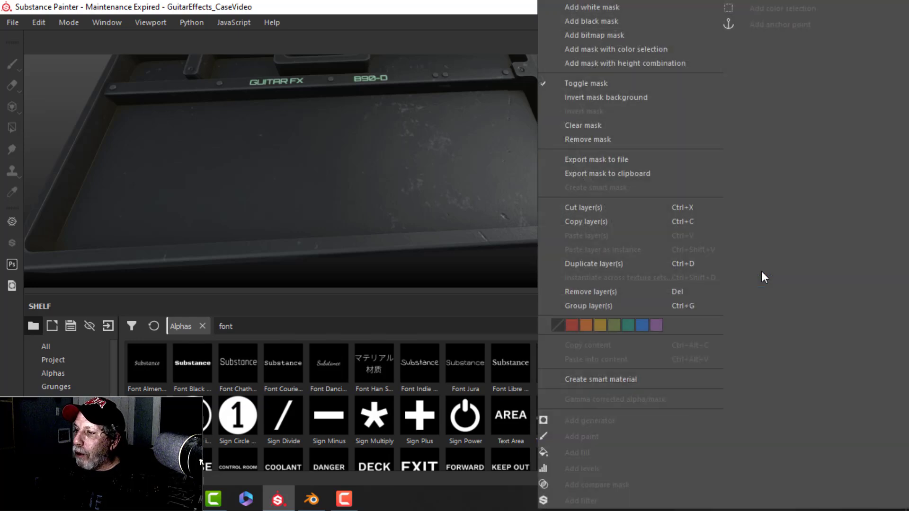
left_click(618, 382)
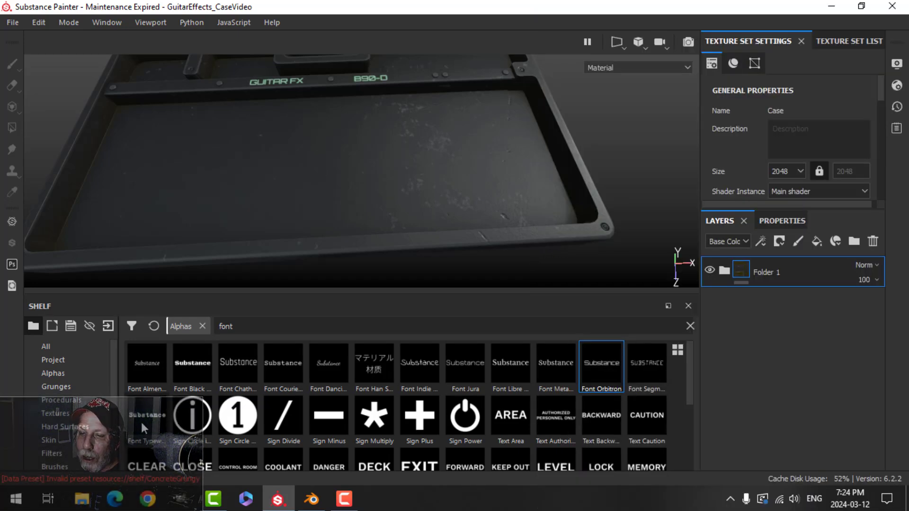
Step: Search the smart materials library for "musi"
scroll(67, 416, "down", 3)
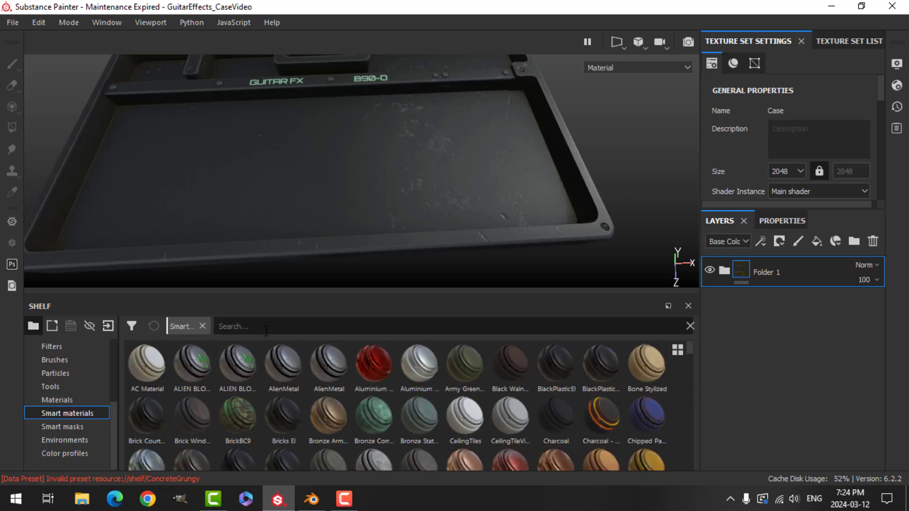
left_click(266, 331)
type("musi")
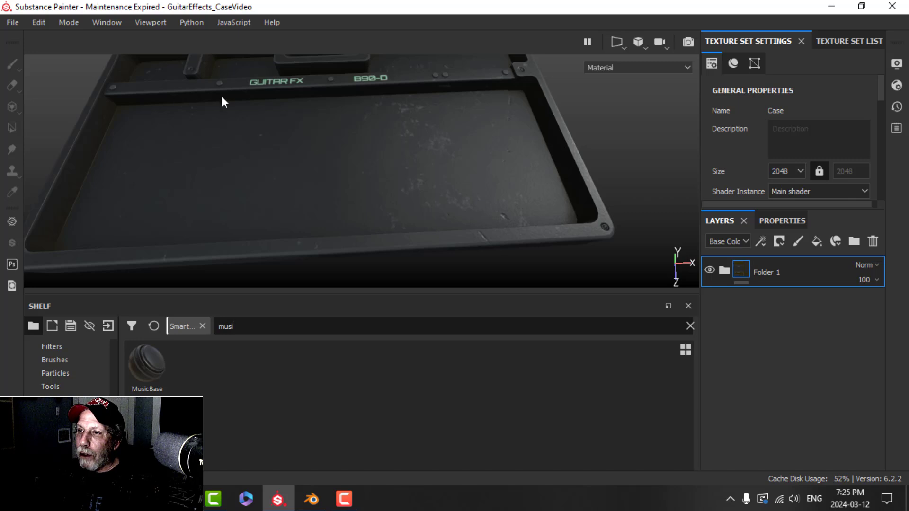
Step: Add a new folder named Pattern above Folder 1 in the layer stack
left_click_drag(424, 151, 320, 133, "alt")
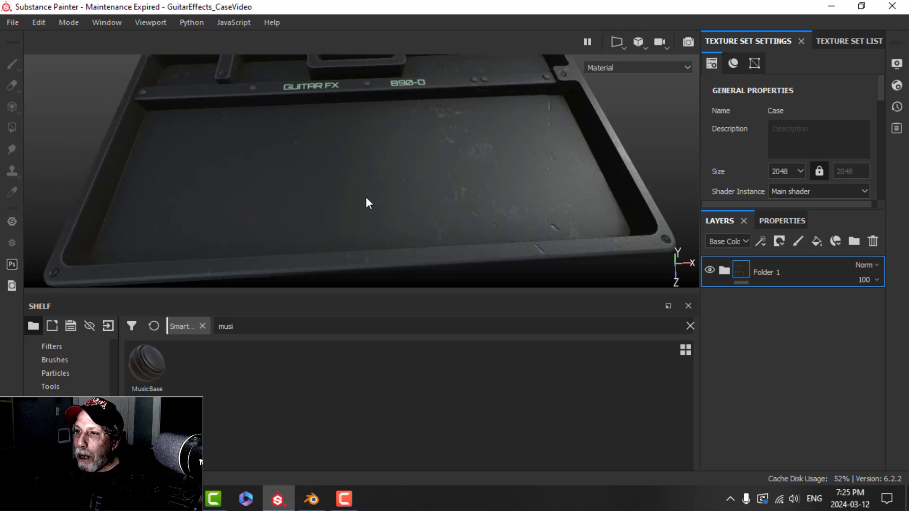
middle_click_drag(283, 161, 413, 191, "alt")
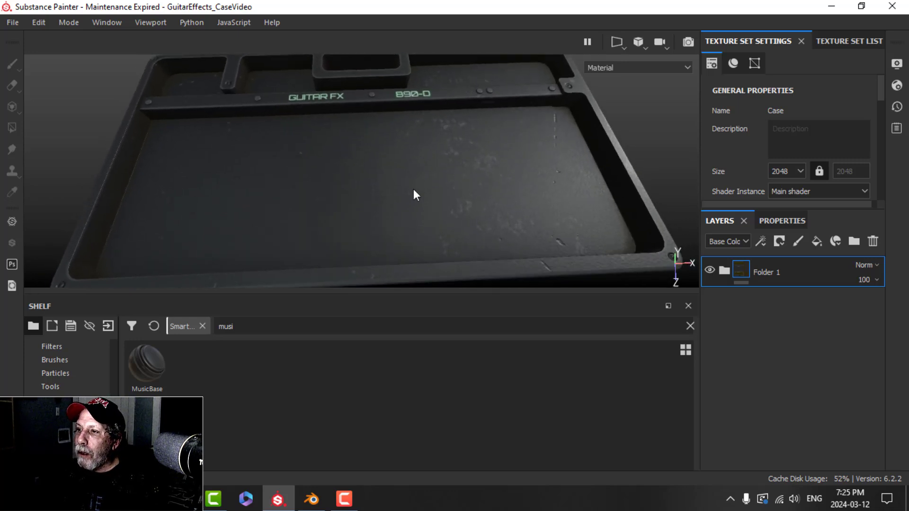
left_click_drag(413, 189, 423, 157, "alt")
mouse_move(423, 156)
middle_mouse_down("alt")
mouse_move(428, 168)
mouse_move(438, 158)
middle_mouse_up("alt")
scroll(427, 175, "up", 2)
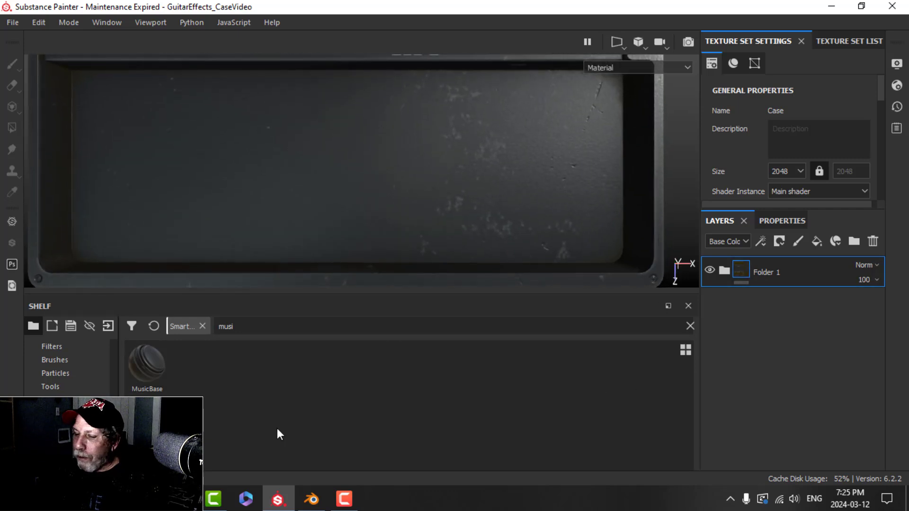
left_click(854, 241)
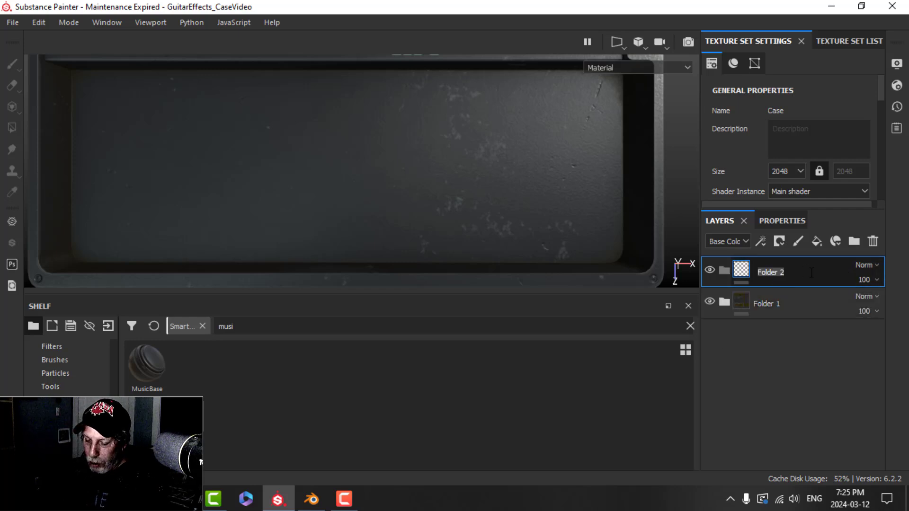
type("Pattern")
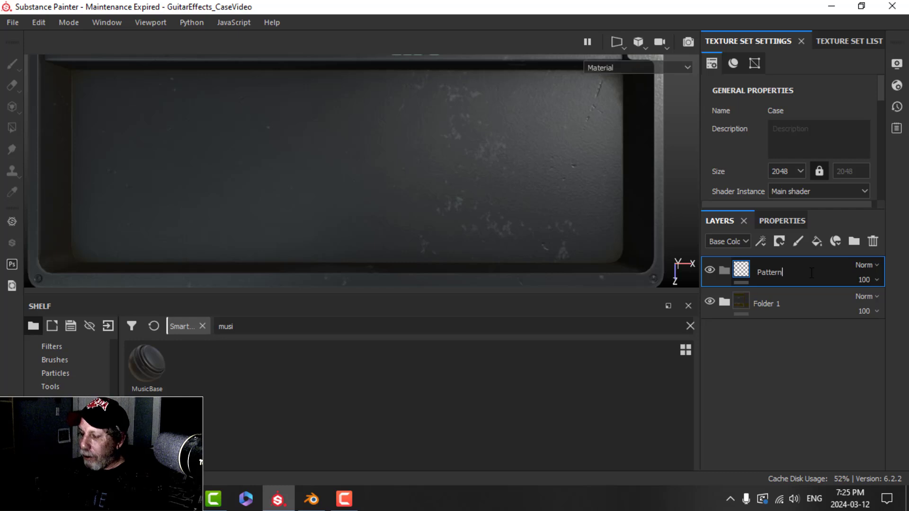
key("Return")
Step: Rename Folder 1 as Base
double_click(772, 303)
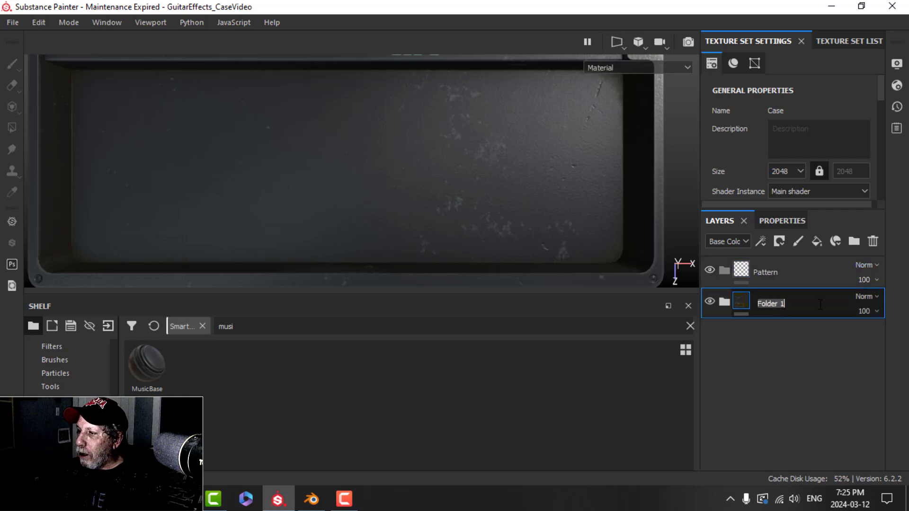
type("Base")
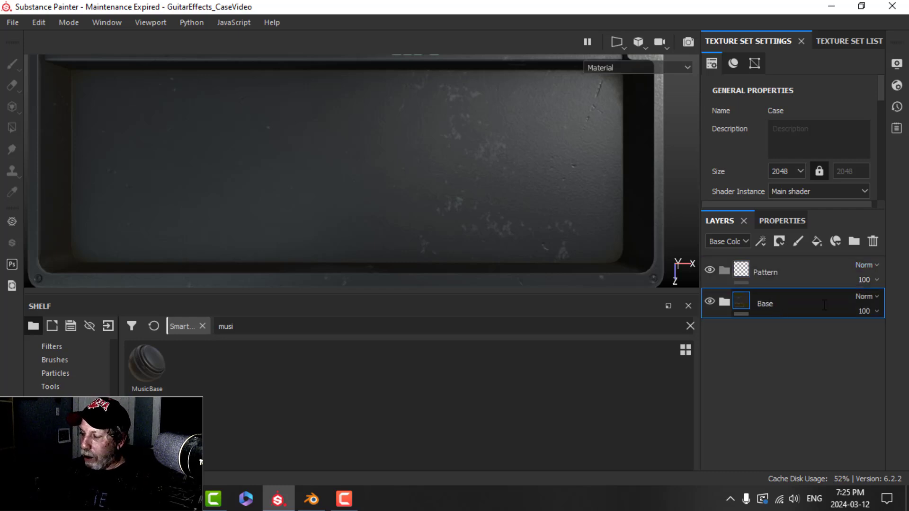
key("Return")
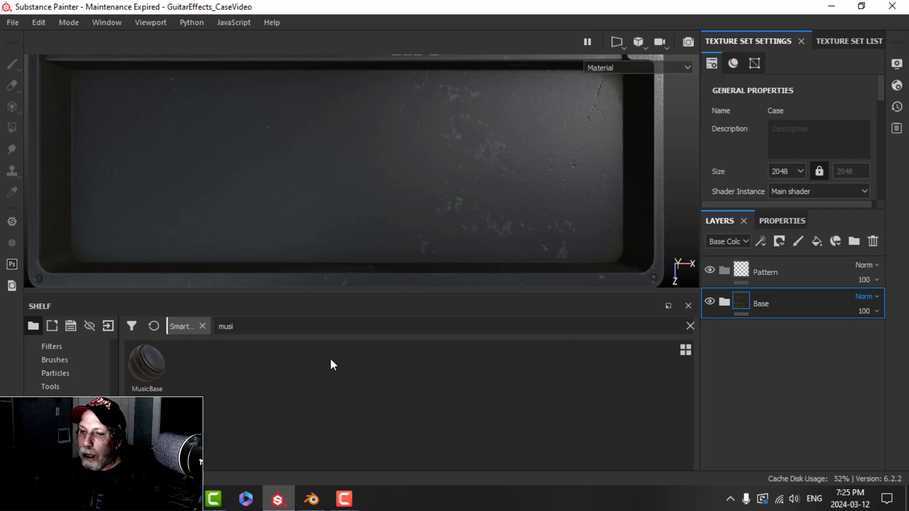
Step: Search the materials library for "fabri" and add Fabric Soft Denim as a layer inside the Pattern folder
left_click(55, 400)
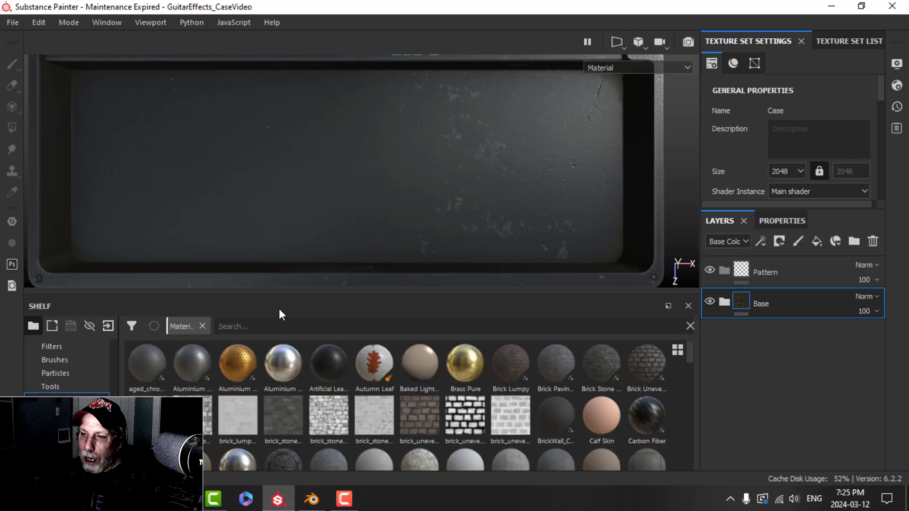
left_click(282, 322)
type("fabri")
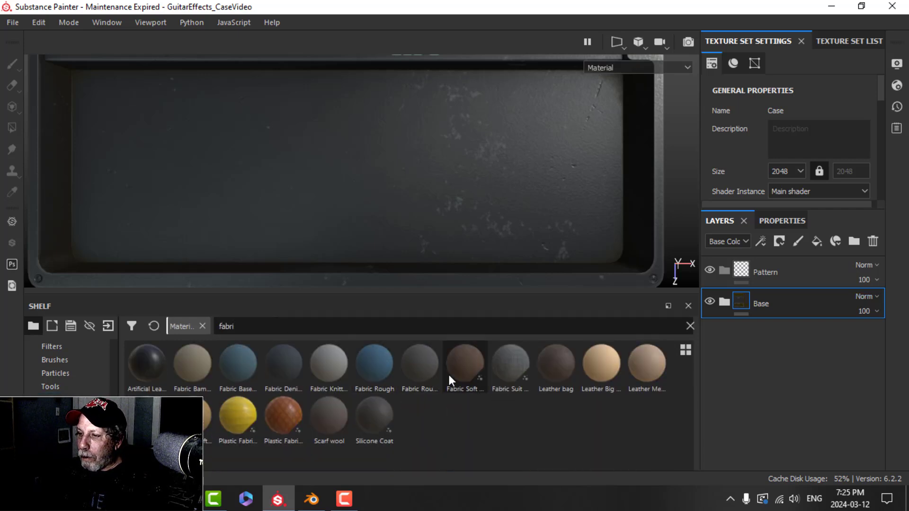
mouse_move(462, 372)
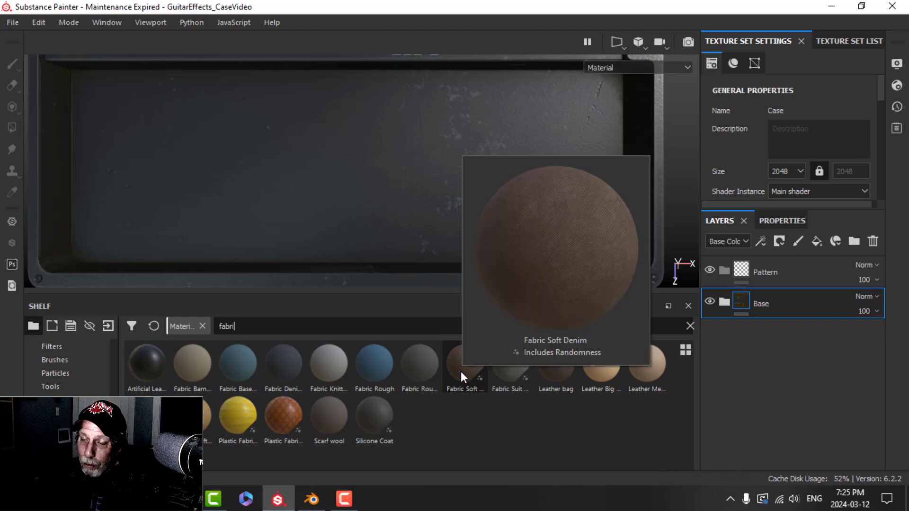
left_click_drag(461, 371, 773, 279)
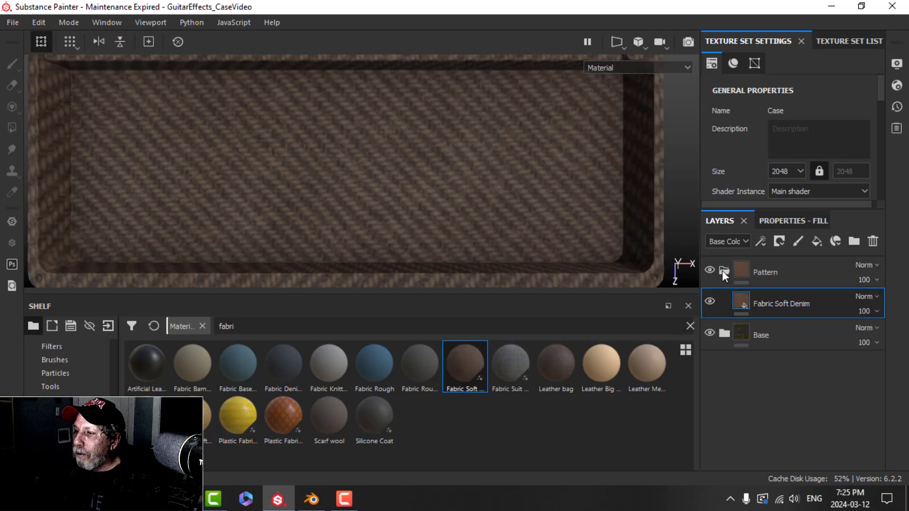
left_click(727, 272)
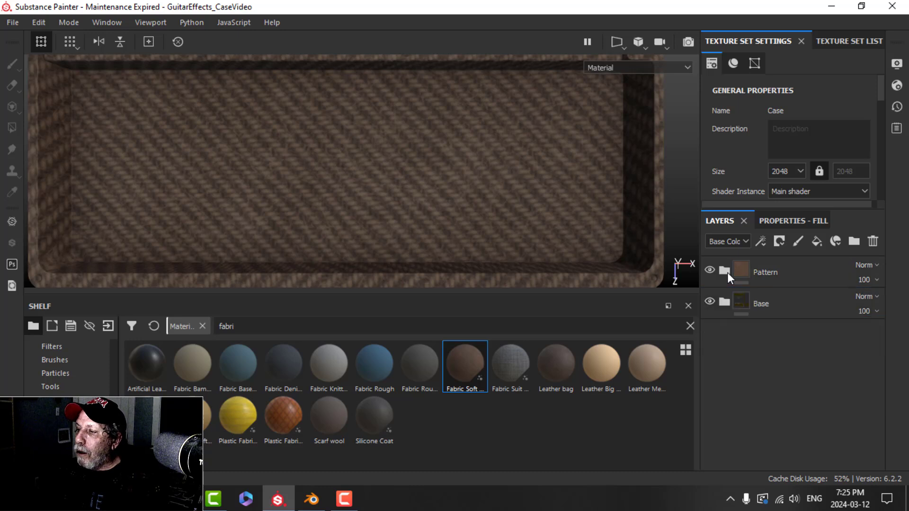
Step: Add a black mask to the Fabric Soft Denim layer and switch the viewport to an orthographic view
left_click(779, 241)
left_click(782, 271)
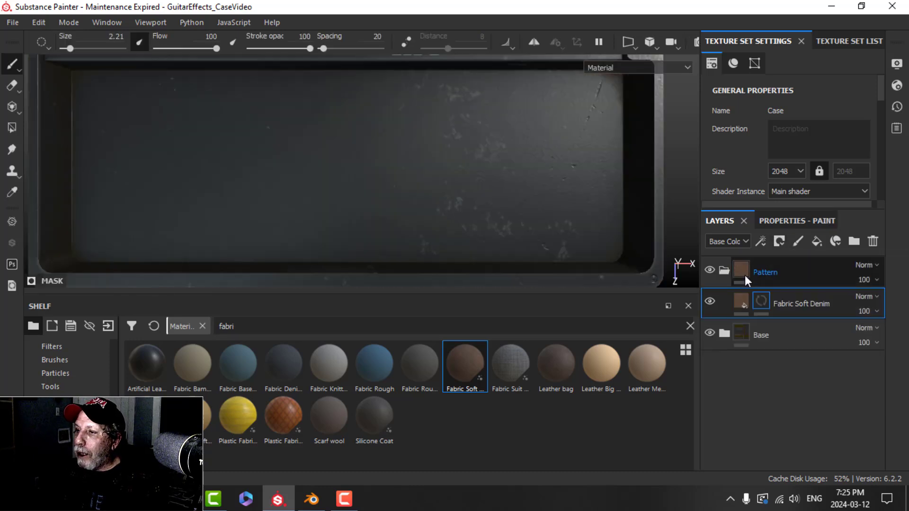
scroll(393, 160, "down", 4)
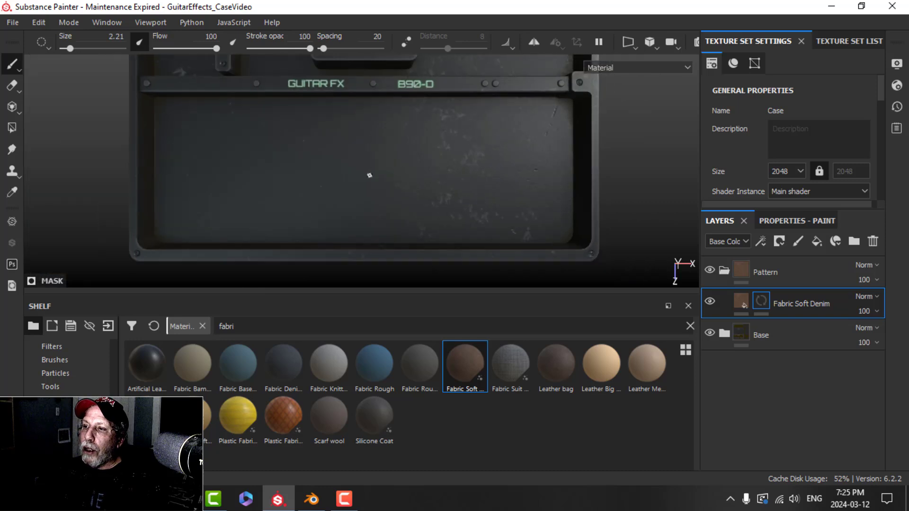
left_click(671, 42)
left_click(663, 72)
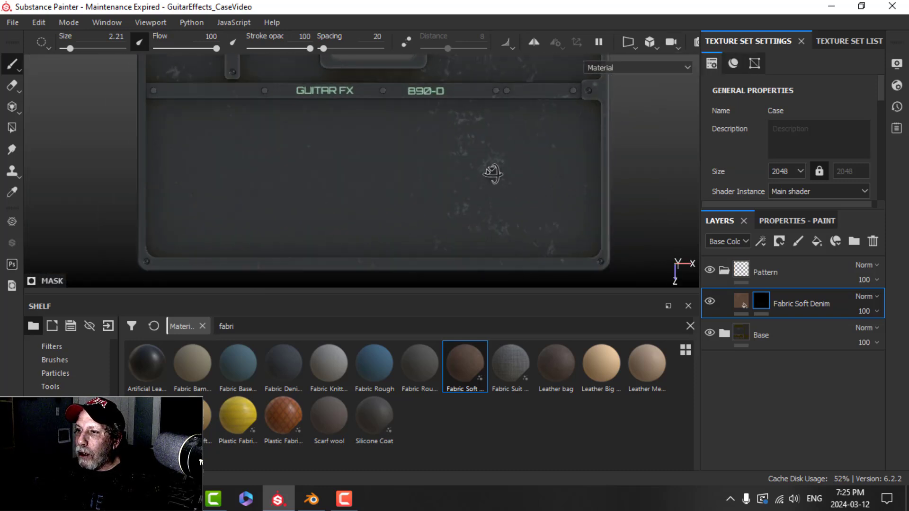
scroll(477, 175, "up", 2)
middle_click_drag(464, 173, 469, 187)
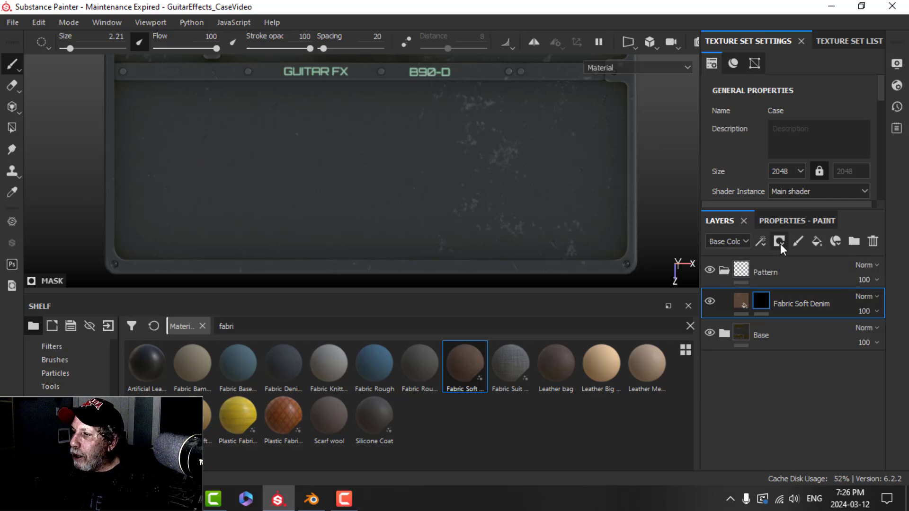
Step: Remove the mask from the Fabric Soft Denim layer and add a black mask to the Pattern folder instead
right_click(757, 302)
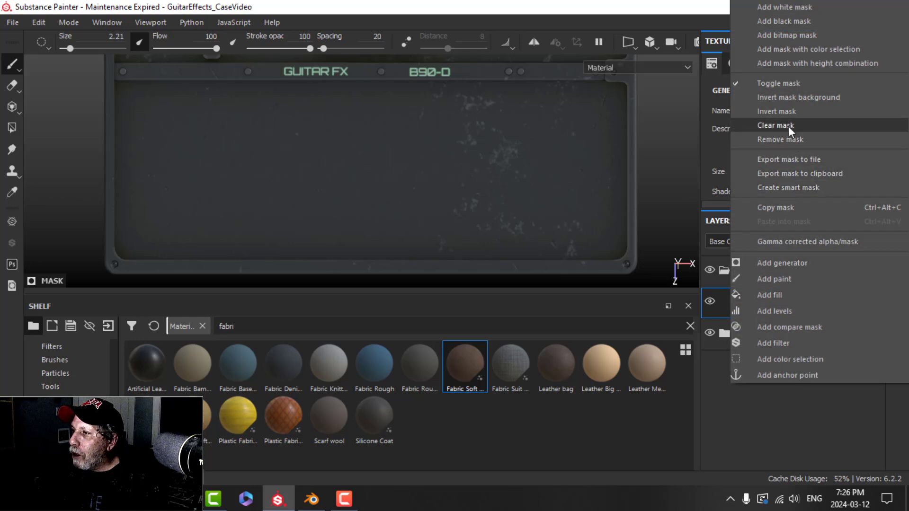
left_click(789, 138)
left_click(765, 271)
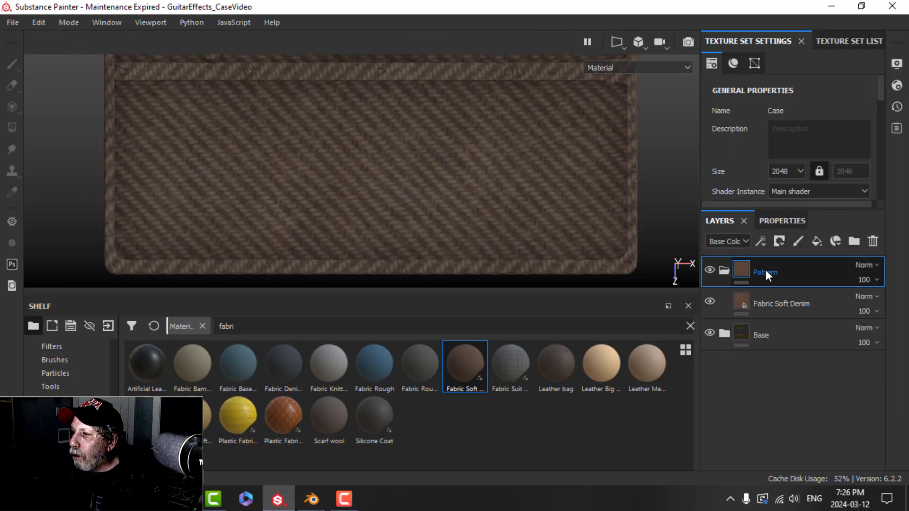
left_click(779, 241)
left_click(794, 271)
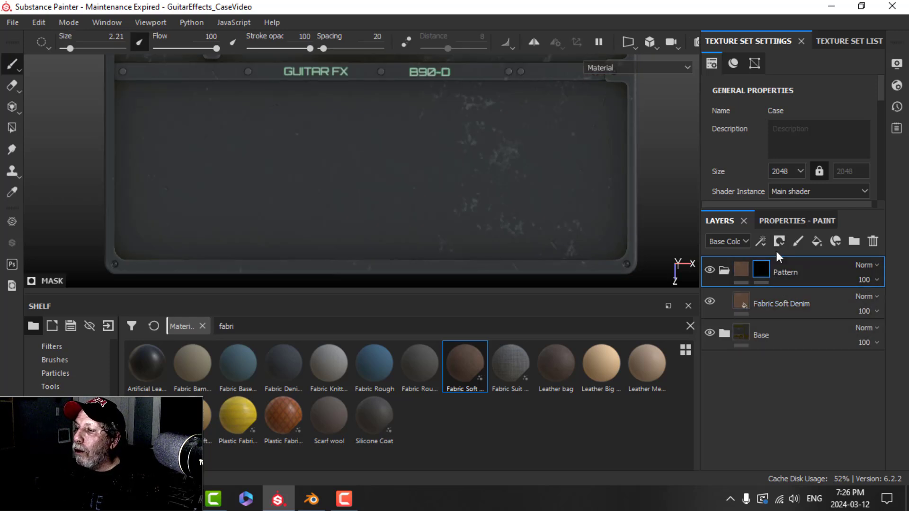
Step: Use Polygon Fill in quad mode with color 1 on the Pattern mask to reveal the fabric across the large tray's floor
left_click(12, 127)
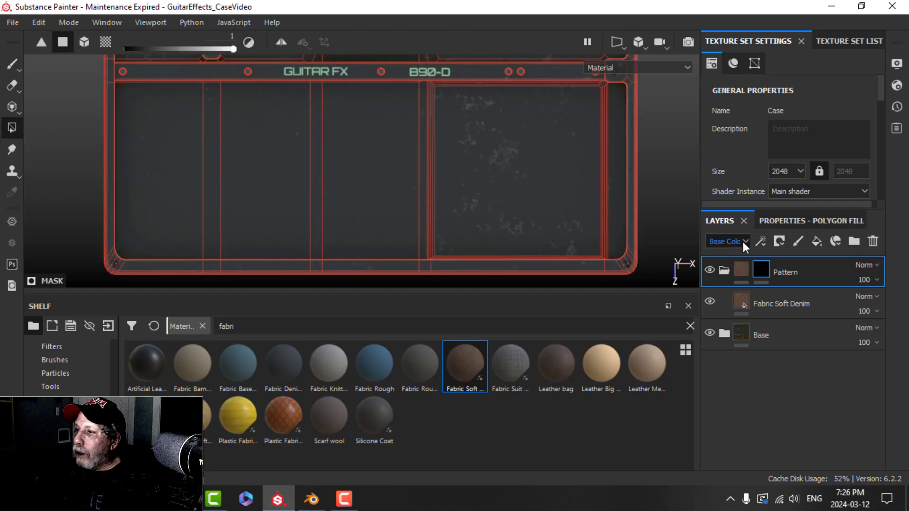
left_click(785, 222)
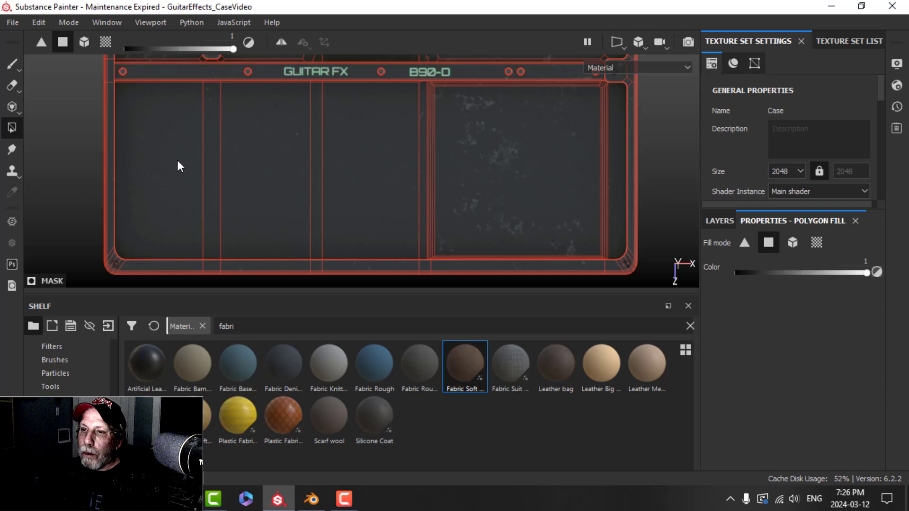
left_click_drag(148, 128, 539, 171)
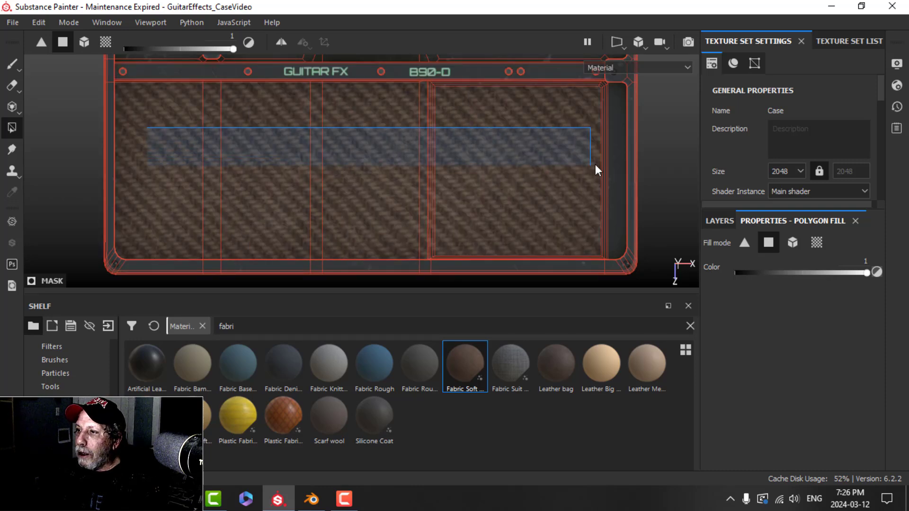
left_click_drag(608, 170, 614, 165)
scroll(515, 172, "down", 3)
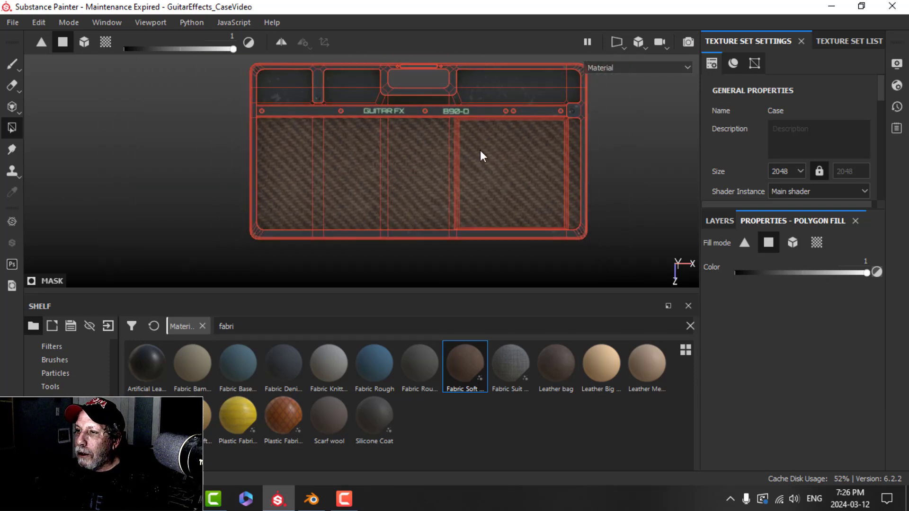
middle_click_drag(480, 150, 439, 196)
scroll(439, 195, "up", 5)
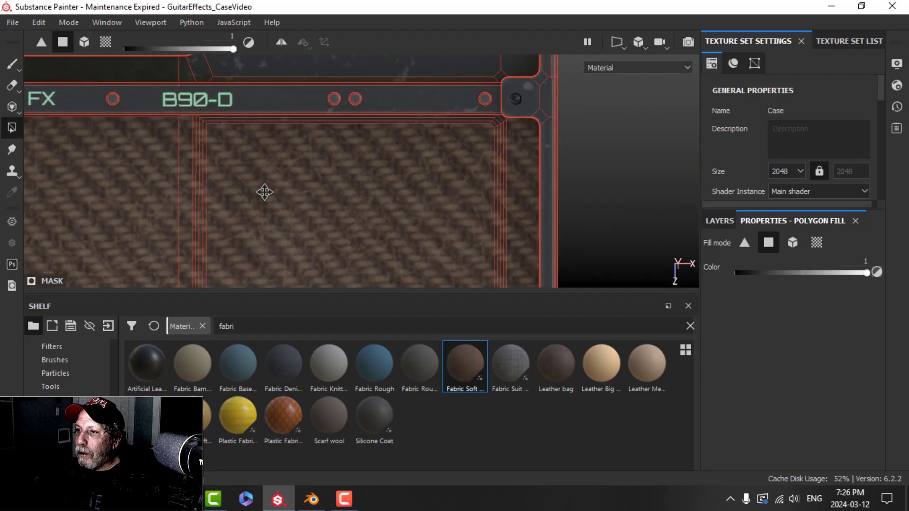
Step: Compare the tray with and without the Fabric Soft Denim layer, zoom in on its corner, and reselect the Pattern folder's mask
left_click(720, 221)
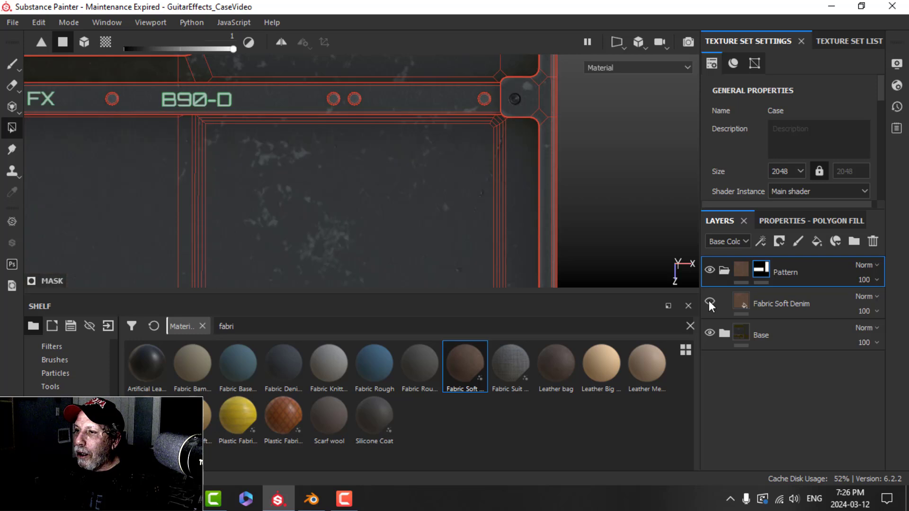
left_click(741, 269)
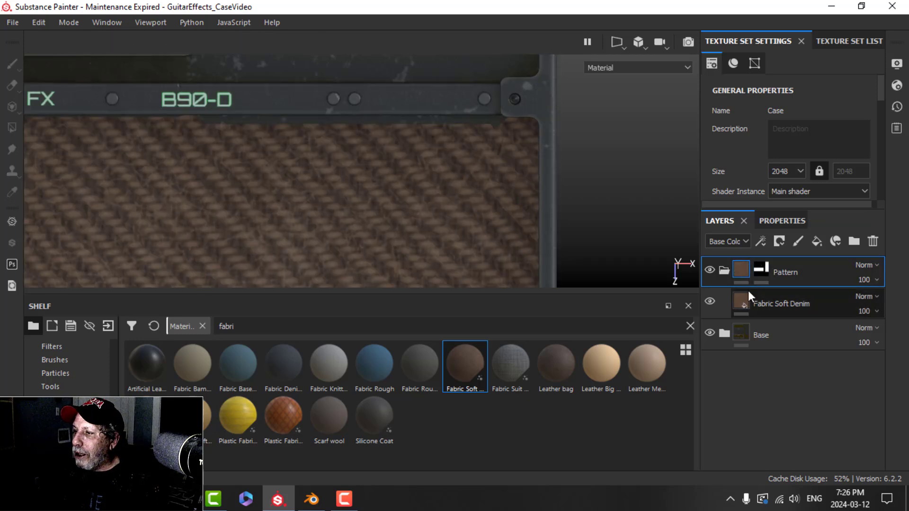
scroll(381, 176, "up", 5)
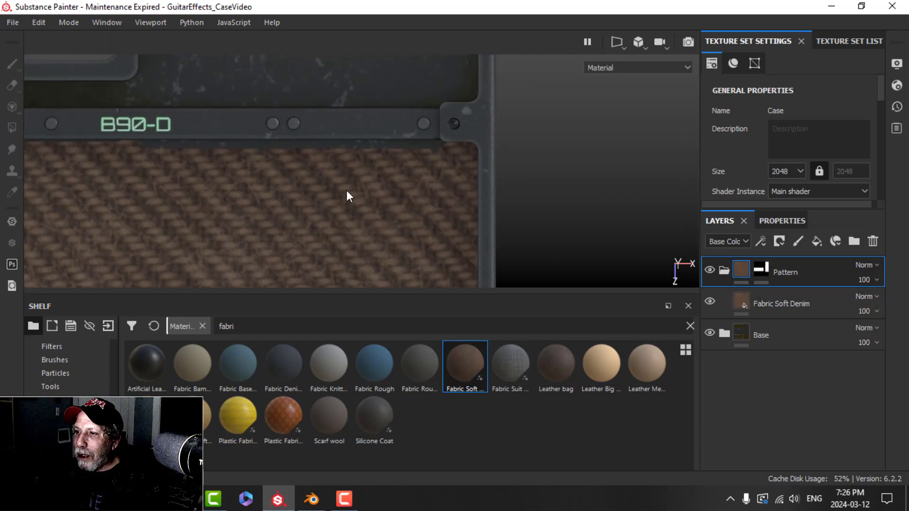
left_click(456, 197)
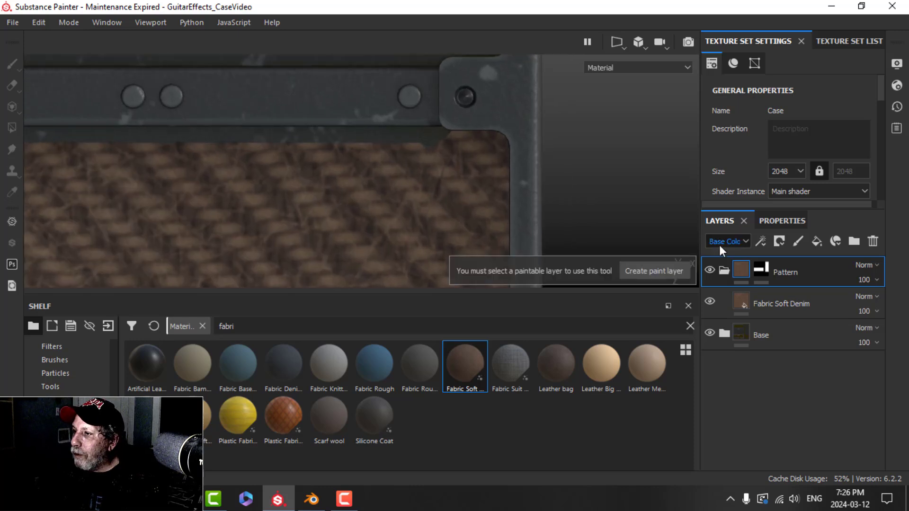
left_click(761, 269)
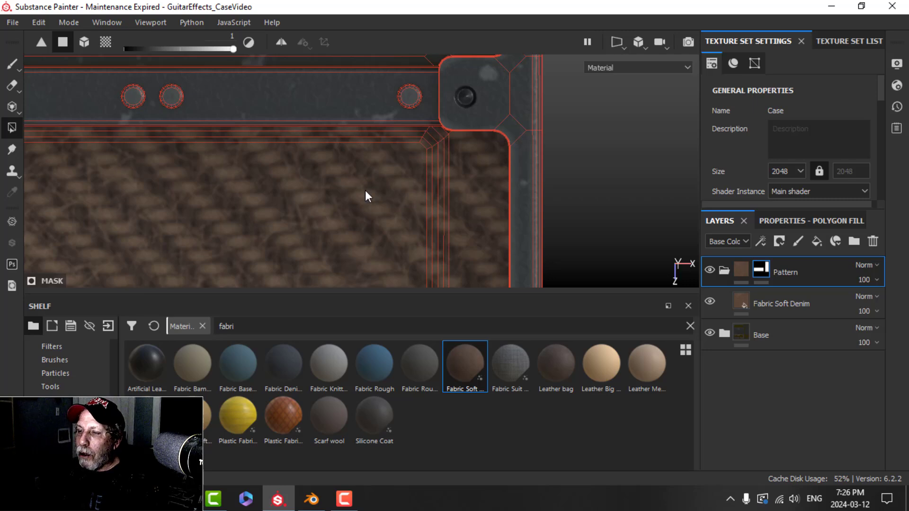
Step: Remove the fabric from the tray's inner wall below the GUITAR FX lettering by filling it with color 0 on the Pattern mask
left_click_drag(367, 195, 451, 154, "alt")
middle_click_drag(379, 194, 513, 149, "alt")
scroll(280, 165, "up", 1)
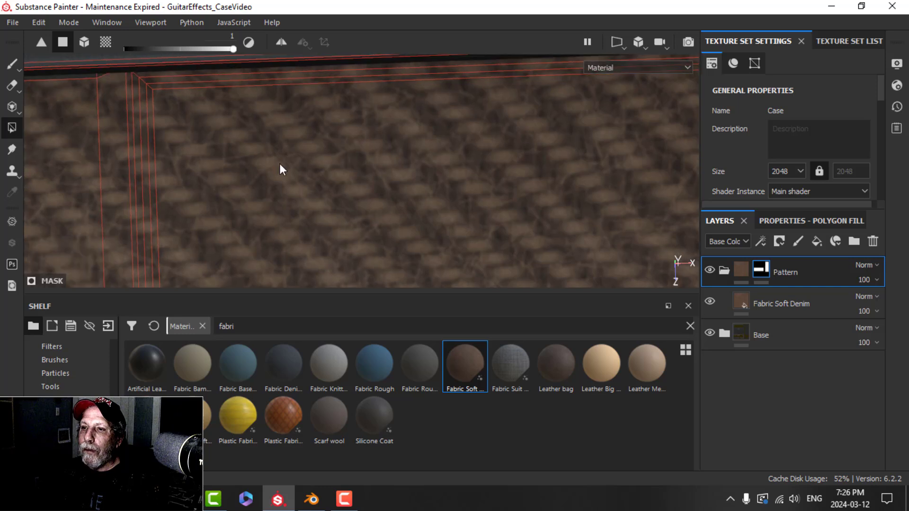
scroll(280, 164, "down", 3)
middle_click_drag(251, 187, 466, 203, "alt")
scroll(466, 203, "up", 1)
scroll(428, 196, "up", 1)
left_click_drag(446, 188, 456, 137, "alt")
scroll(458, 187, "up", 2)
left_click_drag(422, 183, 422, 179, "alt")
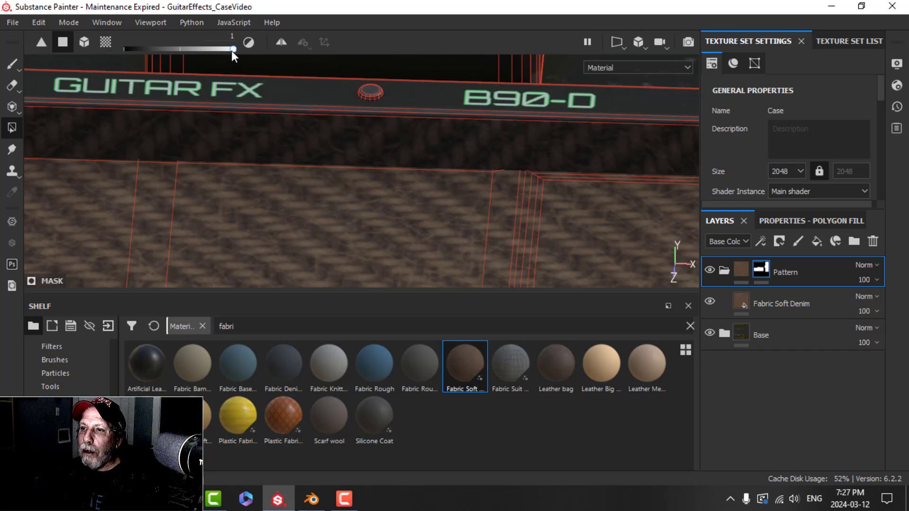
key("x")
left_click(388, 130)
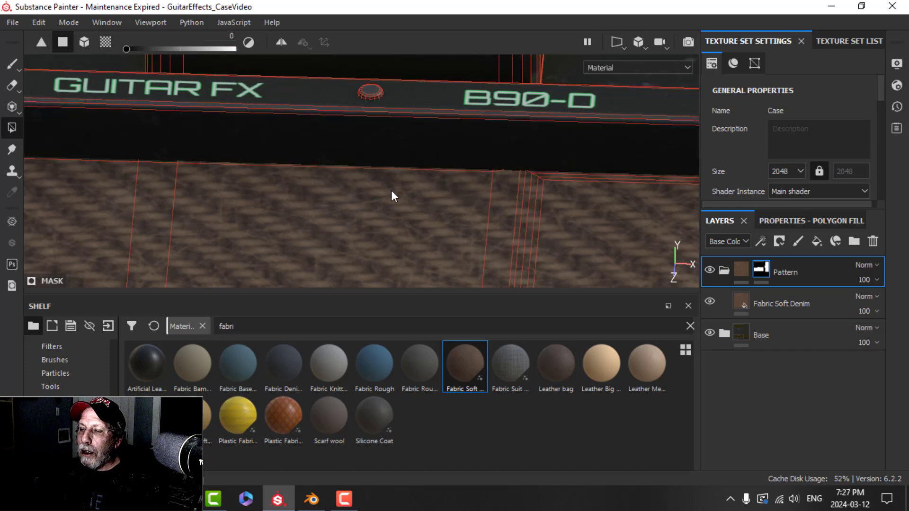
Step: Examine the fabric's edge along the inner wall below the GUITAR FX and B90-D lettering for misfilled faces
key("x")
left_click_drag(316, 214, 392, 200, "alt")
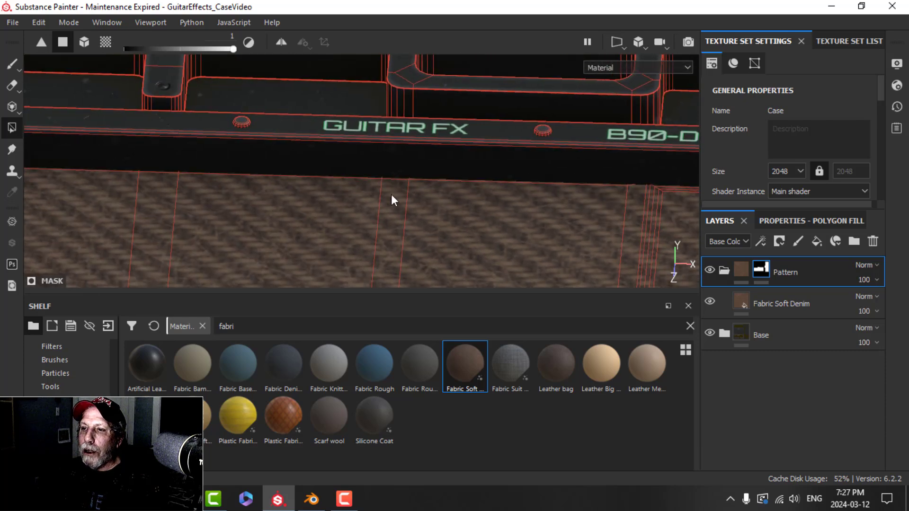
middle_click_drag(216, 206, 256, 222, "alt")
left_click_drag(258, 224, 288, 248, "alt")
middle_click_drag(207, 219, 335, 205, "alt")
scroll(335, 208, "down", 2)
left_click_drag(404, 207, 404, 225, "alt")
middle_click_drag(468, 222, 297, 189, "alt")
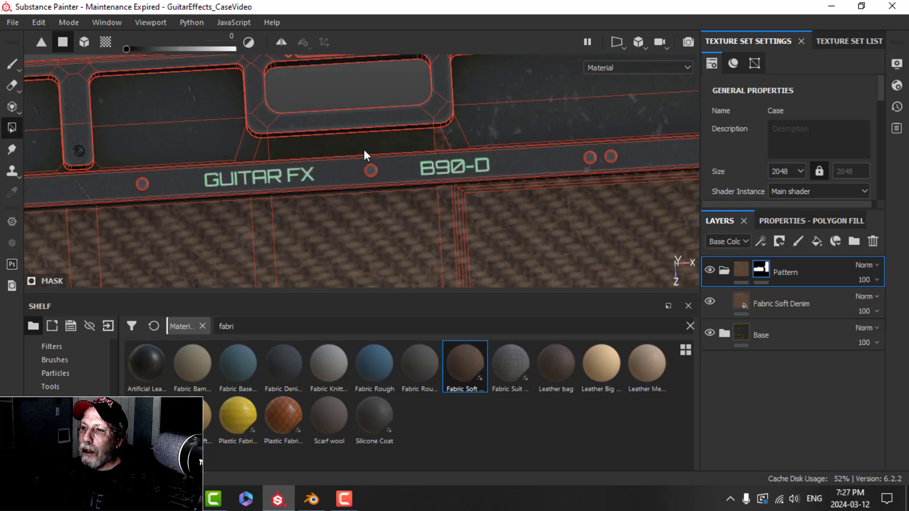
left_click_drag(364, 150, 368, 216, "alt")
scroll(463, 234, "up", 7)
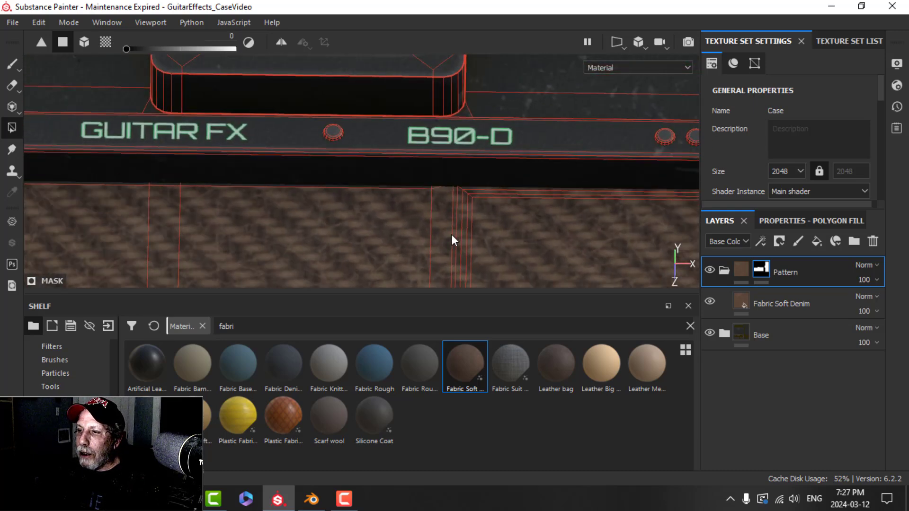
middle_click_drag(373, 212, 390, 207, "alt")
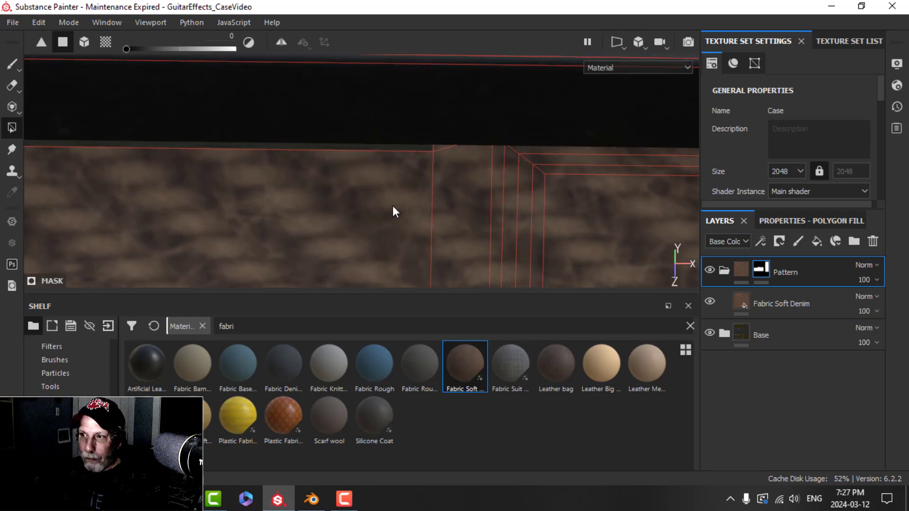
Step: Set Polygon Fill to triangle mode, check the tray's inner edges, and switch to the Paint tool to view the case without wireframe
left_click(783, 222)
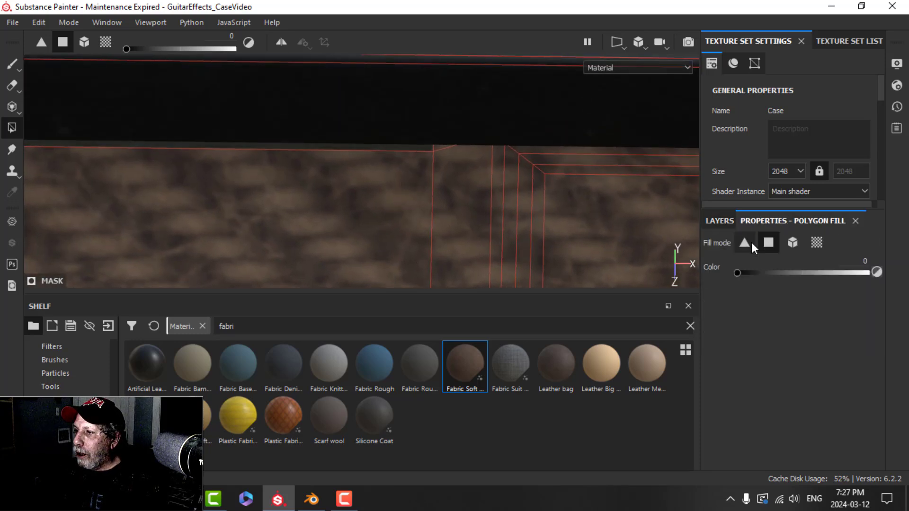
left_click(746, 242)
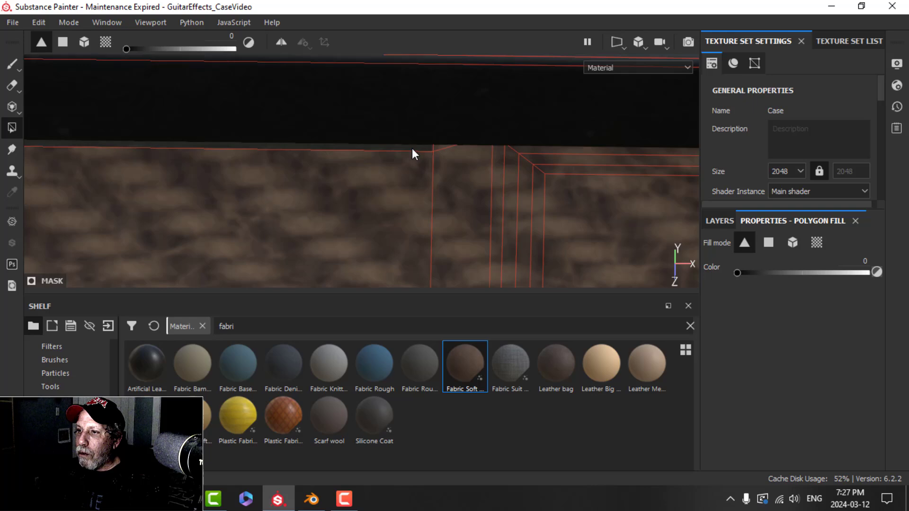
scroll(355, 196, "down", 2)
left_click_drag(356, 198, 538, 203, "alt")
scroll(379, 230, "down", 2)
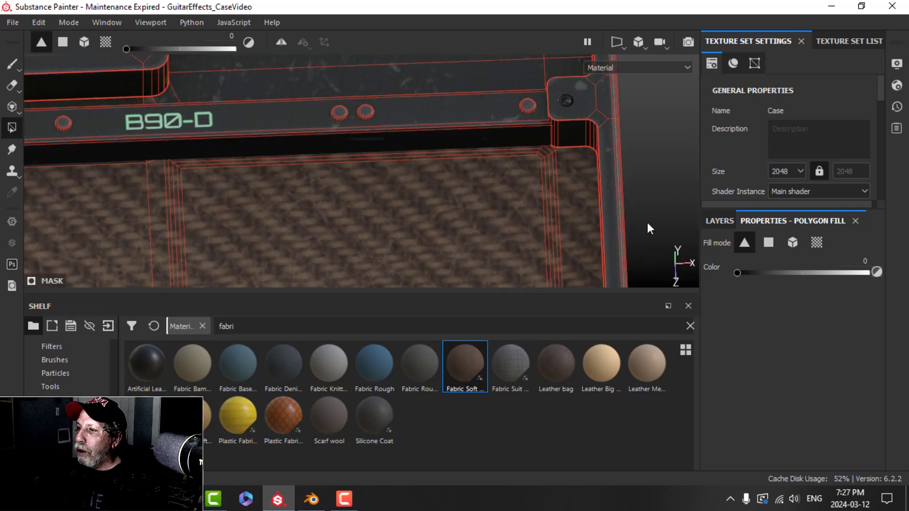
left_click(12, 64)
scroll(412, 265, "down", 2)
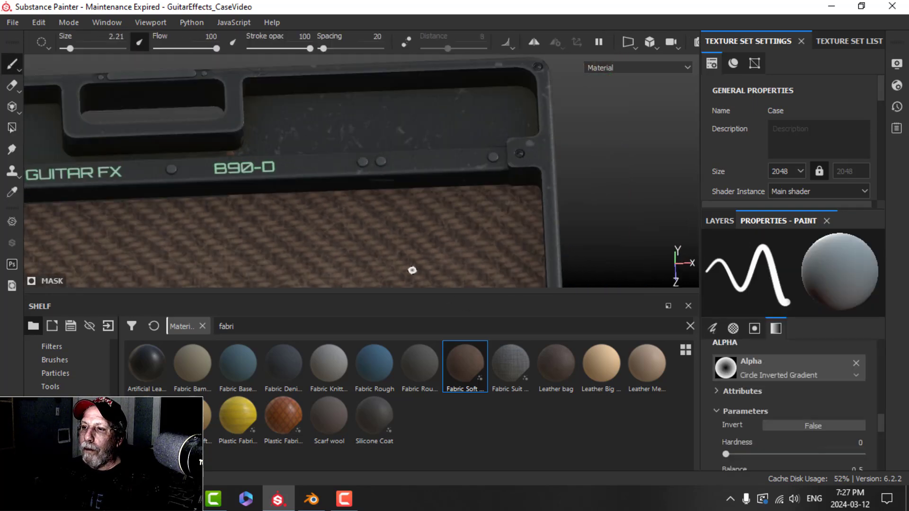
mouse_move(412, 266)
middle_mouse_down("alt")
mouse_move(381, 250)
mouse_move(471, 237)
middle_mouse_up("alt")
left_click_drag(470, 238, 424, 225, "alt")
Step: Set the Fabric Soft Denim layer to Tri-planar projection with a UV scale of 5
left_click(724, 222)
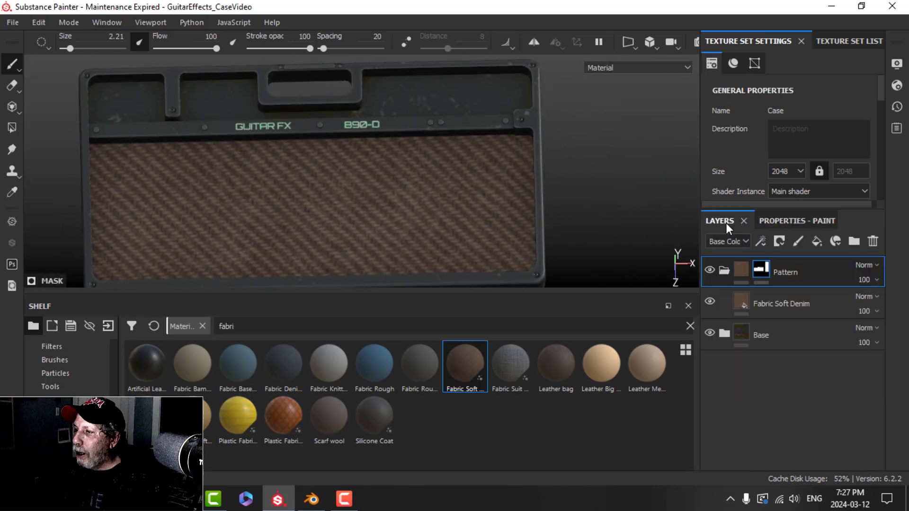
left_click(767, 304)
left_click(787, 223)
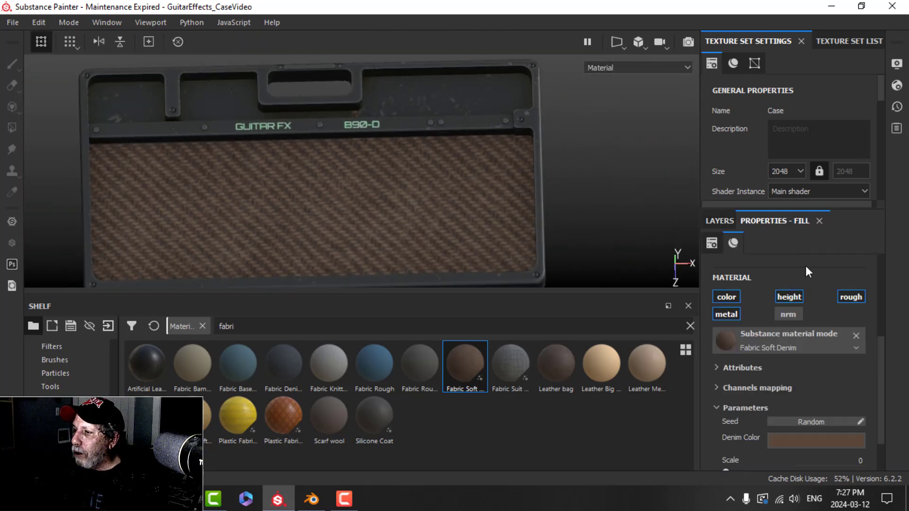
scroll(798, 355, "up", 3)
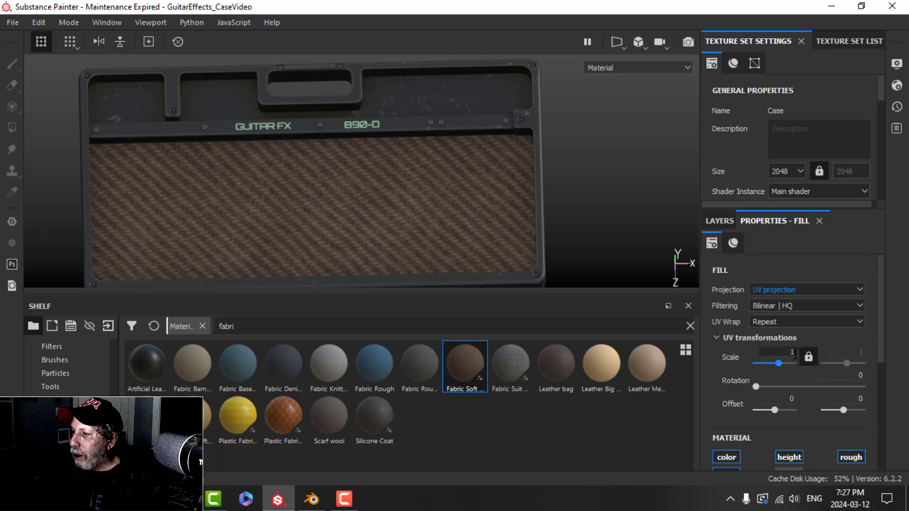
left_click(774, 290)
left_click(767, 319)
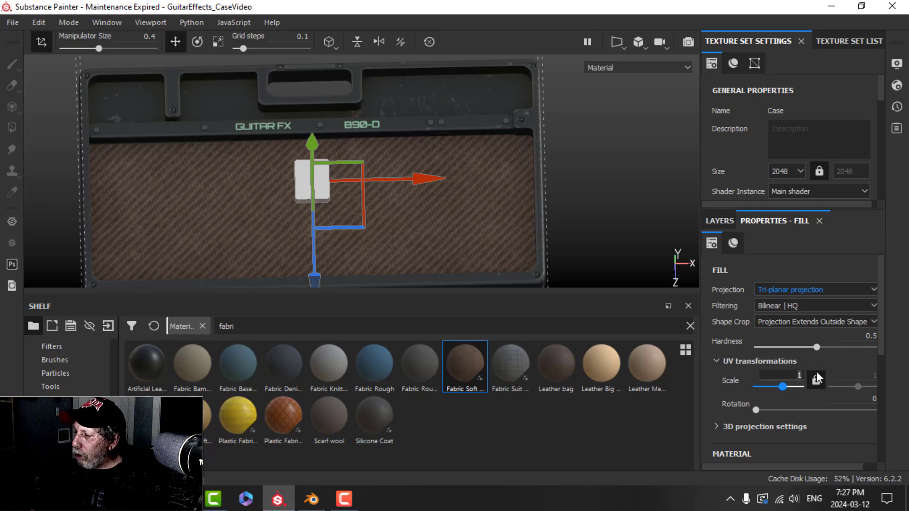
type("5")
key("Return")
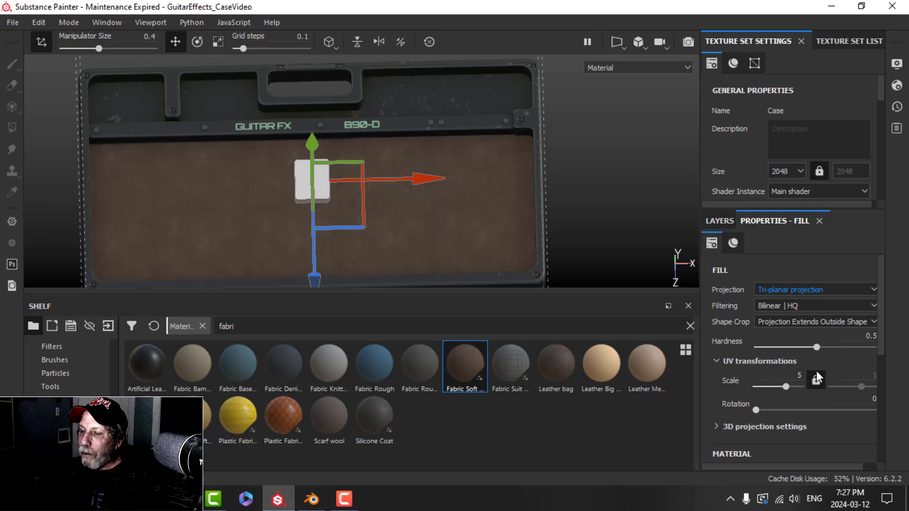
Step: Change the fabric's Denim Color to a neutral dark grey with RGB values of 0.162
scroll(499, 210, "up", 5)
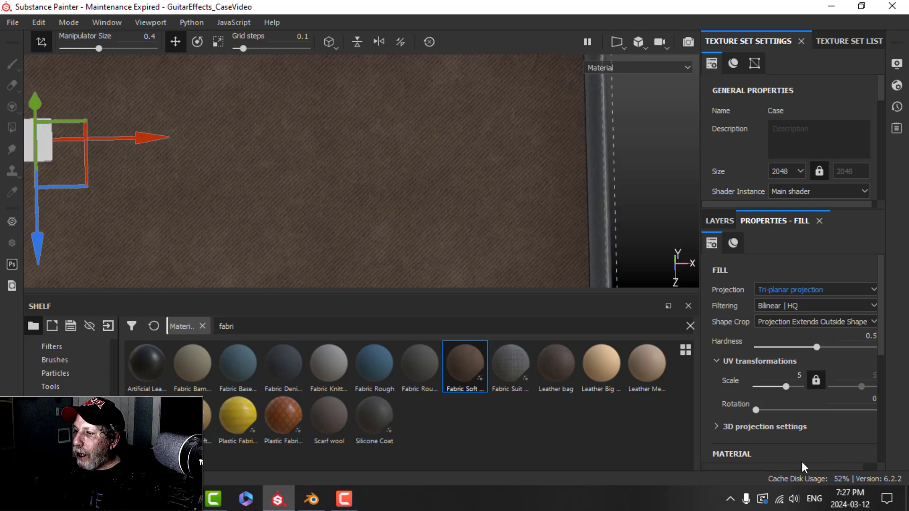
scroll(786, 426, "down", 3)
left_click(799, 440)
left_click_drag(757, 394, 722, 394)
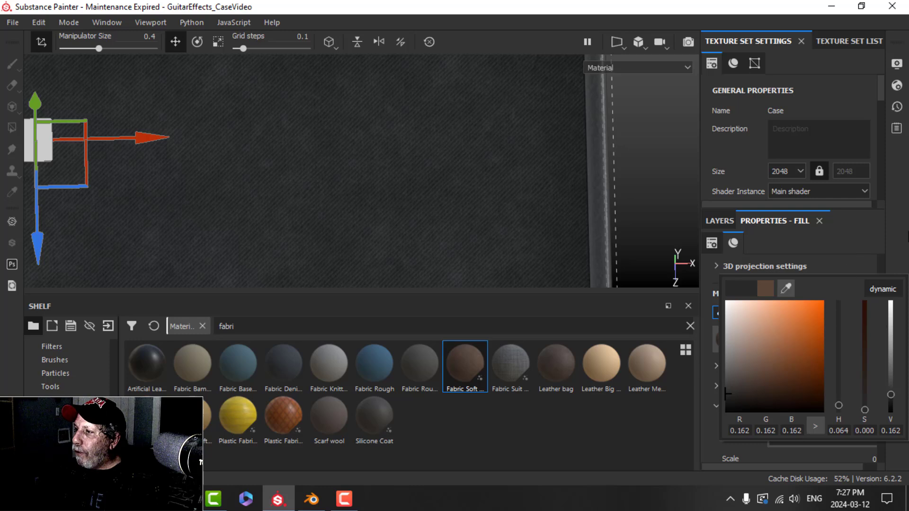
left_click_drag(361, 236, 376, 216, "alt")
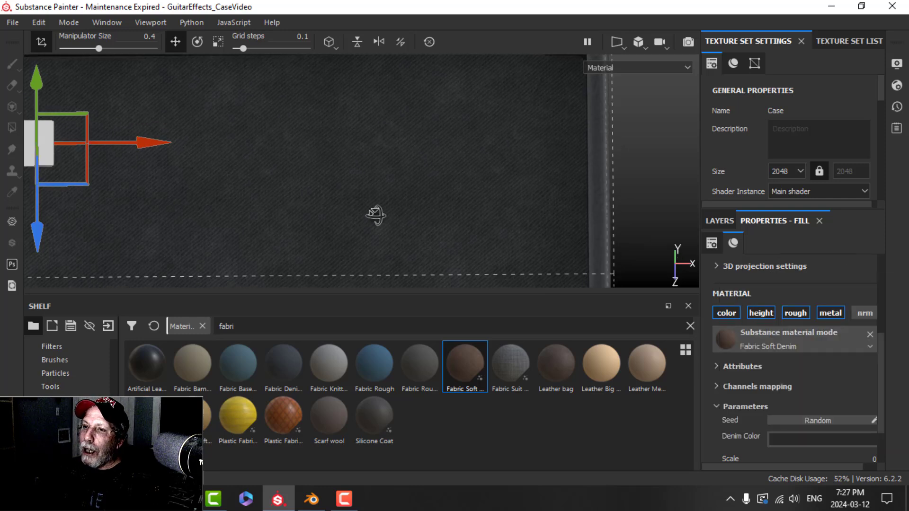
Step: Hide the projection manipulator and switch the viewport to a perspective view of the whole case
left_click(41, 40)
scroll(404, 250, "down", 2)
middle_click_drag(368, 245, 437, 213, "alt")
scroll(436, 213, "down", 1)
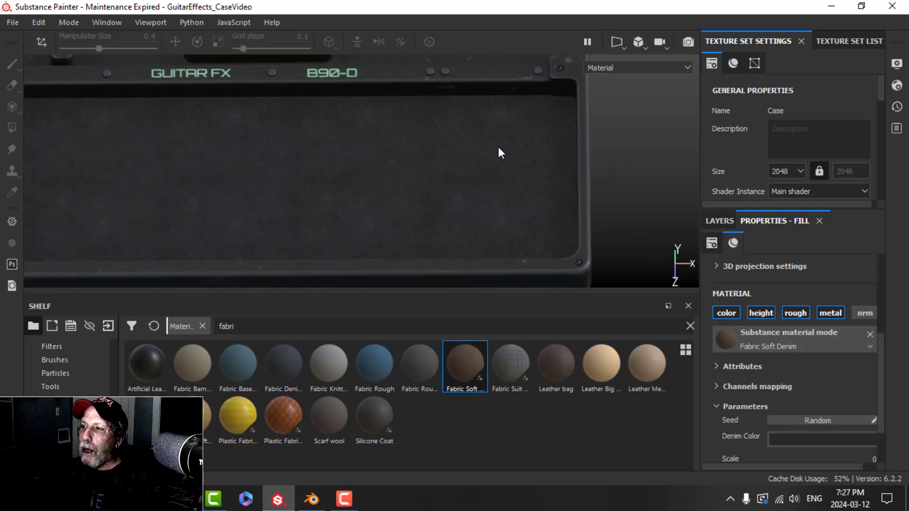
left_click(637, 45)
left_click(645, 61)
scroll(503, 170, "down", 2)
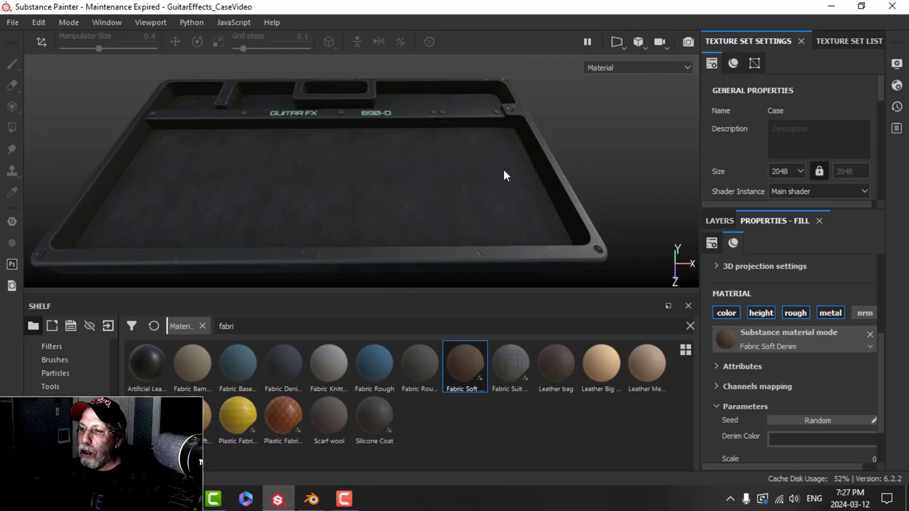
Step: Examine the dark fabric on the tray floor from several angles
scroll(501, 171, "up", 2)
mouse_move(454, 182)
left_mouse_down("alt")
mouse_move(400, 195)
mouse_move(367, 171)
mouse_move(457, 166)
mouse_move(450, 174)
left_mouse_up("alt")
right_click_drag(450, 174, 430, 197, "alt")
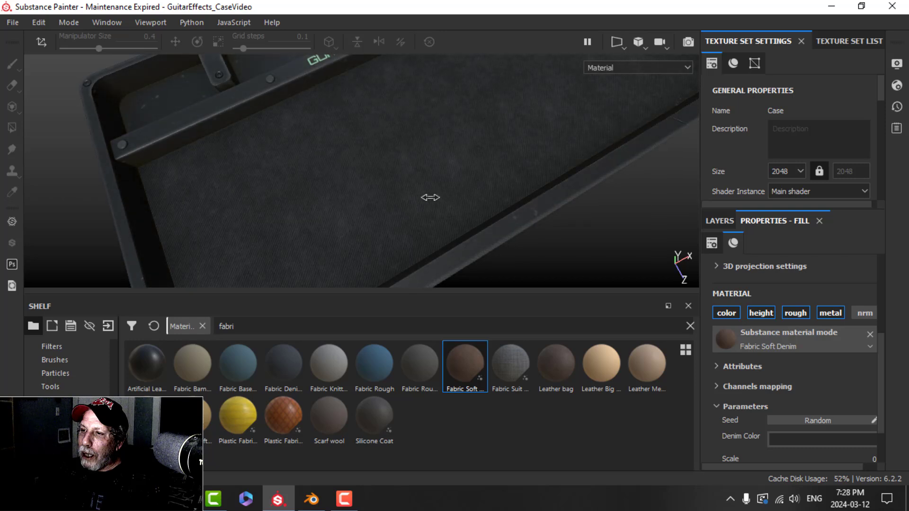
left_click_drag(488, 197, 394, 187, "alt")
left_click_drag(458, 157, 374, 197, "alt")
middle_click_drag(373, 197, 397, 219, "alt")
left_click_drag(397, 218, 367, 218, "alt")
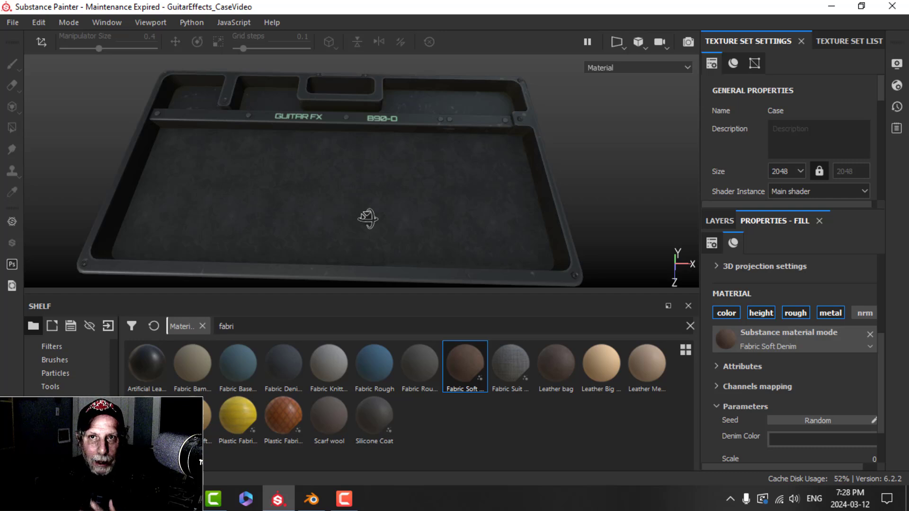
Step: Check the texture set list, review the output directory and template in the texture export settings, and close them without exporting
left_click(847, 41)
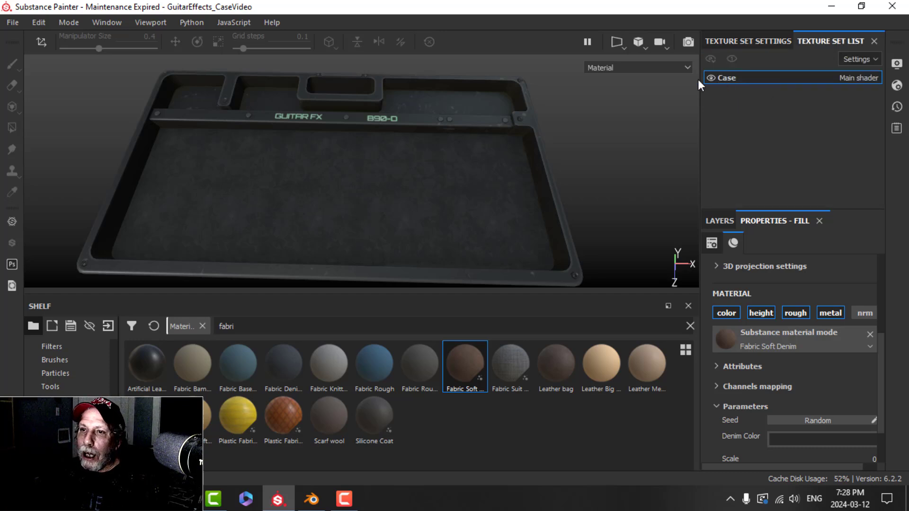
left_click(12, 23)
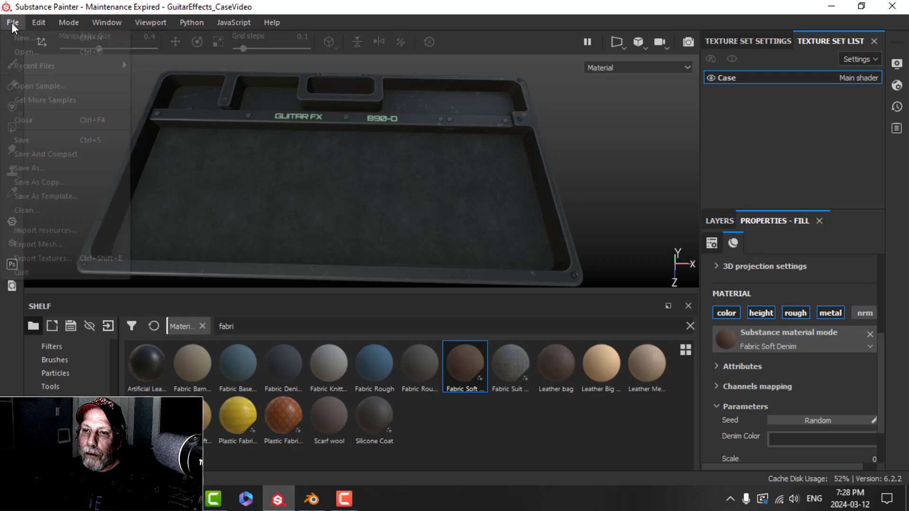
left_click(56, 258)
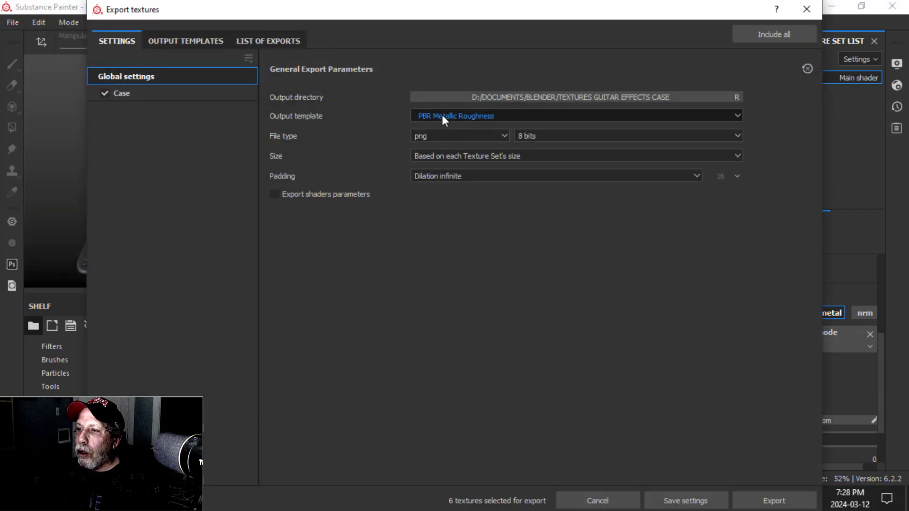
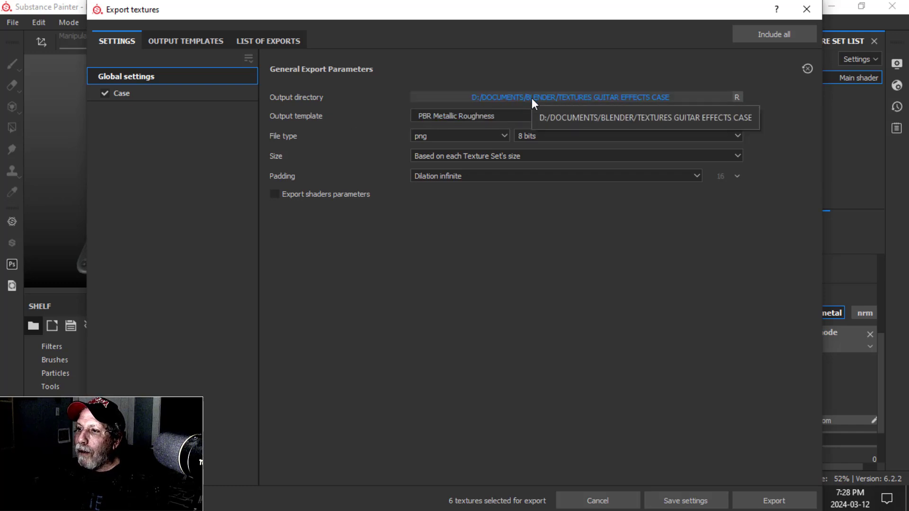
left_click(806, 9)
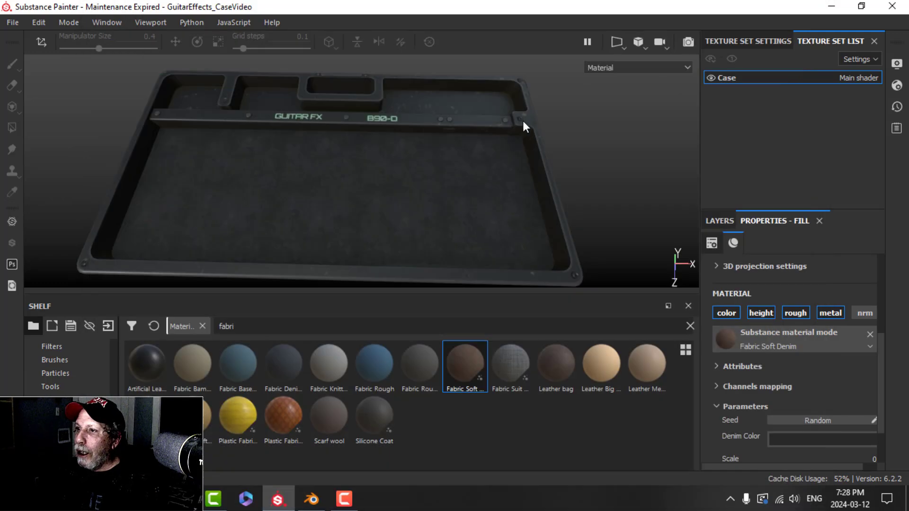
Step: Switch to Blender and select the case object in the guitar effects scene
left_click(311, 500)
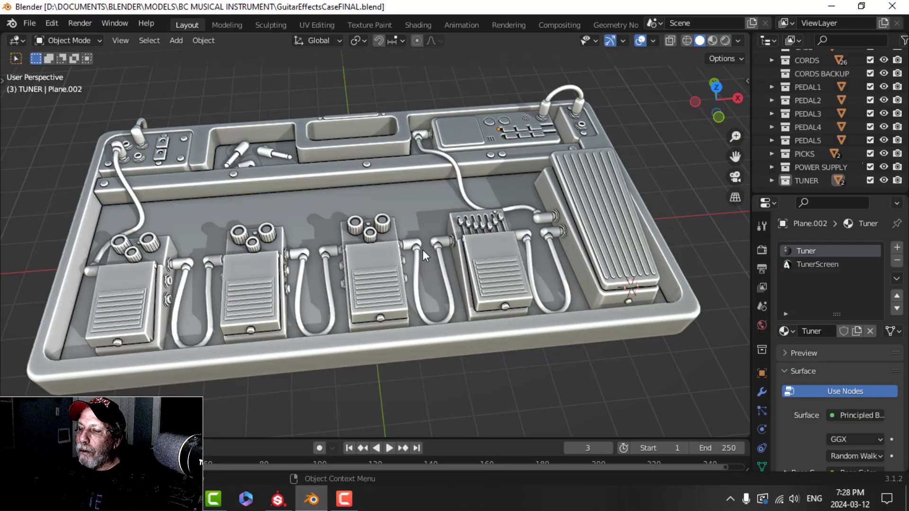
left_click(400, 186)
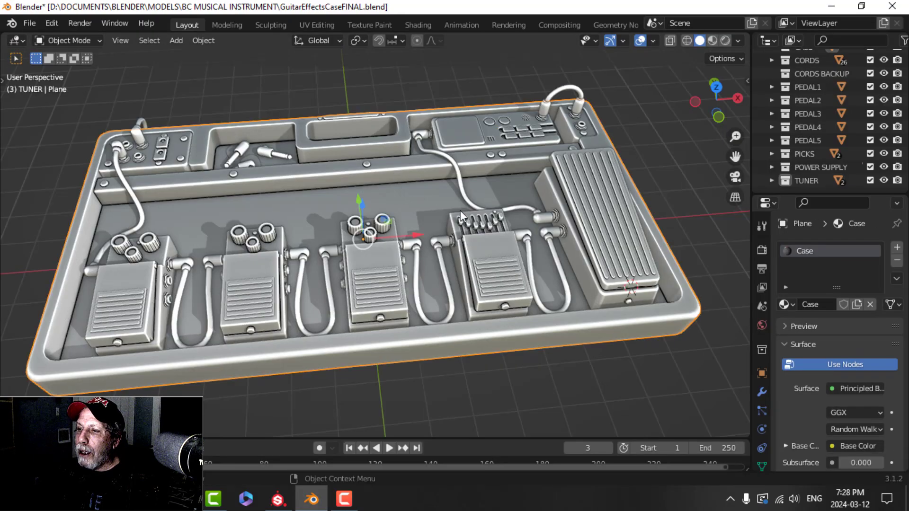
Step: Set up the Shading workspace with the isolated case in solid shading and an enlarged node editor without its sidebar
left_click(417, 25)
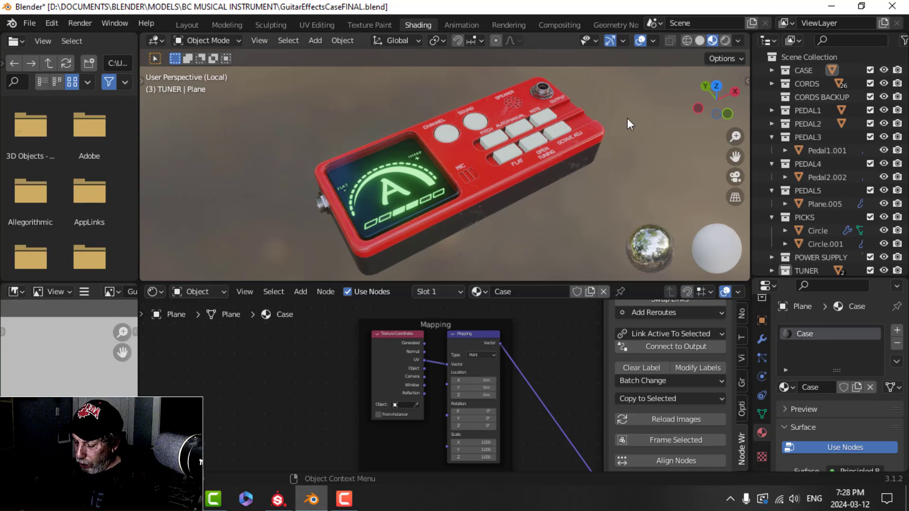
left_click(699, 42)
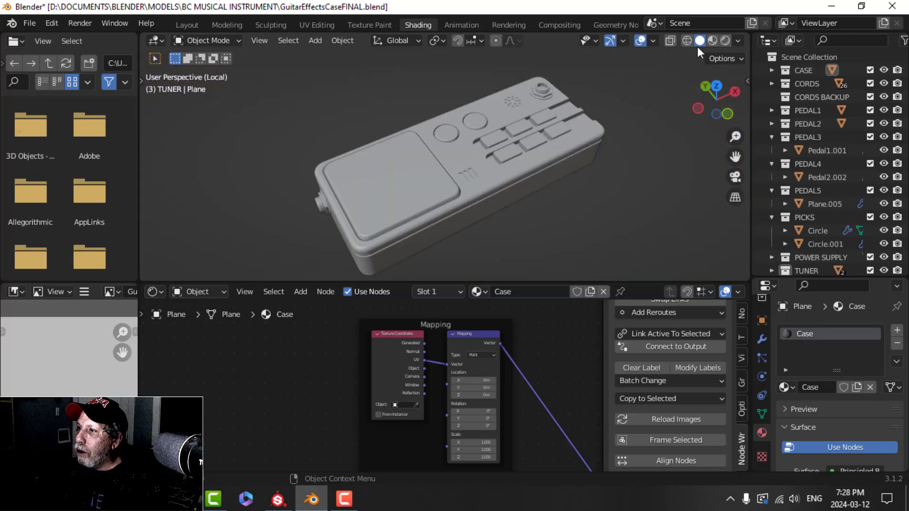
left_click(558, 139)
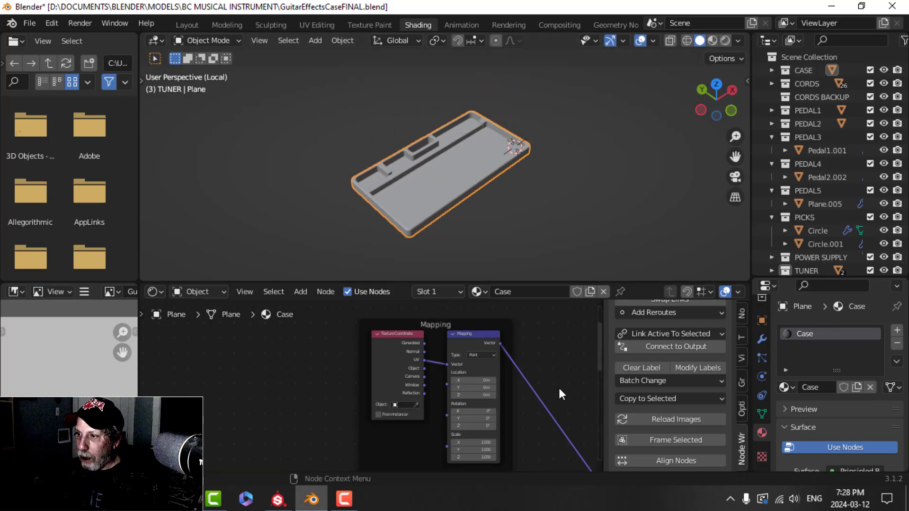
key("n")
scroll(613, 332, "down", 1)
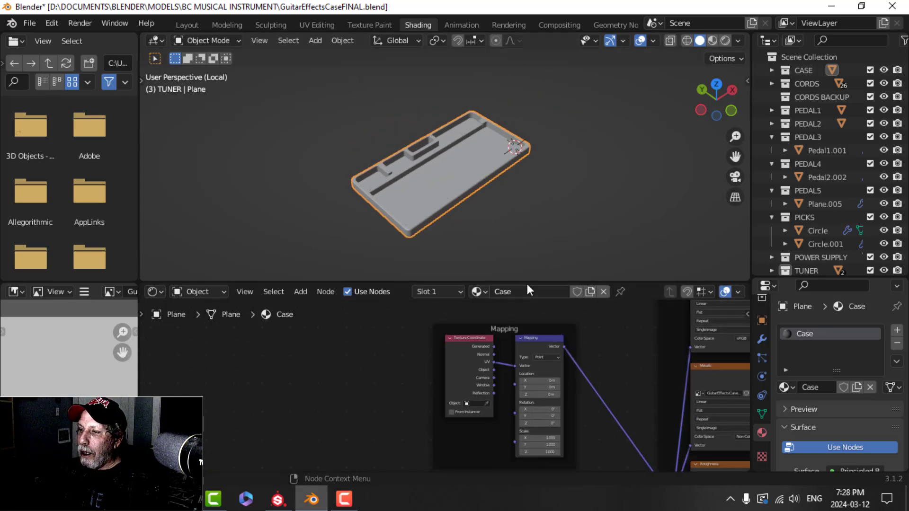
left_click_drag(527, 284, 501, 178)
Step: Delete the Displacement node and the Displacement image texture node from the Case material
scroll(552, 267, "down", 3)
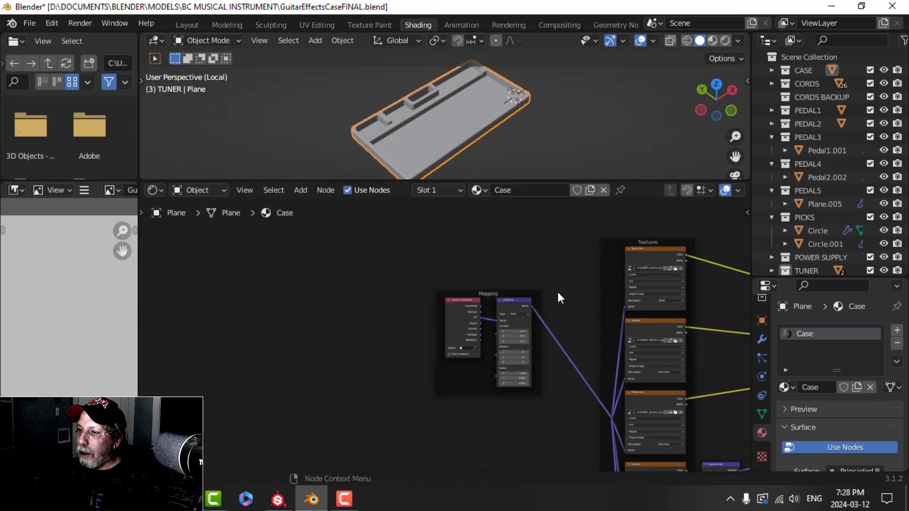
middle_click_drag(560, 307, 272, 264)
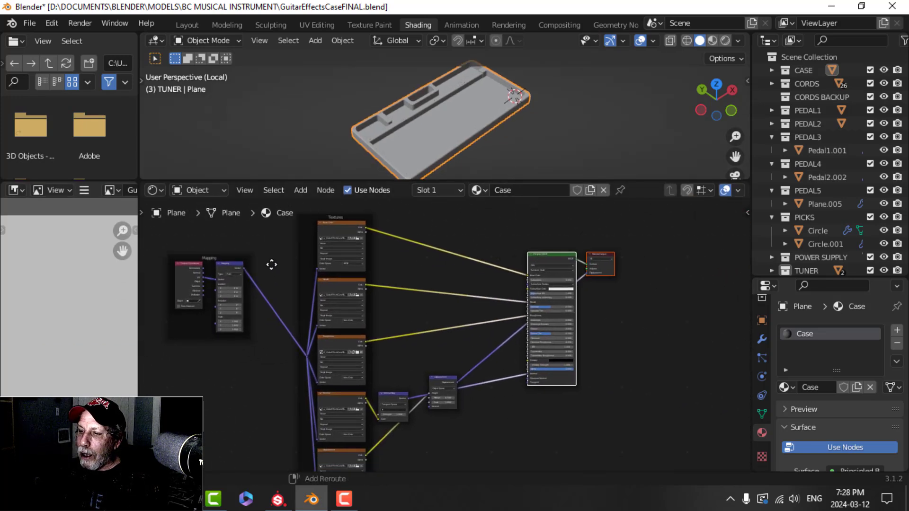
middle_click_drag(432, 313, 495, 316)
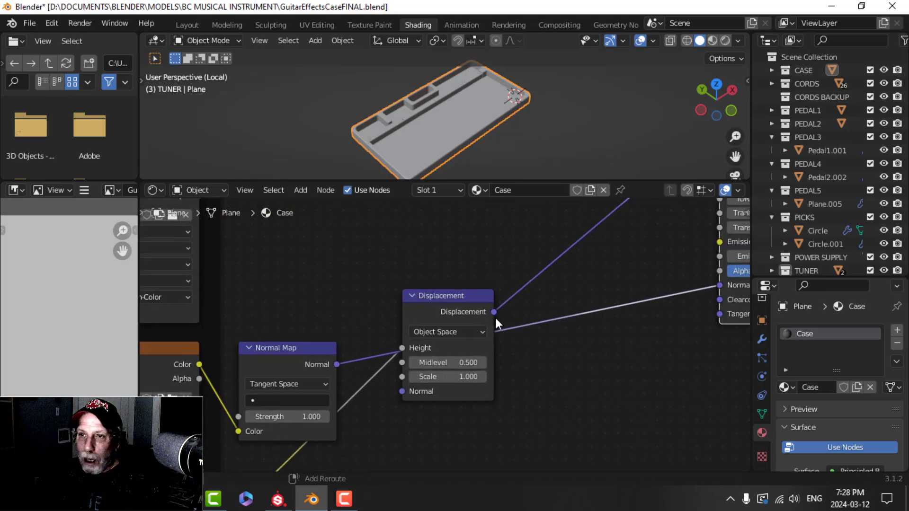
left_click(446, 296)
key("x")
scroll(450, 391, "down", 2)
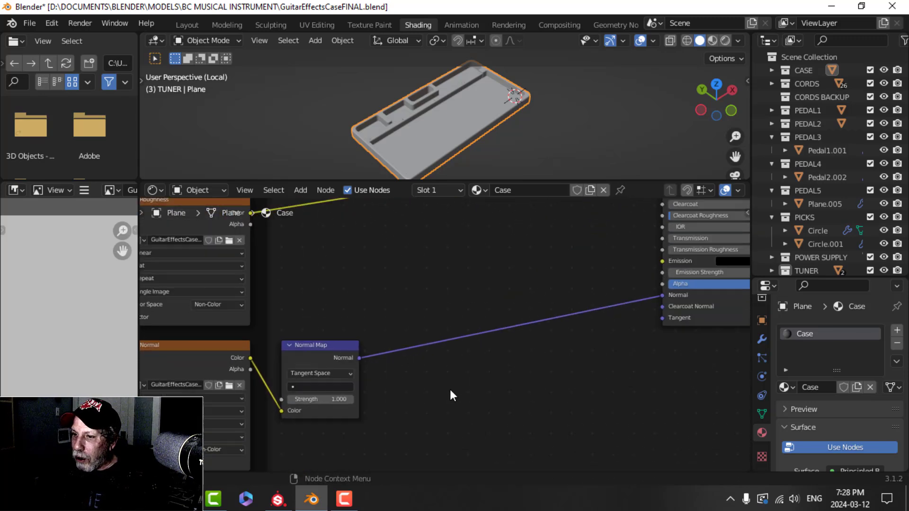
scroll(491, 284, "down", 1)
left_click(251, 362)
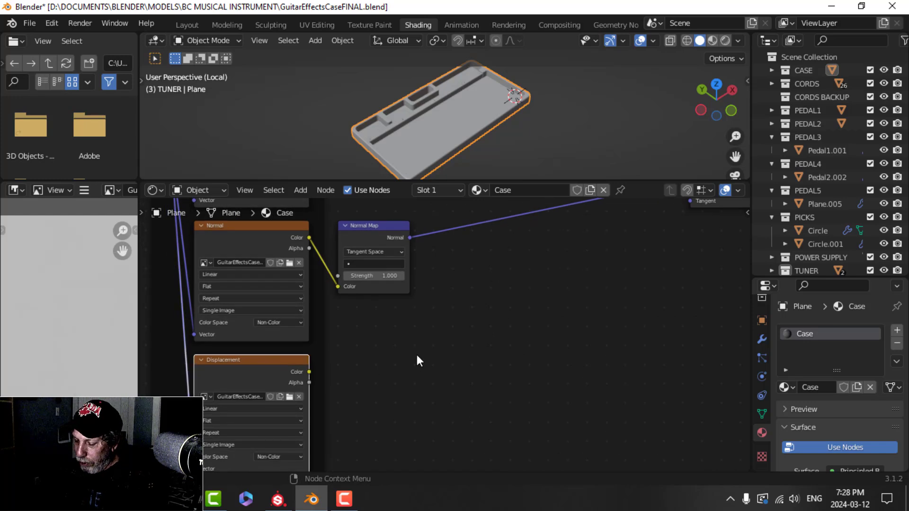
key("x")
scroll(434, 350, "down", 4)
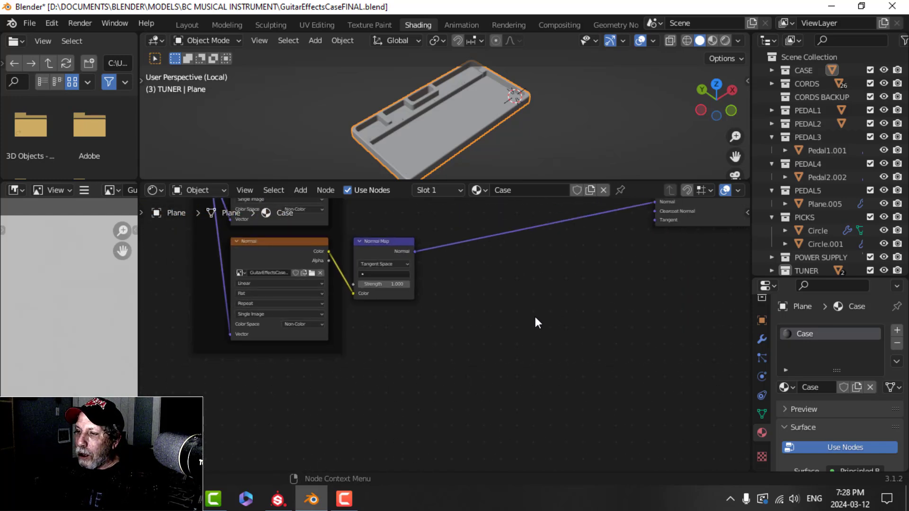
Step: Open the Principled Texture Setup file browser for the Principled BSDF node and close it without loading textures
scroll(474, 388, "down", 1)
scroll(406, 405, "up", 2, "shift")
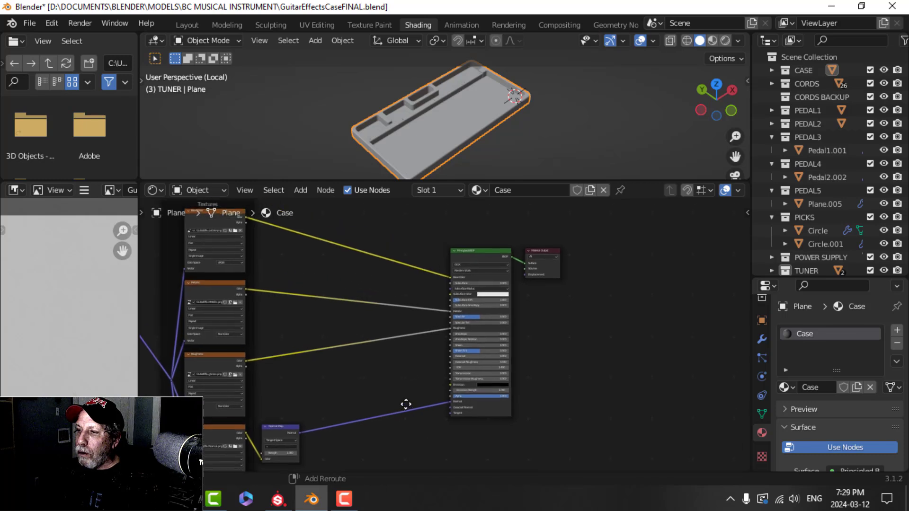
left_click(483, 250)
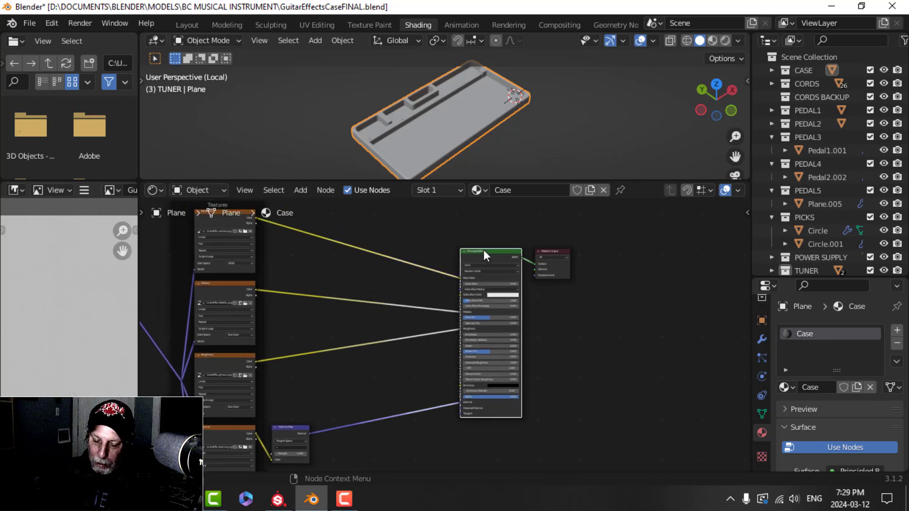
key("ctrl+shift+t")
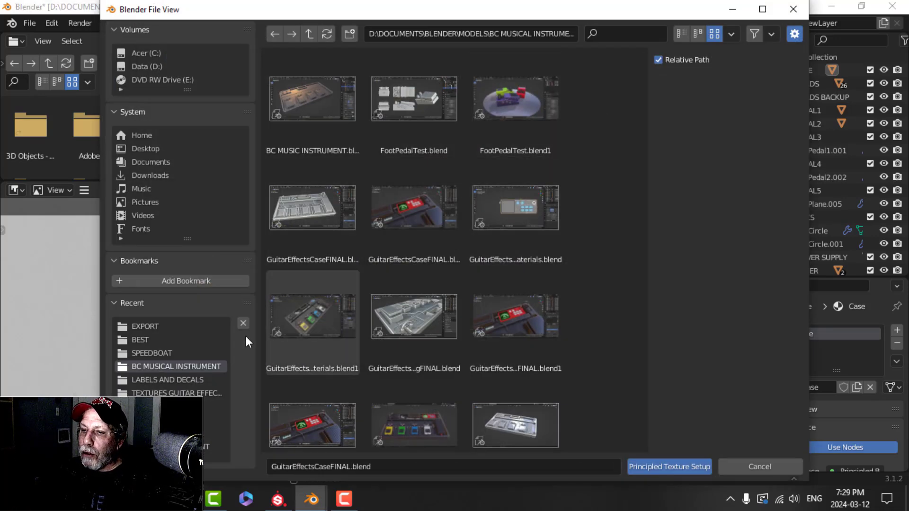
left_click(794, 9)
Step: Examine the Case material's image texture nodes, their color spaces and their connections to the Principled BSDF
middle_click_drag(292, 307, 344, 322)
scroll(300, 272, "up", 2)
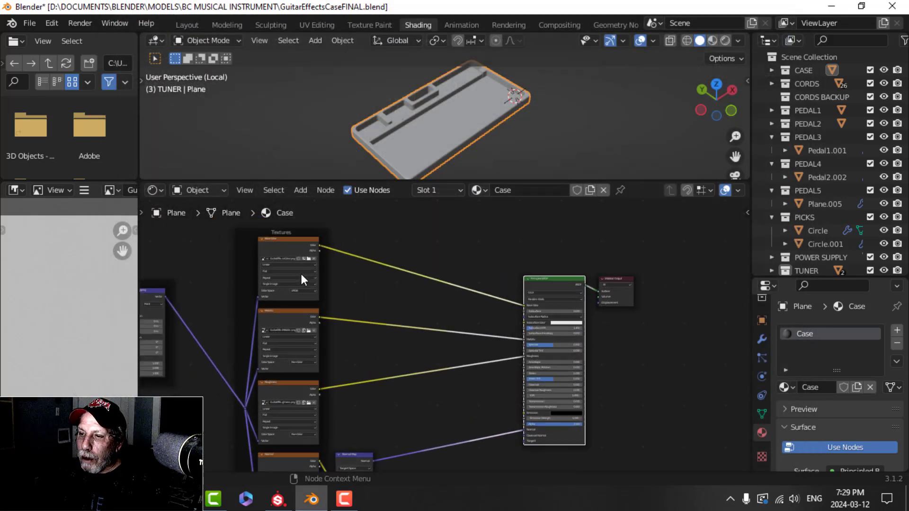
middle_click_drag(300, 272, 455, 270)
scroll(365, 321, "up", 2)
scroll(413, 353, "down", 2)
scroll(342, 284, "up", 2)
scroll(316, 269, "down", 1)
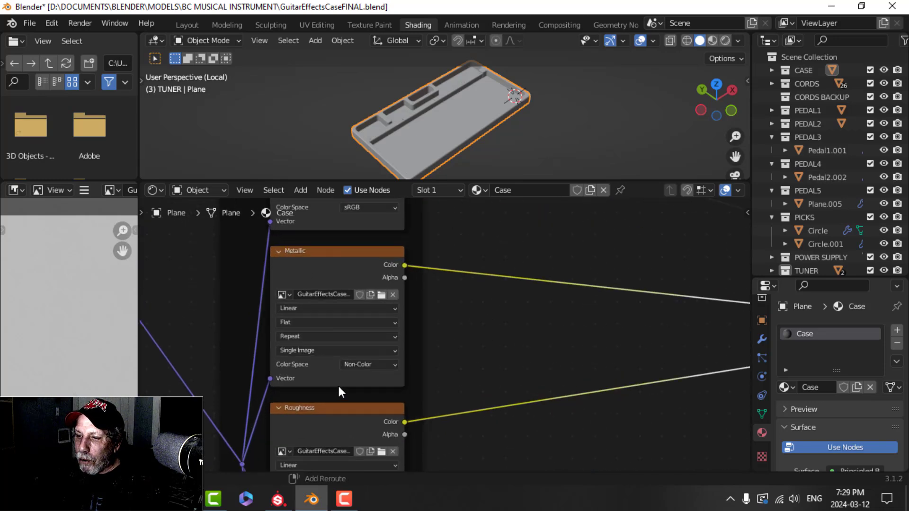
middle_click_drag(338, 384, 392, 317)
scroll(510, 341, "down", 1)
scroll(545, 336, "down", 1)
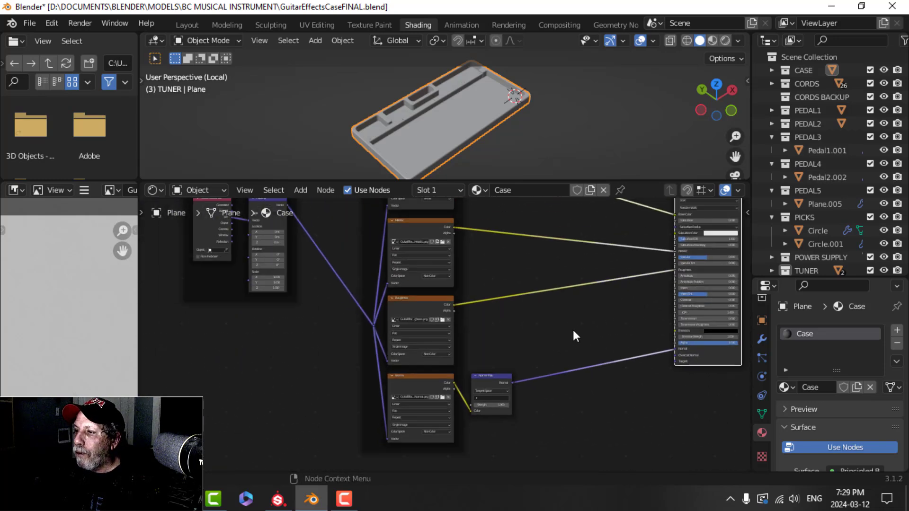
middle_click_drag(573, 331, 460, 356)
Step: Display the isolated case in material preview and examine the fabric weave on the tray floor up close
left_click(713, 40)
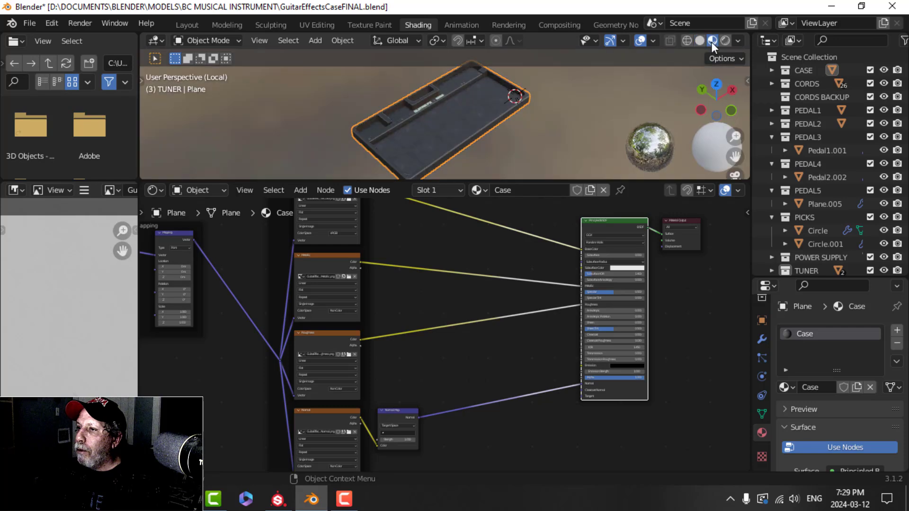
scroll(471, 122, "up", 5)
scroll(474, 124, "up", 5)
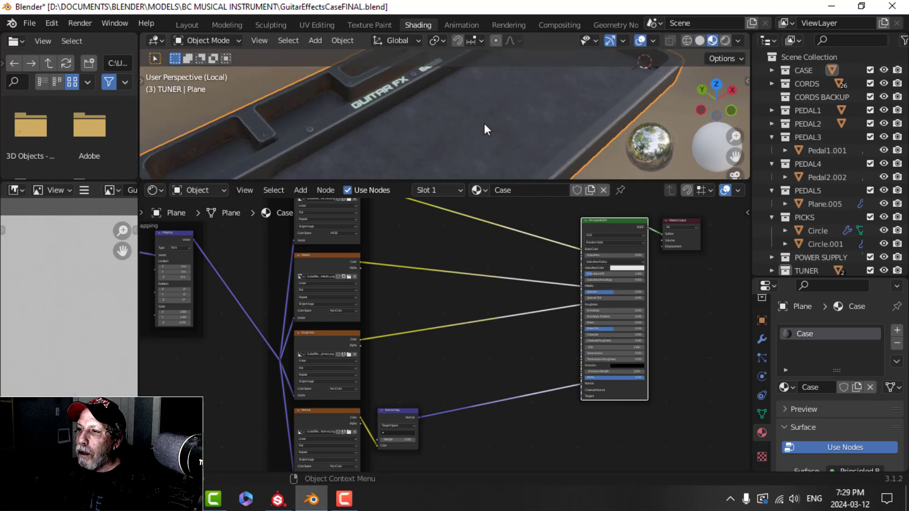
mouse_move(433, 142)
middle_mouse_down()
mouse_move(429, 159)
mouse_move(438, 125)
mouse_move(415, 141)
mouse_move(428, 153)
mouse_move(495, 137)
mouse_move(447, 150)
mouse_move(359, 105)
mouse_move(426, 153)
middle_mouse_up()
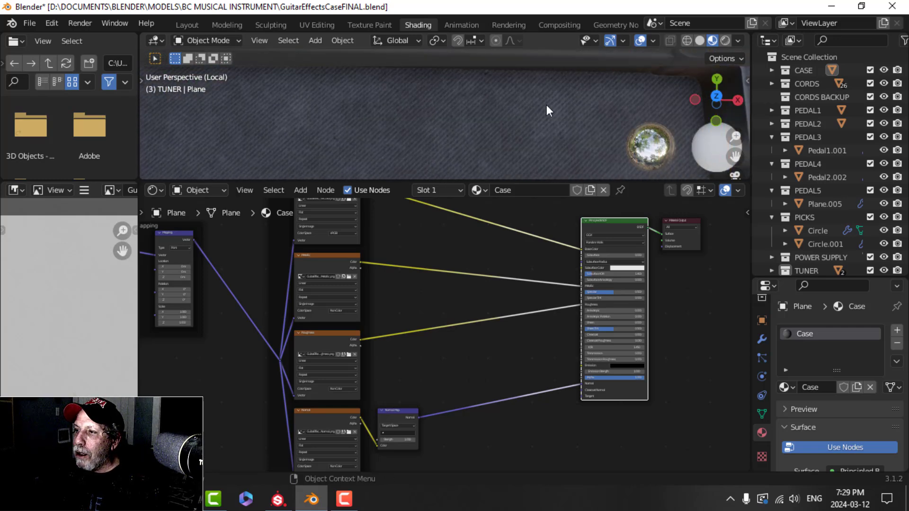
scroll(545, 112, "down", 2)
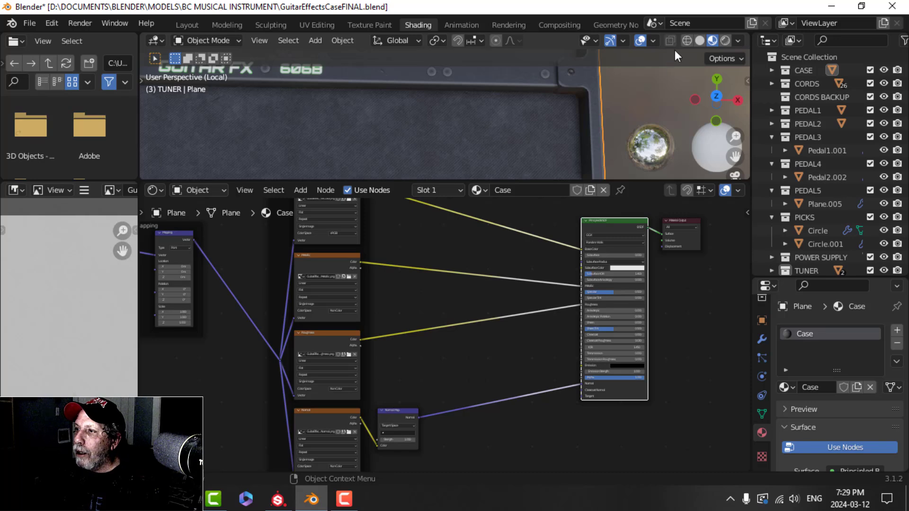
Step: Return the Shading viewport to solid display and show the full scene in material preview in the Layout workspace
left_click(700, 41)
left_click(187, 25)
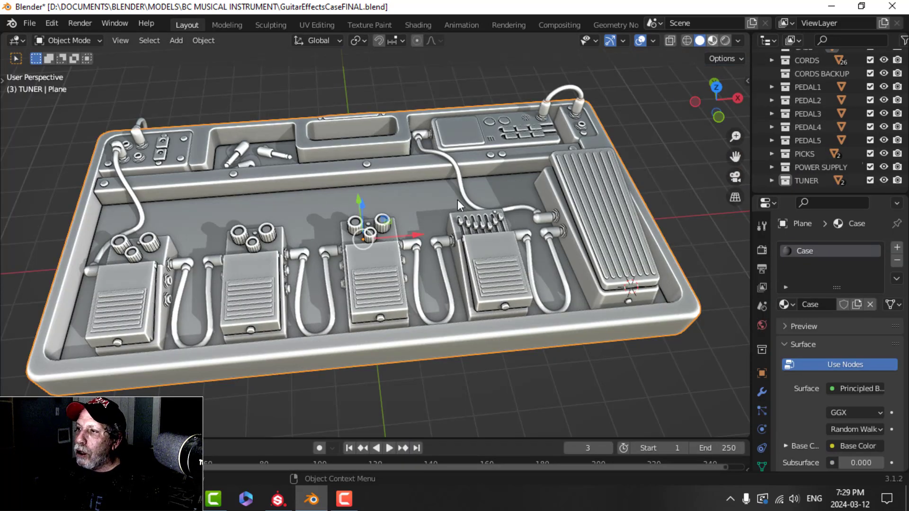
left_click(713, 40)
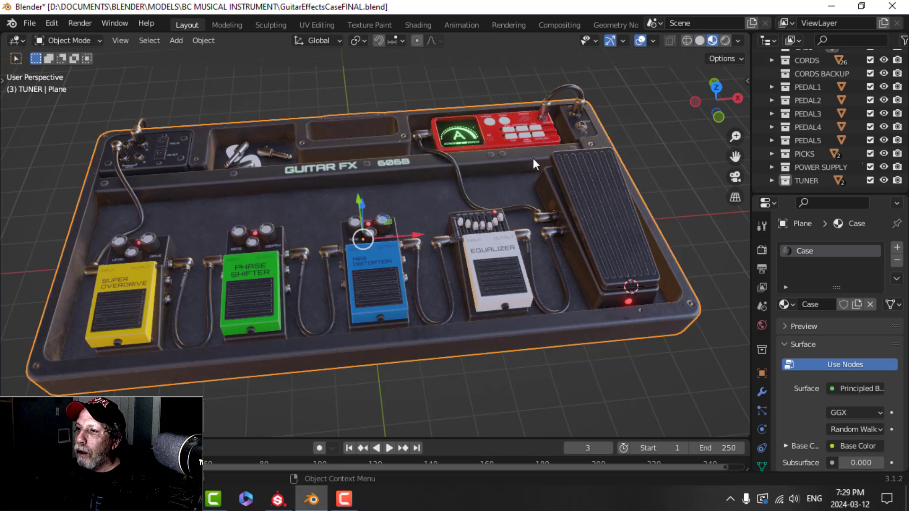
Step: Examine the textured case around the GUITAR FX lettering, the accessory compartment and the adjoining fabric floor
middle_click_drag(399, 219, 429, 211)
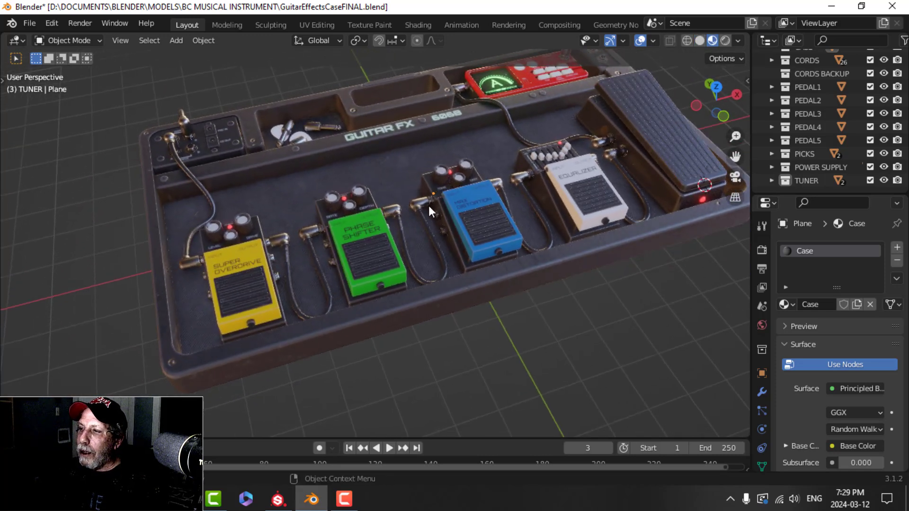
left_click(738, 41)
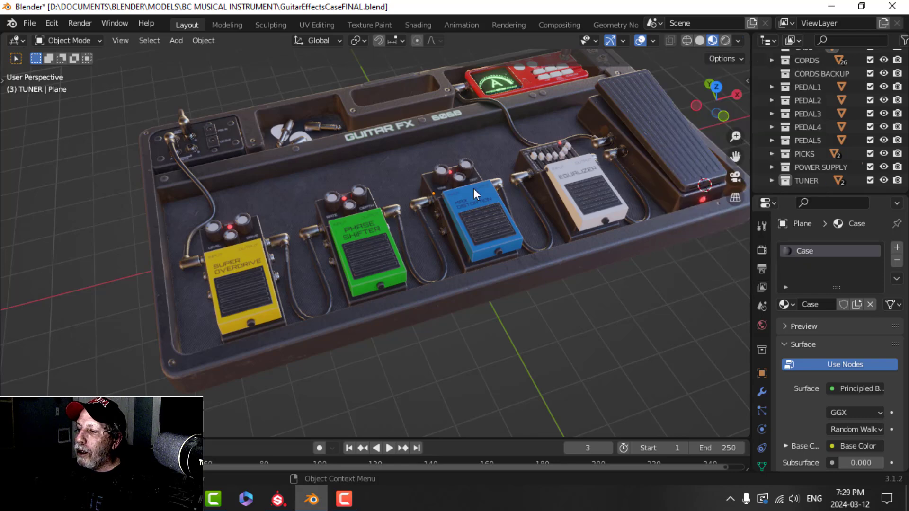
middle_click_drag(503, 221, 478, 243, "shift")
scroll(435, 254, "up", 3)
middle_click_drag(411, 245, 428, 340, "shift")
middle_click_drag(275, 238, 323, 266, "shift")
scroll(333, 273, "up", 4)
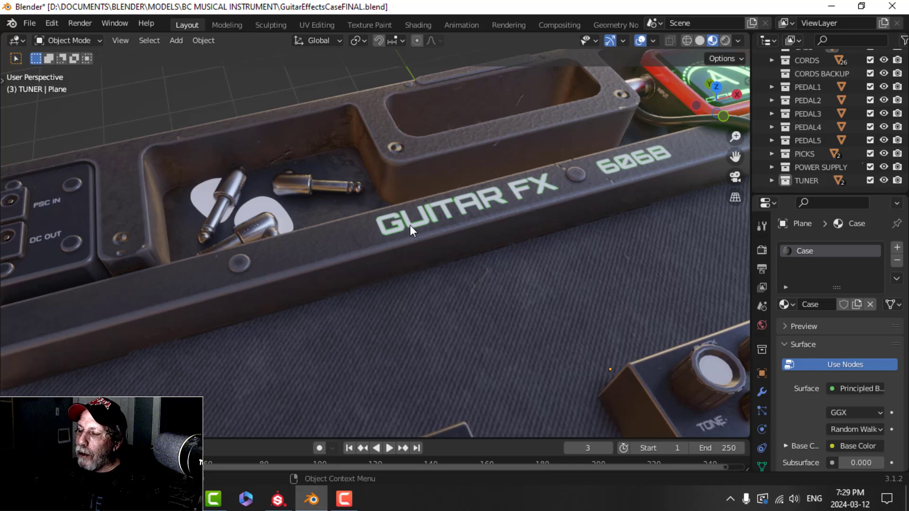
scroll(467, 282, "down", 2)
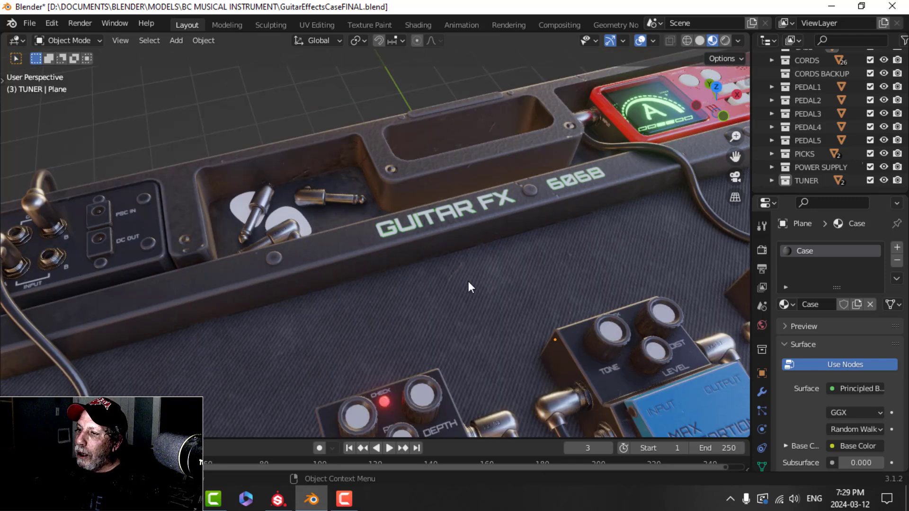
scroll(464, 280, "down", 3)
Step: Examine the tuner, the effect pedals and the fabric between them from several angles
middle_click_drag(462, 277, 337, 267, "shift")
scroll(338, 274, "up", 2)
scroll(339, 283, "down", 1)
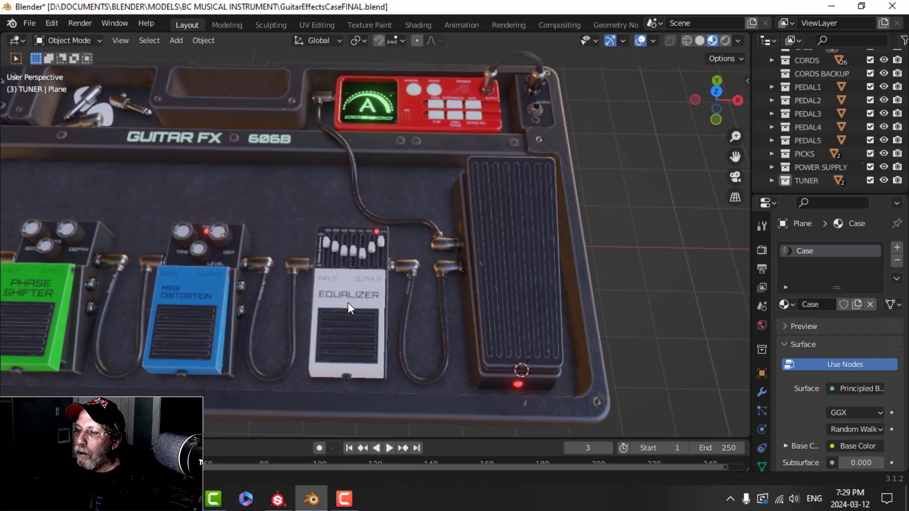
middle_click_drag(347, 302, 390, 203)
scroll(391, 207, "up", 2)
scroll(389, 207, "down", 4)
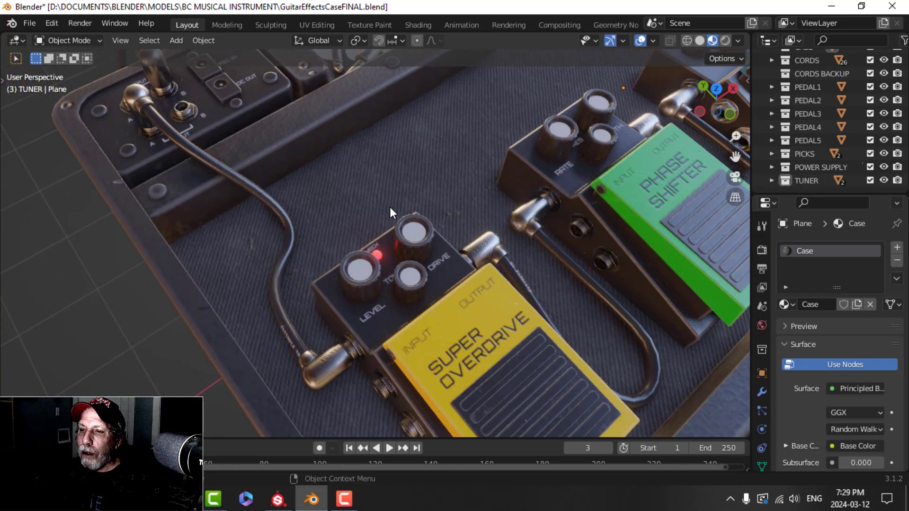
middle_click_drag(381, 207, 302, 270)
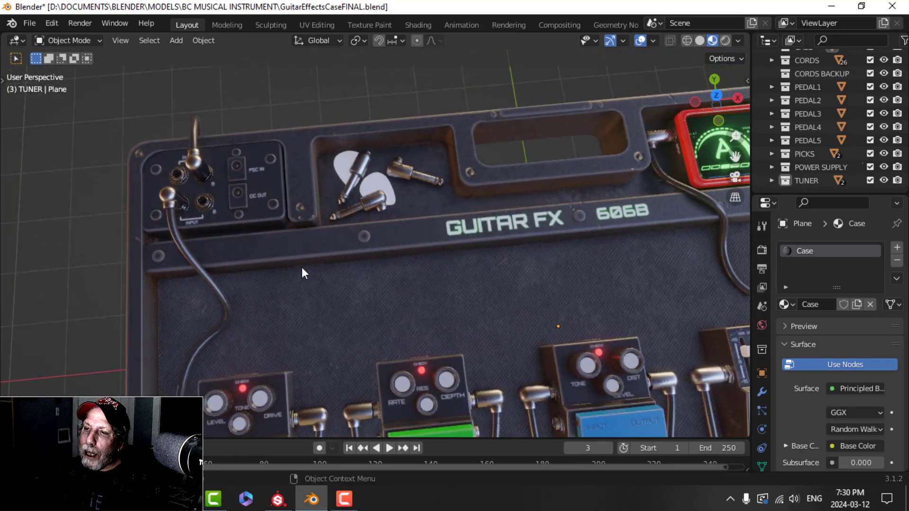
Step: Inspect the input and power panel, the loose jacks and picks, and the equalizer and foot pedal area up close
scroll(368, 296, "up", 5)
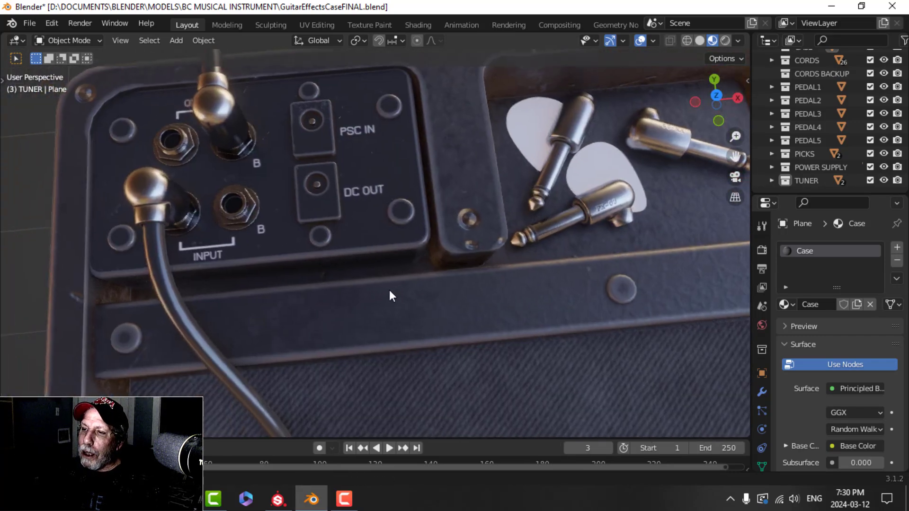
middle_click_drag(389, 290, 392, 291, "shift")
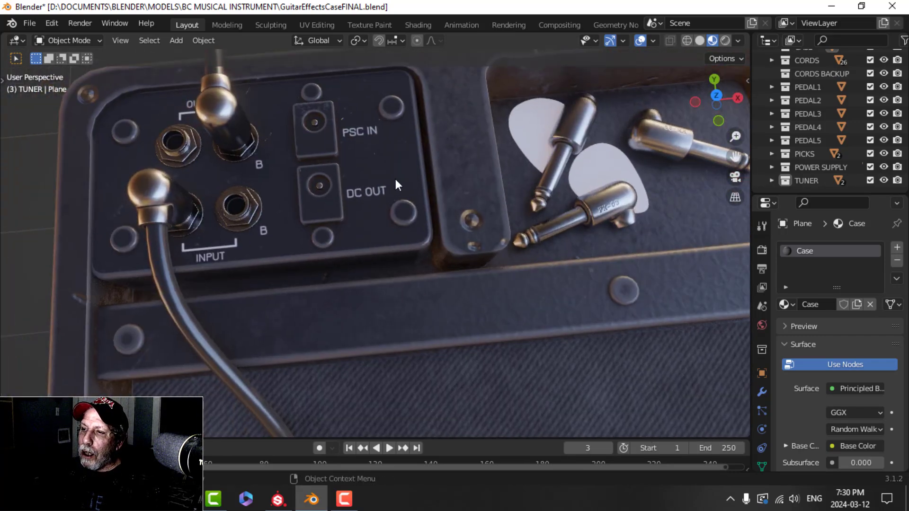
scroll(393, 188, "down", 5)
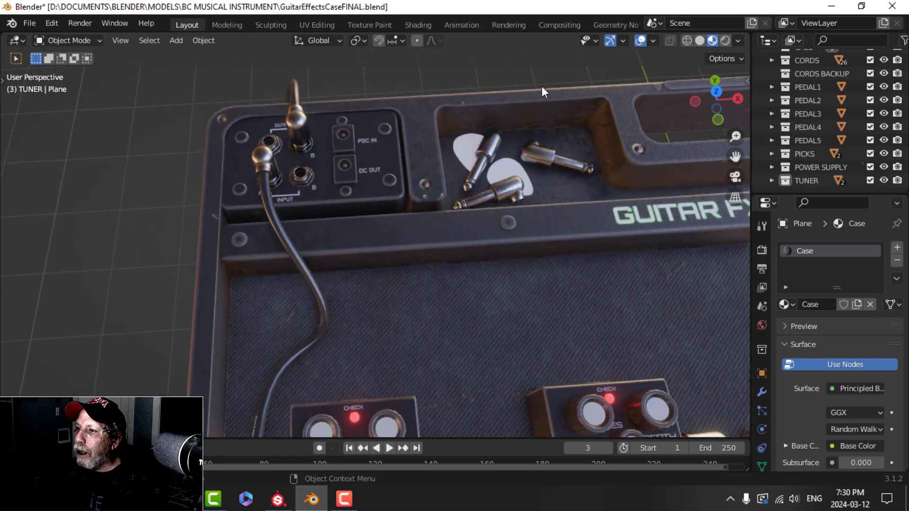
mouse_move(399, 168)
middle_mouse_down("ctrl")
mouse_move(381, 145)
mouse_move(350, 155)
mouse_move(401, 176)
middle_mouse_up("ctrl")
scroll(359, 181, "up", 2)
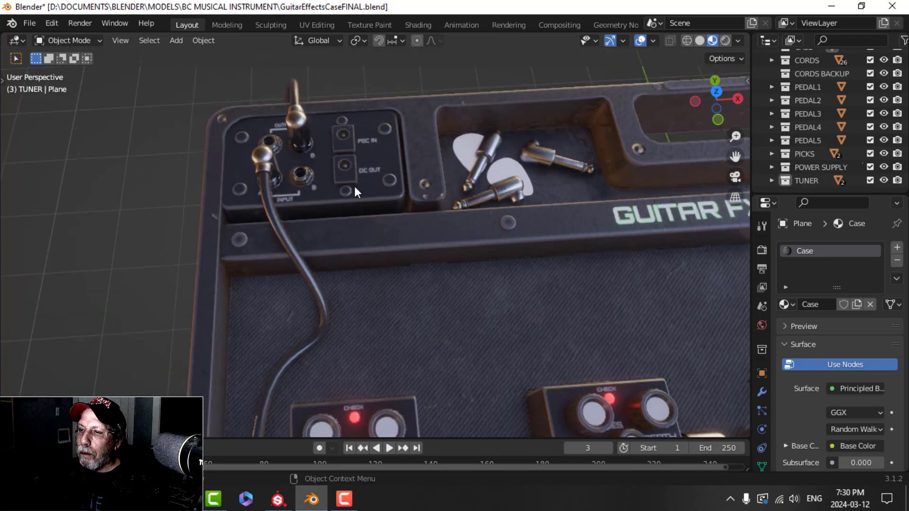
scroll(361, 187, "down", 1)
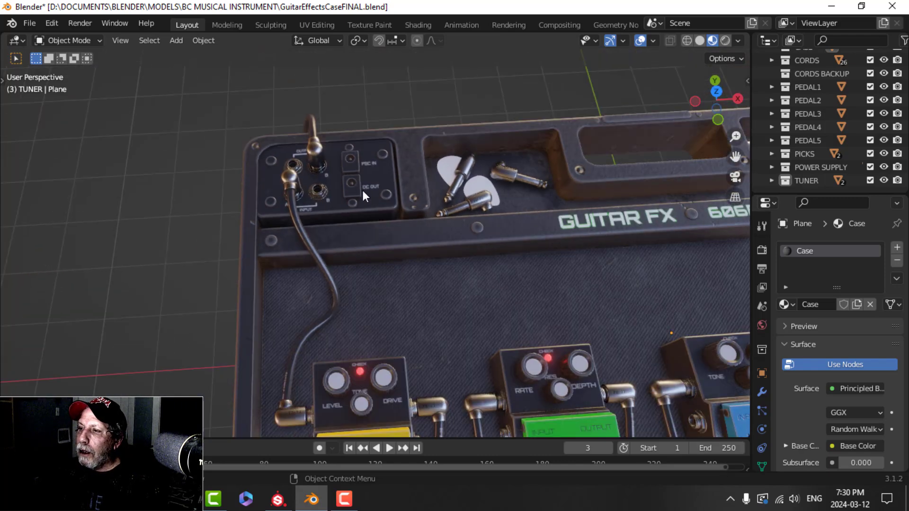
middle_click_drag(580, 231, 568, 284, "shift")
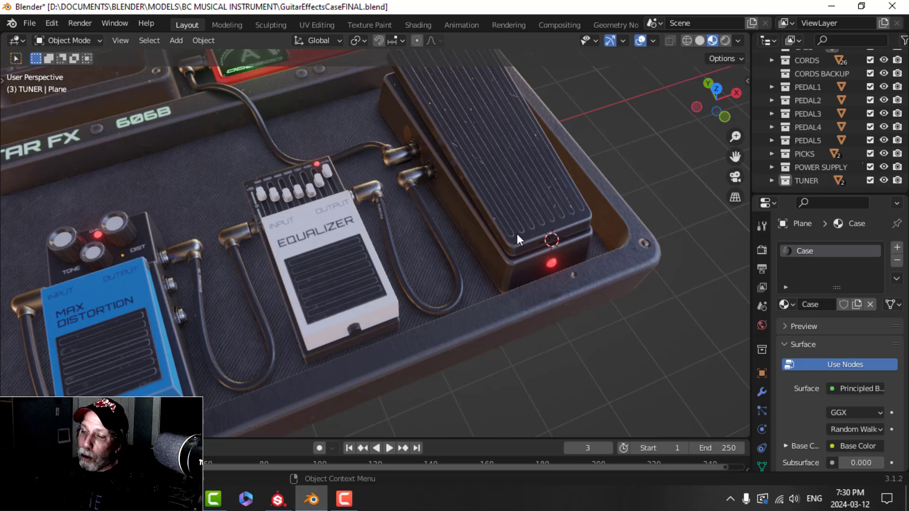
Step: Examine the CRYBABY foot pedal and the rear of the equalizer, and review the case's front layout
middle_click_drag(477, 196, 410, 234)
scroll(473, 229, "up", 3)
scroll(474, 230, "down", 3)
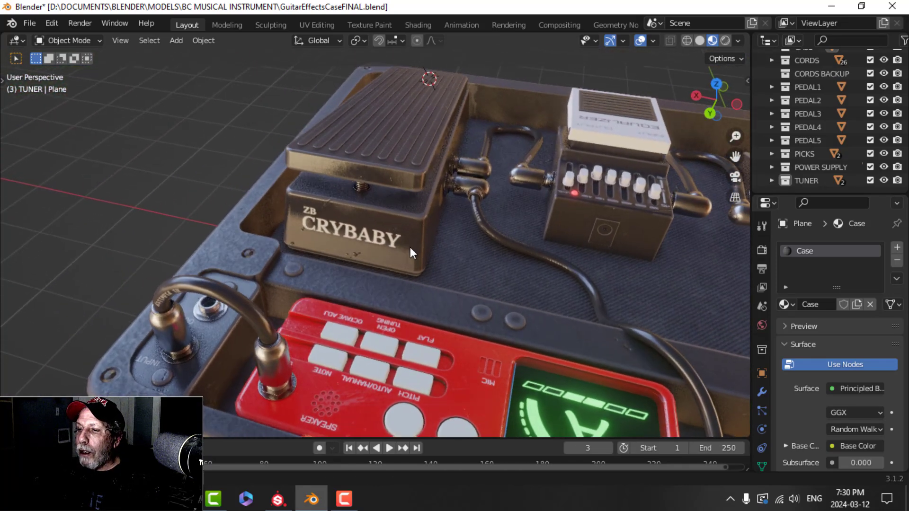
scroll(378, 247, "up", 2)
scroll(343, 231, "down", 2)
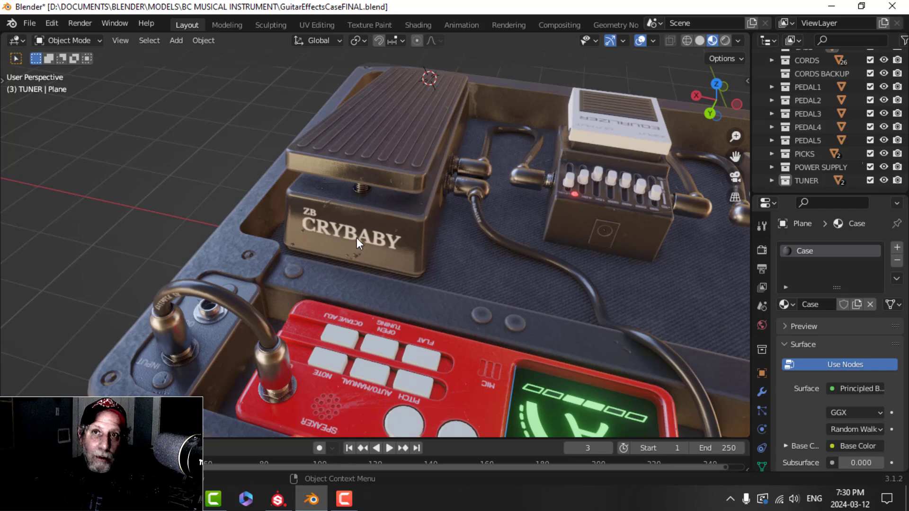
middle_click_drag(456, 249, 424, 203)
scroll(245, 238, "down", 3)
scroll(329, 259, "up", 5)
scroll(404, 248, "down", 2)
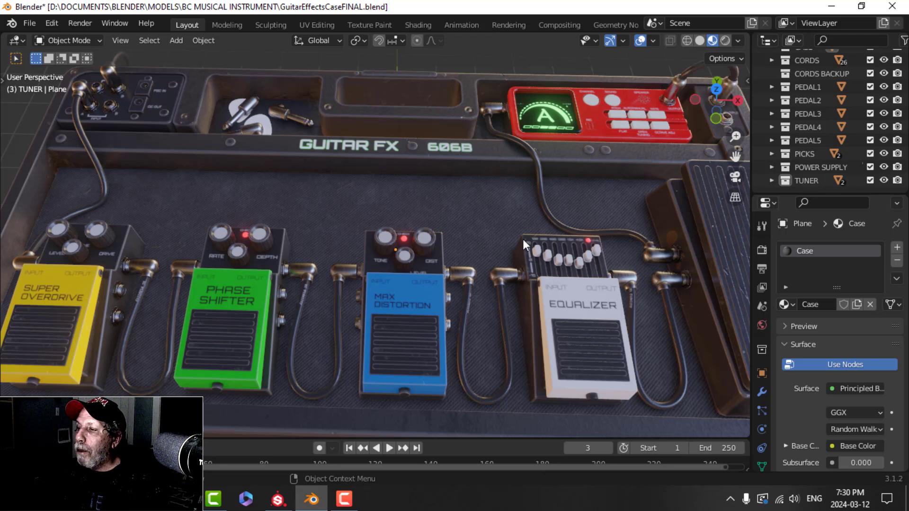
scroll(522, 240, "down", 3)
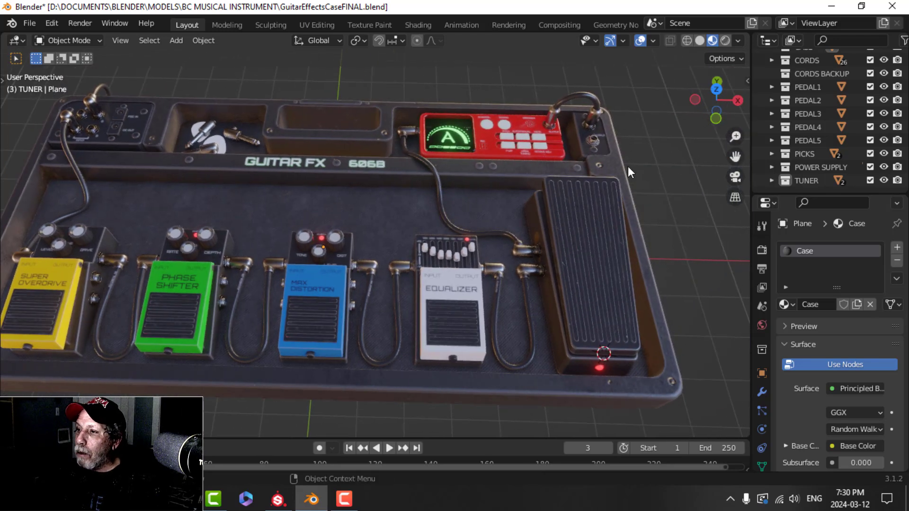
scroll(593, 268, "up", 3)
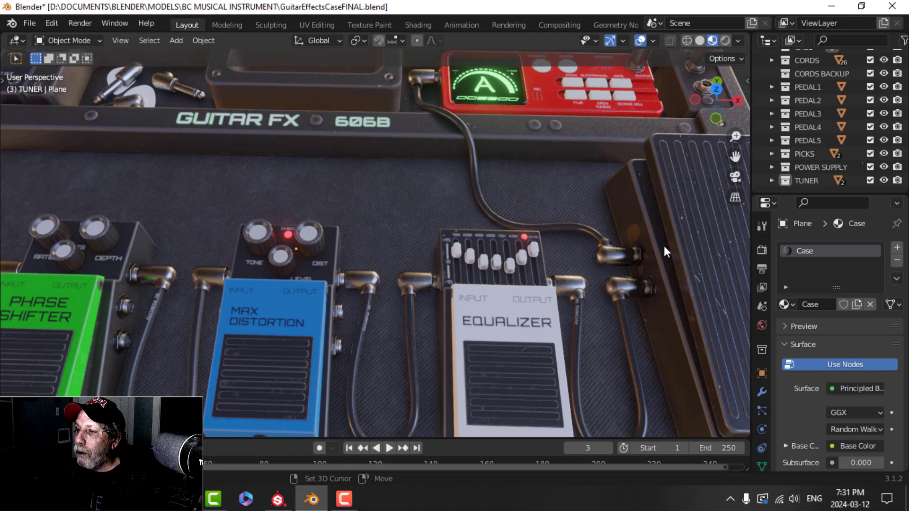
Step: Inspect the yellow SUPER OVERDRIVE pedal, its input cable and the surrounding fabric and case edge from several angles
scroll(664, 246, "down", 3)
middle_click_drag(360, 267, 447, 248, "shift")
scroll(447, 249, "up", 4)
middle_click_drag(357, 261, 412, 251)
scroll(412, 251, "up", 1)
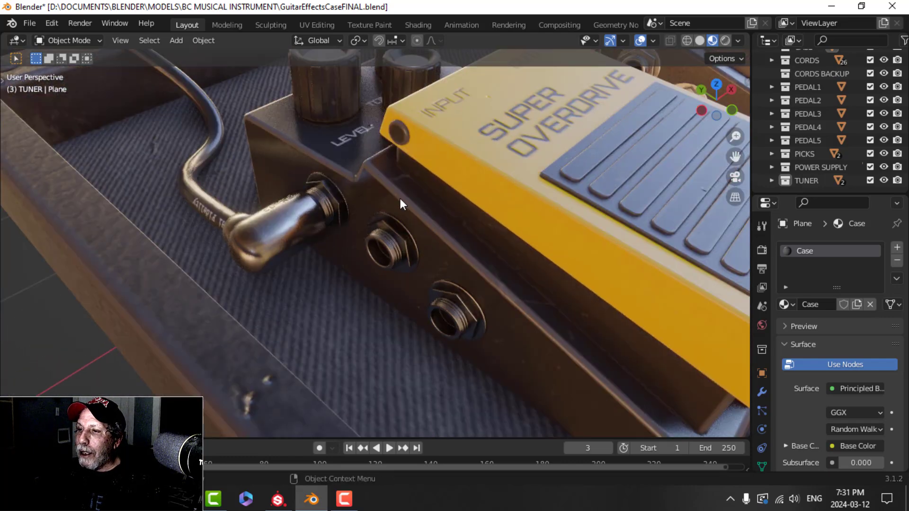
scroll(400, 198, "down", 2)
scroll(393, 199, "up", 1)
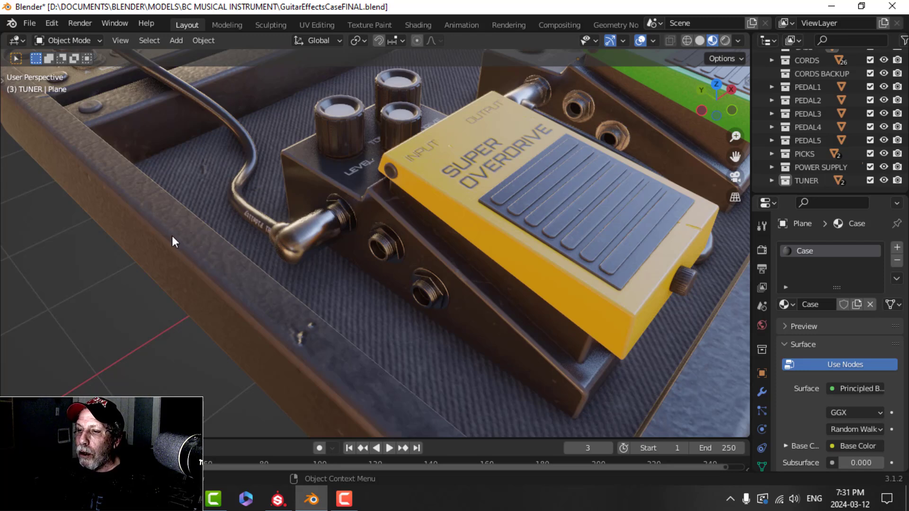
scroll(455, 282, "down", 1)
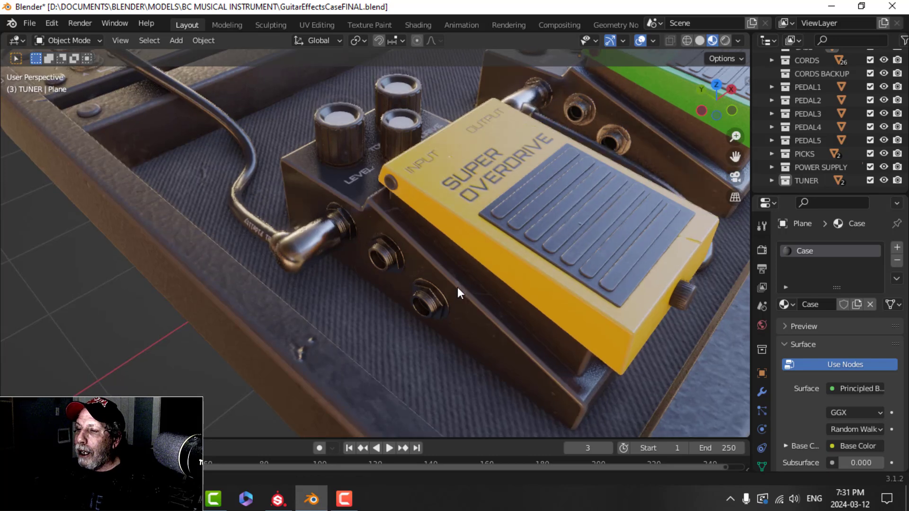
middle_click_drag(457, 286, 494, 282)
scroll(494, 282, "down", 3)
middle_click_drag(432, 272, 440, 201)
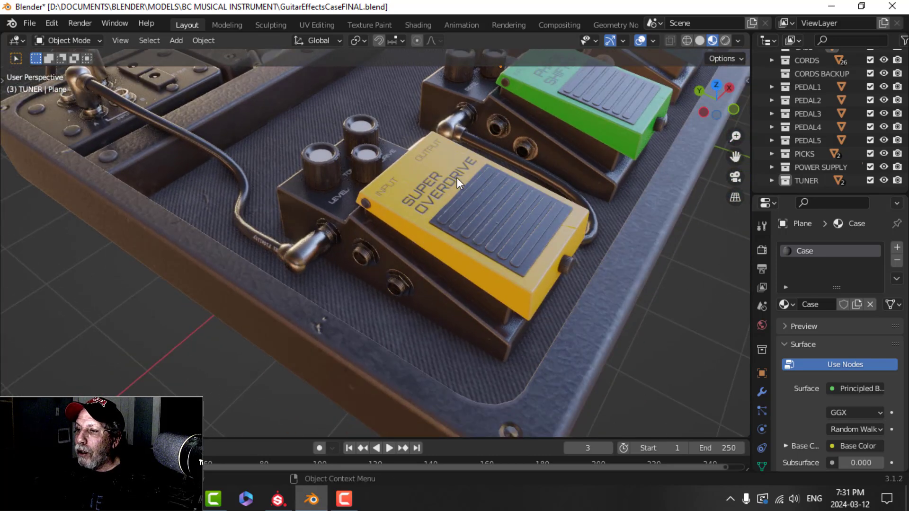
middle_click_drag(531, 286, 501, 284)
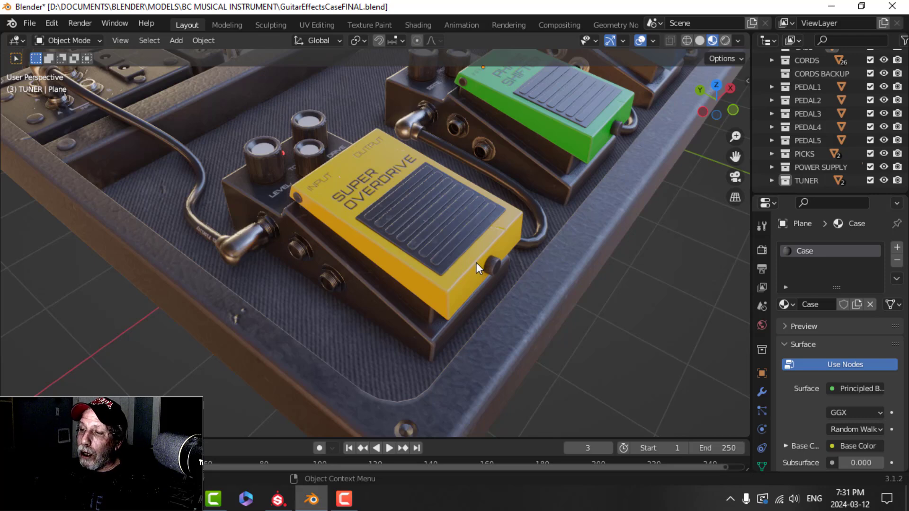
mouse_move(476, 262)
middle_mouse_down()
mouse_move(488, 265)
mouse_move(468, 264)
middle_mouse_up()
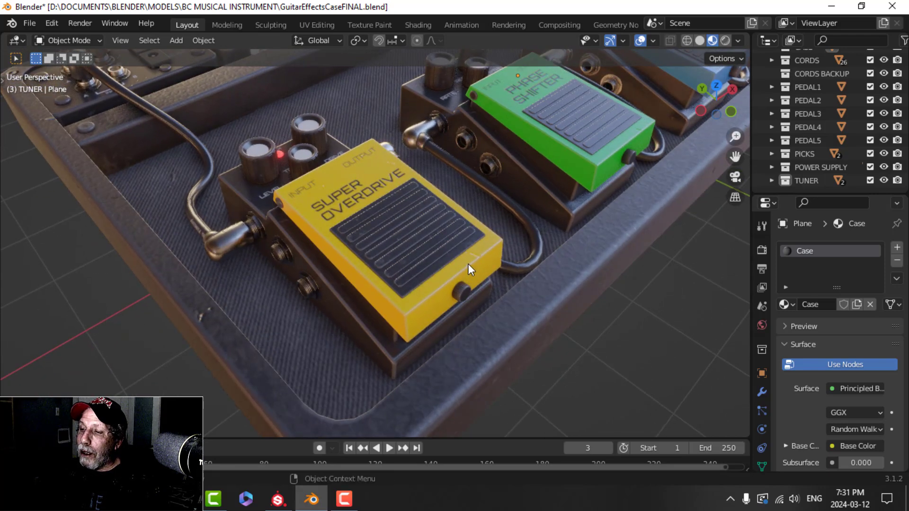
scroll(342, 205, "down", 4)
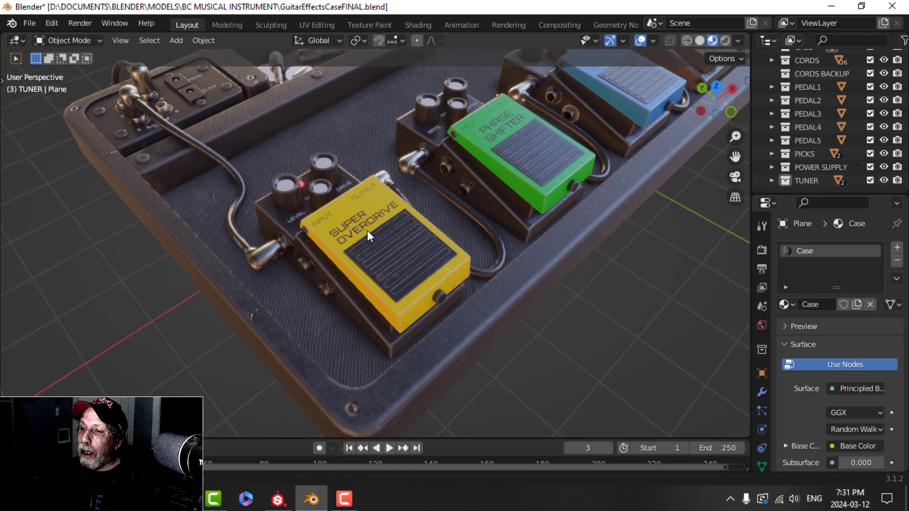
Step: Inspect the jack sockets and the plugged-in connector on the side of the SUPER OVERDRIVE pedal up close
scroll(379, 246, "up", 4)
scroll(371, 261, "down", 3)
middle_click_drag(375, 265, 390, 247)
scroll(378, 251, "up", 6)
scroll(393, 246, "up", 6)
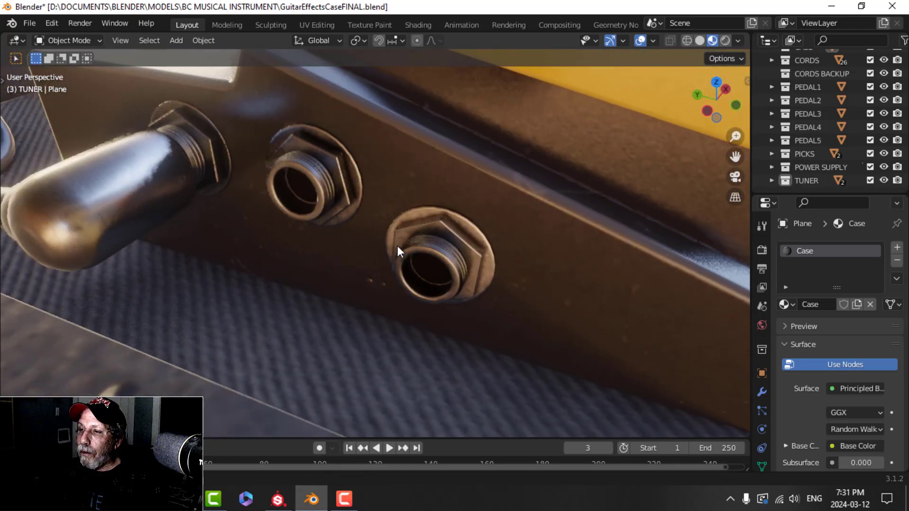
scroll(349, 175, "down", 3)
scroll(349, 186, "up", 3)
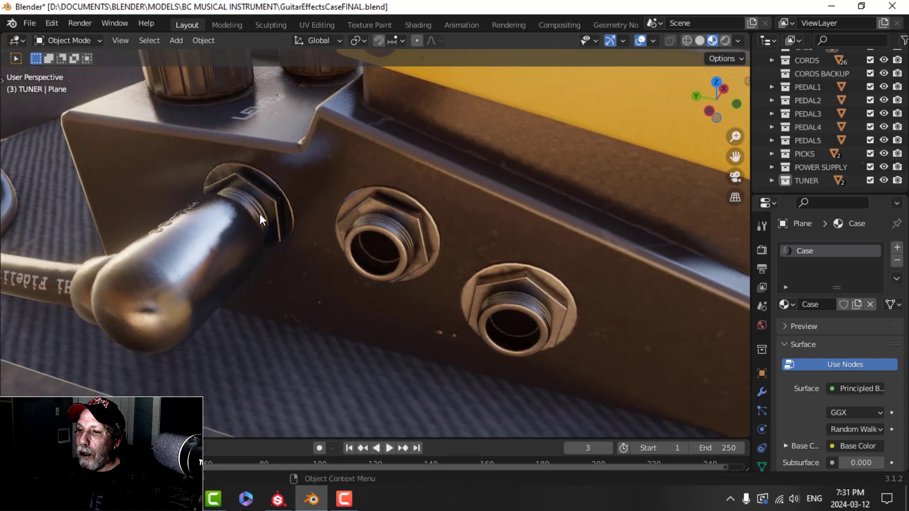
middle_click_drag(392, 216, 362, 175)
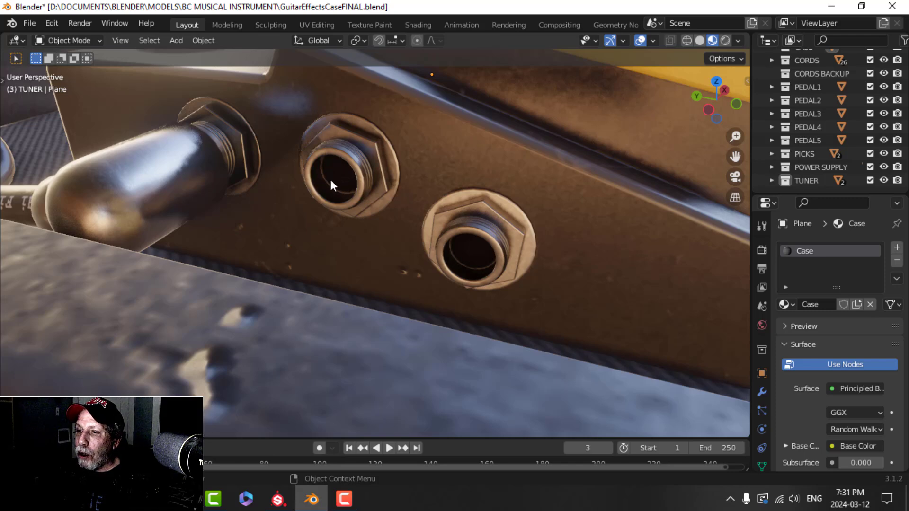
scroll(482, 252, "down", 5)
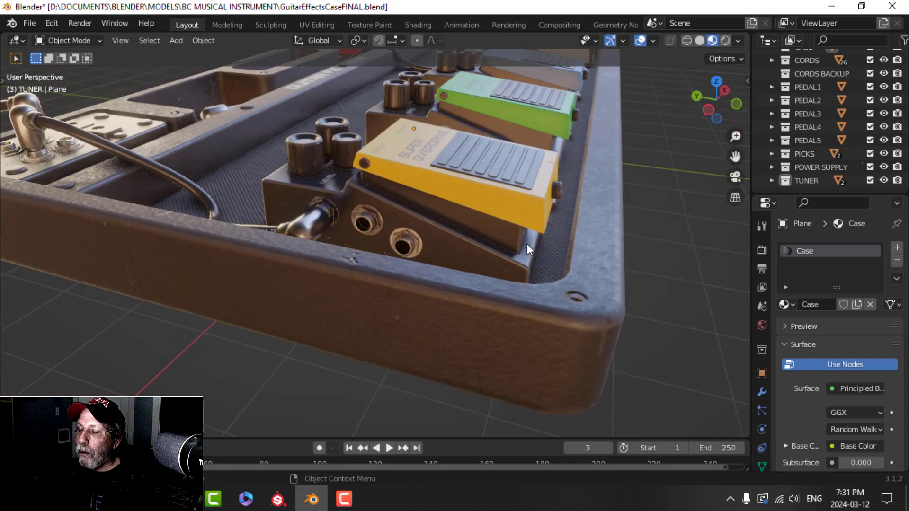
Step: Examine the output side of the green PHASE SHIFTER pedal, including its sockets, connector and lettered cable
middle_click_drag(527, 244, 257, 268)
scroll(314, 212, "up", 5)
scroll(315, 212, "down", 5)
scroll(256, 268, "up", 5)
middle_click_drag(351, 282, 300, 213)
scroll(302, 199, "down", 6)
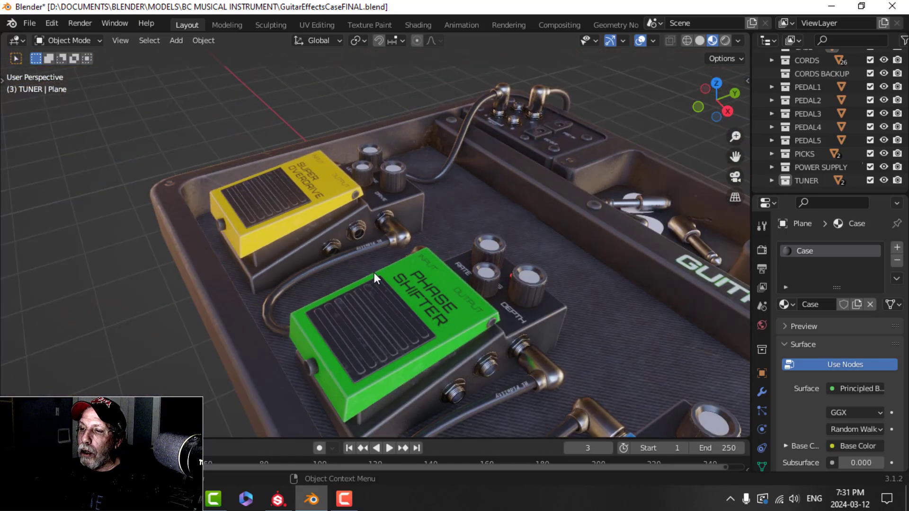
scroll(373, 272, "up", 2)
middle_click_drag(364, 223, 363, 248)
scroll(363, 249, "up", 4)
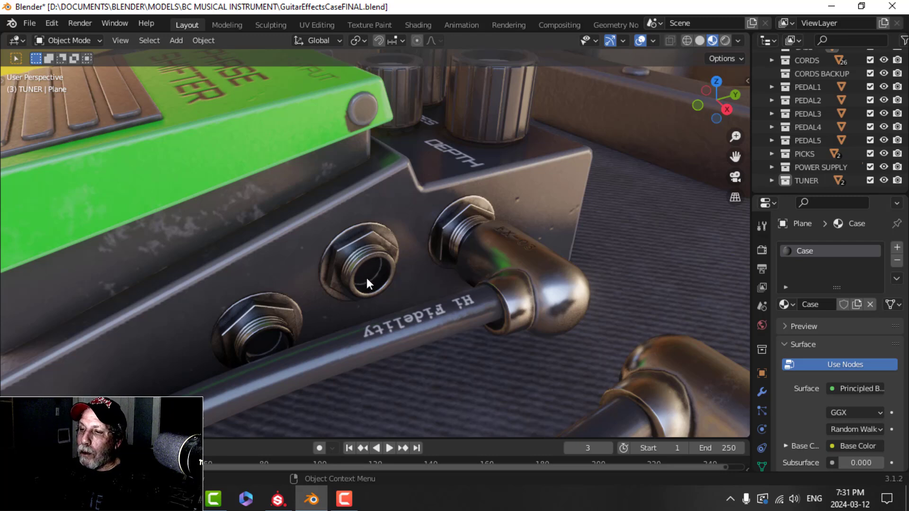
scroll(386, 280, "down", 6)
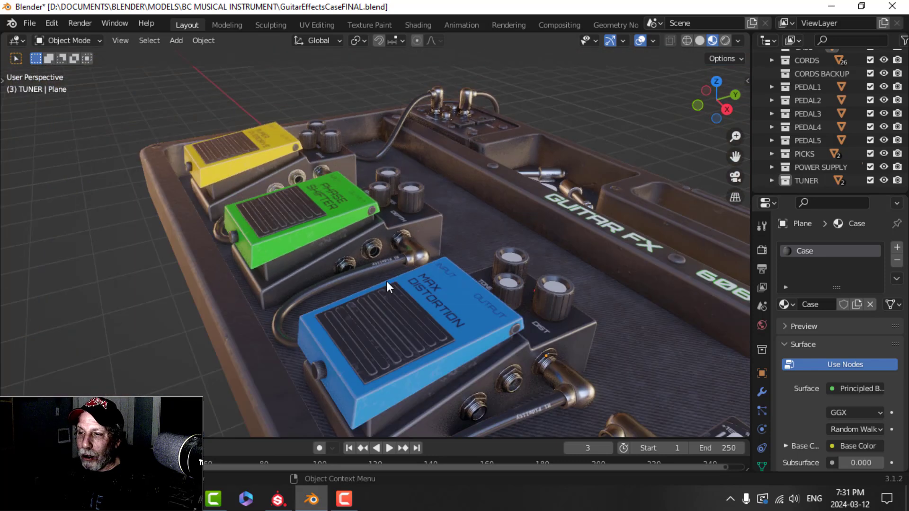
Step: Inspect the blue MAX DISTORTION pedal's output connector, Hi Fidelity cable lettering and side sockets up close
scroll(351, 240, "up", 2)
mouse_move(351, 239)
middle_mouse_down()
mouse_move(394, 259)
mouse_move(347, 248)
middle_mouse_up()
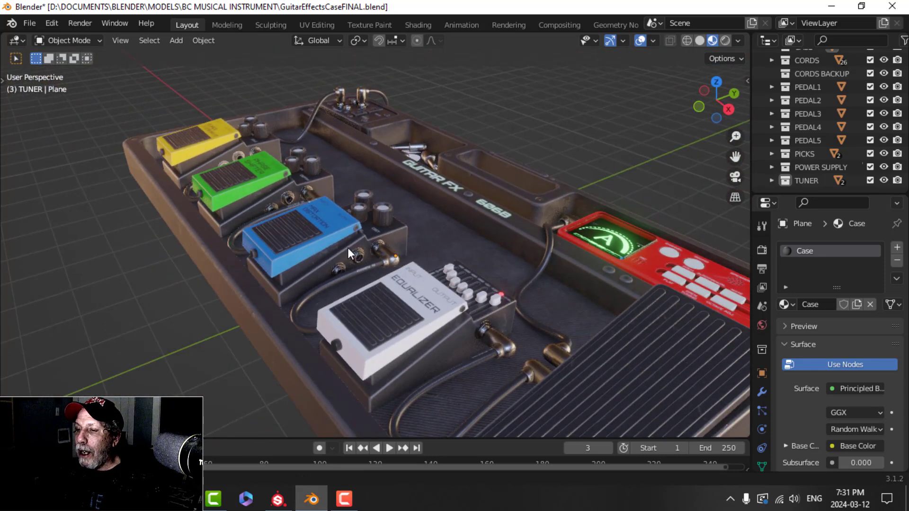
scroll(349, 248, "up", 4)
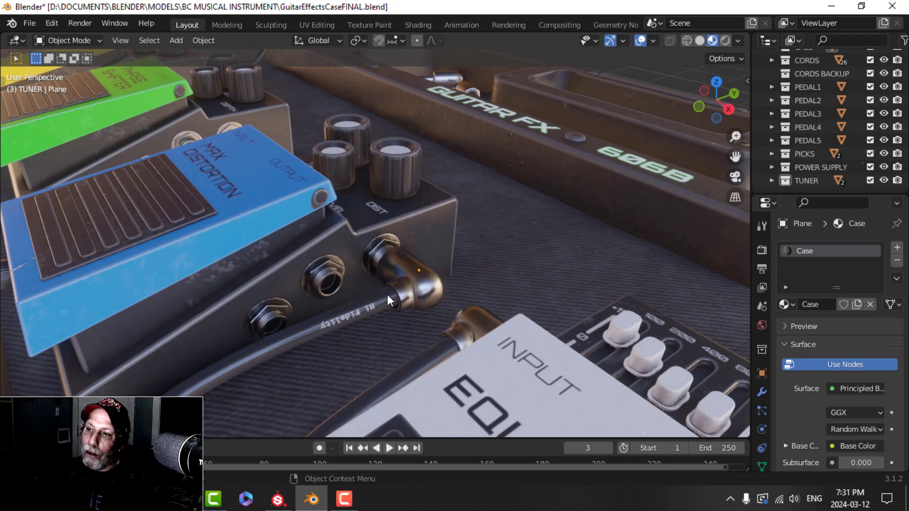
scroll(386, 293, "down", 5)
scroll(374, 301, "up", 6)
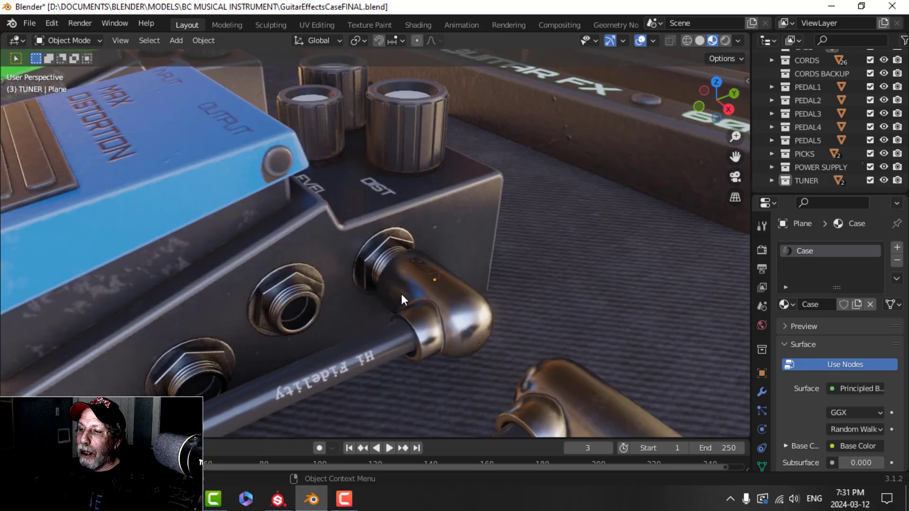
scroll(402, 293, "down", 1)
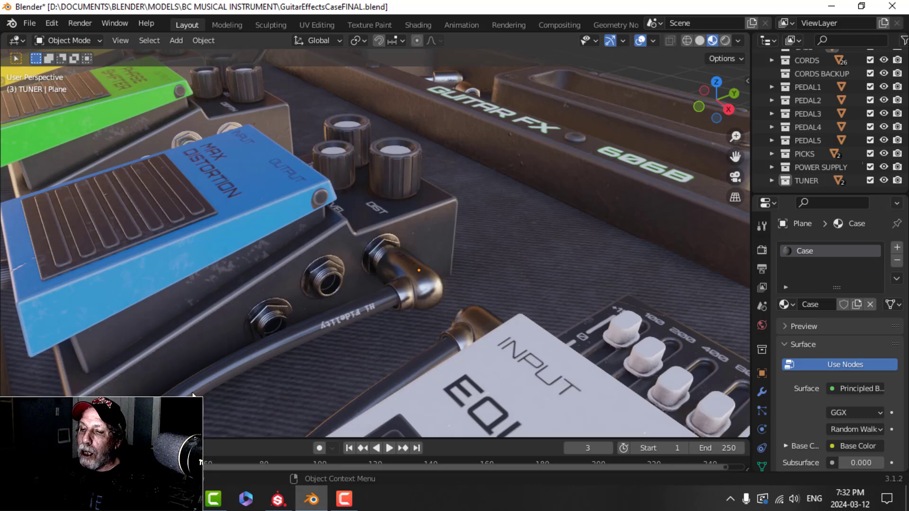
Step: Review the row of pedals and their patch cables from the front, from SUPER OVERDRIVE across to the equalizer
middle_click_drag(342, 324, 372, 265)
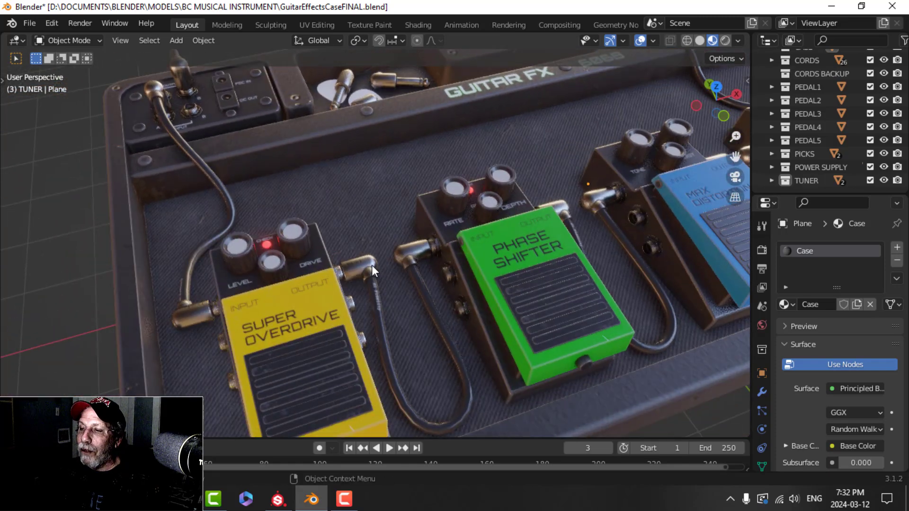
scroll(418, 288, "up", 3)
scroll(413, 285, "down", 5)
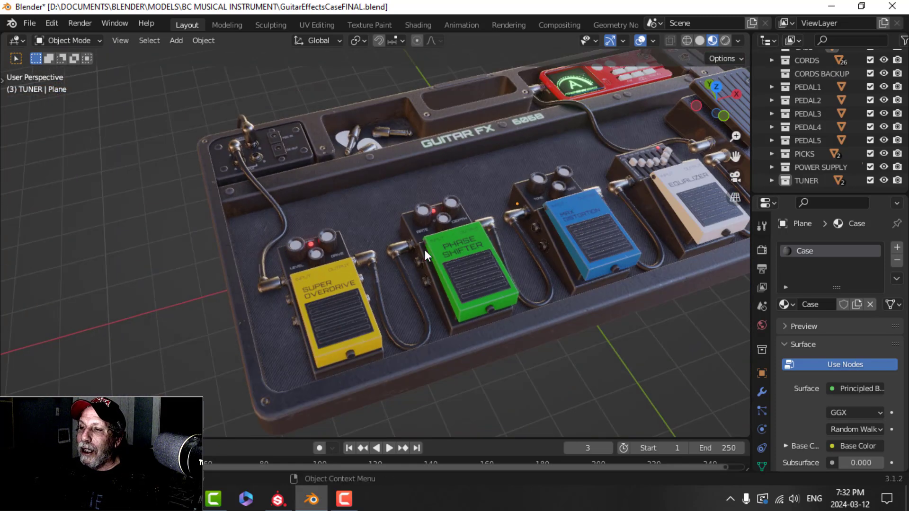
middle_click_drag(425, 250, 335, 261, "shift")
scroll(292, 246, "up", 2)
scroll(292, 247, "up", 3)
scroll(298, 253, "down", 3)
scroll(334, 260, "up", 3)
scroll(390, 229, "down", 3)
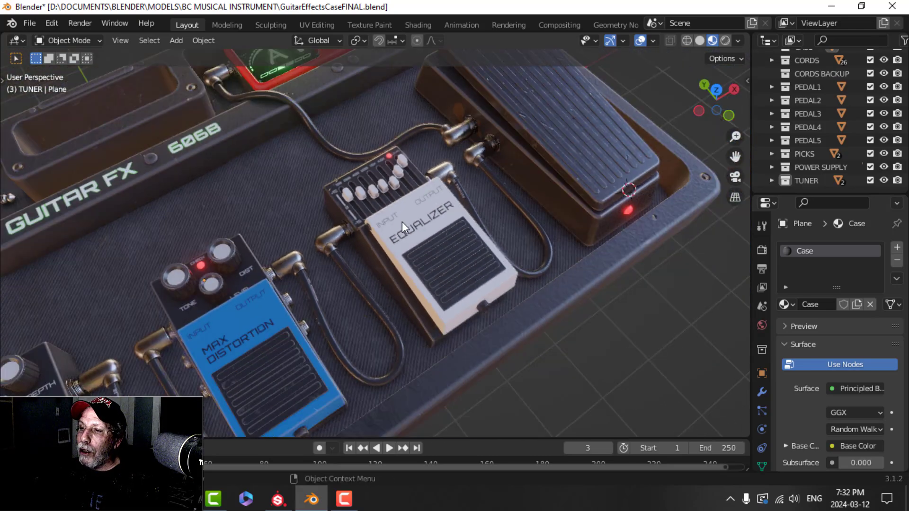
Step: Examine the knobs and red check light on the MAX DISTORTION pedal and review the whole pedal case
middle_click_drag(402, 222, 245, 249, "shift")
scroll(287, 222, "up", 5)
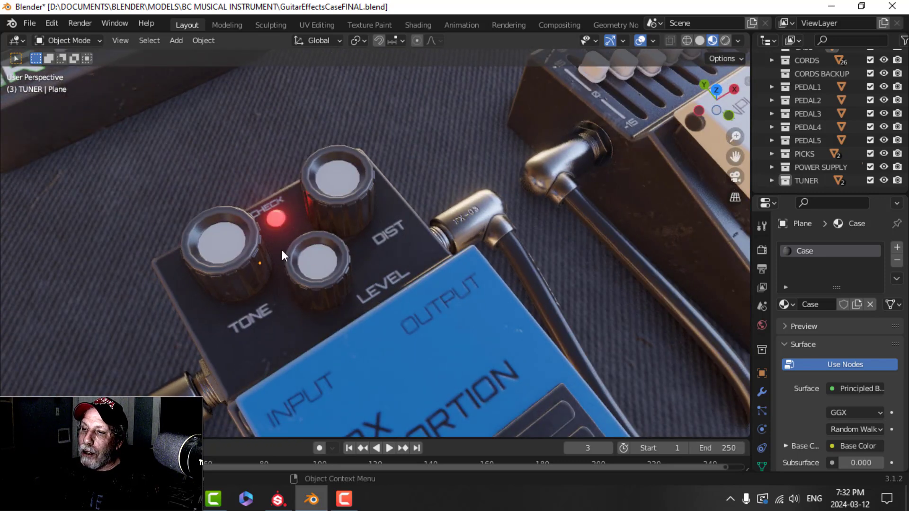
scroll(275, 224, "down", 5)
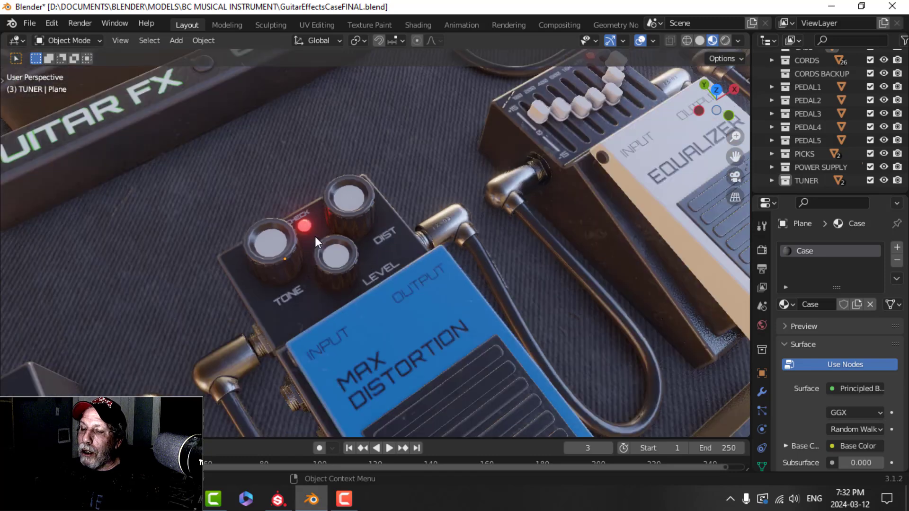
scroll(302, 286, "down", 3)
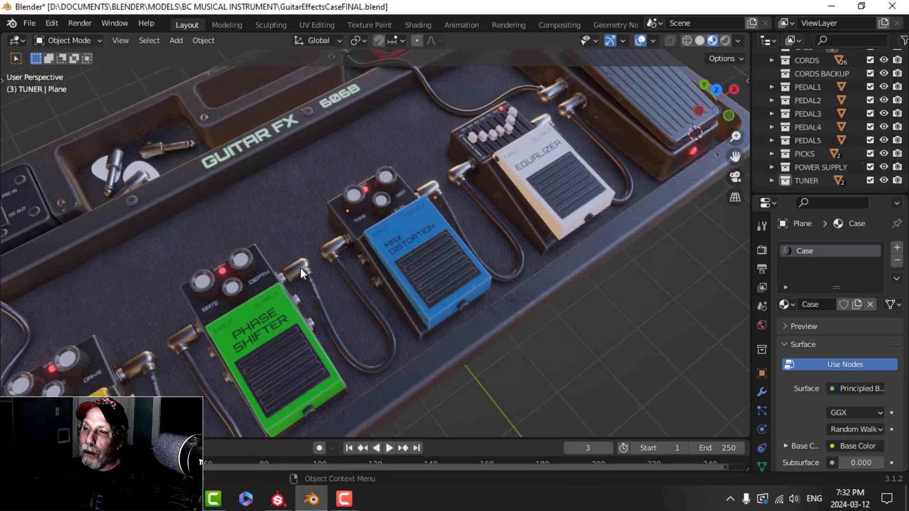
middle_click_drag(300, 267, 307, 244)
scroll(366, 241, "down", 5)
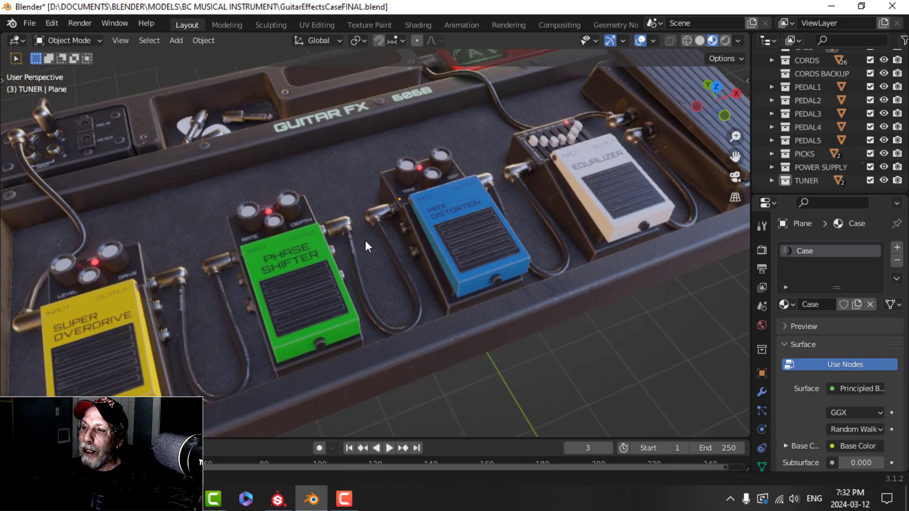
scroll(371, 251, "up", 1)
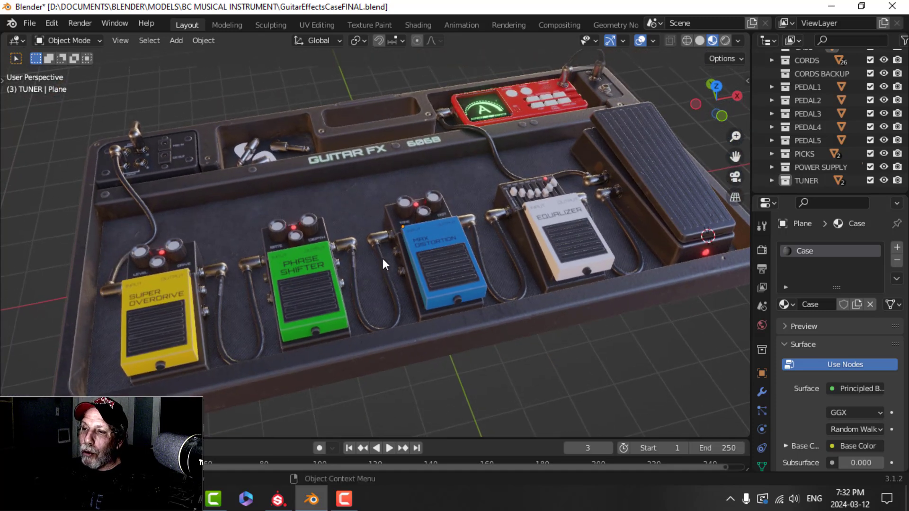
scroll(382, 259, "up", 3)
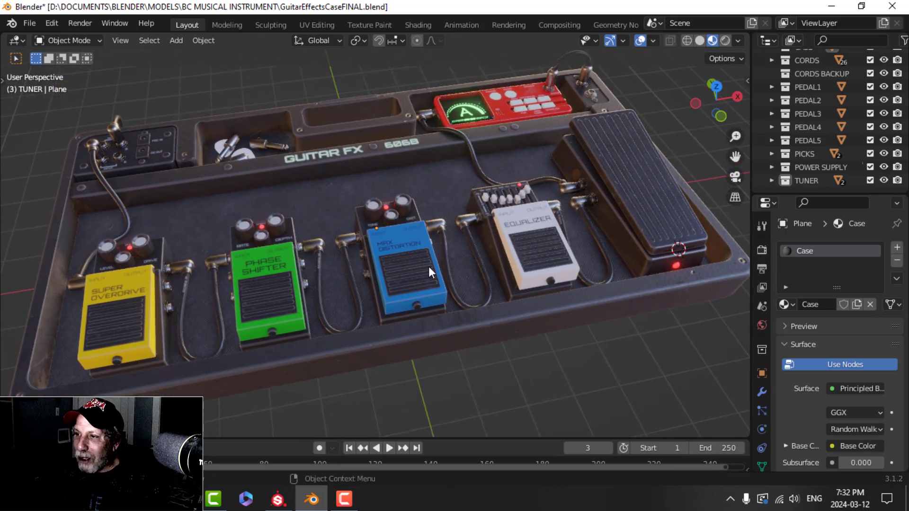
Step: Inspect the red tuner, its green display and buttons, and the adjacent output panel up close
middle_click_drag(429, 268, 412, 262, "shift")
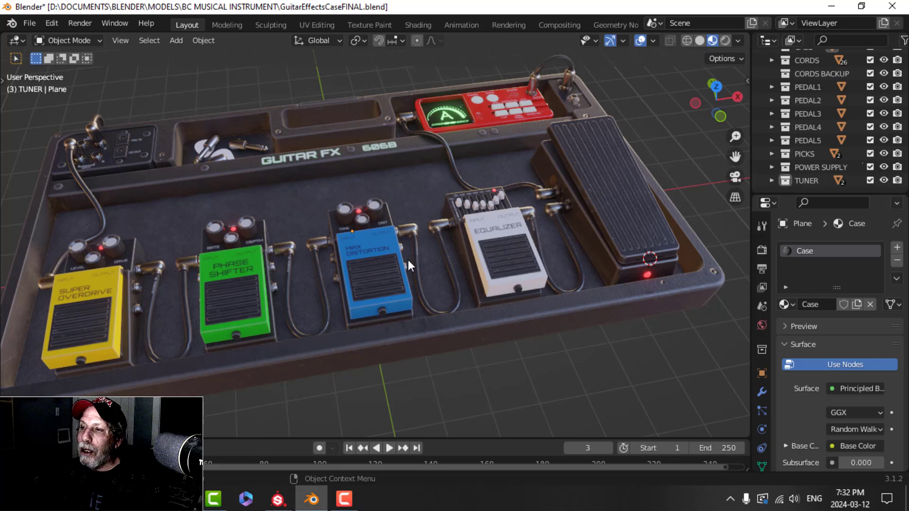
middle_click_drag(491, 135, 488, 187)
scroll(424, 260, "up", 5)
scroll(380, 256, "up", 2)
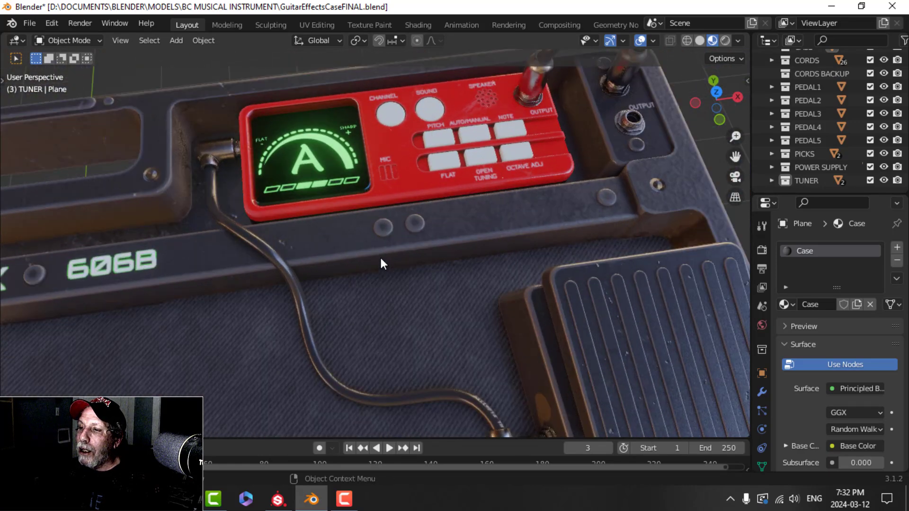
middle_click_drag(380, 252, 381, 301, "shift")
scroll(381, 284, "down", 1)
middle_click_drag(379, 270, 375, 292, "shift")
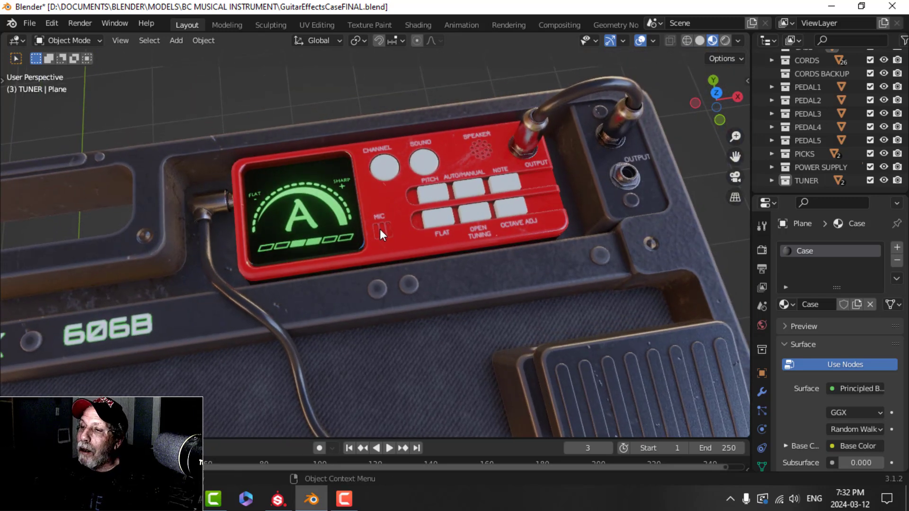
Step: Examine the tuner's glowing green display and MIC grille from a low angle and from above
middle_click_drag(387, 226, 351, 168)
scroll(373, 251, "up", 4)
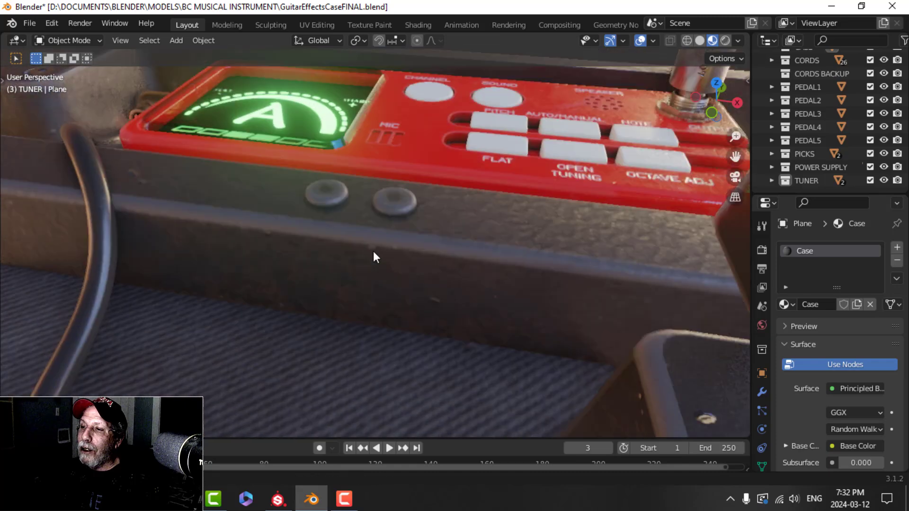
middle_click_drag(373, 250, 370, 237)
scroll(308, 199, "up", 2)
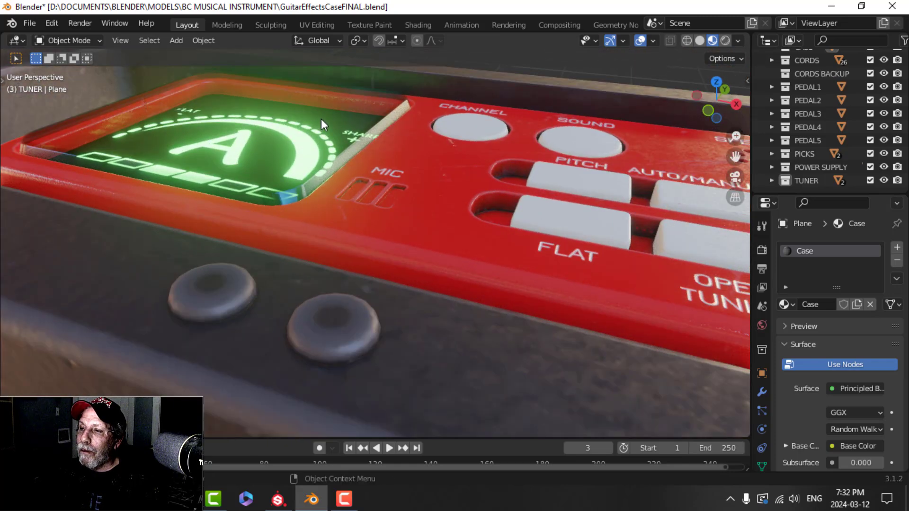
scroll(313, 147, "down", 1)
middle_click_drag(312, 150, 309, 279)
scroll(436, 139, "up", 3)
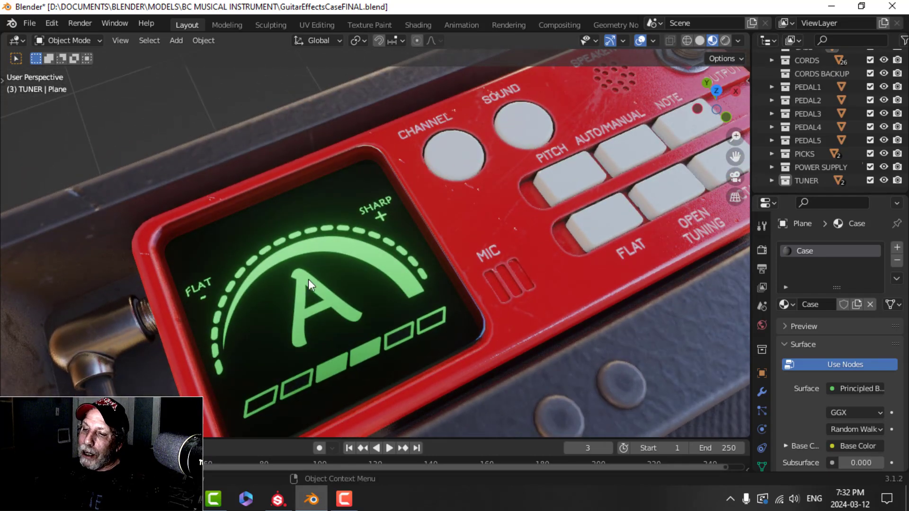
scroll(324, 260, "down", 4)
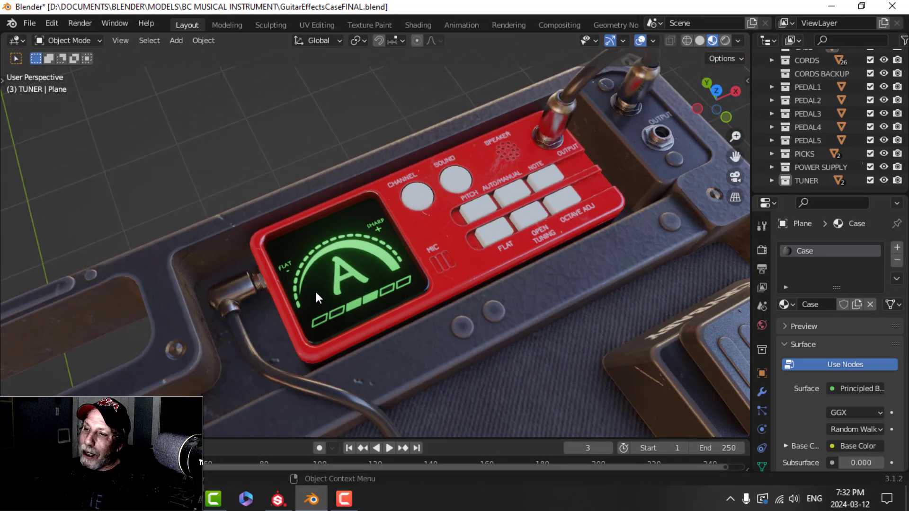
Step: Inspect the tuner's display, white buttons and labels, and its cable to the output panel, both up close and within the case
scroll(356, 260, "down", 2)
middle_click_drag(356, 259, 424, 202)
scroll(433, 212, "up", 5)
scroll(413, 205, "down", 2)
scroll(397, 225, "up", 3)
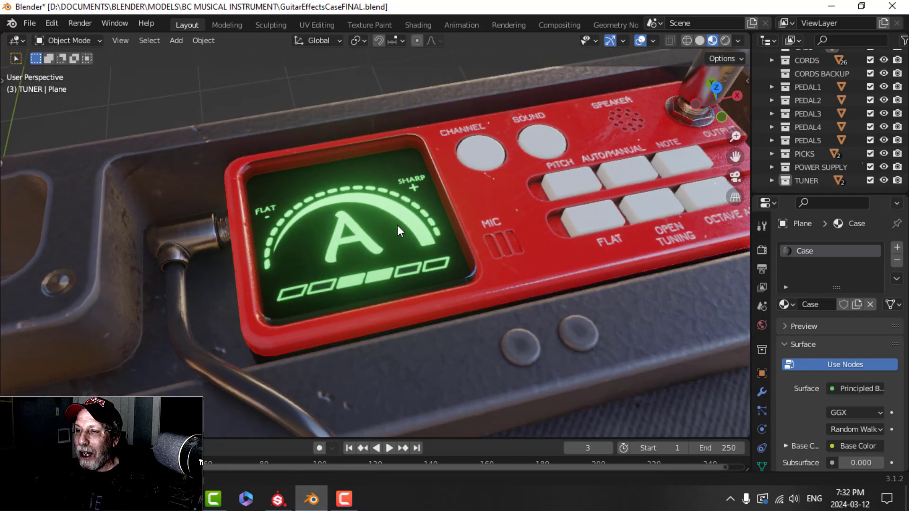
scroll(412, 221, "down", 5)
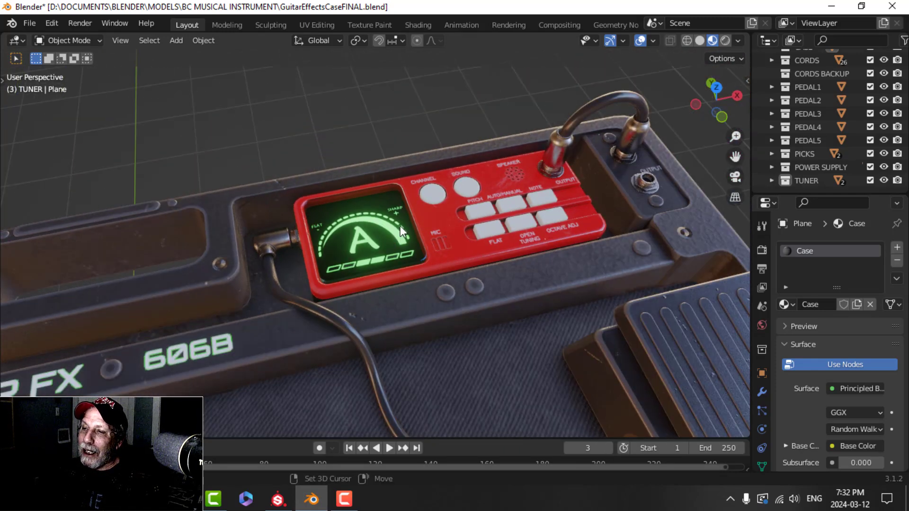
scroll(349, 236, "up", 6)
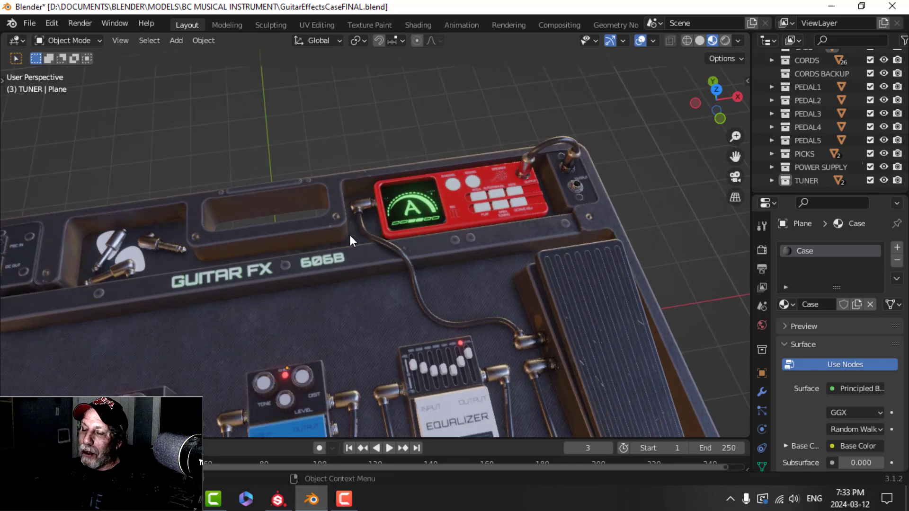
scroll(265, 248, "up", 5)
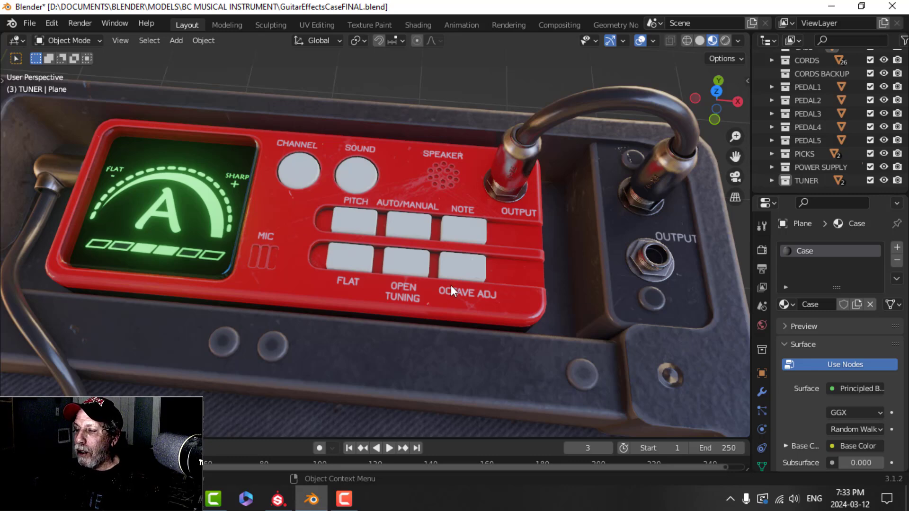
scroll(420, 241, "down", 3)
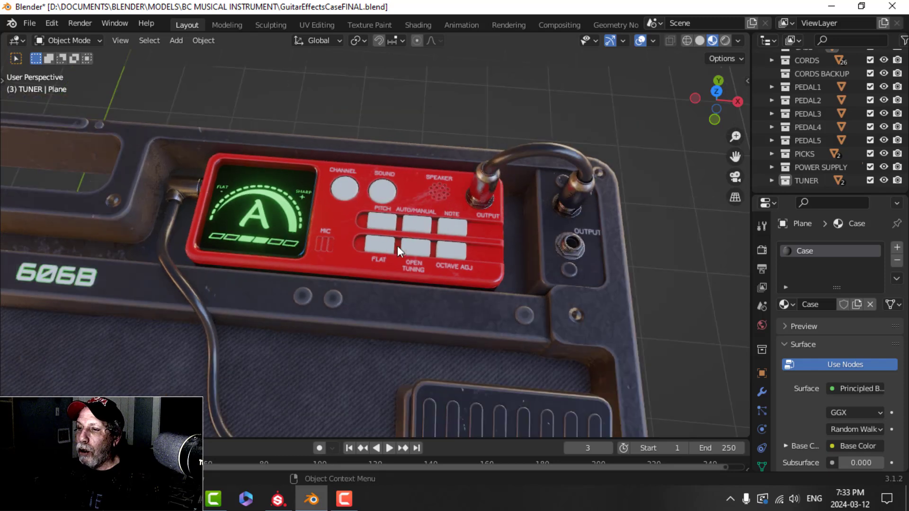
scroll(357, 249, "down", 4)
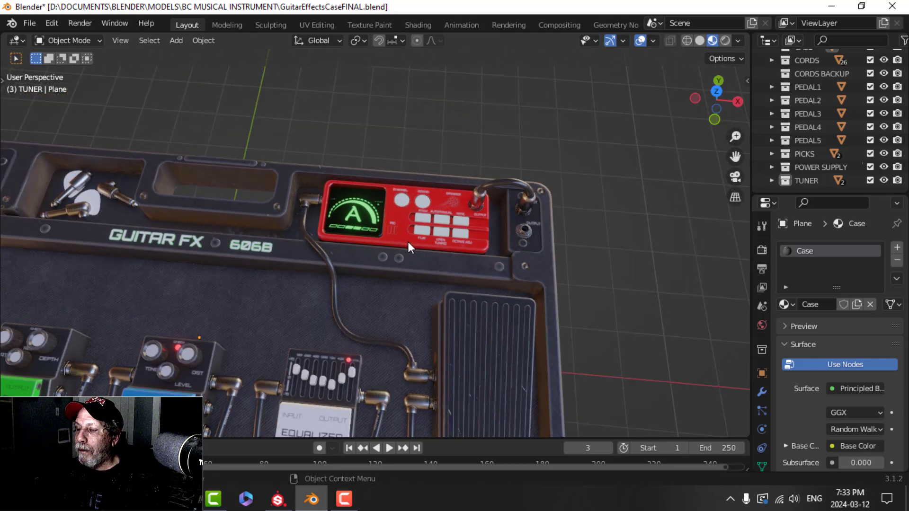
Step: Review the case corner with the tuner, output sockets and ribbed foot pedal from different angles
middle_click_drag(408, 242, 388, 242)
scroll(335, 261, "up", 4)
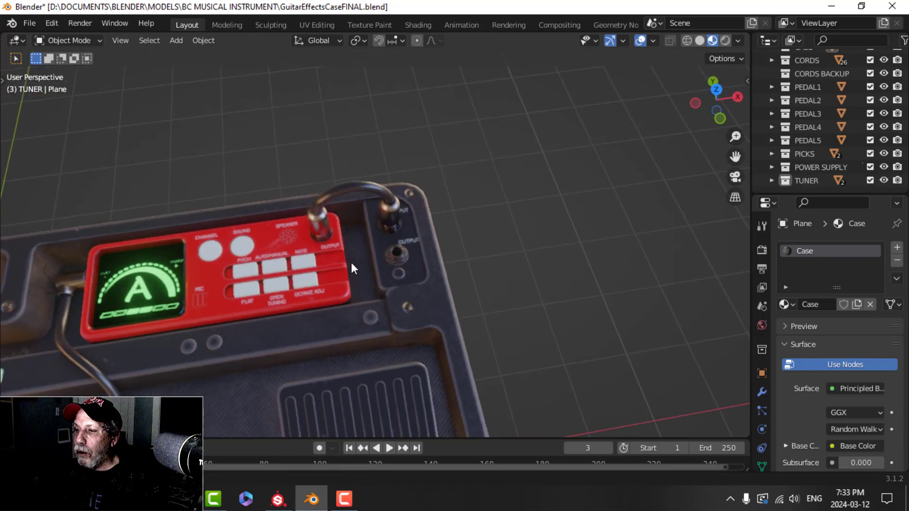
scroll(366, 263, "up", 4)
scroll(364, 263, "down", 6)
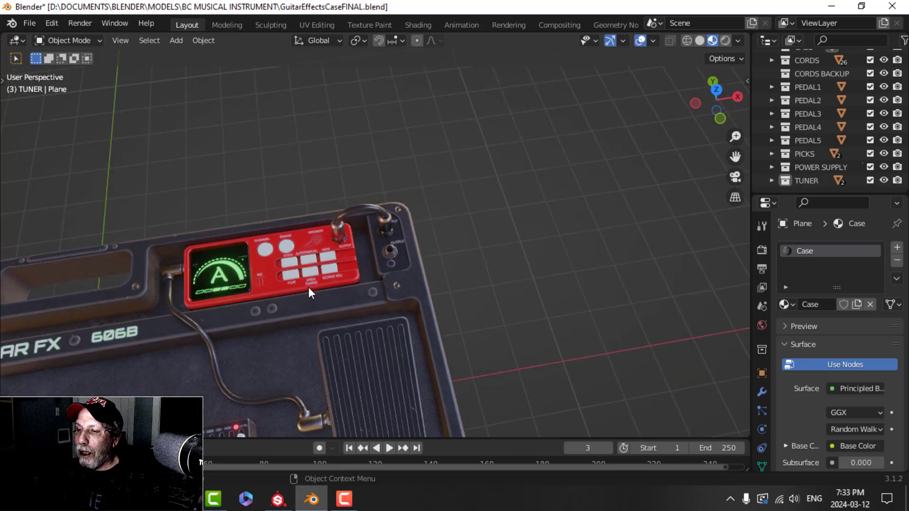
scroll(396, 221, "down", 4)
scroll(389, 228, "up", 5)
middle_click_drag(389, 227, 506, 296)
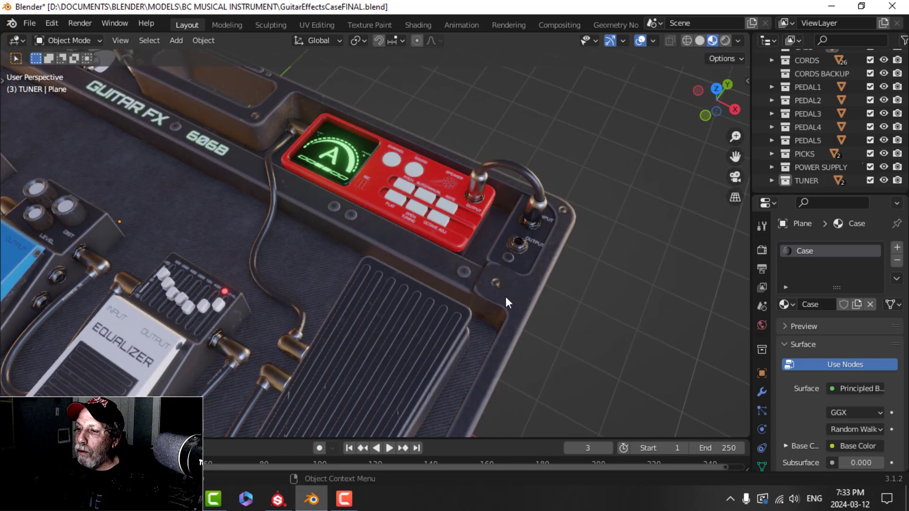
scroll(433, 252, "down", 5)
middle_click_drag(432, 252, 406, 252)
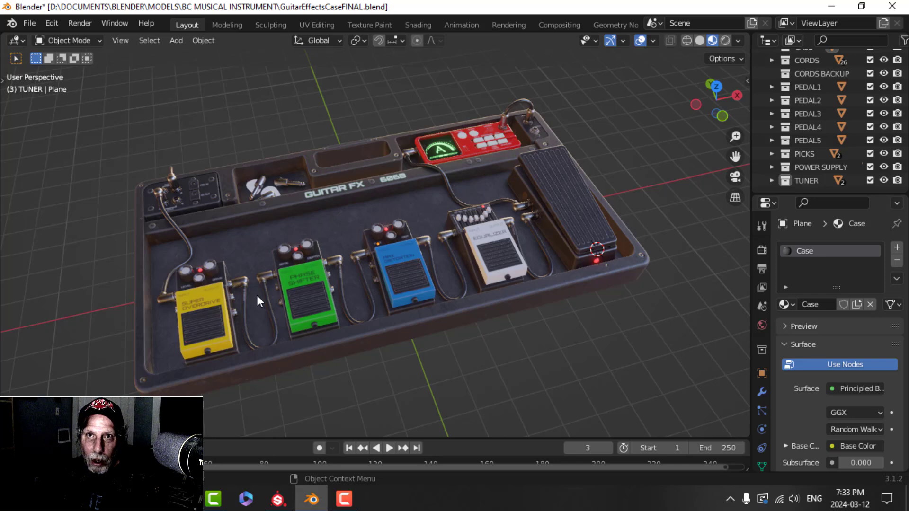
Step: Review the whole guitar effects case with its pedals, cables and GUITAR FX 606B lettering from the front
scroll(275, 260, "up", 1)
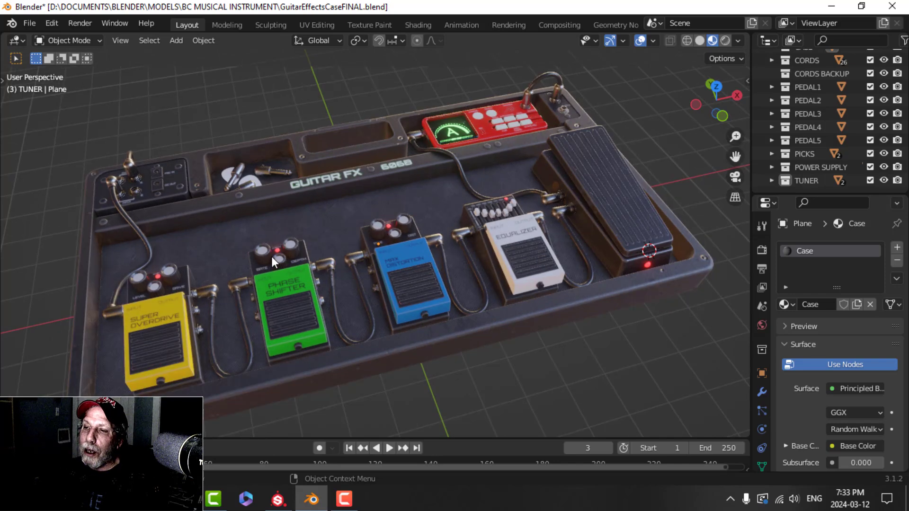
scroll(296, 242, "down", 1)
middle_click_drag(297, 241, 329, 201)
scroll(342, 250, "up", 2)
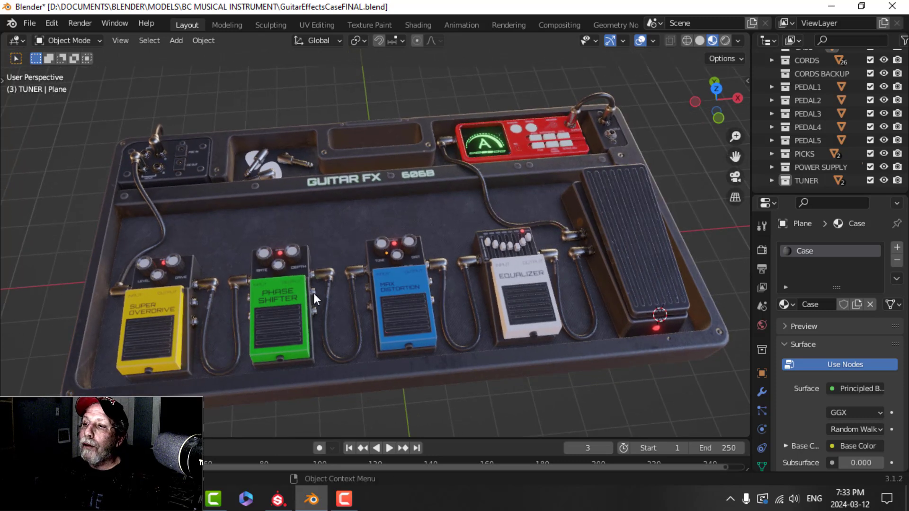
middle_click_drag(480, 285, 453, 283)
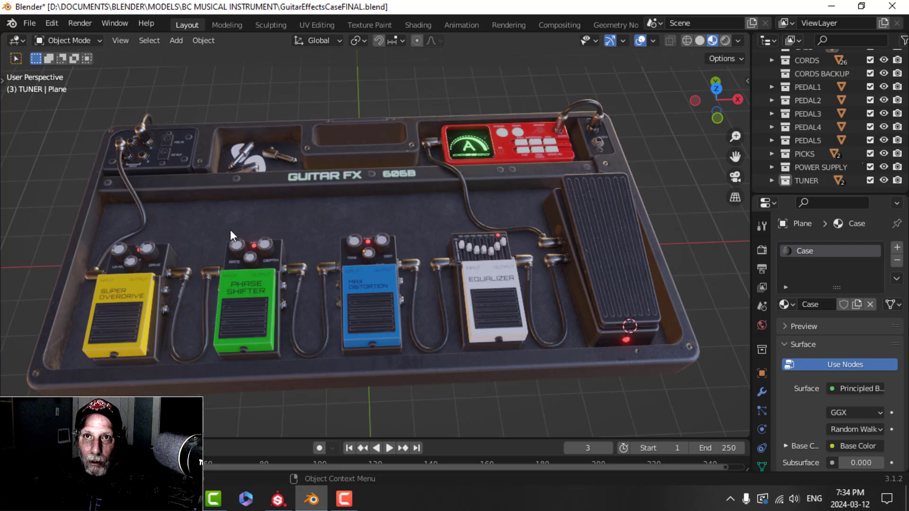
middle_click_drag(237, 209, 256, 204, "shift")
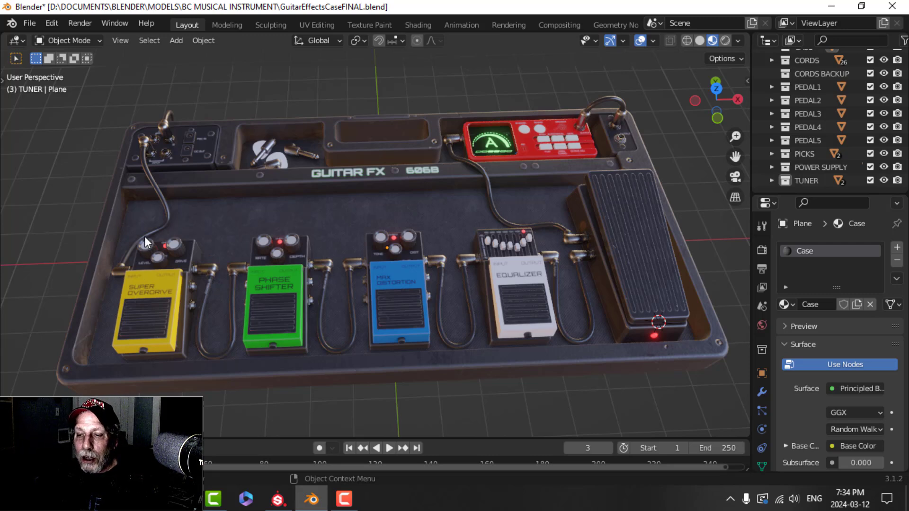
Step: Inspect the SUPER OVERDRIVE and PHASE SHIFTER pedals and their patch cables up close against the fabric floor
scroll(160, 293, "up", 3)
middle_click_drag(193, 278, 222, 267, "shift")
scroll(221, 267, "up", 2)
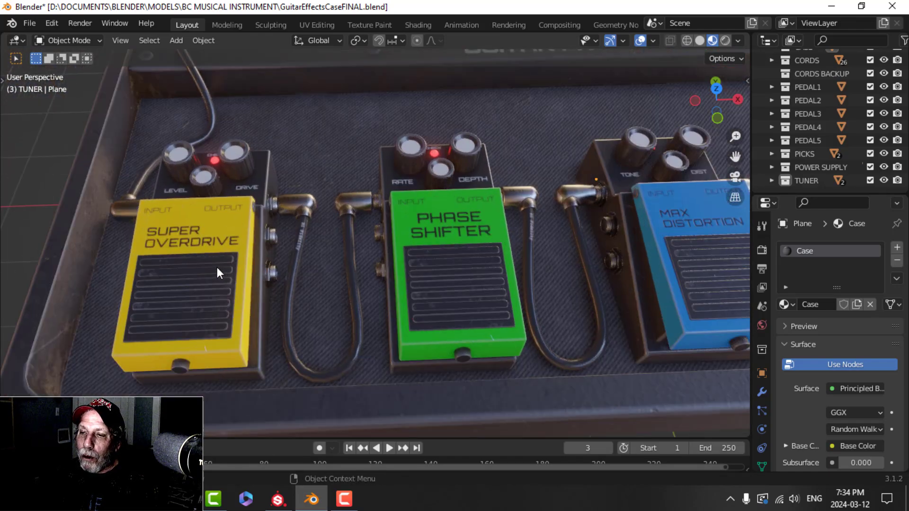
scroll(212, 267, "down", 3)
middle_click_drag(213, 266, 206, 267)
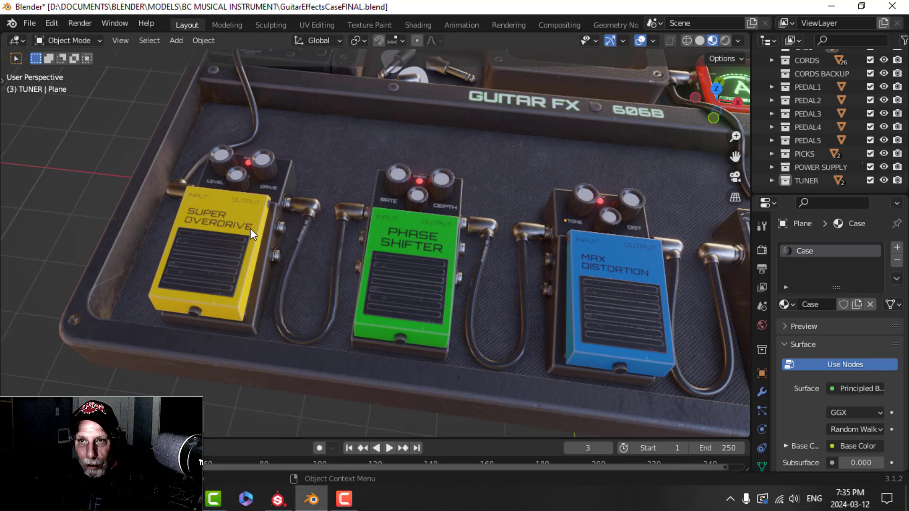
scroll(250, 228, "down", 4)
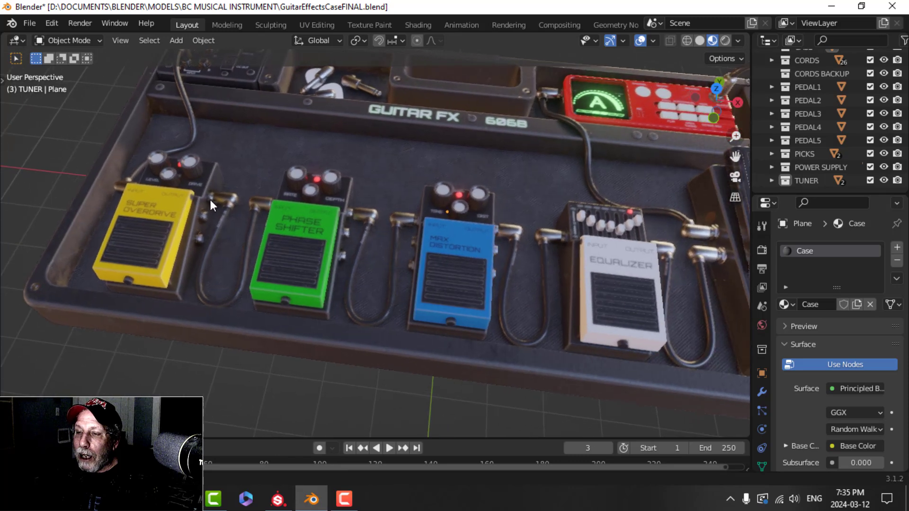
Step: Follow the signal chain from the equalizer past the ribbed foot pedal to the tuner and output sockets
middle_click_drag(334, 237, 298, 237, "shift")
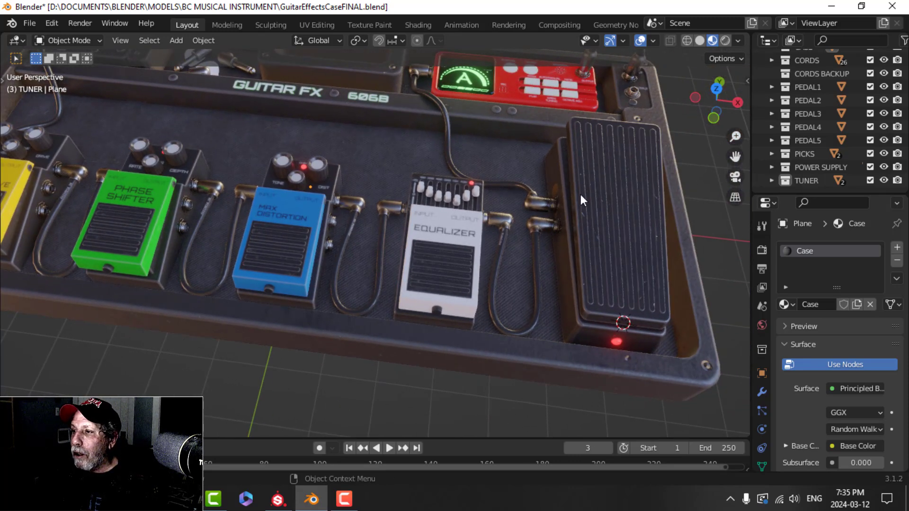
scroll(560, 192, "down", 2)
middle_click_drag(560, 193, 471, 259, "shift")
scroll(471, 260, "up", 5)
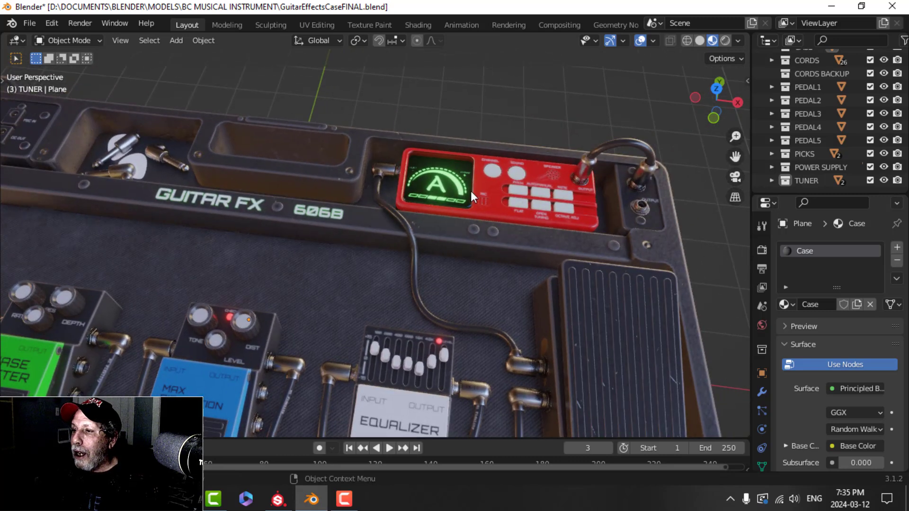
middle_click_drag(493, 190, 352, 223, "shift")
scroll(353, 224, "down", 3)
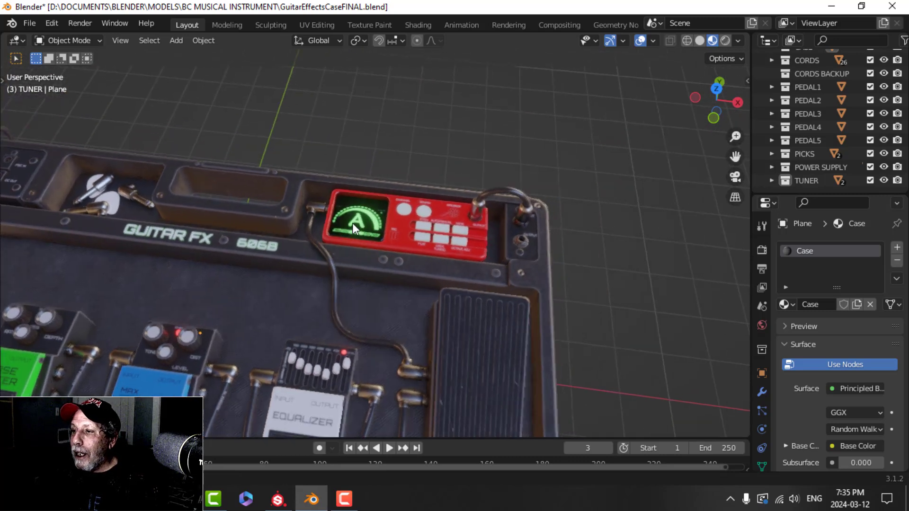
scroll(466, 229, "up", 5)
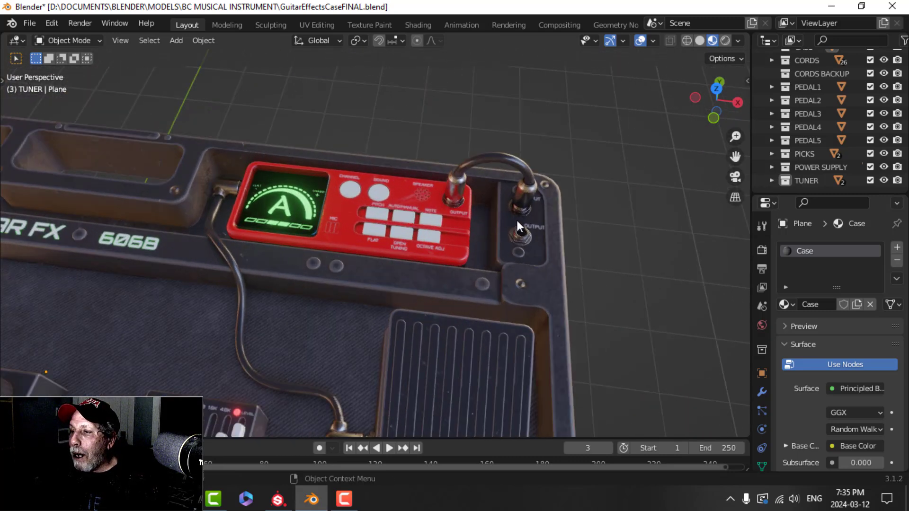
Step: Hide the POWER SUPPLY collection briefly to identify its parts, and show it again
left_click(884, 167)
scroll(350, 208, "down", 5)
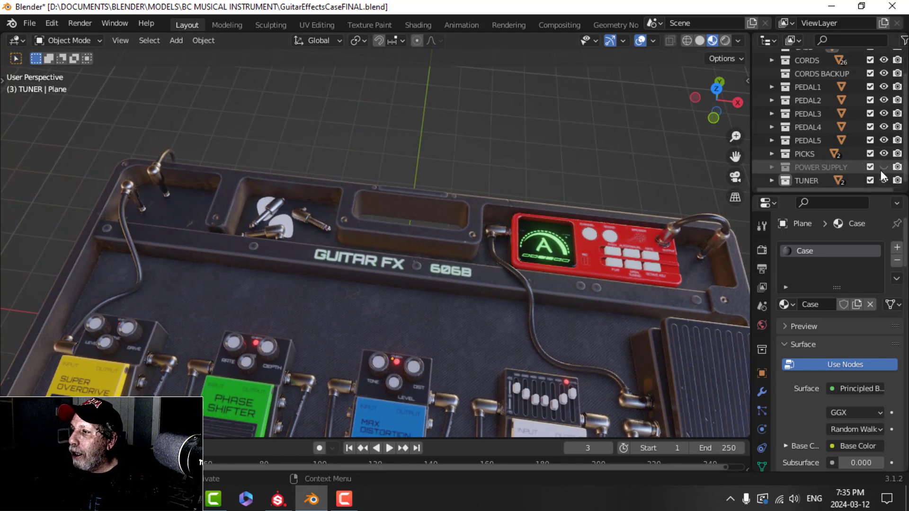
left_click(884, 168)
scroll(545, 277, "up", 4)
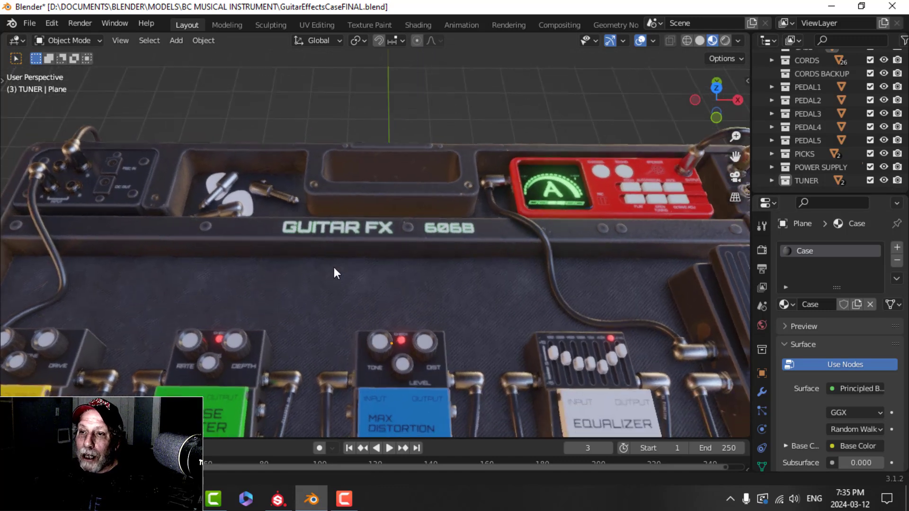
Step: Examine the input panel, the compartment with picks and spare plugs, and the row of pedals below them
middle_click_drag(334, 268, 384, 263, "shift")
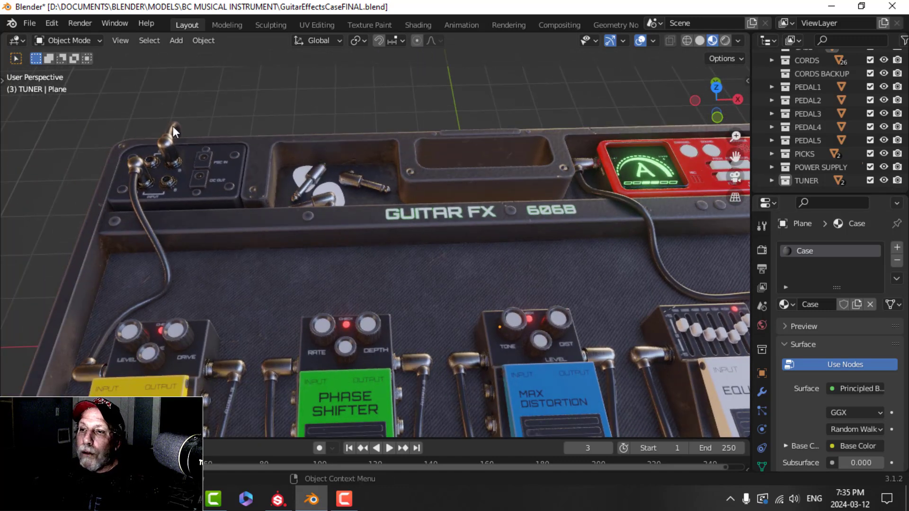
middle_click_drag(173, 126, 306, 235)
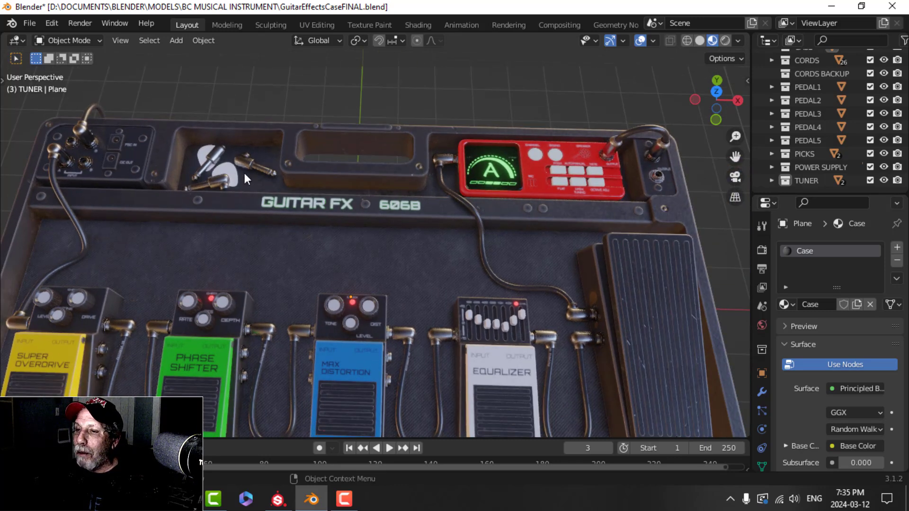
scroll(256, 244, "down", 4)
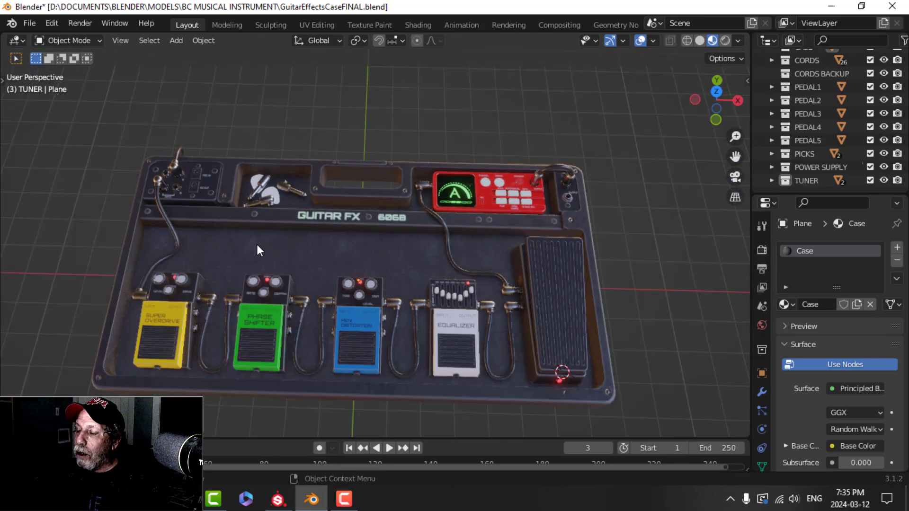
scroll(329, 214, "up", 5)
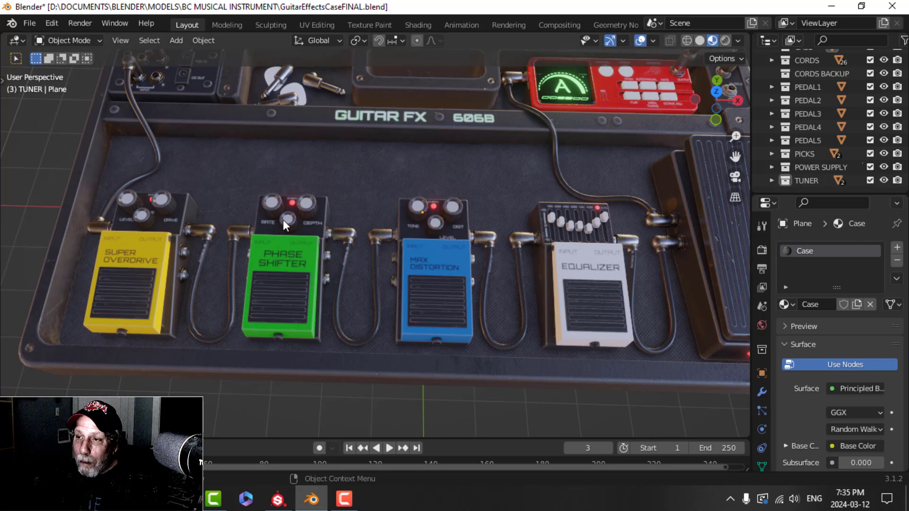
scroll(283, 219, "down", 4)
Step: Review the complete pedal case from an angled front view
middle_click_drag(375, 161, 348, 187)
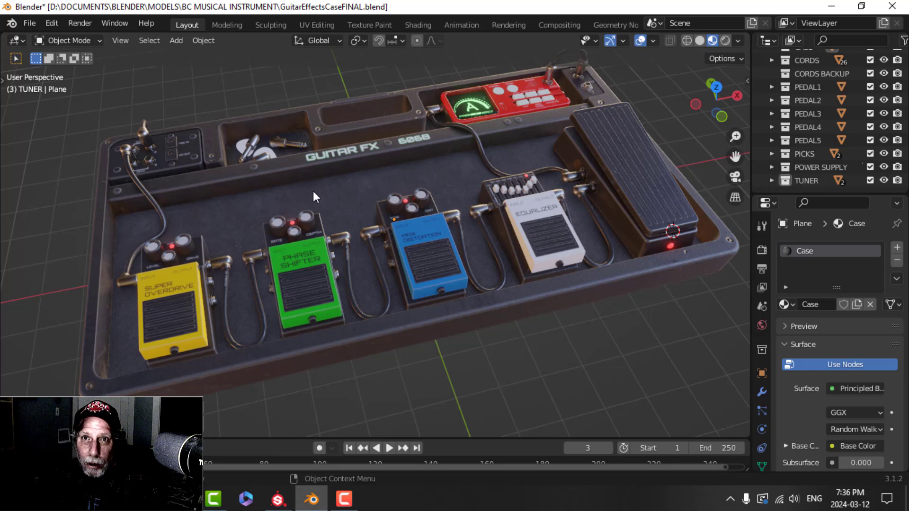
scroll(317, 193, "up", 1)
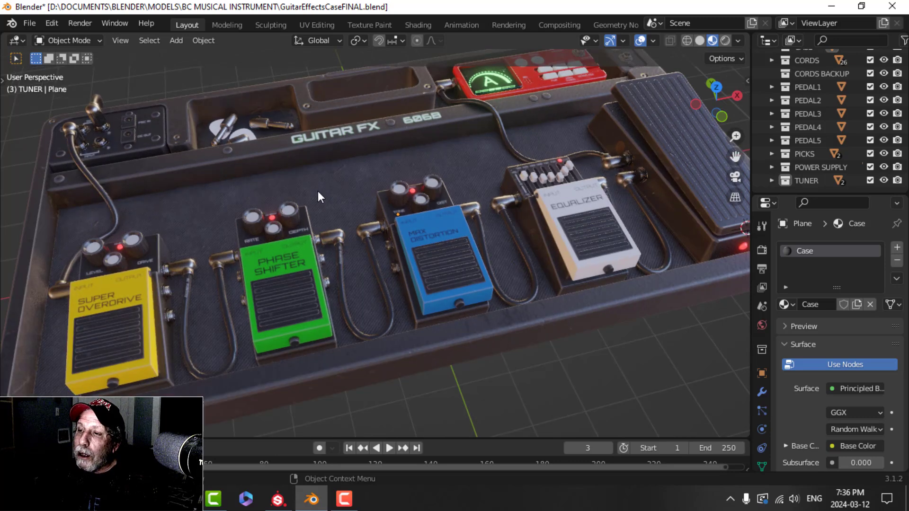
scroll(321, 189, "down", 1)
mouse_move(319, 186)
middle_mouse_down("shift")
mouse_move(353, 186)
mouse_move(302, 190)
middle_mouse_up("shift")
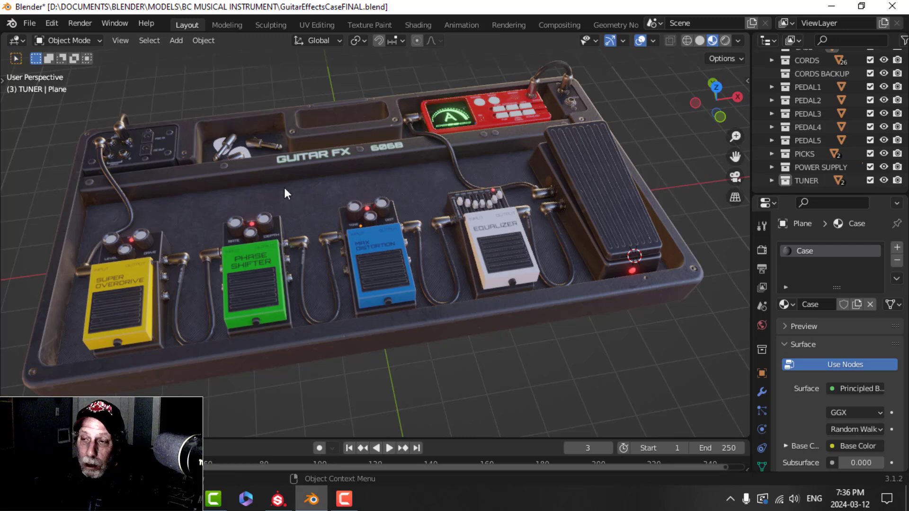
middle_click_drag(334, 190, 284, 187)
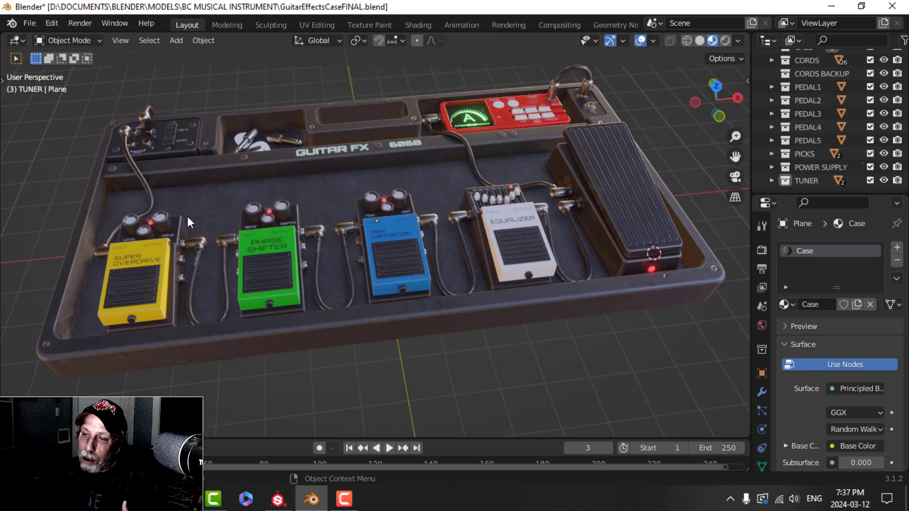
Step: Inspect the green Phase Shifter pedal and its neighbouring cables up close, and return to the view of the whole case
scroll(192, 259, "up", 4)
middle_click_drag(148, 274, 334, 274, "shift")
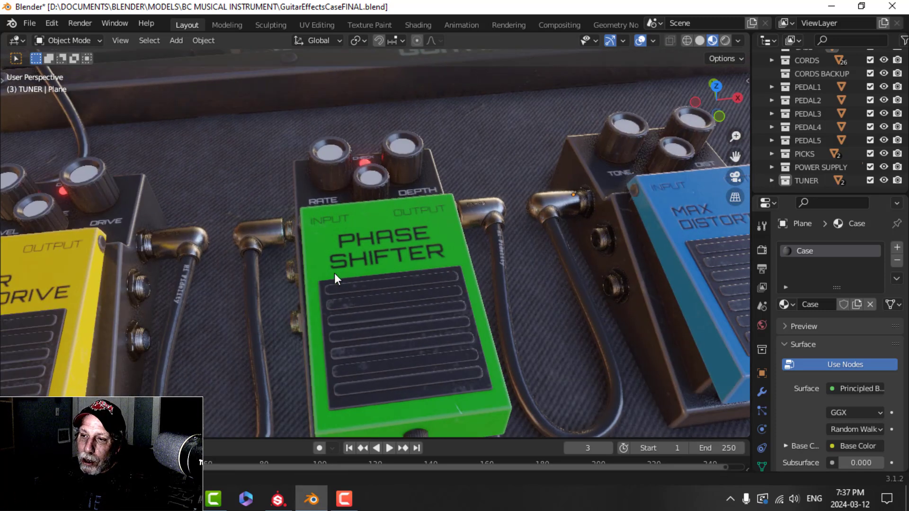
scroll(335, 274, "up", 2)
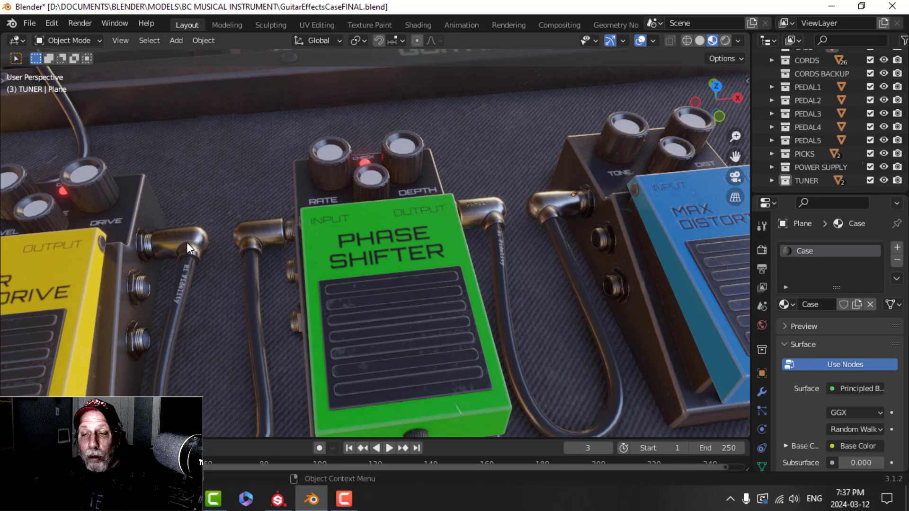
scroll(181, 237, "down", 6)
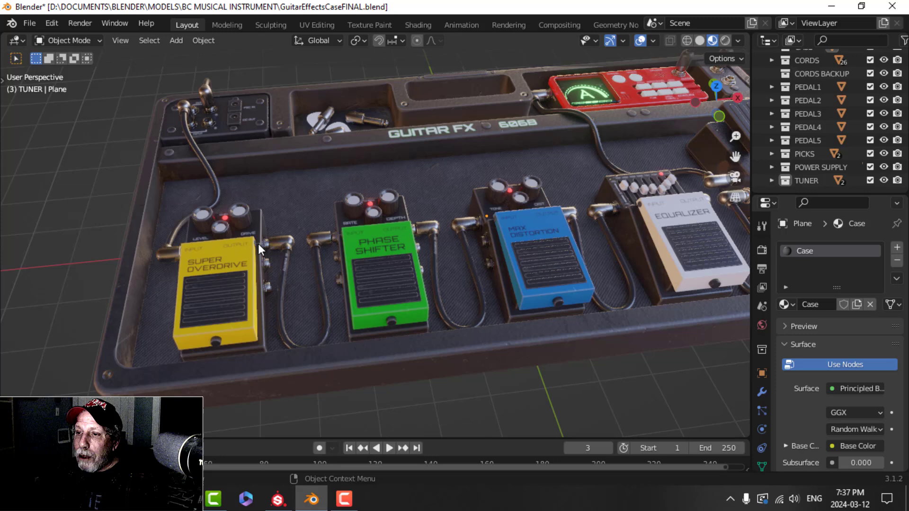
middle_click_drag(258, 243, 191, 230, "shift")
scroll(194, 230, "down", 2)
scroll(193, 230, "down", 3)
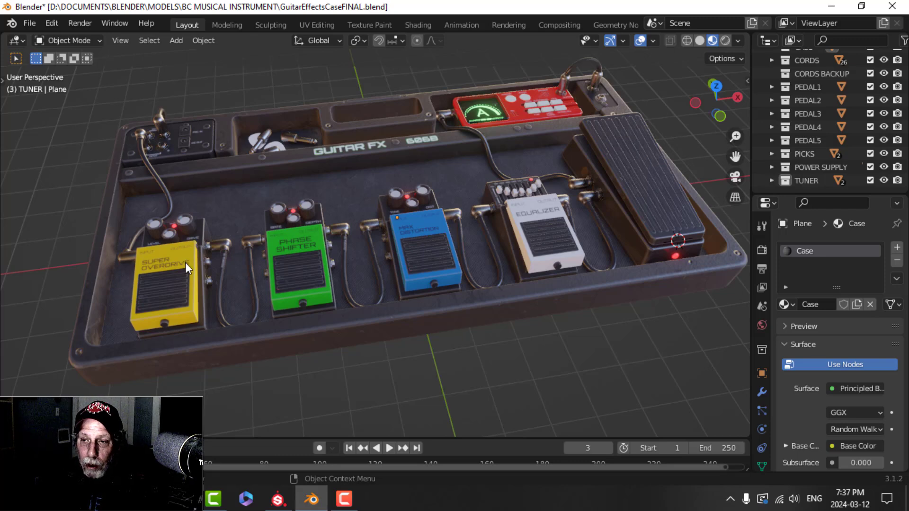
Step: Examine the knobs, labels and jack plugs of the yellow Super Overdrive pedal from several angles
scroll(184, 264, "up", 4)
middle_click_drag(165, 260, 279, 228)
scroll(200, 224, "up", 5)
scroll(200, 223, "down", 4)
scroll(261, 230, "down", 2)
scroll(261, 230, "up", 3)
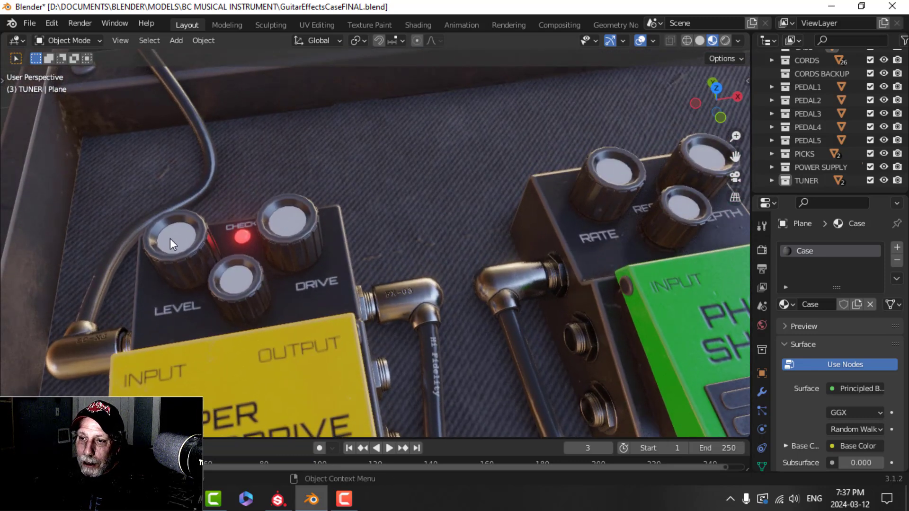
scroll(161, 234, "down", 3)
middle_click_drag(184, 237, 221, 235)
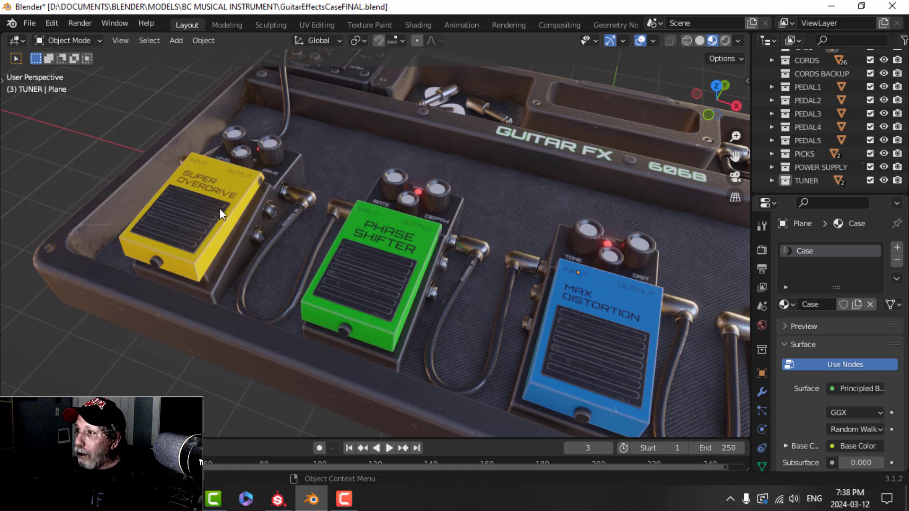
Step: Check the materials assigned to the yellow Super Overdrive pedal and the green Phase Shifter pedal
left_click(241, 182)
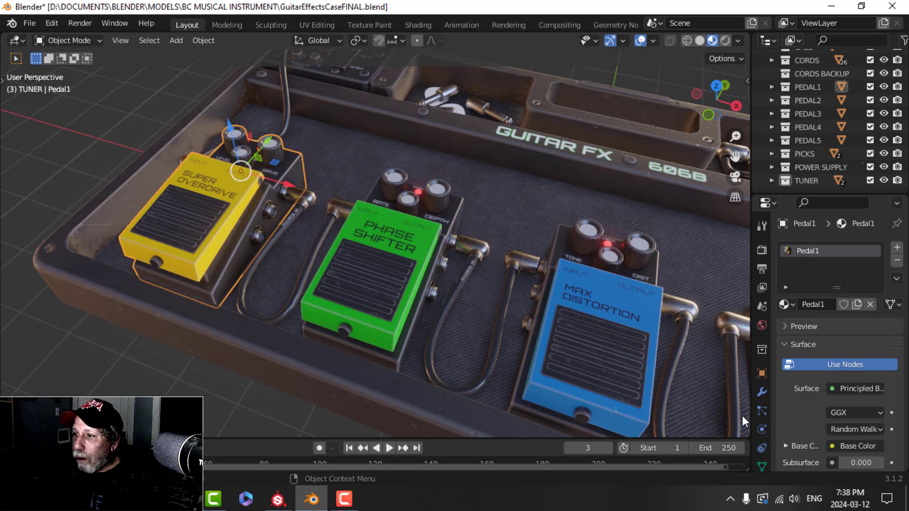
scroll(763, 440, "down", 3)
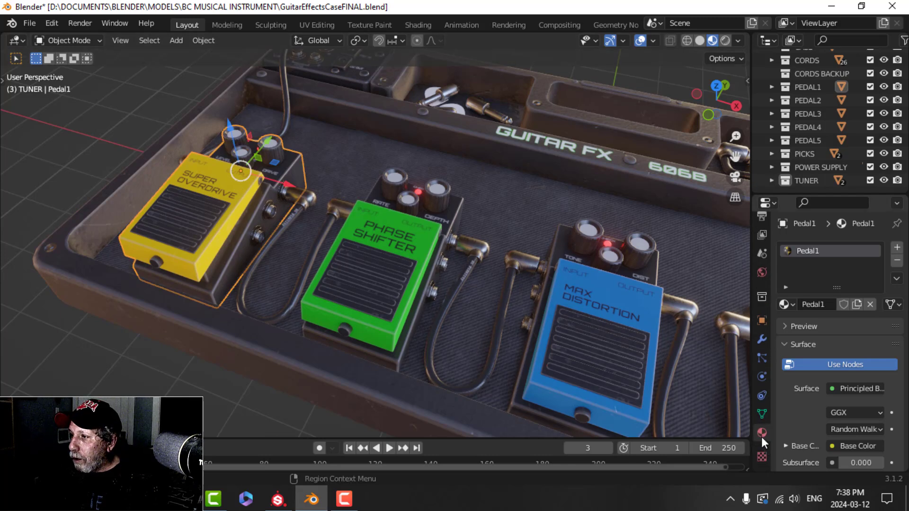
left_click(785, 304)
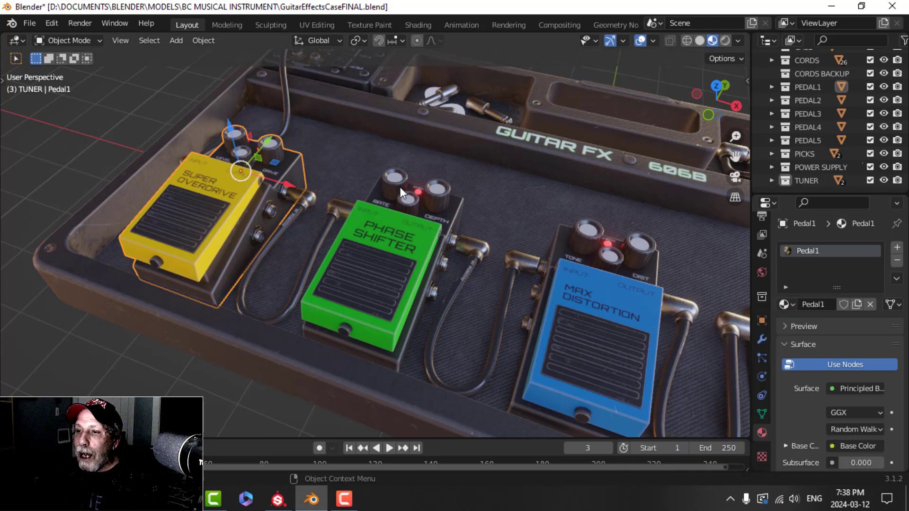
scroll(360, 184, "down", 2)
left_click(386, 228)
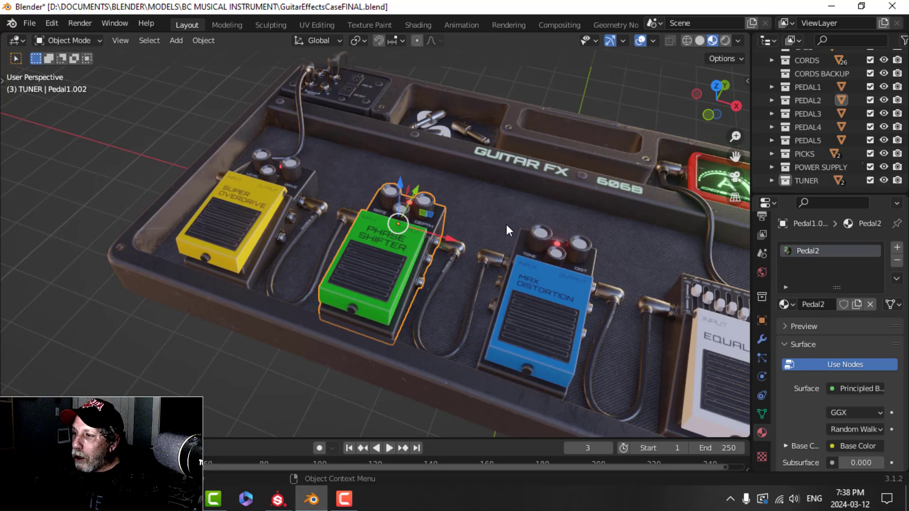
Step: Examine the Phase Shifter pedal's side jacks and the cable linking it to the Max Distortion pedal
middle_click_drag(506, 224, 537, 214)
scroll(453, 216, "up", 4)
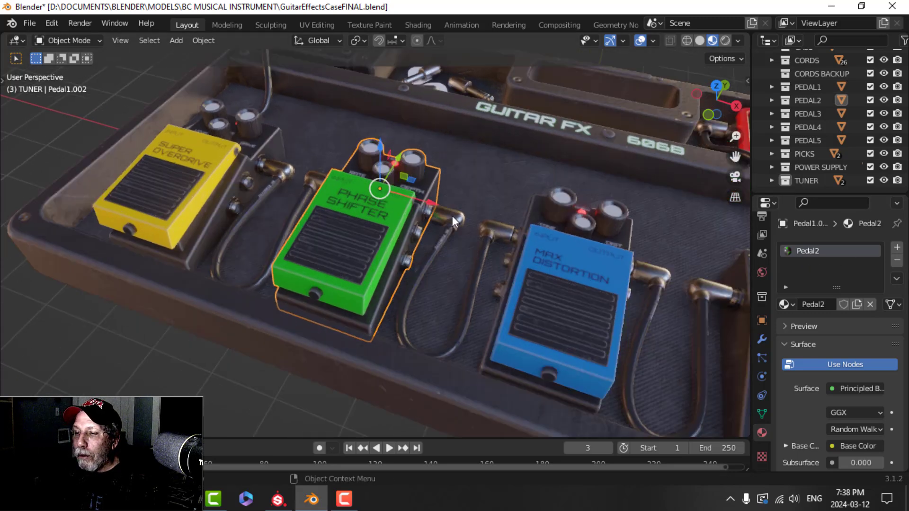
middle_click_drag(478, 220, 391, 218)
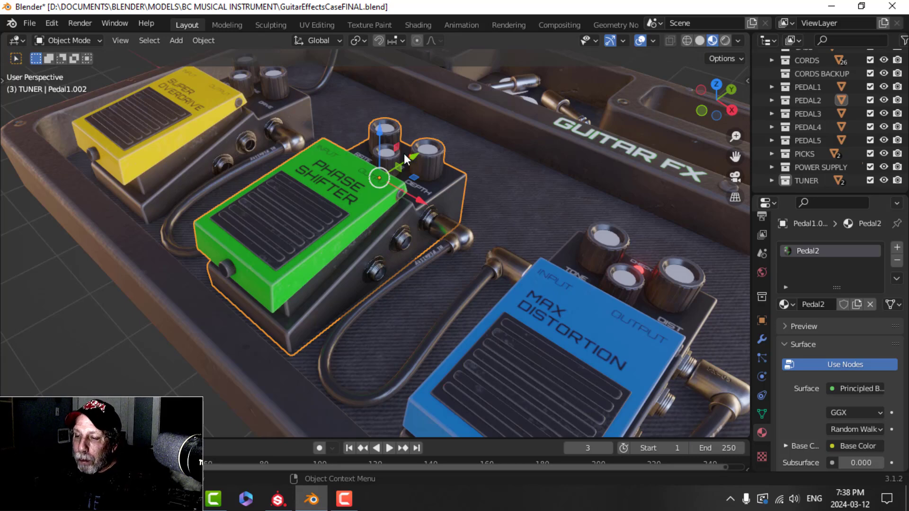
scroll(335, 235, "down", 3)
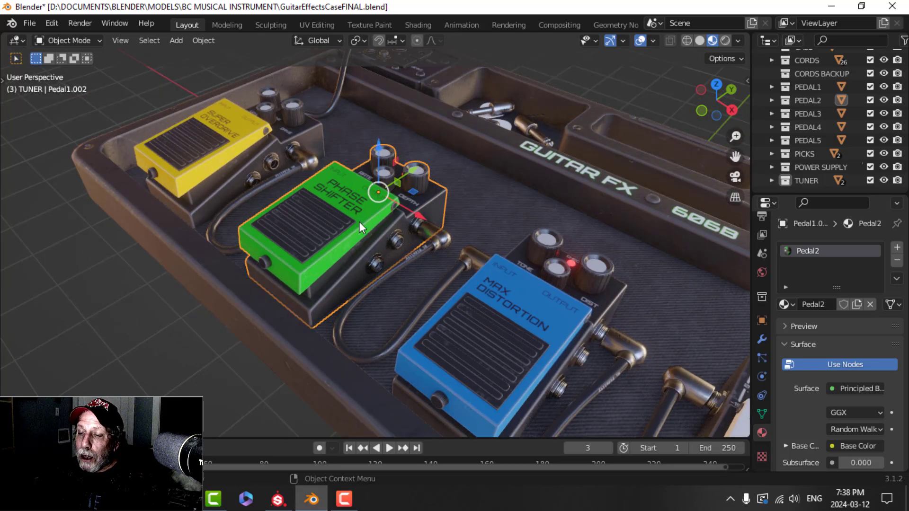
middle_click_drag(313, 219, 327, 173)
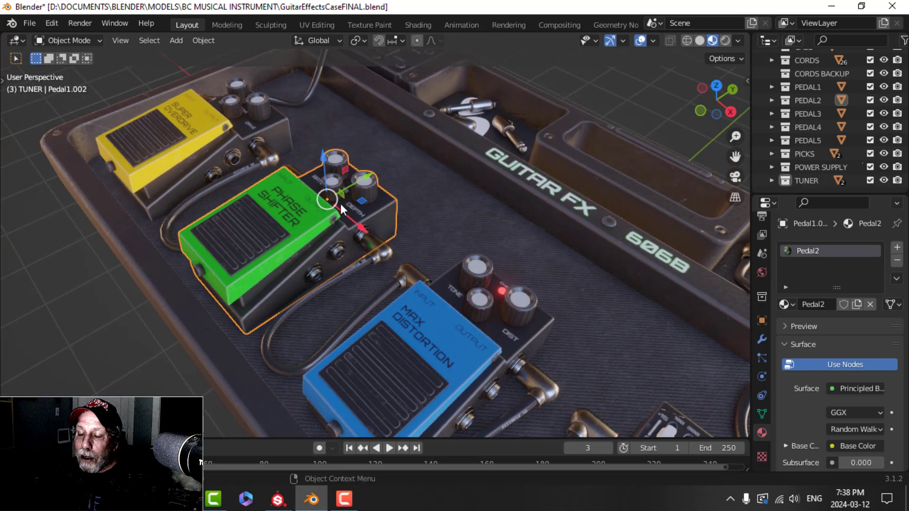
middle_click_drag(340, 204, 307, 198, "shift")
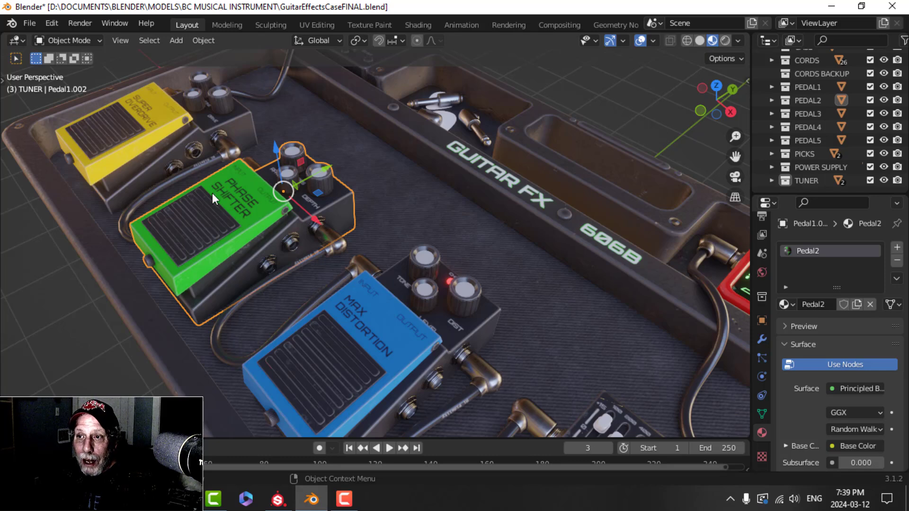
Step: Select the Super Overdrive and Phase Shifter pedals together to compare them as separate objects
middle_click_drag(225, 191, 154, 143)
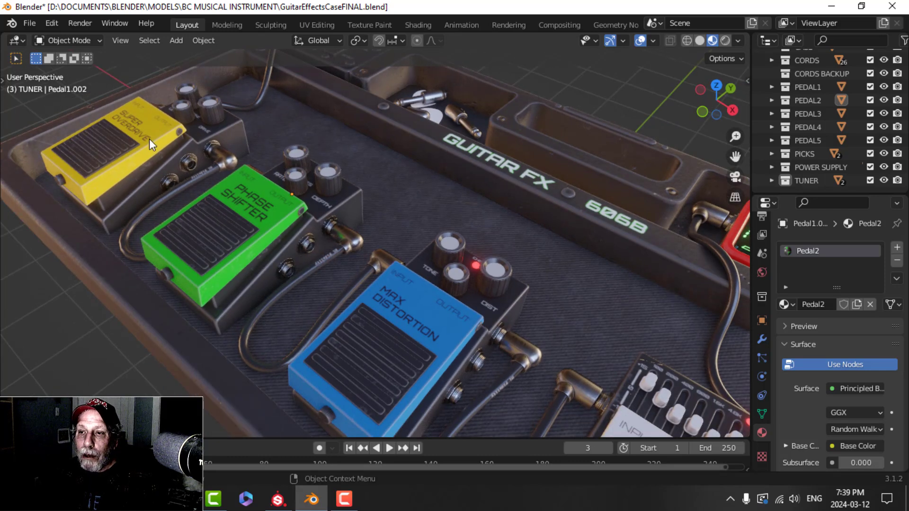
left_click(150, 138)
left_click(317, 206, "shift")
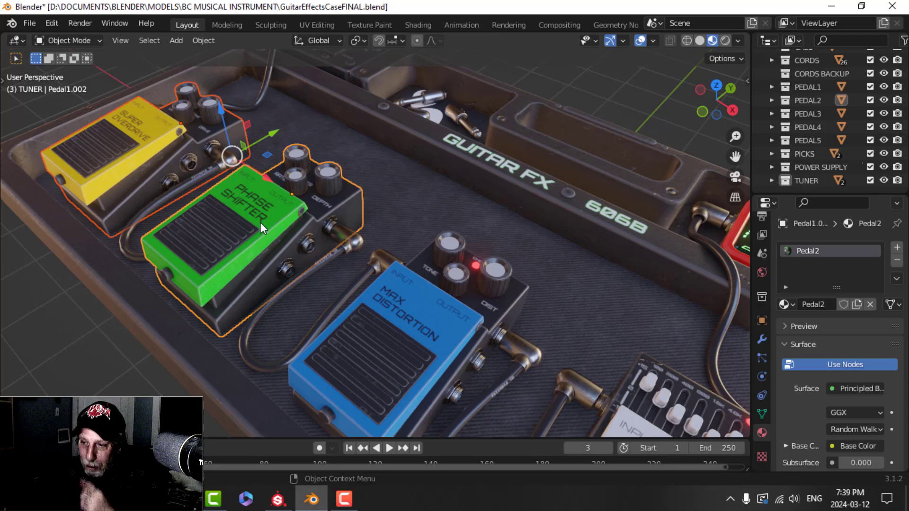
Step: Switch to Substance Painter, hide the Case texture set briefly and show it again, and return to Blender
key("alt+Tab")
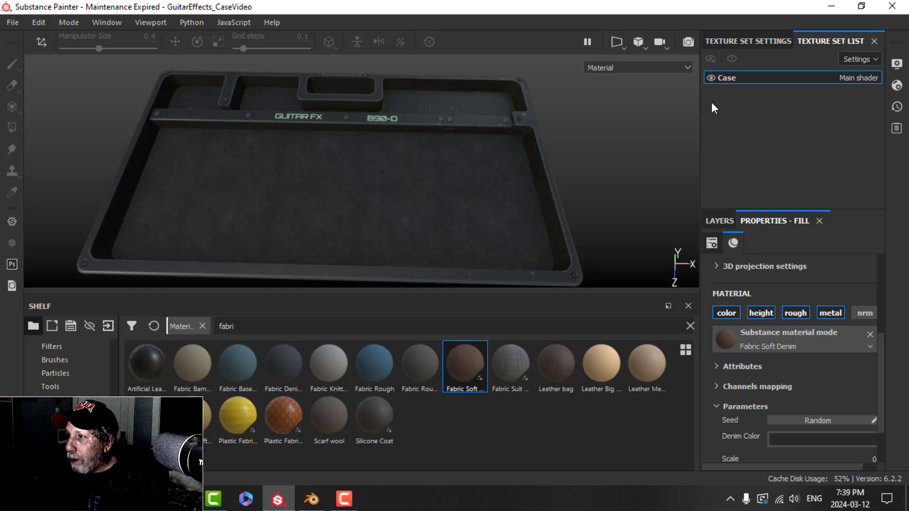
left_click(711, 78)
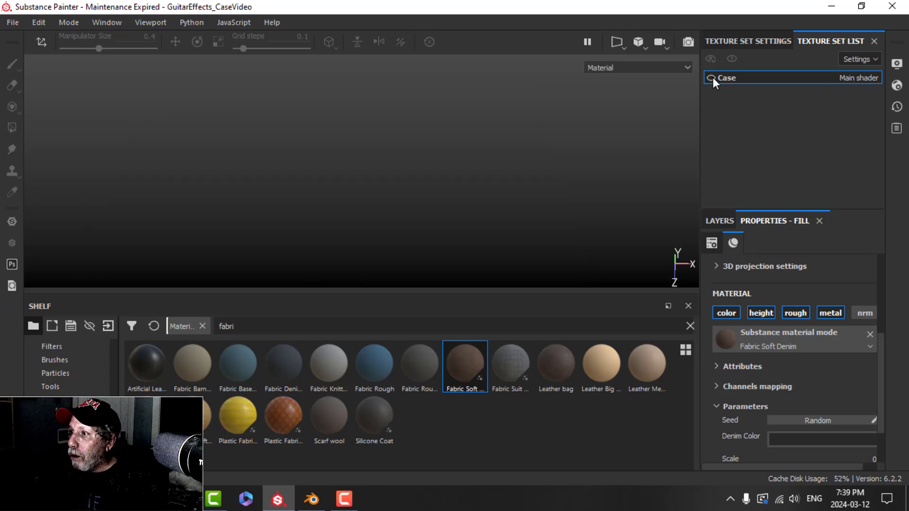
left_click(711, 77)
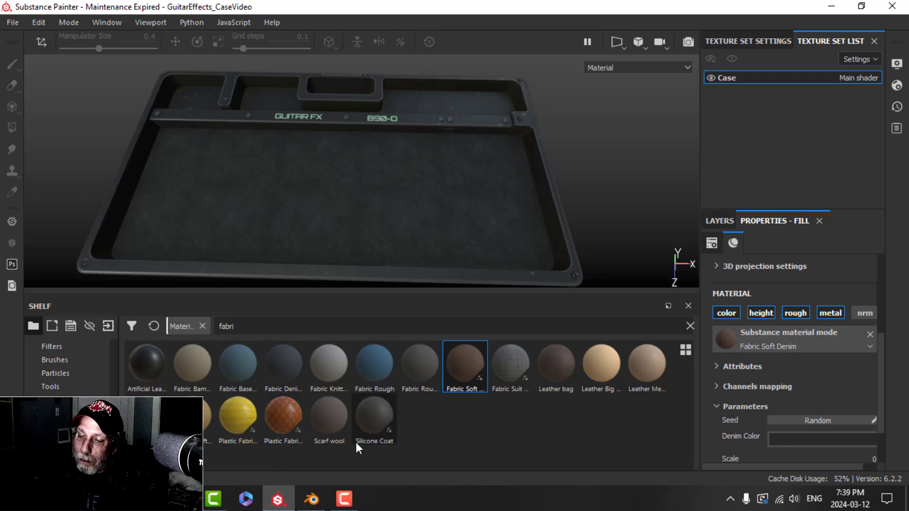
left_click(311, 500)
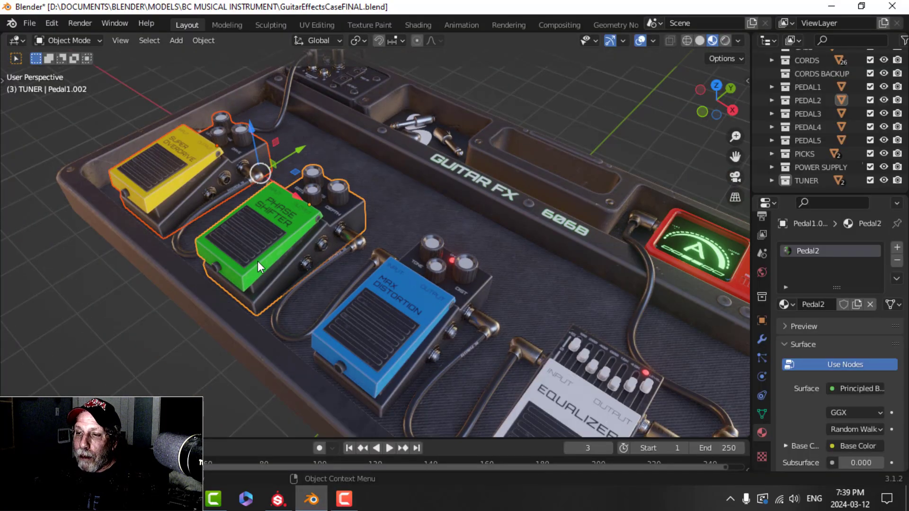
Step: Deselect the pedals and inspect the Phase Shifter's control knobs and lettering up close
key("alt+a")
scroll(315, 260, "up", 4)
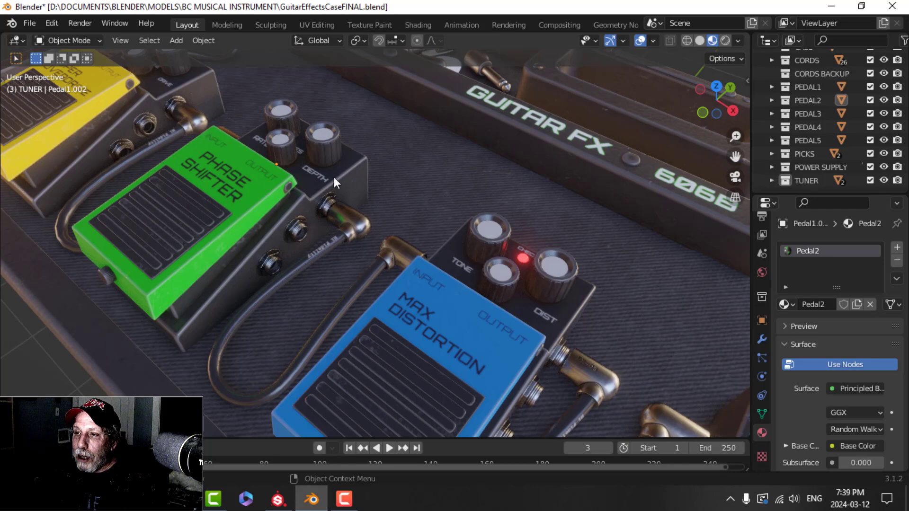
scroll(337, 175, "down", 4)
scroll(355, 237, "up", 7)
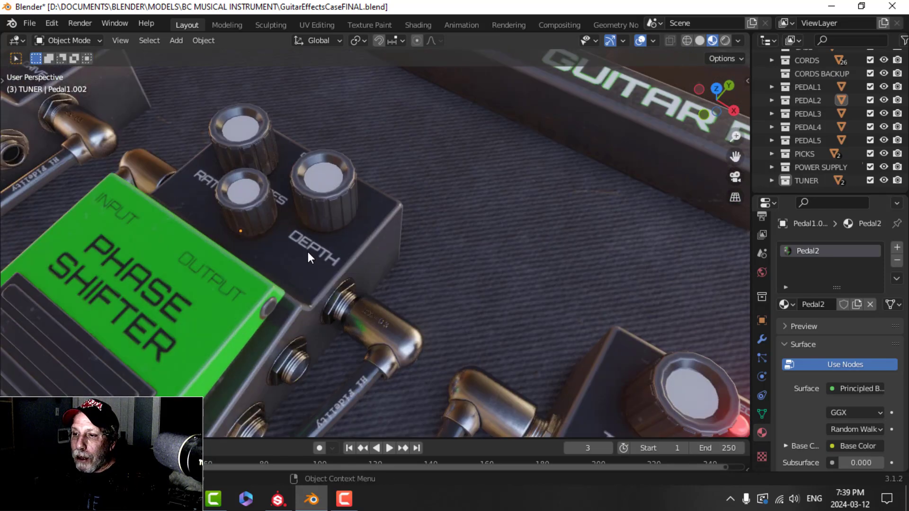
scroll(307, 258, "down", 6)
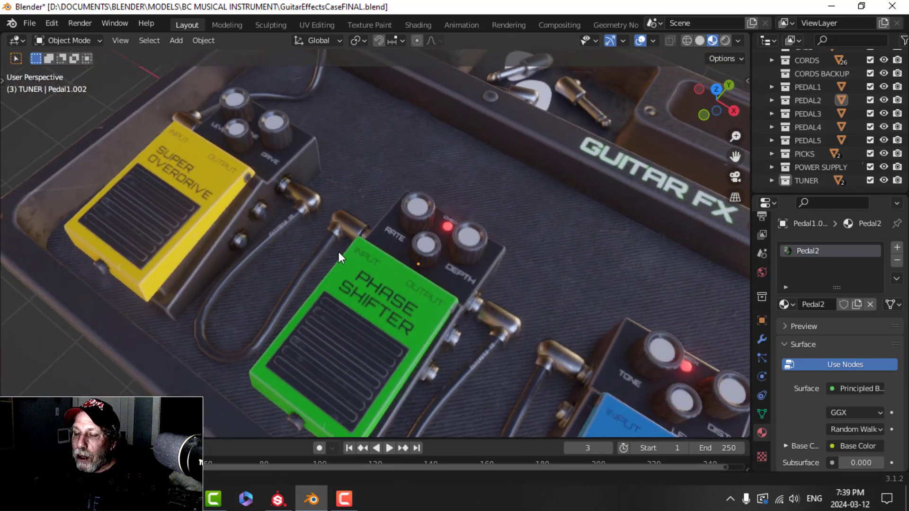
scroll(339, 252, "down", 5)
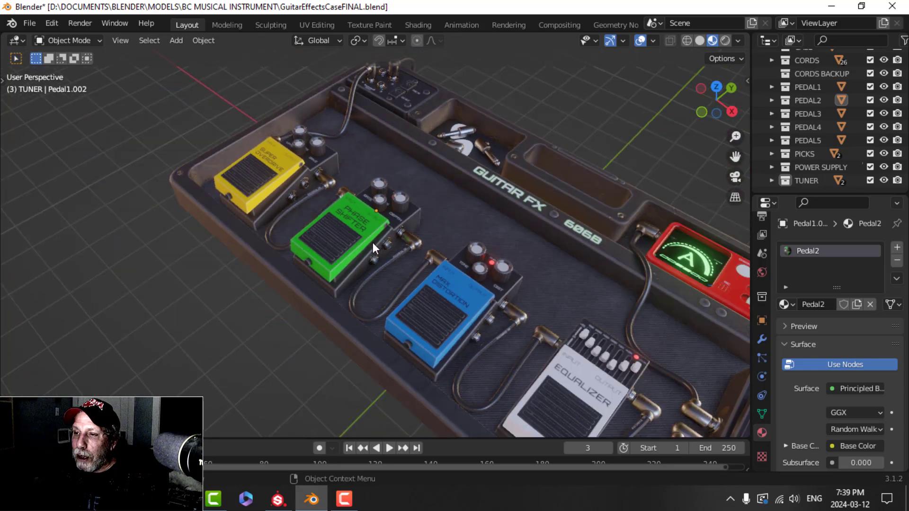
Step: Follow the case across to the red tuner and examine its display, buttons and output connections
middle_click_drag(373, 242, 276, 224, "shift")
middle_click_drag(336, 224, 313, 235)
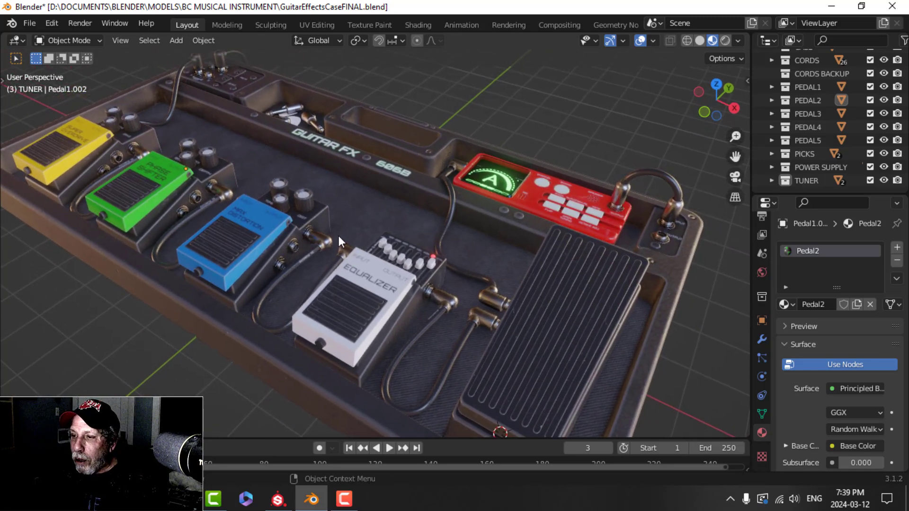
middle_click_drag(414, 226, 345, 258)
scroll(345, 257, "up", 5)
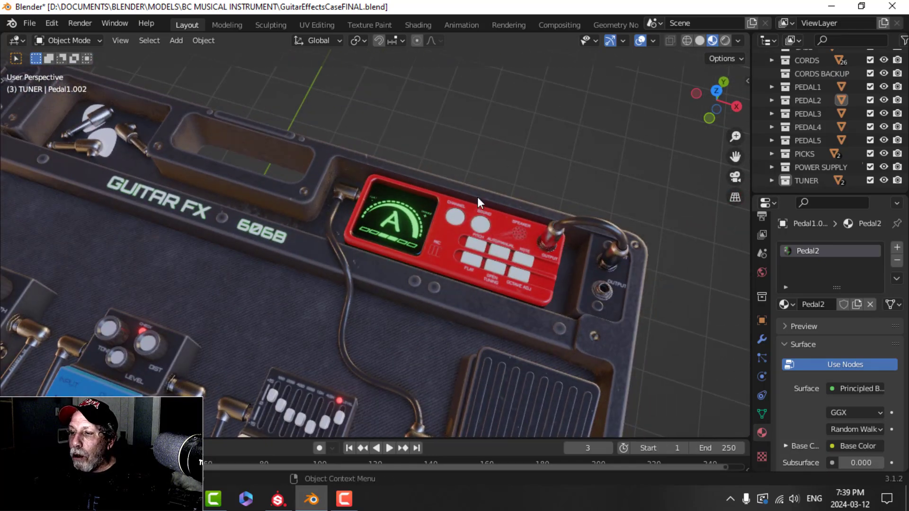
middle_click_drag(427, 252, 365, 238)
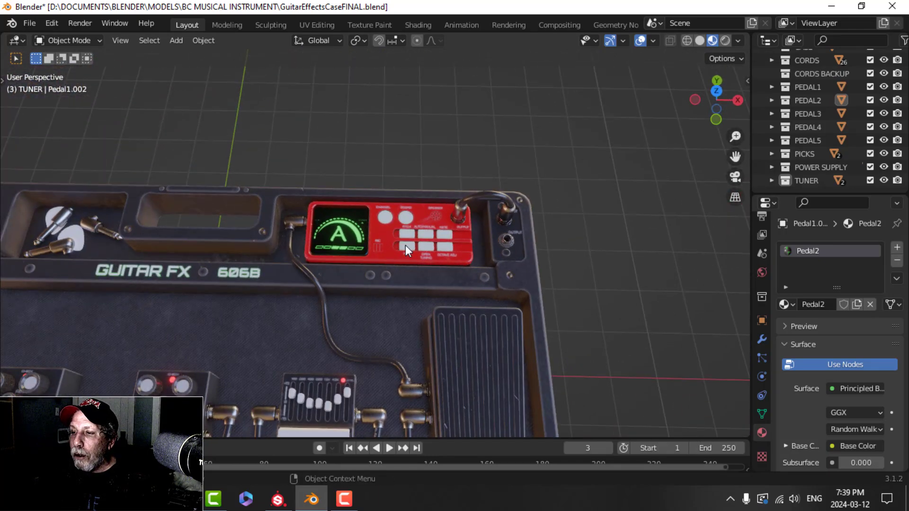
scroll(398, 250, "up", 3)
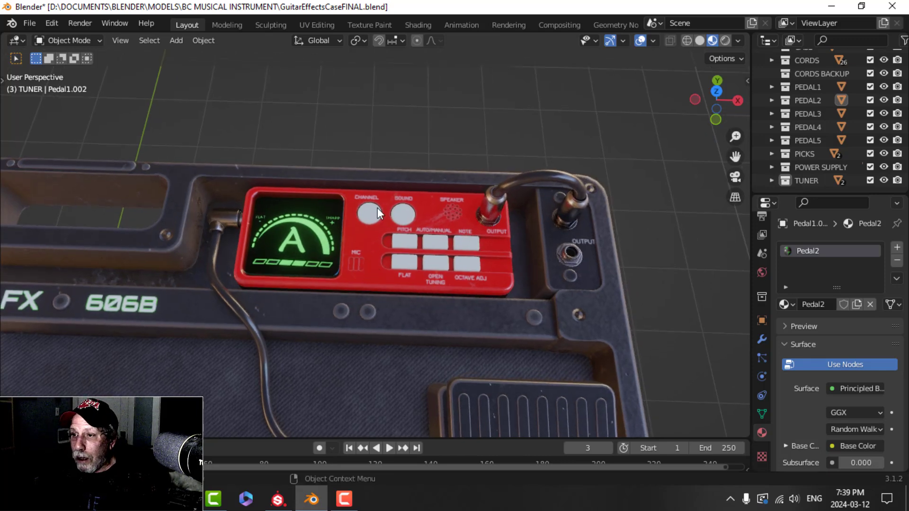
scroll(335, 258, "down", 5)
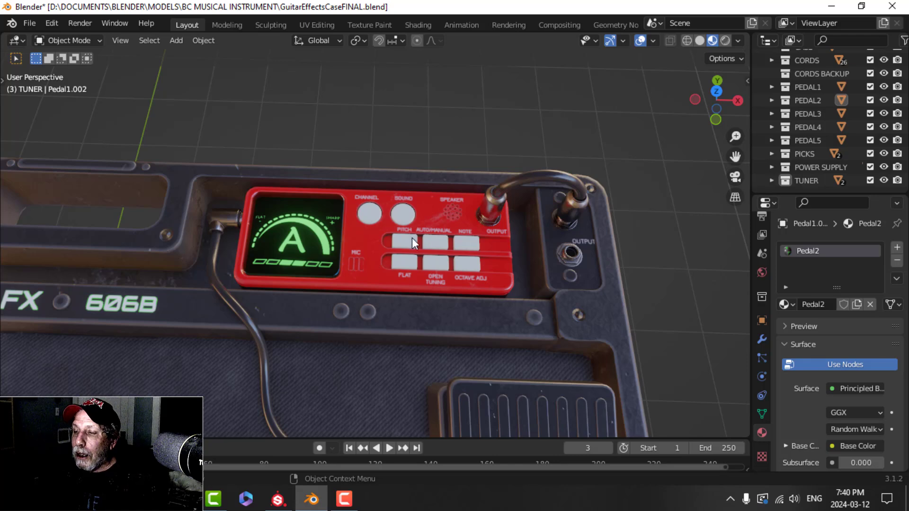
Step: Examine the row of pedals together with the input panel and upper compartments from above
scroll(381, 259, "down", 4)
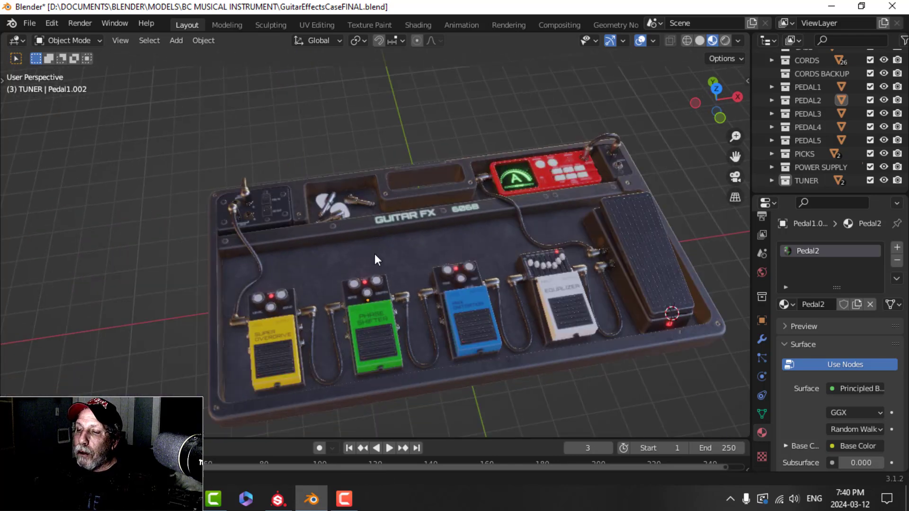
middle_click_drag(376, 258, 356, 272)
scroll(357, 241, "up", 3)
scroll(356, 272, "up", 4)
scroll(417, 222, "down", 2)
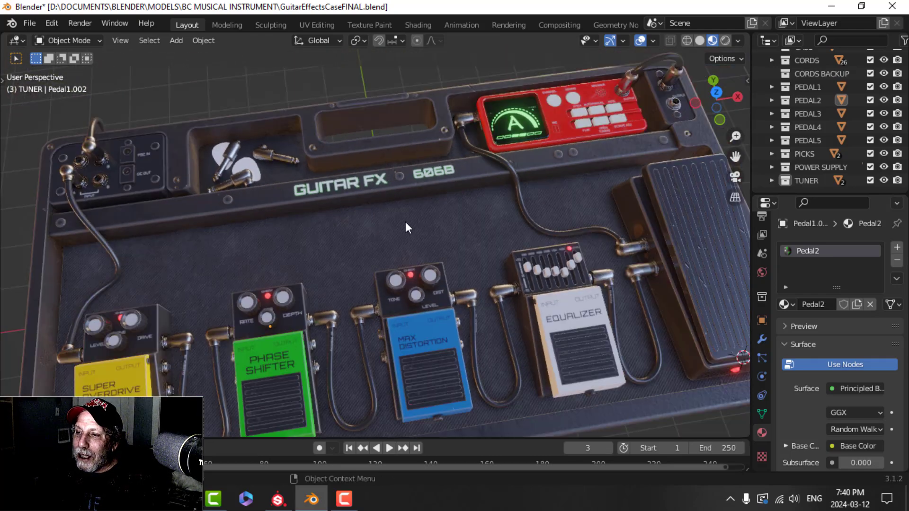
middle_click_drag(406, 221, 446, 198, "shift")
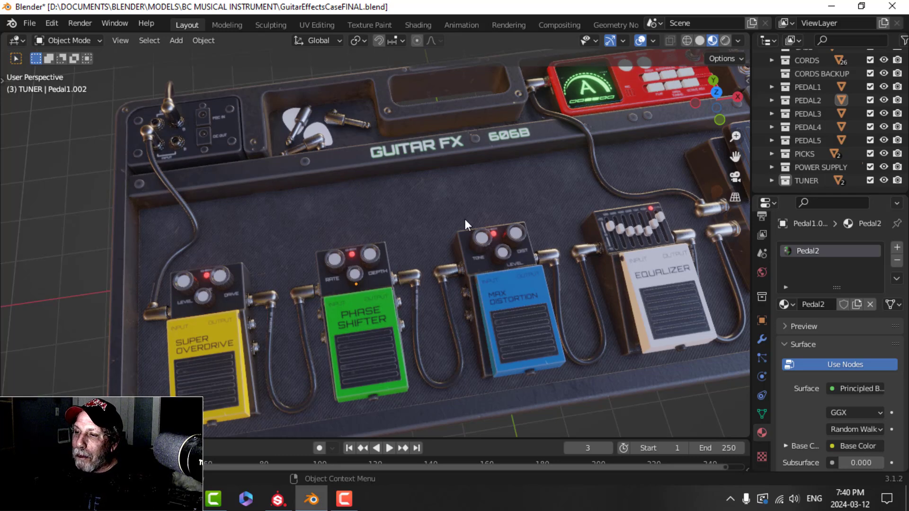
Step: Review the finished pedal case as a whole from an angled front view
scroll(459, 223, "down", 2)
middle_click_drag(459, 223, 277, 188)
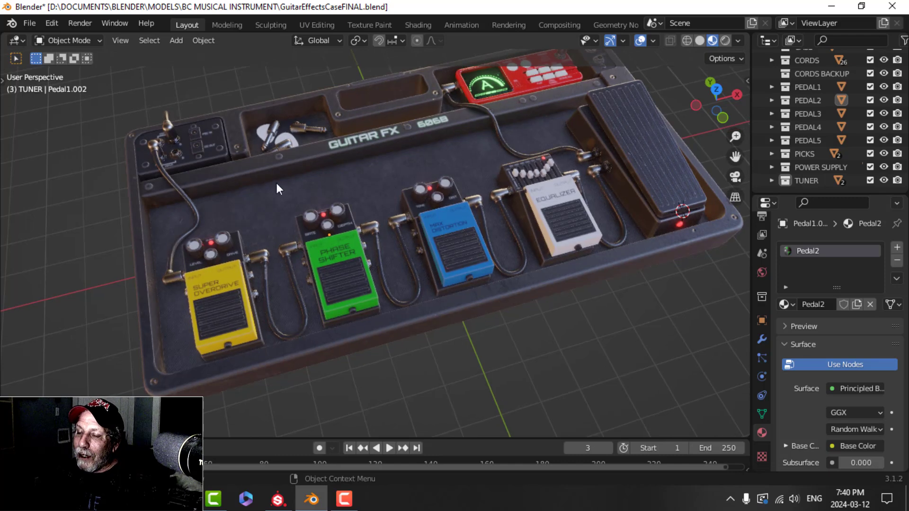
scroll(166, 207, "up", 4)
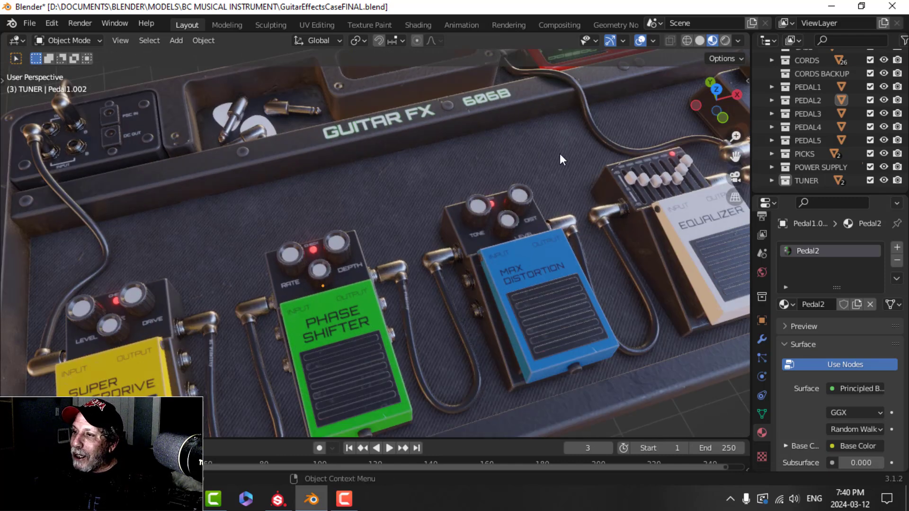
scroll(503, 177, "down", 5)
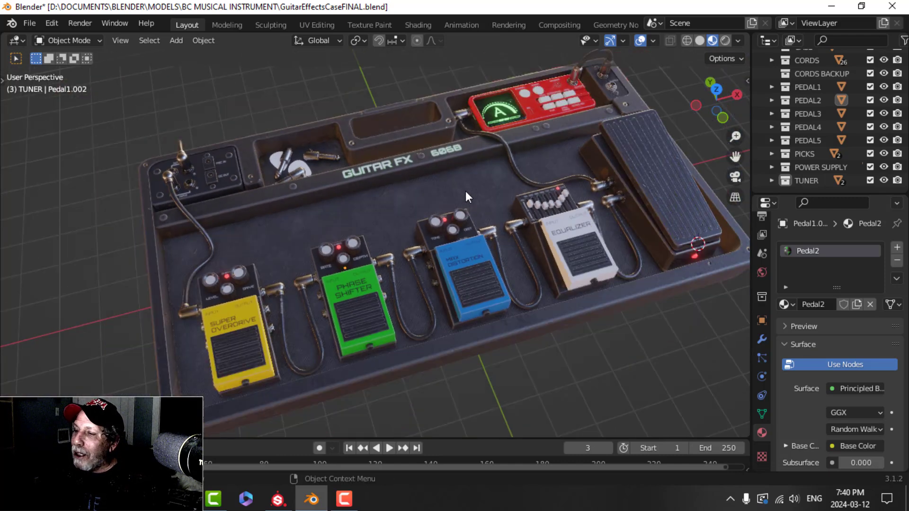
middle_click_drag(465, 191, 477, 213)
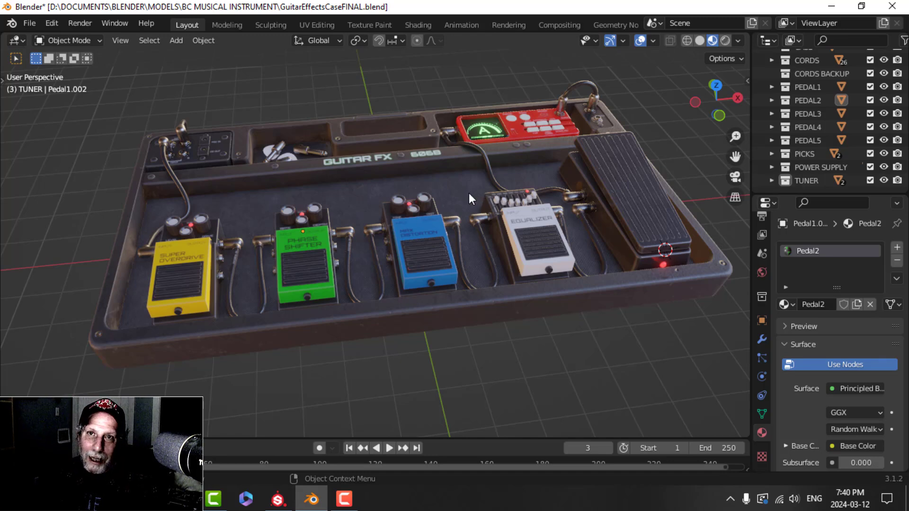
mouse_move(462, 191)
middle_mouse_down("shift")
mouse_move(448, 193)
mouse_move(451, 202)
mouse_move(461, 197)
middle_mouse_up("shift")
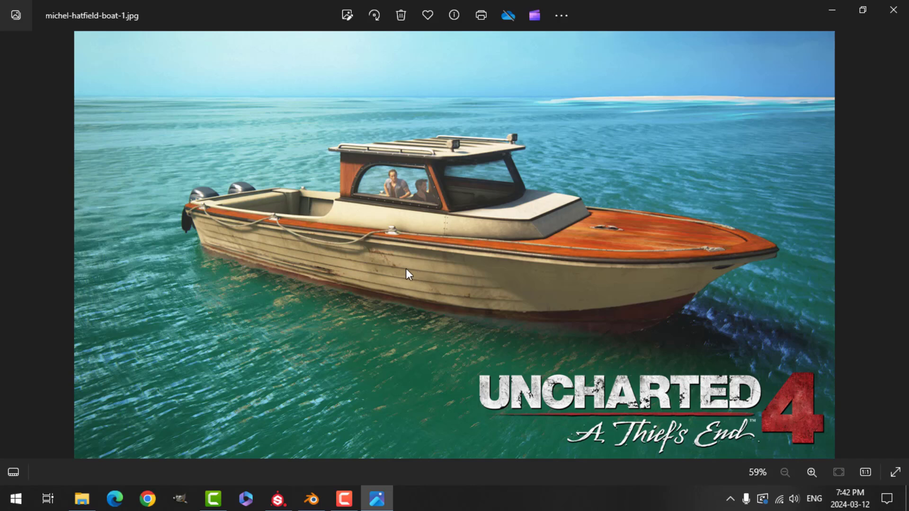
Step: Look more closely at the Uncharted 4 boat reference picture in the photo viewer
scroll(455, 265, "up", 2)
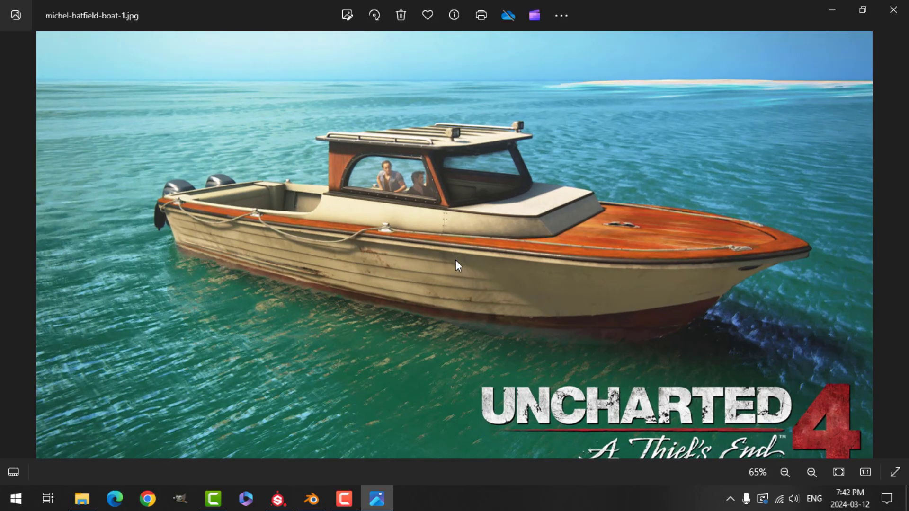